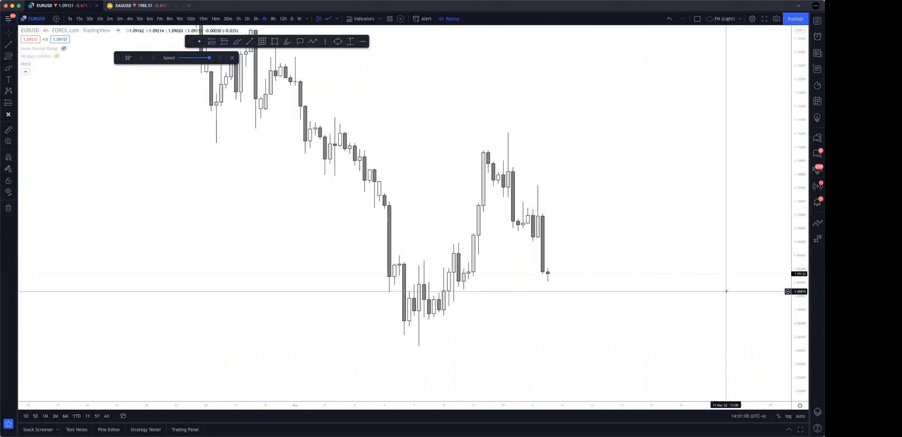
Examine the EURUSD 4-hour decline into the early March low and the rebound that followed.
{"action": "left_click_drag", "start_coordinate": [660, 256], "coordinate": [678, 250]}
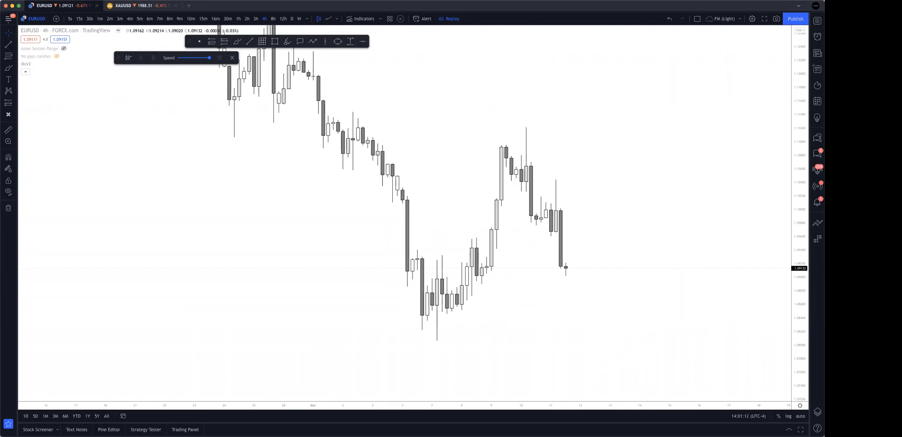
{"action": "left_click_drag", "start_coordinate": [561, 296], "coordinate": [631, 287]}
{"action": "left_click_drag", "start_coordinate": [798, 145], "coordinate": [800, 257]}
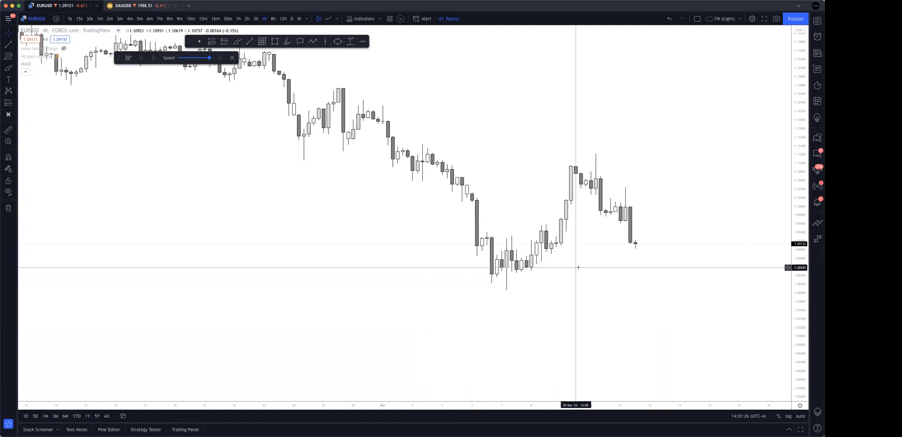
{"action": "scroll", "coordinate": [565, 333], "scroll_direction": "down", "scroll_amount": 3}
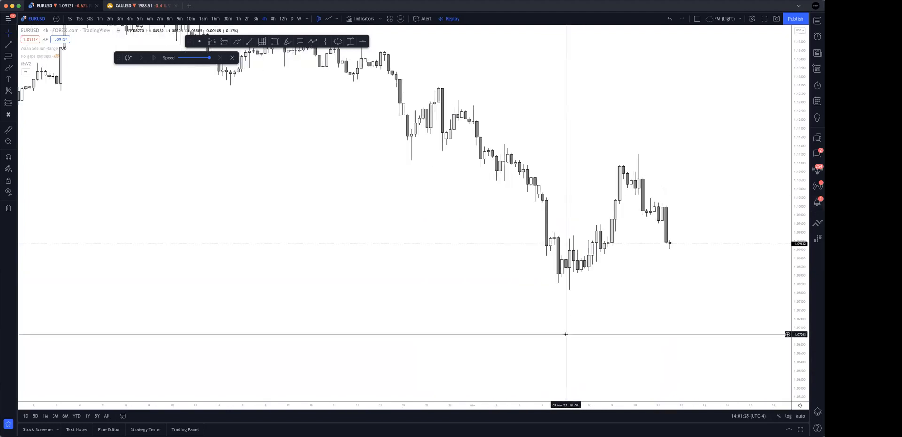
{"action": "scroll", "coordinate": [565, 334], "scroll_direction": "up", "scroll_amount": 1}
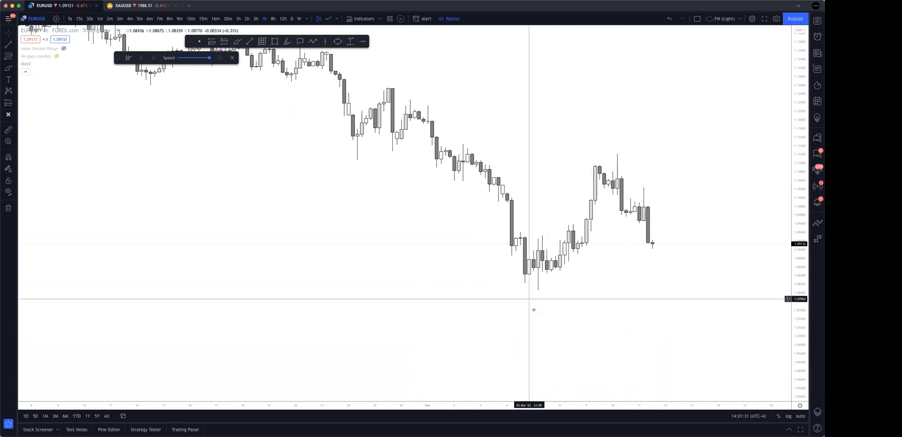
{"action": "scroll", "coordinate": [710, 331], "scroll_direction": "down", "scroll_amount": 1}
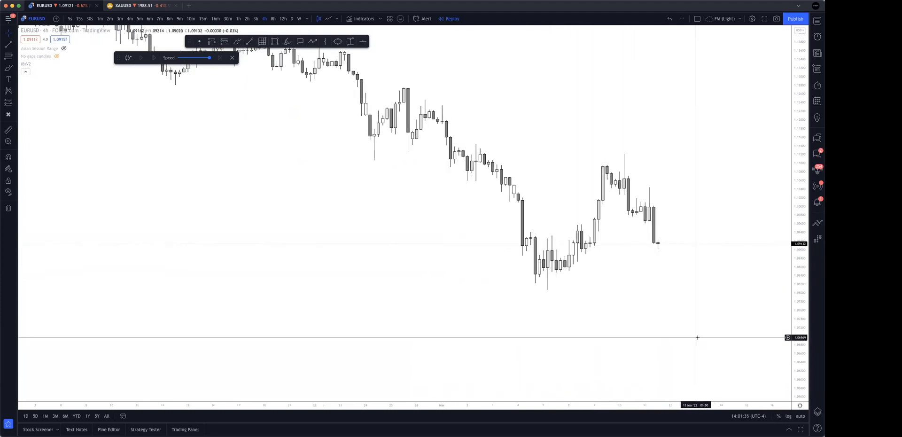
{"action": "scroll", "coordinate": [674, 259], "scroll_direction": "left", "scroll_amount": 5}
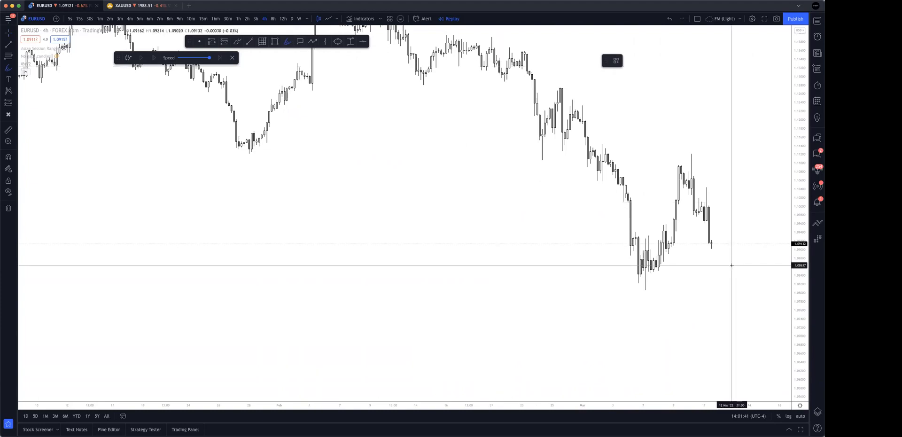
Highlight the upper and lower limits of the last swing high before the drop and sketch possible price paths around it.
{"action": "scroll", "coordinate": [731, 264], "scroll_direction": "up", "scroll_amount": 4}
{"action": "left_click_drag", "start_coordinate": [675, 186], "coordinate": [730, 193]}
{"action": "left_click_drag", "start_coordinate": [673, 222], "coordinate": [784, 222]}
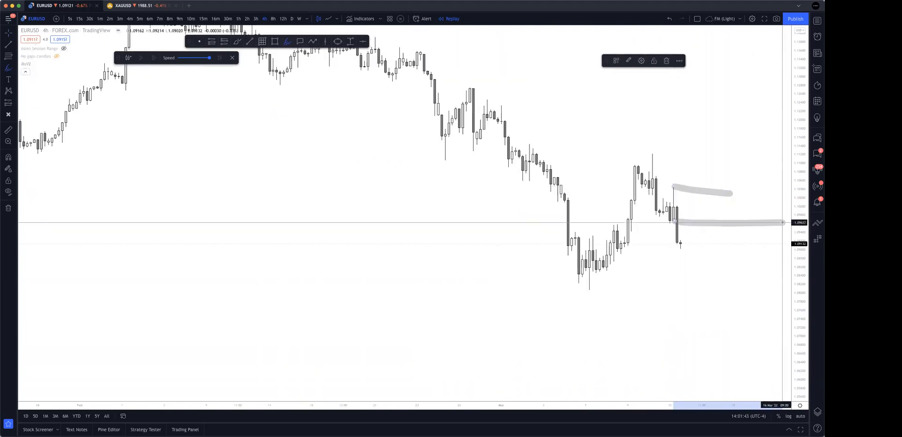
{"action": "left_click_drag", "start_coordinate": [668, 240], "coordinate": [722, 205]}
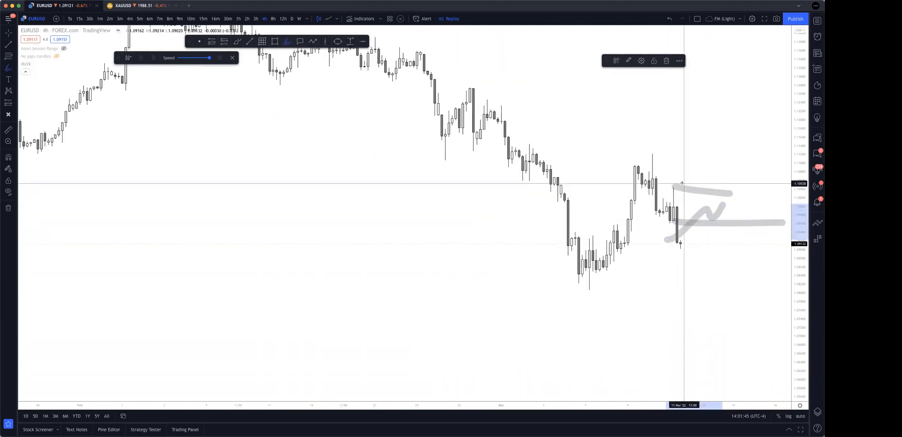
{"action": "mouse_move", "coordinate": [661, 192]}
{"action": "left_mouse_down"}
{"action": "mouse_move", "coordinate": [678, 182]}
{"action": "mouse_move", "coordinate": [698, 206]}
{"action": "left_mouse_up"}
{"action": "mouse_move", "coordinate": [673, 181]}
{"action": "left_mouse_down"}
{"action": "mouse_move", "coordinate": [661, 204]}
{"action": "mouse_move", "coordinate": [702, 202]}
{"action": "left_mouse_up"}
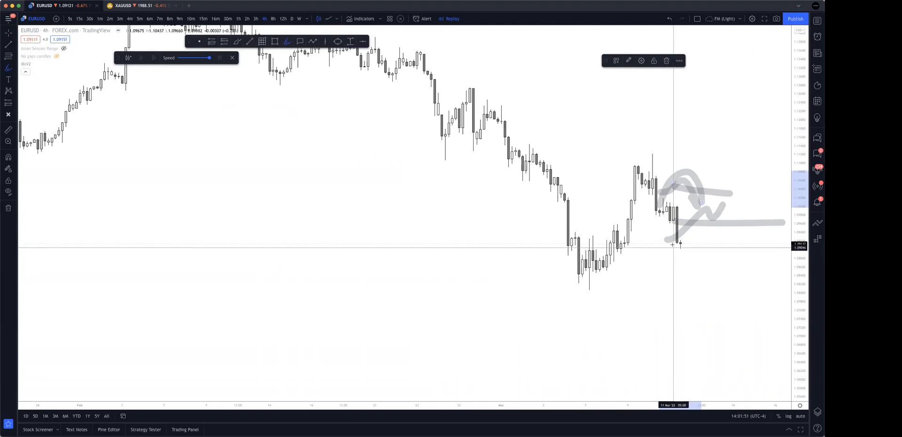
{"action": "mouse_move", "coordinate": [679, 248]}
{"action": "left_mouse_down"}
{"action": "mouse_move", "coordinate": [755, 218]}
{"action": "mouse_move", "coordinate": [772, 197]}
{"action": "mouse_move", "coordinate": [764, 232]}
{"action": "left_mouse_up"}
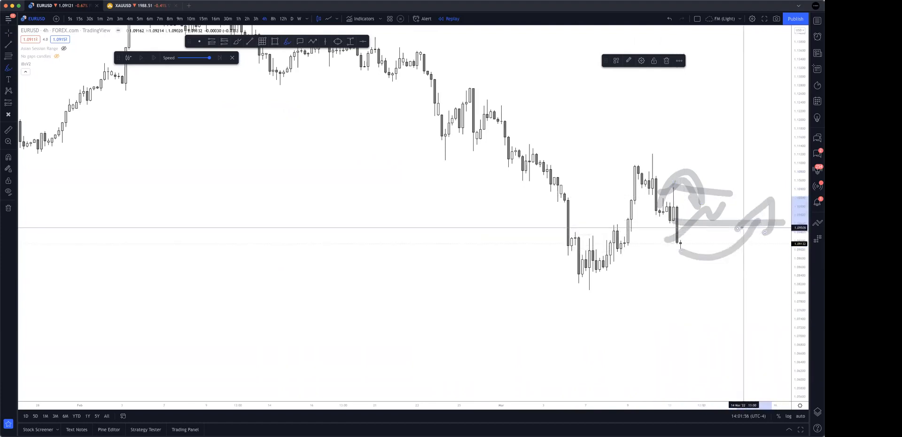
Undo all highlighter strokes around the last swing high.
{"action": "key", "text": "ctrl+z"}
{"action": "key", "text": "ctrl+z"}
{"action": "key", "text": "ctrl+z"}
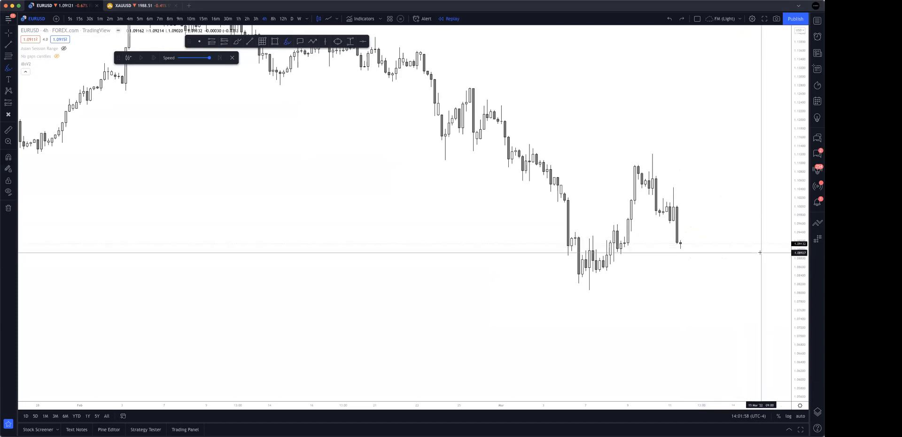
Draw a supply zone rectangle from the wick high to the low of the 11 March candle before the drop, extending it past current price.
{"action": "scroll", "coordinate": [448, 151], "scroll_direction": "up", "scroll_amount": 2}
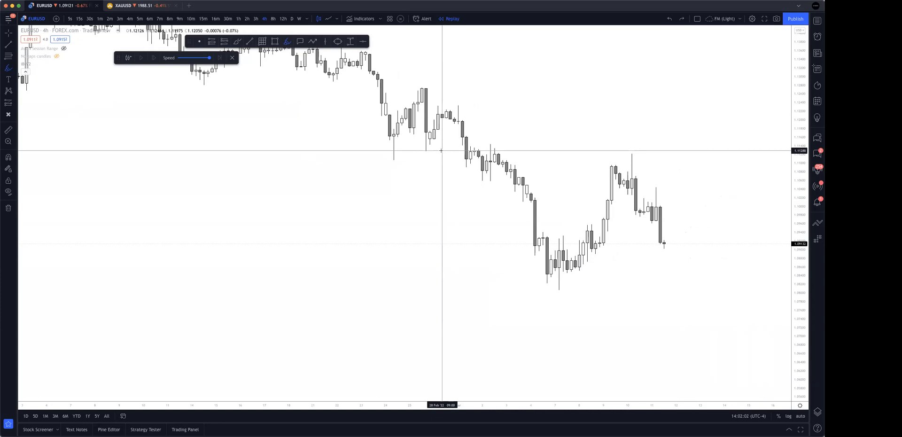
{"action": "left_click", "coordinate": [275, 41]}
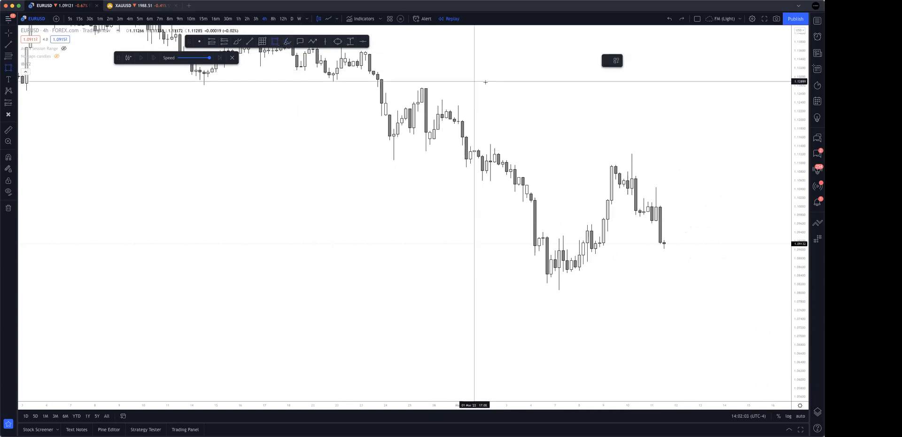
{"action": "mouse_move", "coordinate": [656, 187]}
{"action": "left_mouse_down"}
{"action": "mouse_move", "coordinate": [668, 221]}
{"action": "mouse_move", "coordinate": [724, 207]}
{"action": "left_mouse_up"}
{"action": "left_click", "coordinate": [753, 253]}
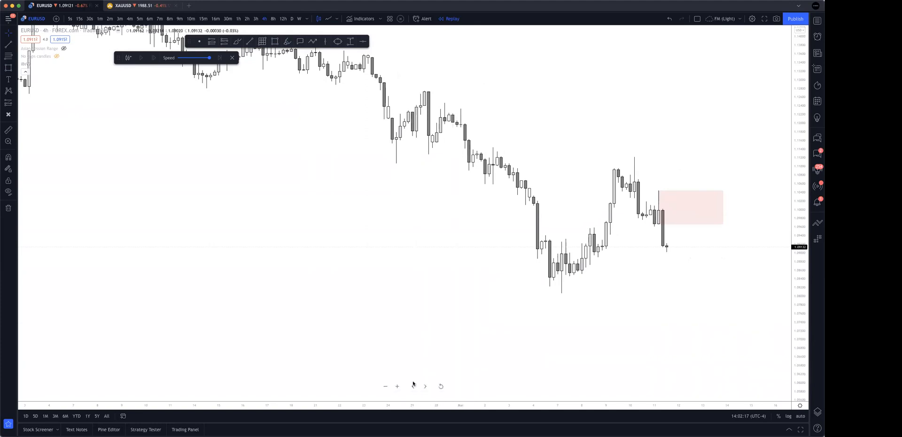
Highlight the levels near the supply zone's top and just above the preceding 10 March swing high.
{"action": "left_click", "coordinate": [285, 42]}
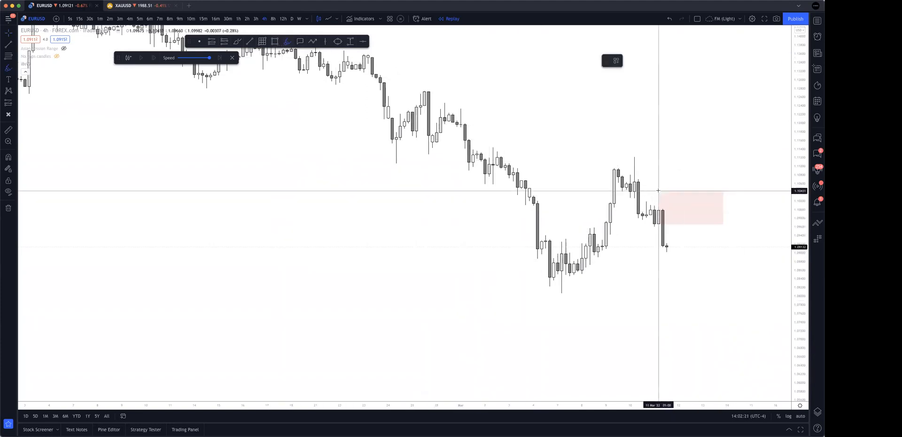
{"action": "left_click_drag", "start_coordinate": [636, 197], "coordinate": [687, 203]}
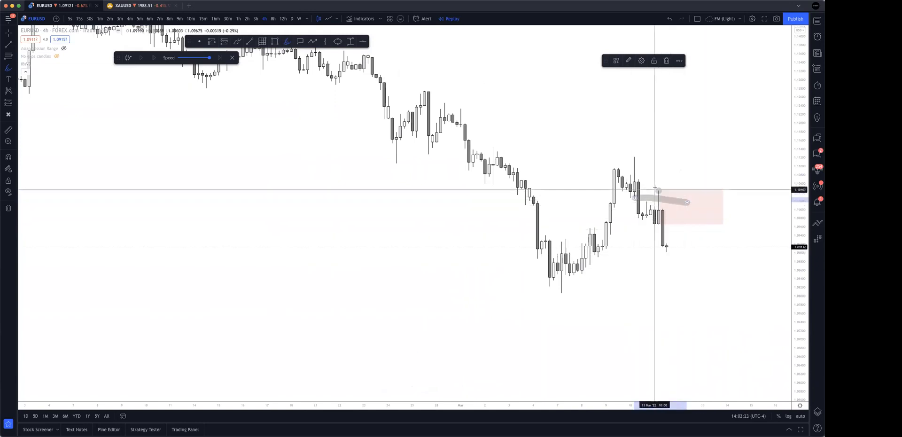
{"action": "left_click_drag", "start_coordinate": [635, 153], "coordinate": [671, 157]}
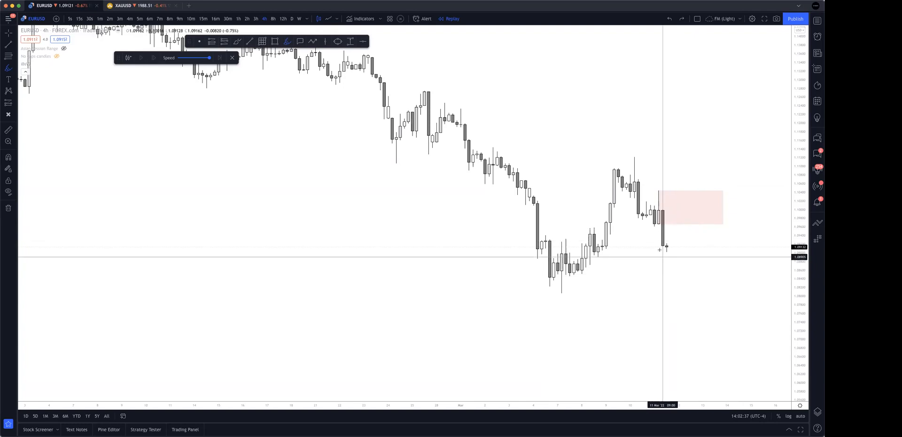
Sketch an expected retracement from current price into the supply zone and a drop out of it, then undo the sketch.
{"action": "left_click_drag", "start_coordinate": [664, 248], "coordinate": [707, 203]}
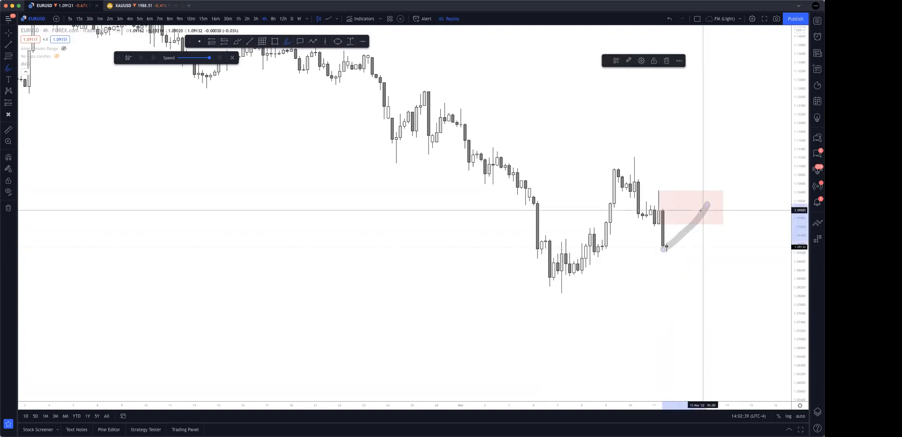
{"action": "mouse_move", "coordinate": [690, 217]}
{"action": "left_mouse_down"}
{"action": "mouse_move", "coordinate": [714, 216]}
{"action": "mouse_move", "coordinate": [720, 228]}
{"action": "mouse_move", "coordinate": [727, 192]}
{"action": "mouse_move", "coordinate": [731, 250]}
{"action": "left_mouse_up"}
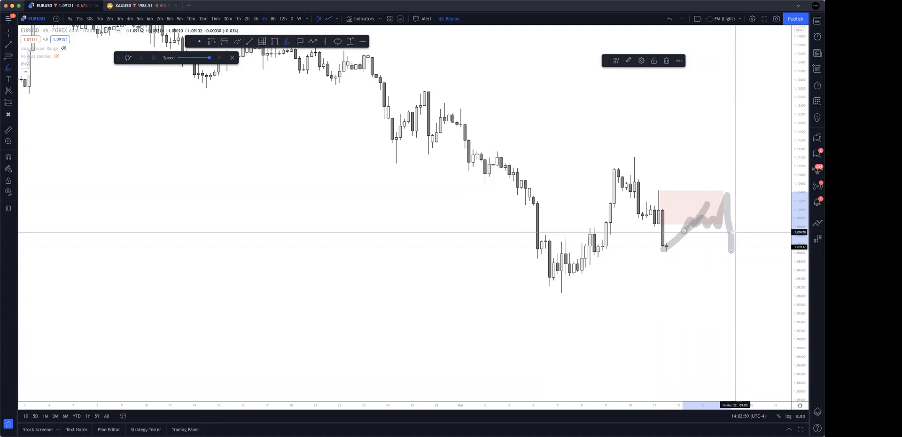
{"action": "key", "text": "super+z"}
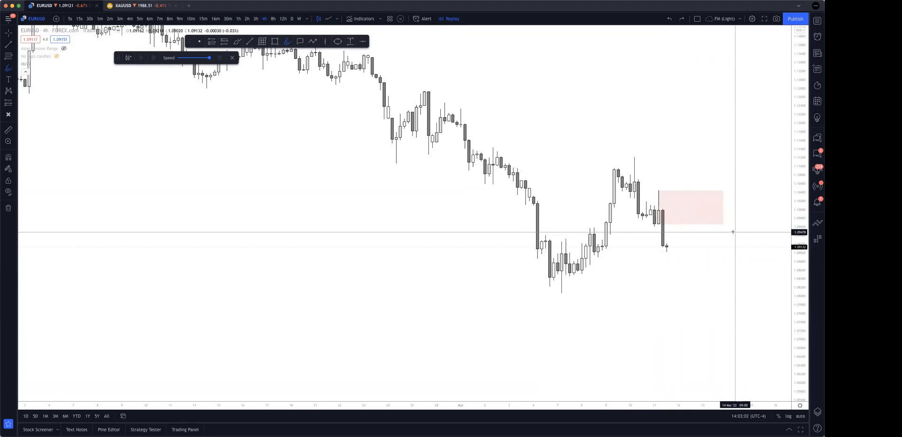
Highlight the 8 March high and the low beneath it, trace the rally and the drop, then undo these strokes.
{"action": "scroll", "coordinate": [746, 256], "scroll_direction": "left", "scroll_amount": 1}
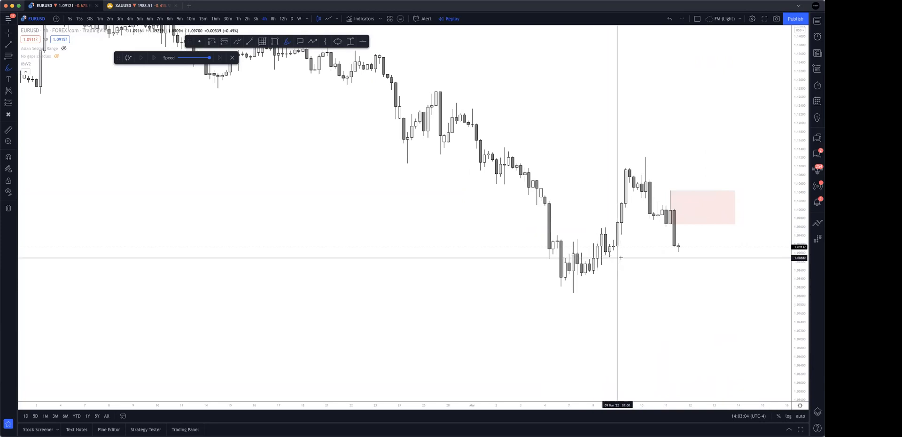
{"action": "left_click_drag", "start_coordinate": [602, 227], "coordinate": [715, 232]}
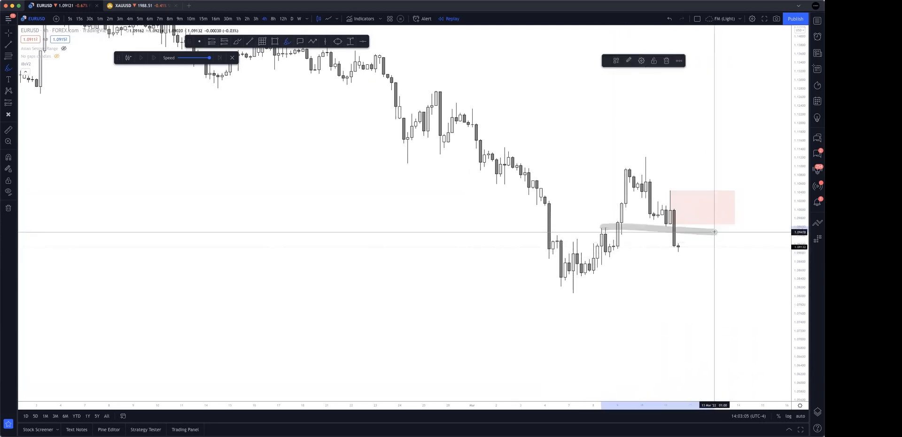
{"action": "left_click_drag", "start_coordinate": [591, 267], "coordinate": [783, 270]}
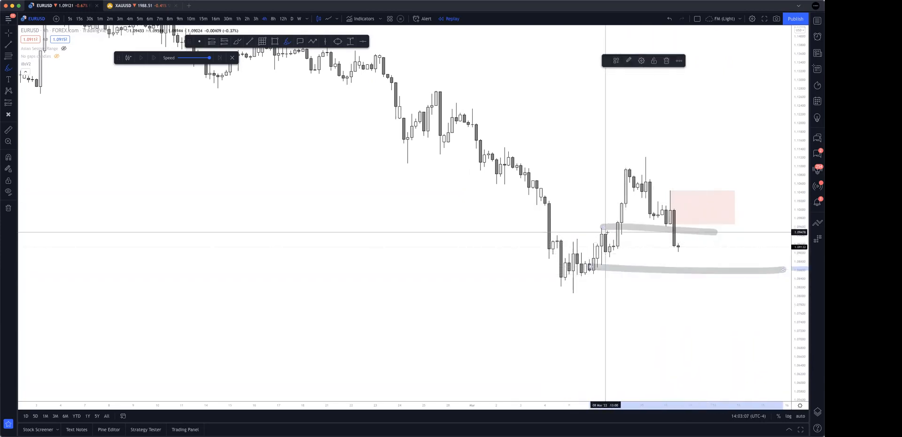
{"action": "left_click_drag", "start_coordinate": [618, 218], "coordinate": [638, 204]}
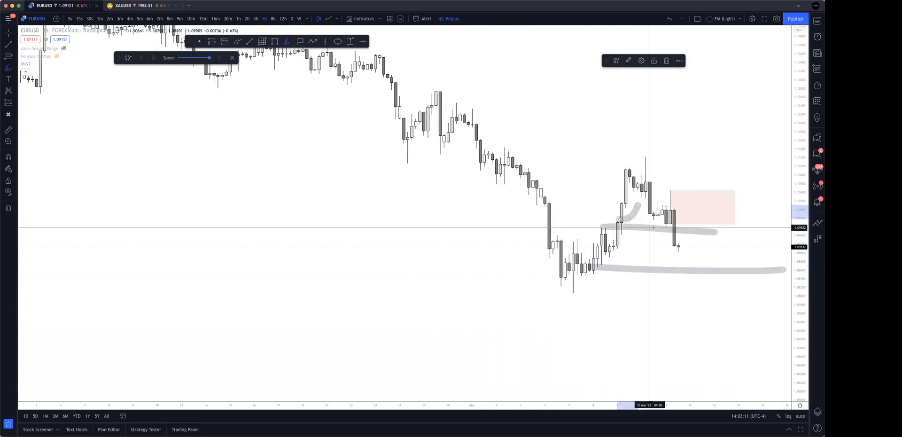
{"action": "mouse_move", "coordinate": [690, 196]}
{"action": "left_mouse_down"}
{"action": "mouse_move", "coordinate": [685, 249]}
{"action": "mouse_move", "coordinate": [746, 129]}
{"action": "mouse_move", "coordinate": [759, 189]}
{"action": "left_mouse_up"}
{"action": "key", "text": "super+z"}
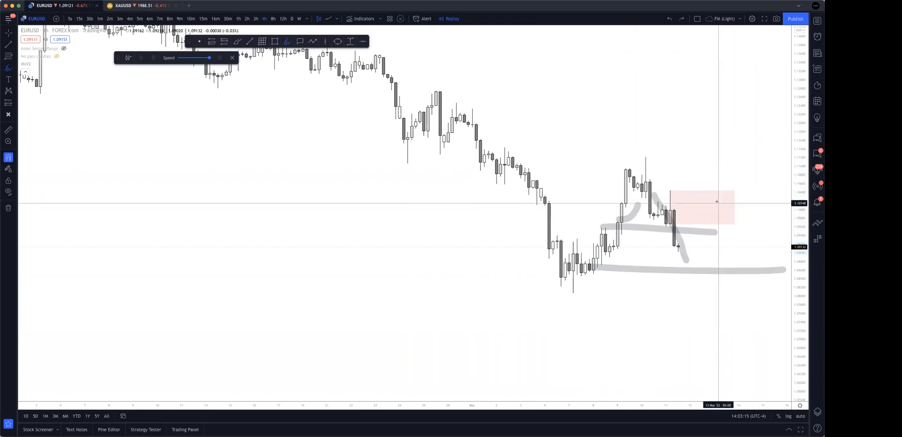
{"action": "key", "text": "super+z"}
Highlight the demand area's upper and lower levels at the early March low, then undo both strokes.
{"action": "left_click_drag", "start_coordinate": [574, 273], "coordinate": [670, 272]}
{"action": "left_click_drag", "start_coordinate": [570, 295], "coordinate": [694, 292]}
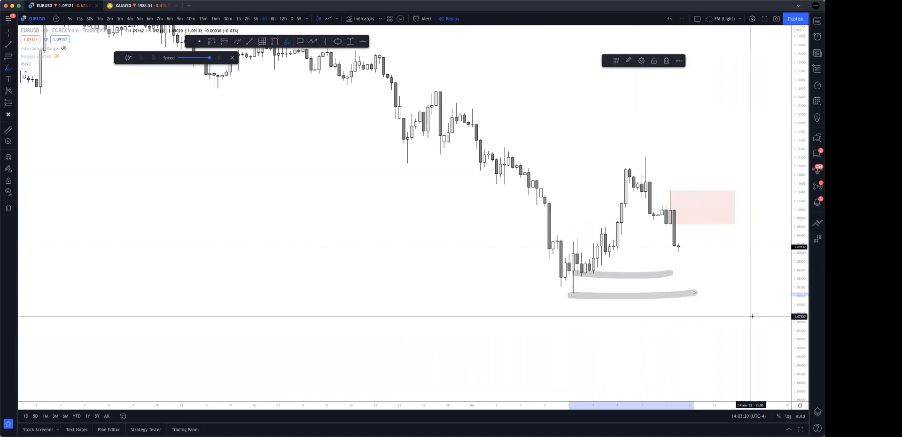
{"action": "key", "text": "super+z"}
{"action": "key", "text": "super+z"}
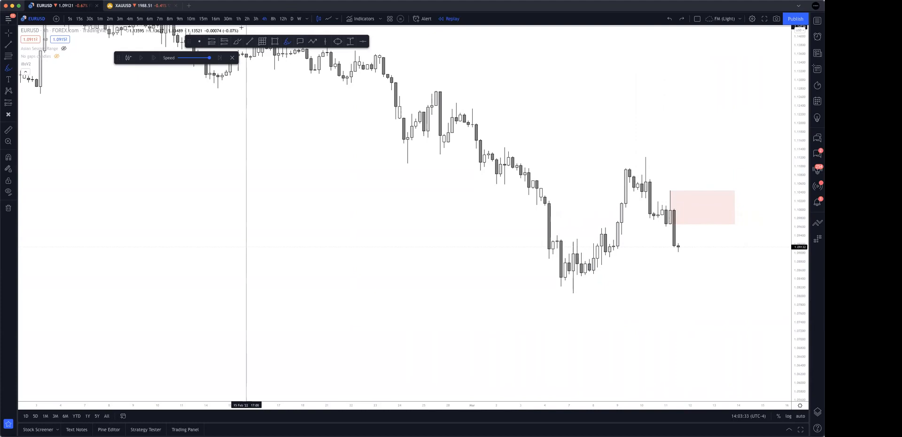
Try the 30-minute timeframe, then return to the 4-hour chart.
{"action": "left_click", "coordinate": [228, 19]}
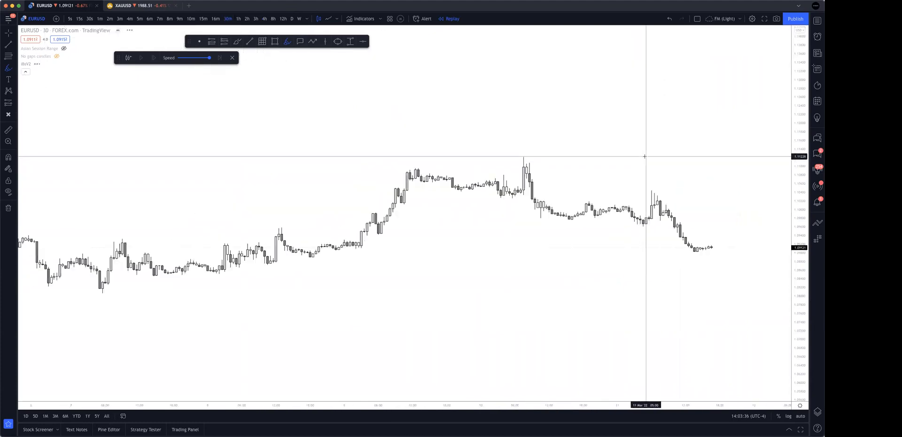
{"action": "key", "text": "super+z"}
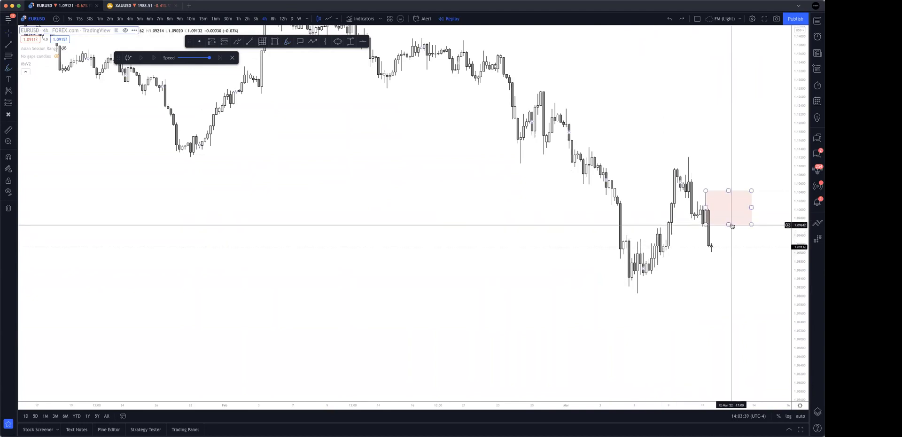
Apply the 240 Supply drawing template to the supply zone rectangle.
{"action": "left_click", "coordinate": [728, 223]}
{"action": "left_click", "coordinate": [616, 60]}
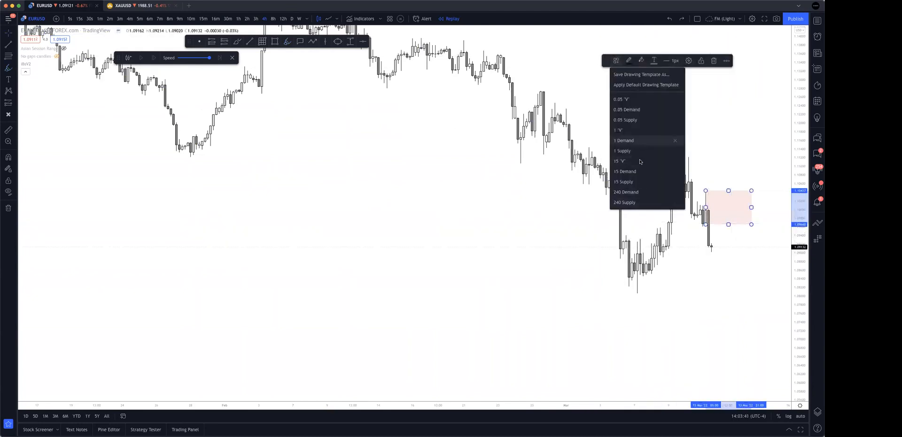
{"action": "left_click", "coordinate": [642, 195]}
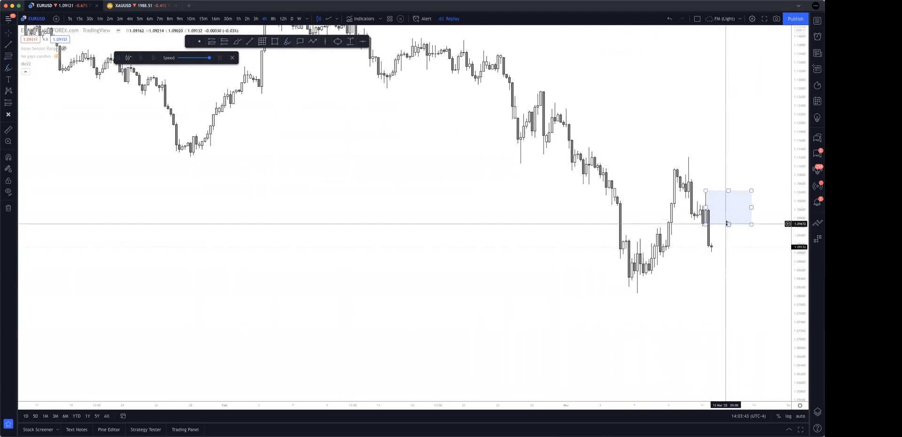
{"action": "left_click", "coordinate": [615, 60]}
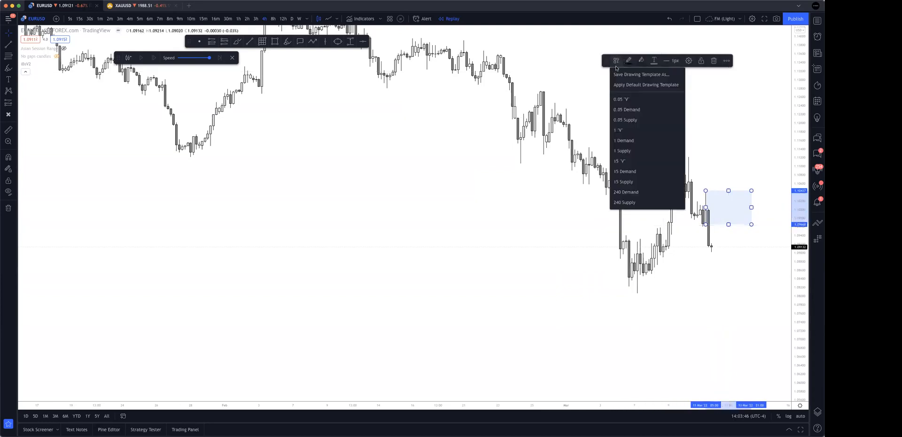
{"action": "left_click", "coordinate": [631, 203]}
{"action": "scroll", "coordinate": [713, 266], "scroll_direction": "up", "scroll_amount": 3}
{"action": "left_click", "coordinate": [728, 268]}
Switch the EURUSD chart to the 1-hour timeframe and frame the supply zone with the preceding price swings.
{"action": "scroll", "coordinate": [759, 268], "scroll_direction": "down", "scroll_amount": 3}
{"action": "left_click_drag", "start_coordinate": [752, 270], "coordinate": [591, 244]}
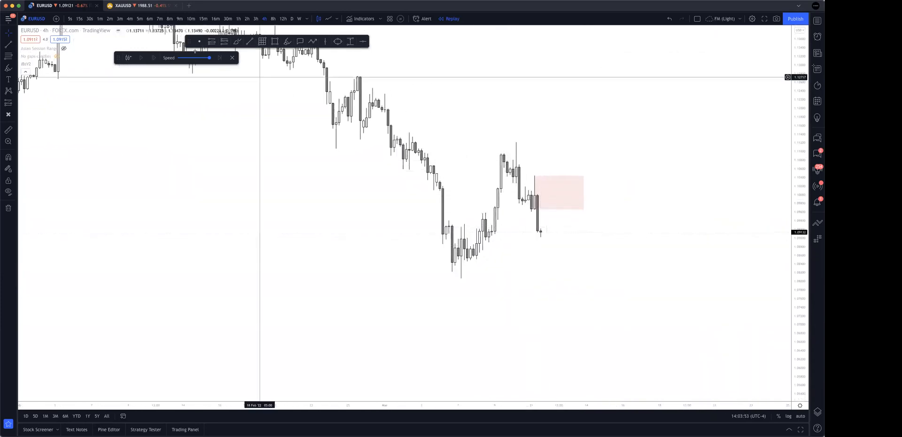
{"action": "left_click", "coordinate": [237, 19]}
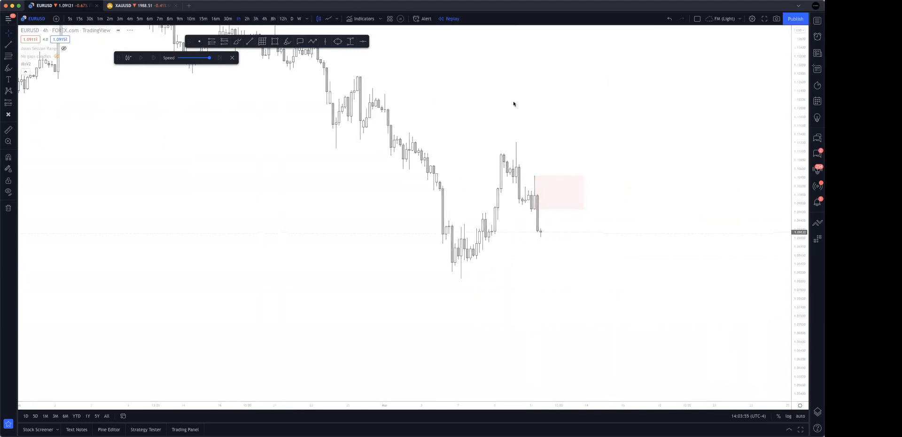
{"action": "scroll", "coordinate": [695, 263], "scroll_direction": "up", "scroll_amount": 5}
{"action": "scroll", "coordinate": [667, 261], "scroll_direction": "down", "scroll_amount": 3}
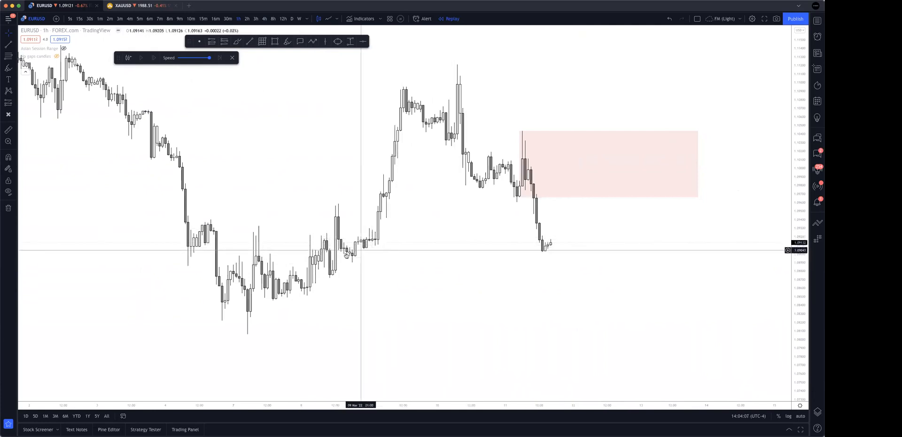
Draw a rectangle over the 8 March low that preceded the rally and extend it beyond the current price.
{"action": "left_click", "coordinate": [275, 41]}
{"action": "key", "text": "super"}
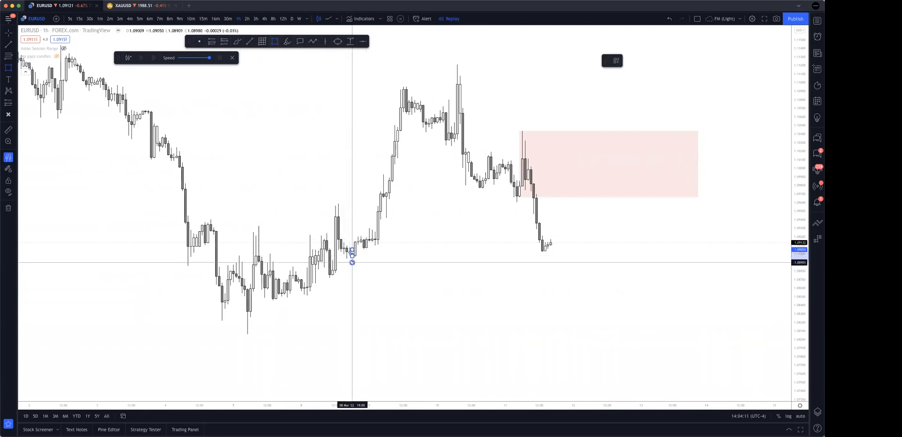
{"action": "left_click", "coordinate": [353, 262]}
{"action": "left_click_drag", "start_coordinate": [352, 256], "coordinate": [567, 261]}
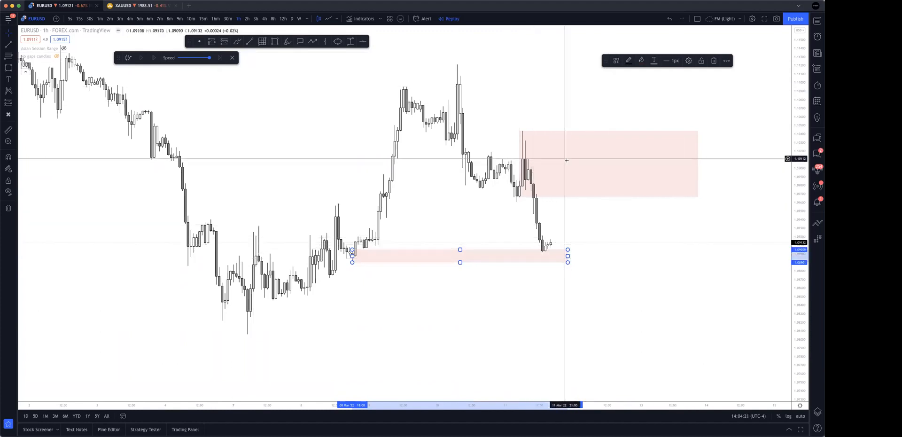
Apply the 15 Demand drawing template to the rectangle and extend its end to line up with the supply zone's end.
{"action": "left_click", "coordinate": [616, 61]}
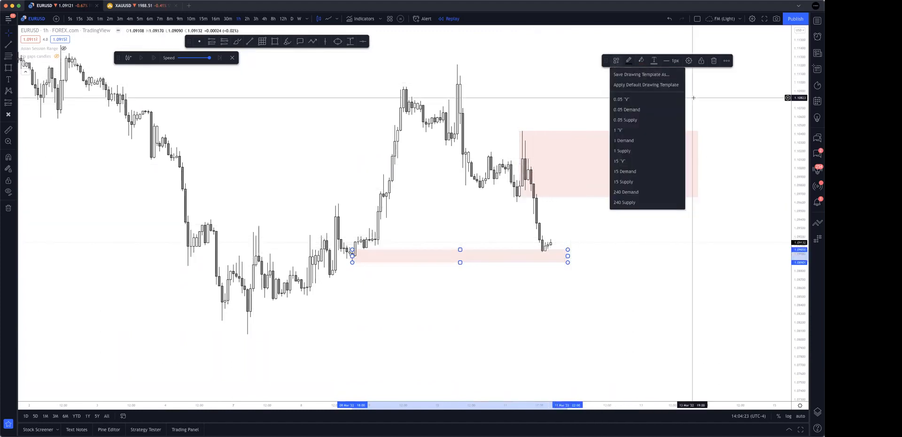
{"action": "left_click", "coordinate": [630, 172]}
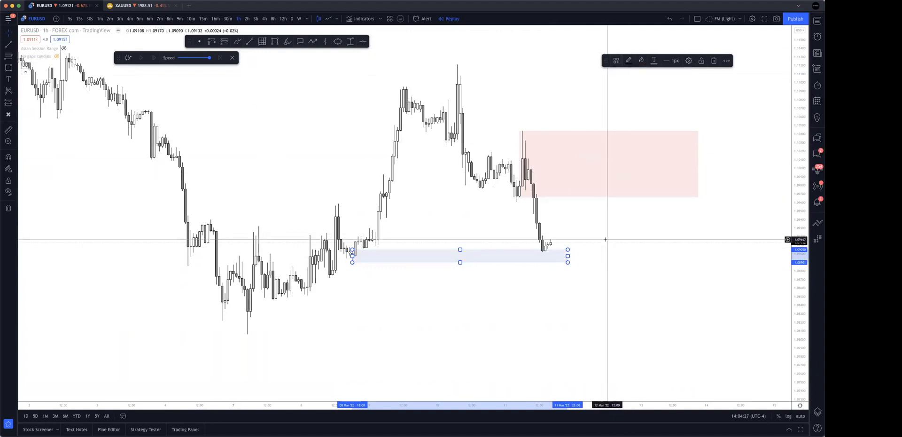
{"action": "left_click_drag", "start_coordinate": [569, 256], "coordinate": [641, 256]}
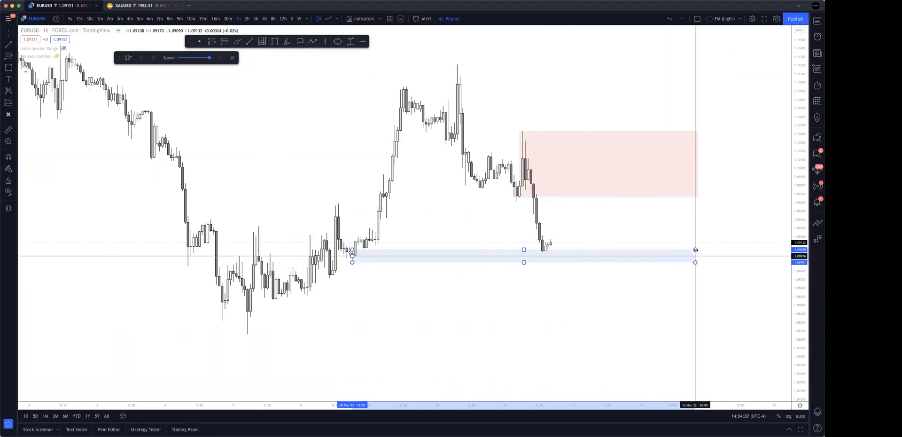
{"action": "left_click_drag", "start_coordinate": [698, 251], "coordinate": [699, 252]}
{"action": "left_click", "coordinate": [720, 238]}
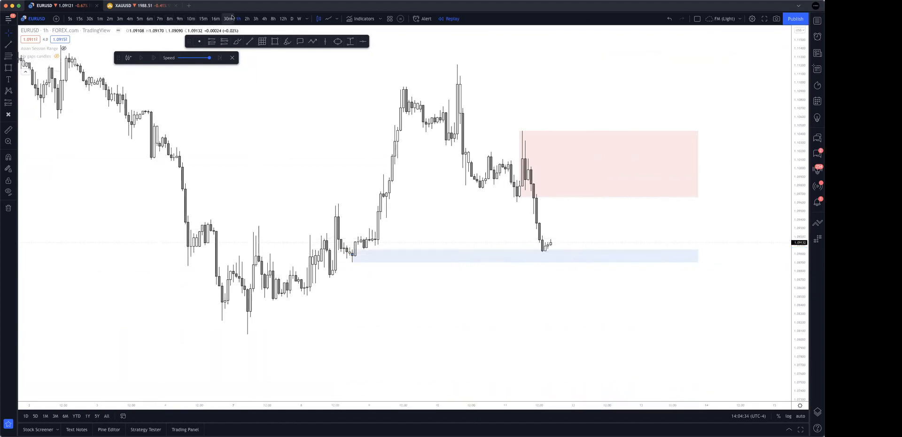
Switch the chart to the 15-minute timeframe and enlarge the price action around the demand zone.
{"action": "left_click", "coordinate": [203, 19]}
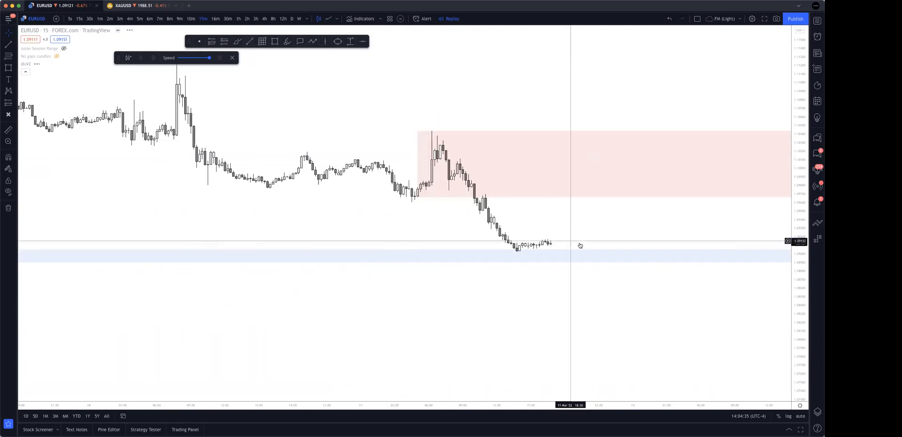
{"action": "left_click_drag", "start_coordinate": [802, 374], "coordinate": [801, 207]}
{"action": "left_click_drag", "start_coordinate": [757, 223], "coordinate": [762, 201]}
{"action": "scroll", "coordinate": [747, 302], "scroll_direction": "up", "scroll_amount": 3}
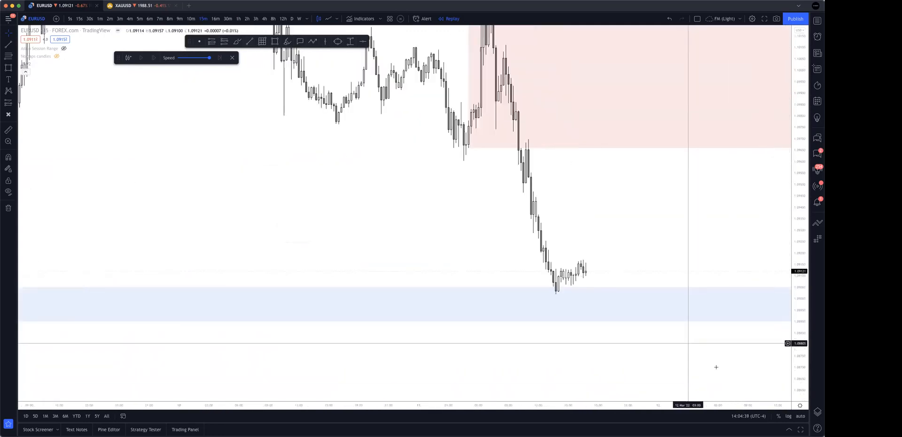
{"action": "scroll", "coordinate": [716, 367], "scroll_direction": "down", "scroll_amount": 3}
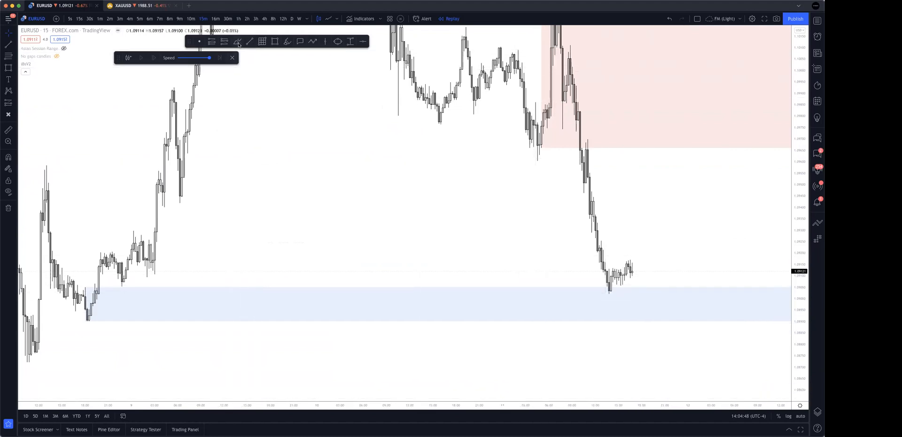
Brush a rising line under the recent lows and a projected dip into the demand zone followed by a bounce.
{"action": "left_click", "coordinate": [605, 300]}
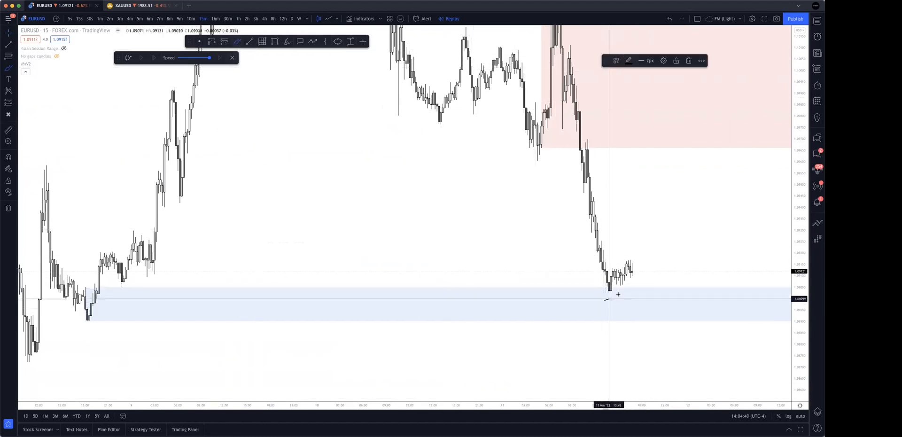
{"action": "left_click", "coordinate": [636, 266]}
{"action": "left_click", "coordinate": [672, 319]}
{"action": "left_click", "coordinate": [702, 229]}
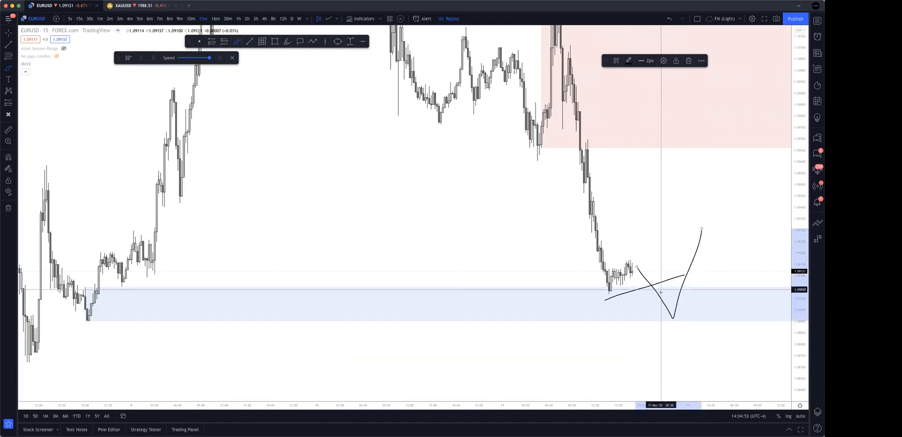
{"action": "left_click_drag", "start_coordinate": [671, 315], "coordinate": [699, 242]}
{"action": "left_click_drag", "start_coordinate": [670, 286], "coordinate": [717, 315]}
{"action": "mouse_move", "coordinate": [687, 135]}
{"action": "left_mouse_down"}
{"action": "mouse_move", "coordinate": [663, 124]}
{"action": "mouse_move", "coordinate": [671, 125]}
{"action": "left_mouse_up"}
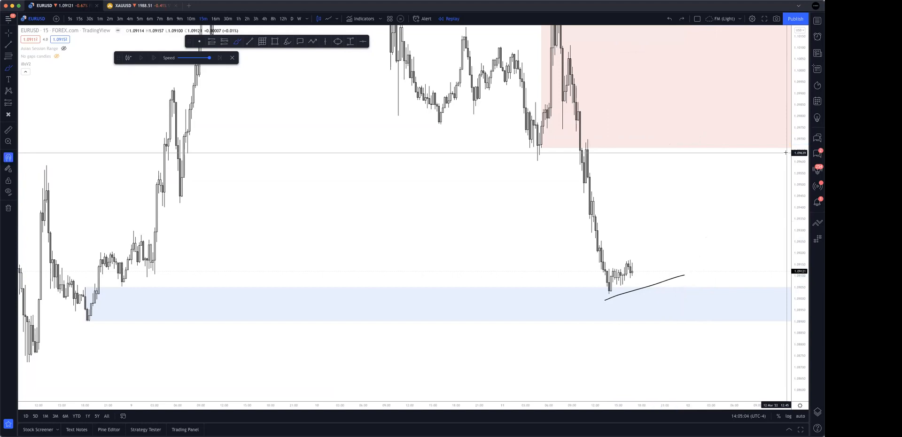
Brush a line along the demand zone's low and sketch a projected path dipping into demand and swinging up into supply.
{"action": "left_click_drag", "start_coordinate": [804, 113], "coordinate": [799, 295]}
{"action": "scroll", "coordinate": [756, 283], "scroll_direction": "down", "scroll_amount": 5}
{"action": "scroll", "coordinate": [737, 274], "scroll_direction": "right", "scroll_amount": 3}
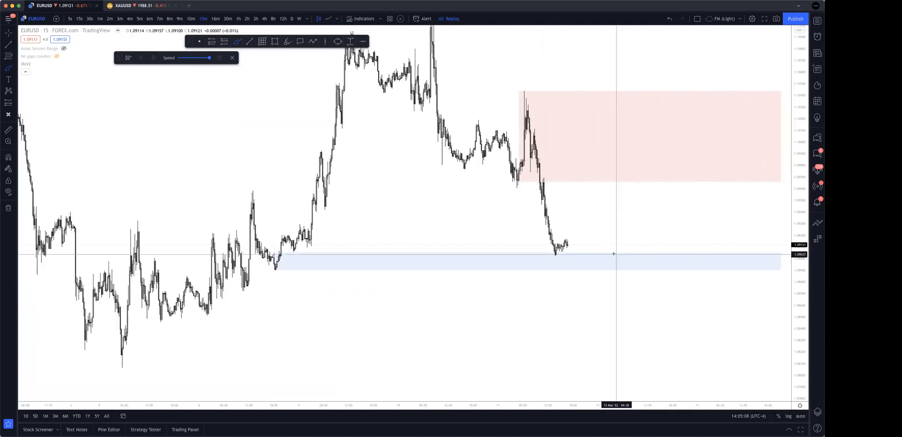
{"action": "left_click_drag", "start_coordinate": [566, 241], "coordinate": [578, 261]}
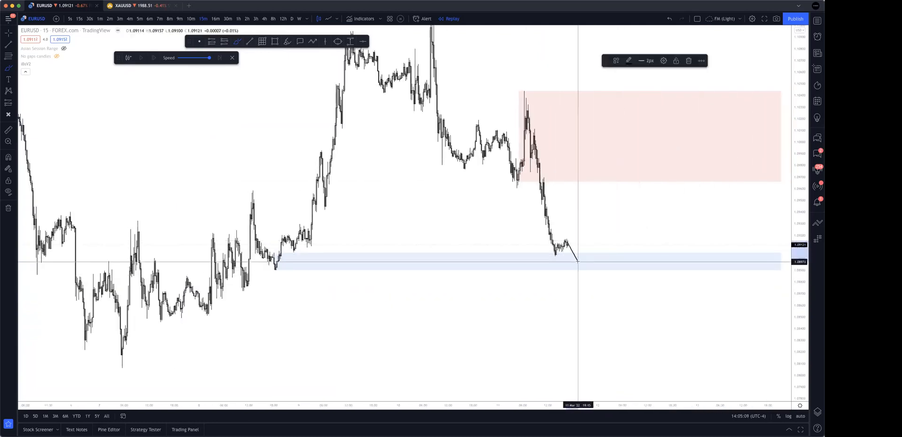
{"action": "left_click_drag", "start_coordinate": [265, 266], "coordinate": [648, 266]}
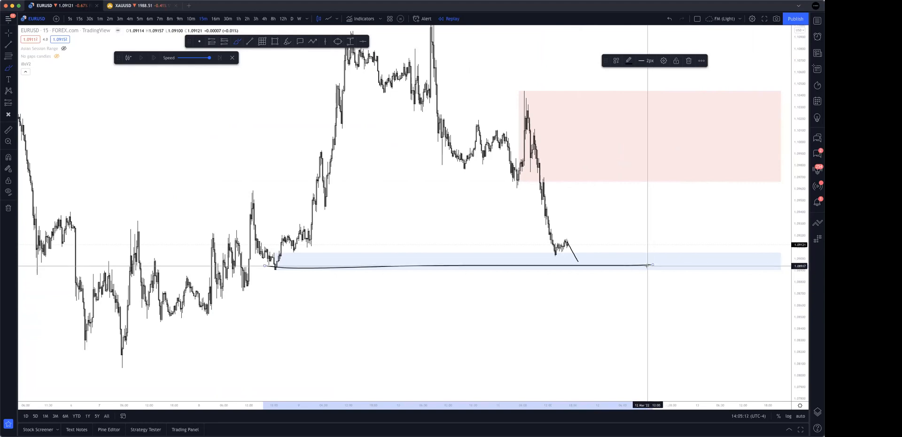
{"action": "mouse_move", "coordinate": [579, 261]}
{"action": "left_mouse_down"}
{"action": "mouse_move", "coordinate": [618, 170]}
{"action": "mouse_move", "coordinate": [647, 187]}
{"action": "mouse_move", "coordinate": [686, 183]}
{"action": "mouse_move", "coordinate": [709, 160]}
{"action": "mouse_move", "coordinate": [747, 218]}
{"action": "mouse_move", "coordinate": [761, 151]}
{"action": "mouse_move", "coordinate": [776, 216]}
{"action": "left_mouse_up"}
{"action": "scroll", "coordinate": [761, 224], "scroll_direction": "right", "scroll_amount": 1}
{"action": "scroll", "coordinate": [752, 230], "scroll_direction": "right", "scroll_amount": 5}
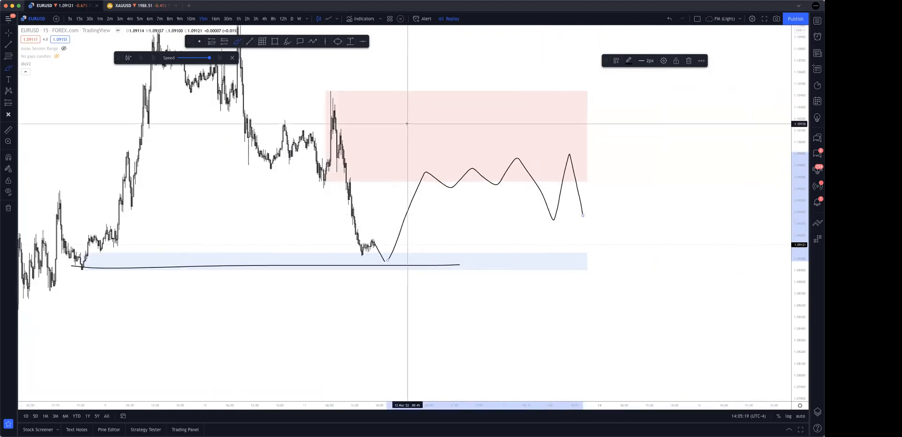
Circle the upper supply zone and its origin peak, and brush a descending line above the preceding lower highs.
{"action": "mouse_move", "coordinate": [572, 114]}
{"action": "left_mouse_down"}
{"action": "mouse_move", "coordinate": [427, 96]}
{"action": "mouse_move", "coordinate": [509, 161]}
{"action": "mouse_move", "coordinate": [561, 117]}
{"action": "mouse_move", "coordinate": [405, 104]}
{"action": "mouse_move", "coordinate": [498, 161]}
{"action": "mouse_move", "coordinate": [525, 99]}
{"action": "left_mouse_up"}
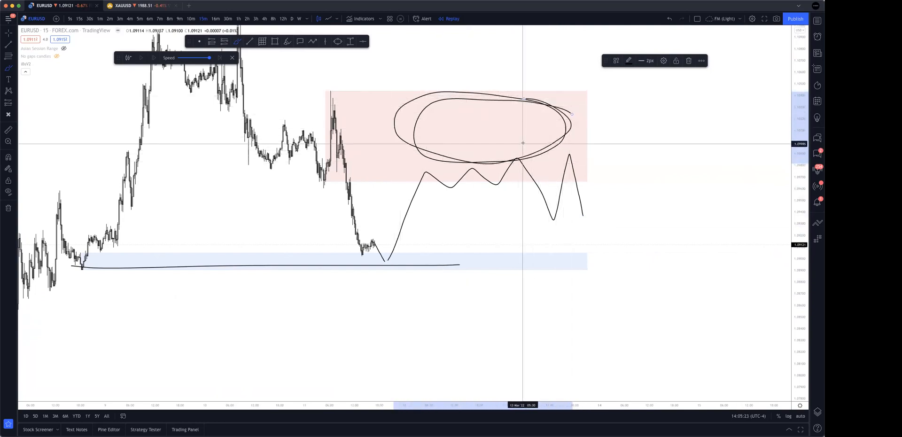
{"action": "left_click_drag", "start_coordinate": [246, 109], "coordinate": [354, 140]}
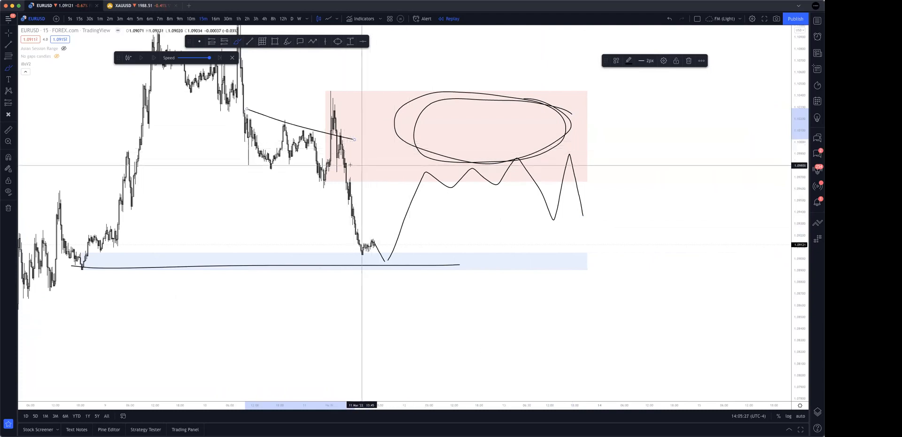
{"action": "mouse_move", "coordinate": [355, 90]}
{"action": "left_mouse_down"}
{"action": "mouse_move", "coordinate": [348, 119]}
{"action": "mouse_move", "coordinate": [346, 96]}
{"action": "left_mouse_up"}
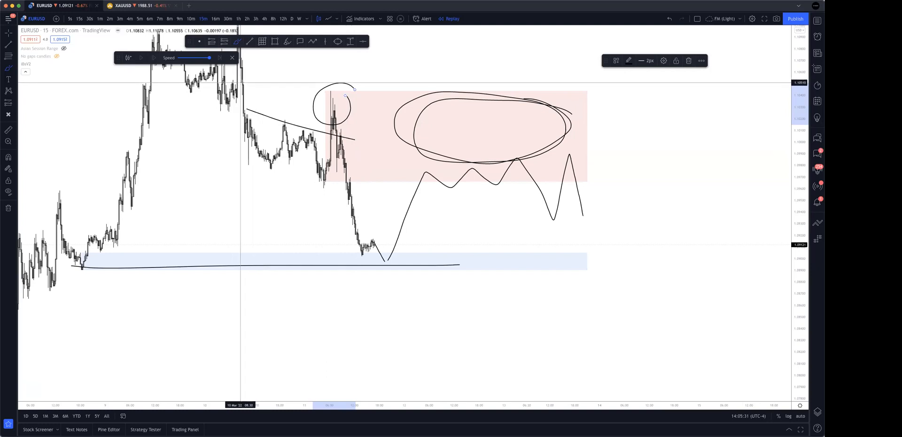
Brush level lines beside the 10 March drop and near the supply zone's lower edge, adding an arrow and small circles.
{"action": "left_click_drag", "start_coordinate": [242, 83], "coordinate": [378, 88]}
{"action": "left_click_drag", "start_coordinate": [242, 96], "coordinate": [364, 100]}
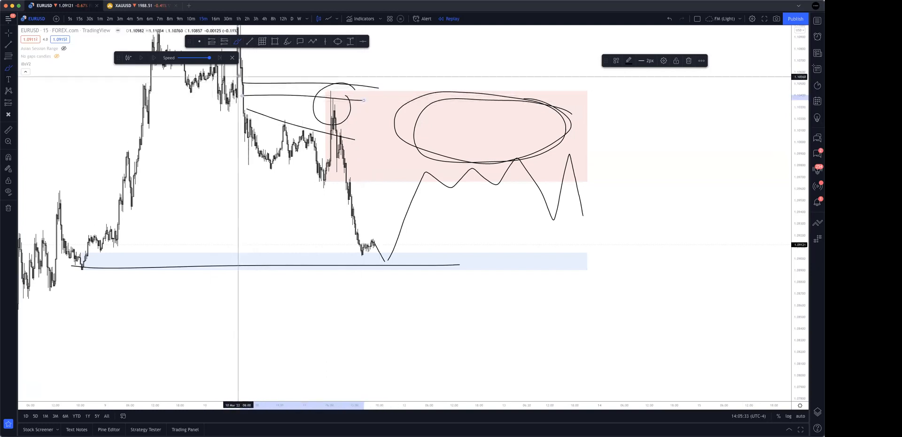
{"action": "mouse_move", "coordinate": [234, 109]}
{"action": "left_mouse_down"}
{"action": "mouse_move", "coordinate": [238, 76]}
{"action": "mouse_move", "coordinate": [262, 95]}
{"action": "left_mouse_up"}
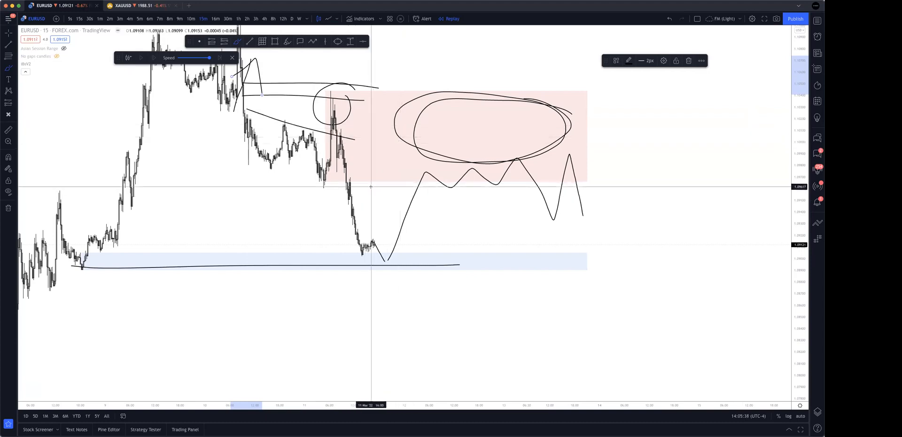
{"action": "left_click_drag", "start_coordinate": [345, 159], "coordinate": [393, 161]}
{"action": "mouse_move", "coordinate": [338, 176]}
{"action": "left_mouse_down"}
{"action": "mouse_move", "coordinate": [418, 175]}
{"action": "mouse_move", "coordinate": [332, 162]}
{"action": "mouse_move", "coordinate": [346, 169]}
{"action": "mouse_move", "coordinate": [342, 178]}
{"action": "left_mouse_up"}
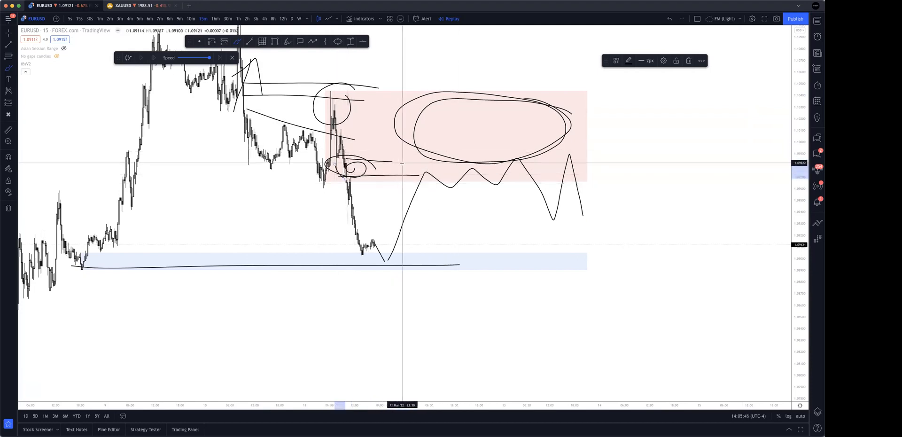
Undo all brush strokes so only the supply and demand rectangles are left on the chart.
{"action": "key", "text": "super+z"}
{"action": "key", "text": "super+z"}
{"action": "key", "text": "super+z"}
{"action": "key", "text": "super+z"}
{"action": "key", "text": "super+z"}
{"action": "key", "text": "super+z"}
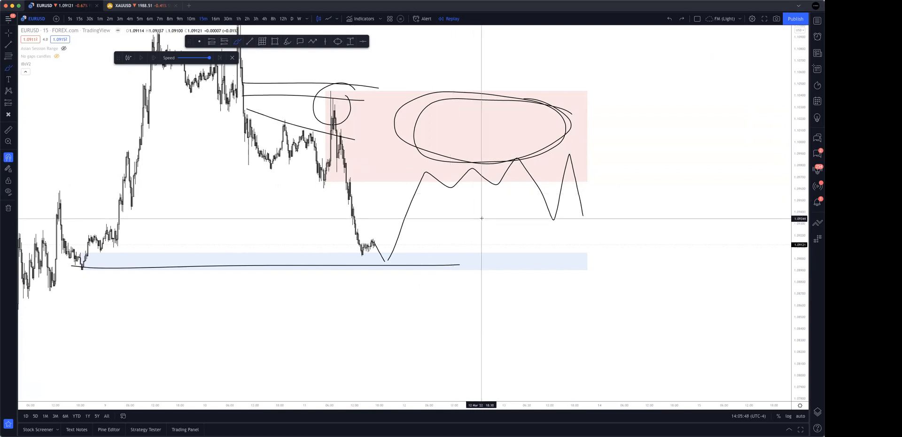
{"action": "key", "text": "super+z"}
{"action": "scroll", "coordinate": [557, 259], "scroll_direction": "left", "scroll_amount": 8}
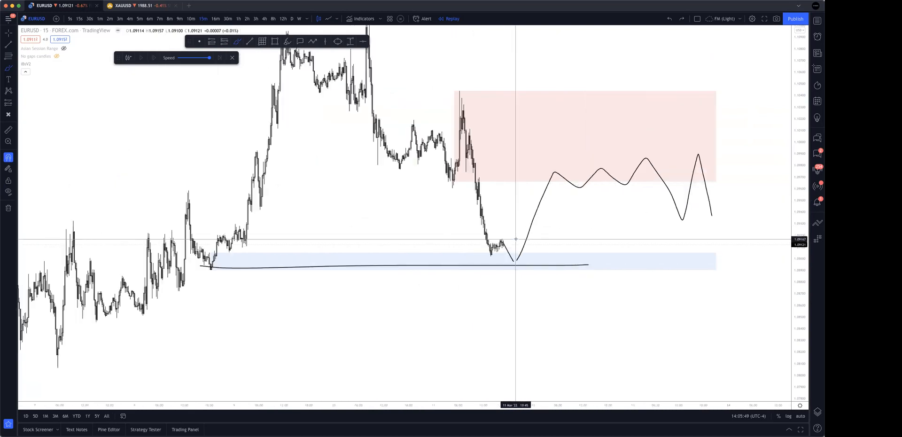
{"action": "key", "text": "super+z"}
{"action": "key", "text": "super+z"}
{"action": "key", "text": "super+z"}
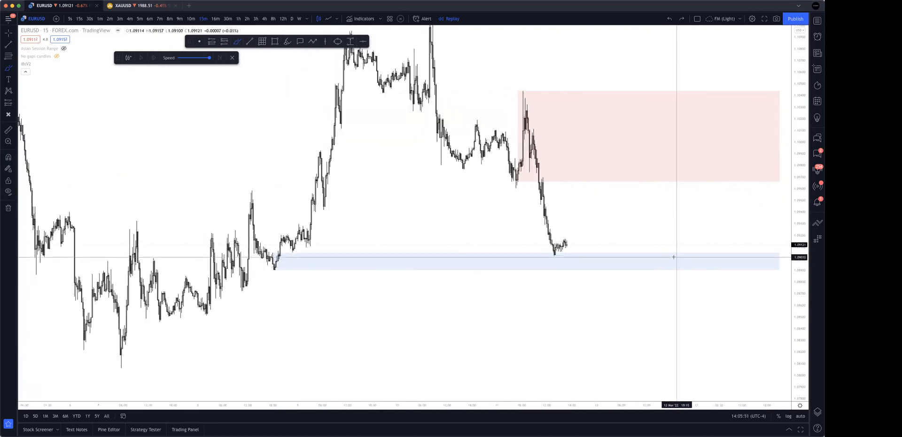
Circle the current price at the demand zone and brush level lines at the 8 March swing high and the minor high below it.
{"action": "scroll", "coordinate": [665, 259], "scroll_direction": "down", "scroll_amount": 2}
{"action": "scroll", "coordinate": [644, 260], "scroll_direction": "up", "scroll_amount": 2}
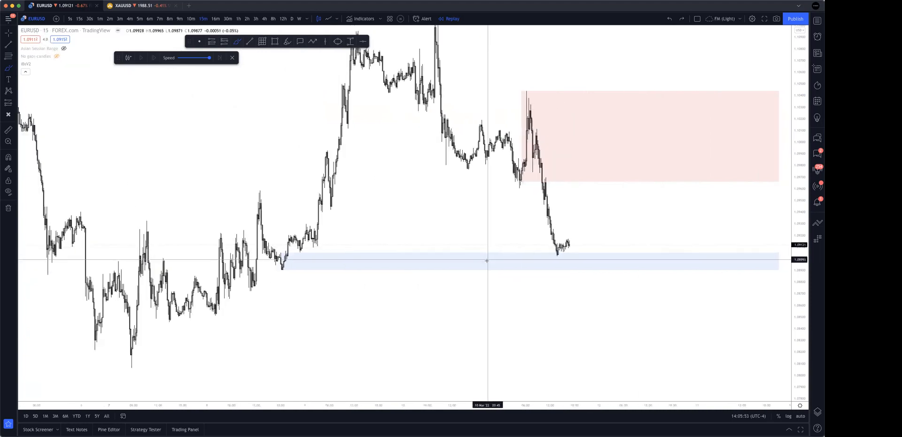
{"action": "scroll", "coordinate": [488, 258], "scroll_direction": "right", "scroll_amount": 3}
{"action": "mouse_move", "coordinate": [568, 251]}
{"action": "left_mouse_down"}
{"action": "mouse_move", "coordinate": [519, 256]}
{"action": "mouse_move", "coordinate": [526, 226]}
{"action": "left_mouse_up"}
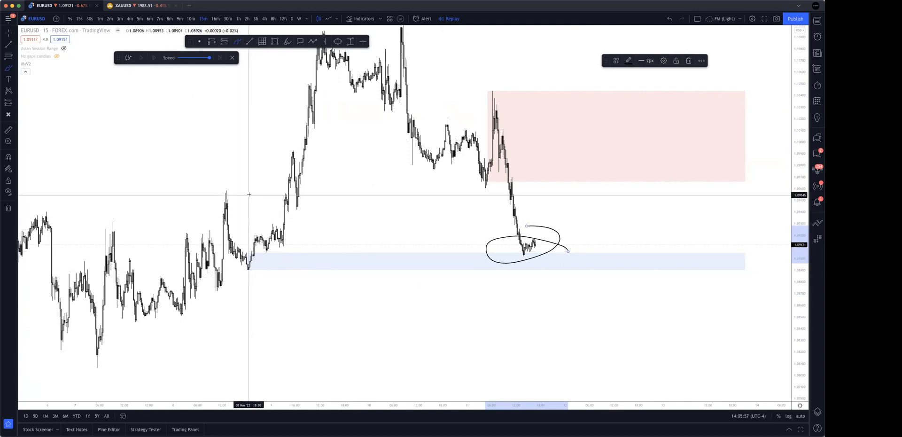
{"action": "left_click_drag", "start_coordinate": [224, 191], "coordinate": [311, 193]}
{"action": "scroll", "coordinate": [311, 193], "scroll_direction": "left", "scroll_amount": 4}
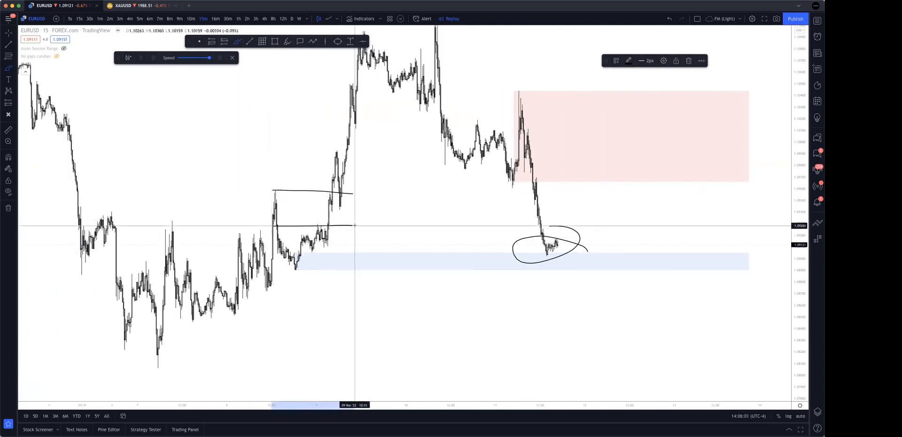
{"action": "left_click_drag", "start_coordinate": [273, 188], "coordinate": [377, 190]}
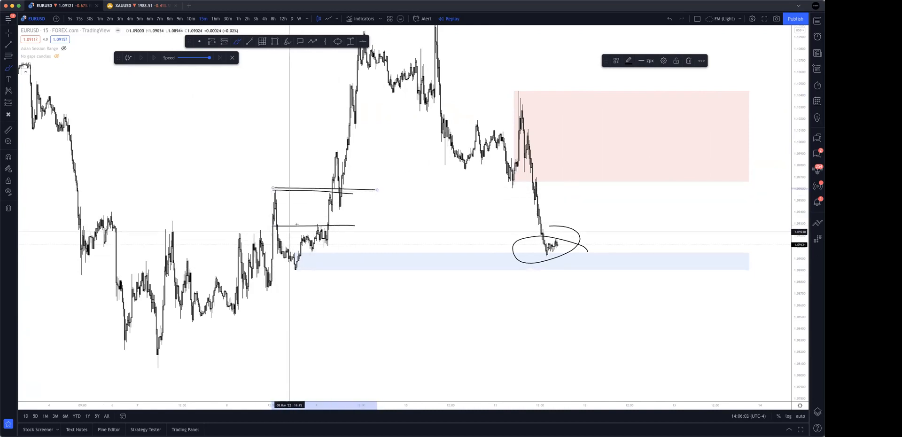
Circle the consolidation beneath the 8 March swing high repeatedly and undo the extra strokes.
{"action": "left_click_drag", "start_coordinate": [323, 221], "coordinate": [302, 220]}
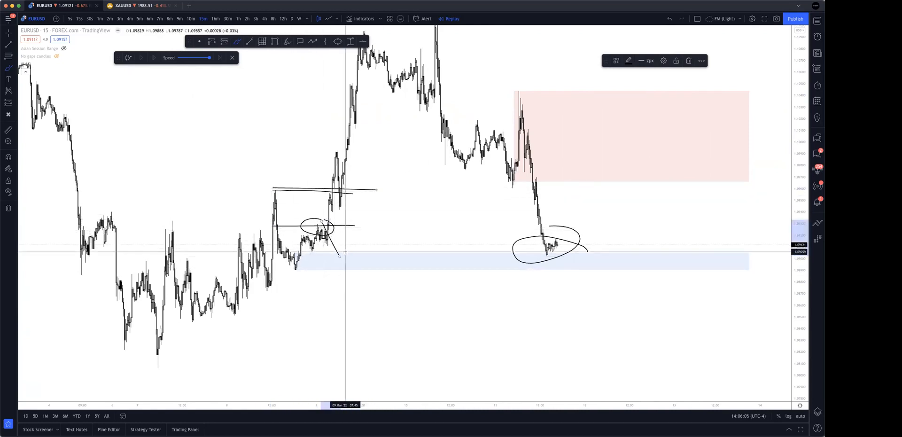
{"action": "mouse_move", "coordinate": [243, 207]}
{"action": "left_mouse_down"}
{"action": "mouse_move", "coordinate": [273, 226]}
{"action": "mouse_move", "coordinate": [328, 218]}
{"action": "mouse_move", "coordinate": [328, 254]}
{"action": "mouse_move", "coordinate": [332, 244]}
{"action": "mouse_move", "coordinate": [290, 230]}
{"action": "left_mouse_up"}
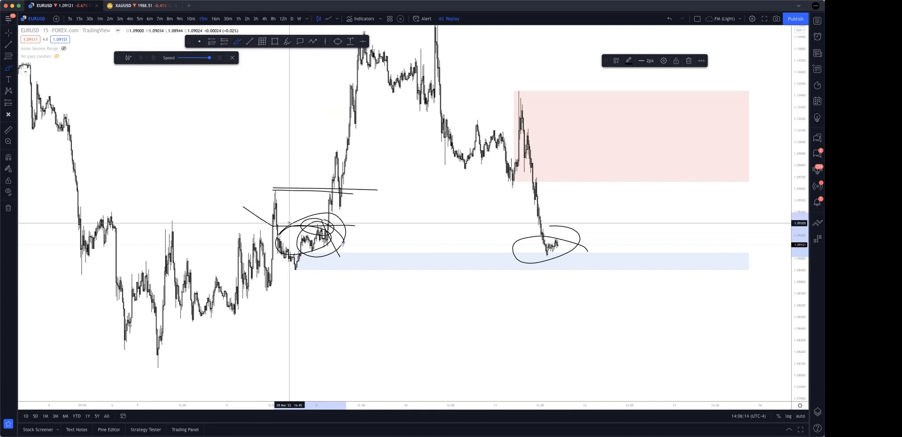
{"action": "mouse_move", "coordinate": [336, 226]}
{"action": "left_mouse_down"}
{"action": "mouse_move", "coordinate": [363, 246]}
{"action": "mouse_move", "coordinate": [309, 254]}
{"action": "left_mouse_up"}
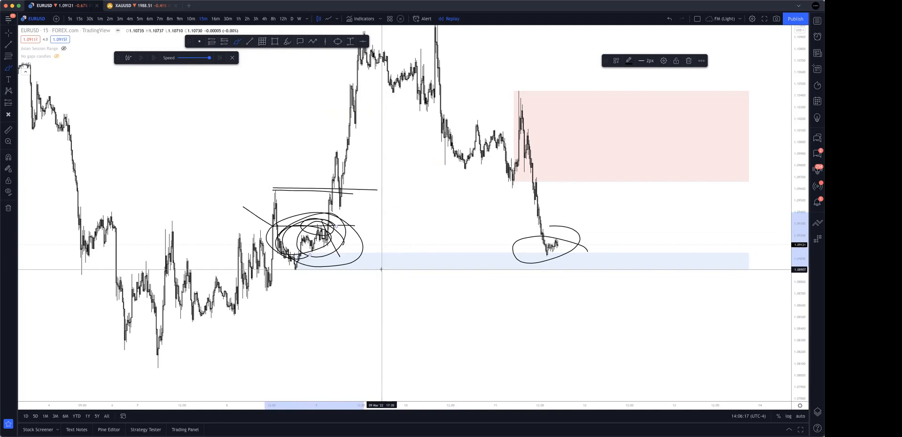
{"action": "key", "text": "ctrl+z"}
{"action": "key", "text": "ctrl+z"}
{"action": "key", "text": "ctrl+z"}
Sketch a stepped climb from the current price to the supply zone, circle its end, and undo all the brush strokes.
{"action": "mouse_move", "coordinate": [556, 247]}
{"action": "left_mouse_down"}
{"action": "mouse_move", "coordinate": [688, 175]}
{"action": "mouse_move", "coordinate": [704, 210]}
{"action": "mouse_move", "coordinate": [709, 196]}
{"action": "mouse_move", "coordinate": [701, 179]}
{"action": "mouse_move", "coordinate": [656, 195]}
{"action": "mouse_move", "coordinate": [652, 167]}
{"action": "left_mouse_up"}
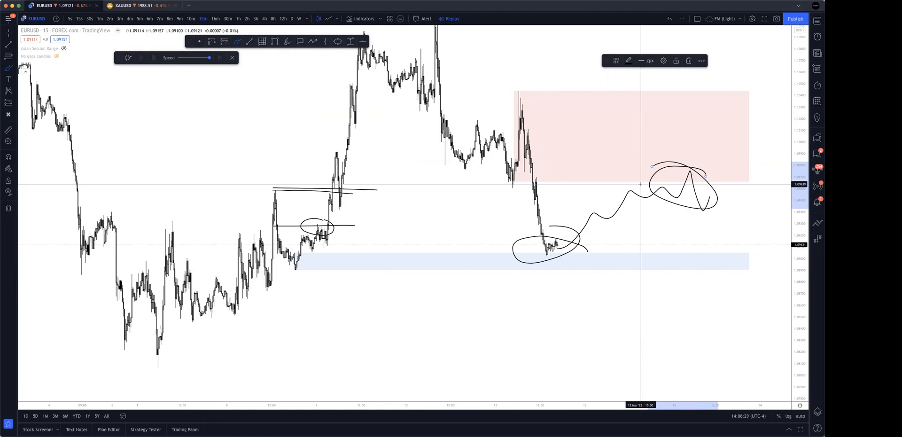
{"action": "key", "text": "super+z"}
{"action": "key", "text": "super+z"}
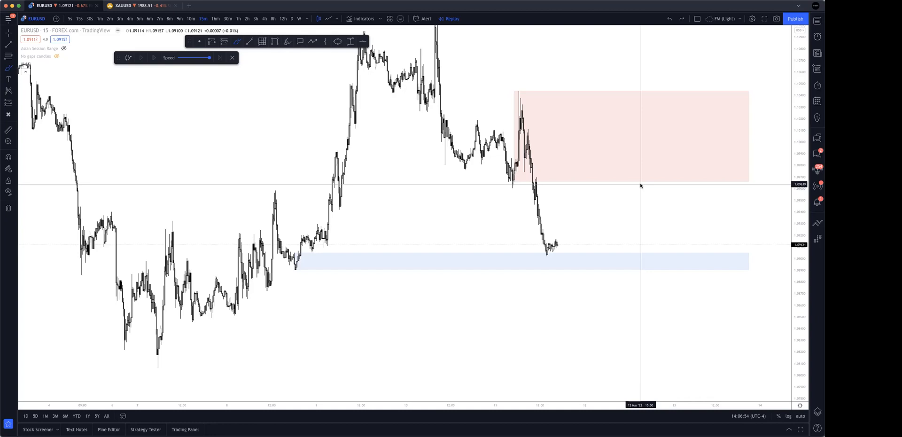
Sketch a climb from the current price into the supply zone, loop around the preceding price structure, and undo the loop.
{"action": "left_click", "coordinate": [568, 248]}
{"action": "left_click", "coordinate": [620, 161]}
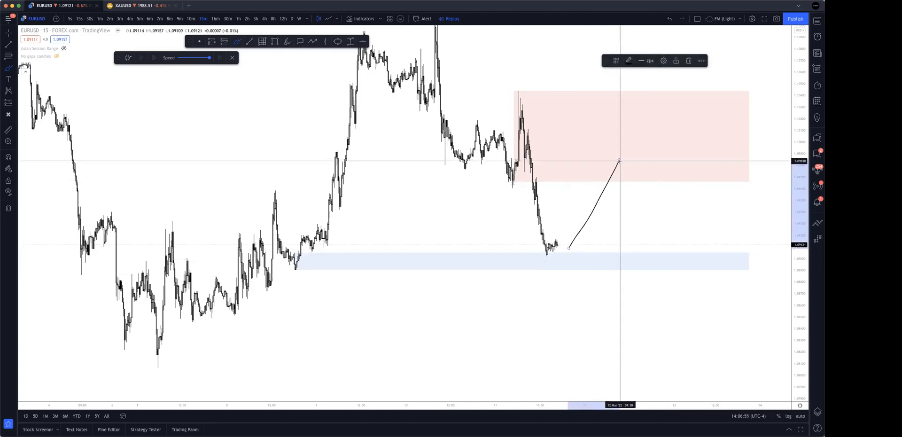
{"action": "left_click", "coordinate": [587, 143]}
{"action": "left_click", "coordinate": [592, 176]}
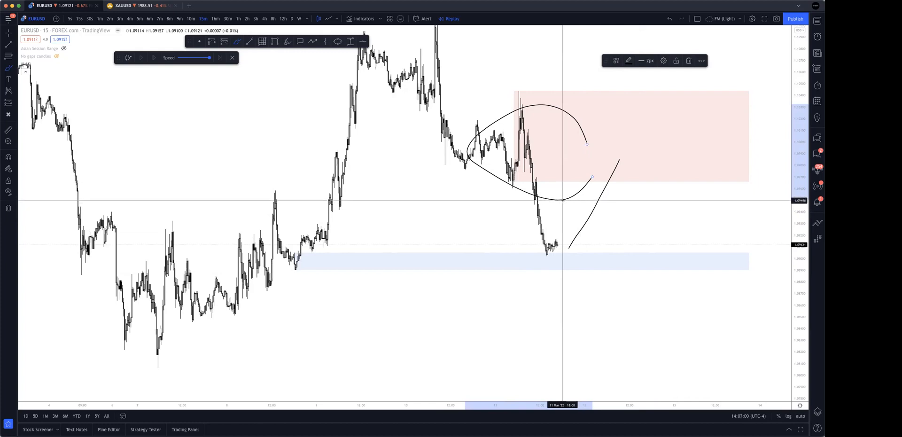
{"action": "key", "text": "ctrl+z"}
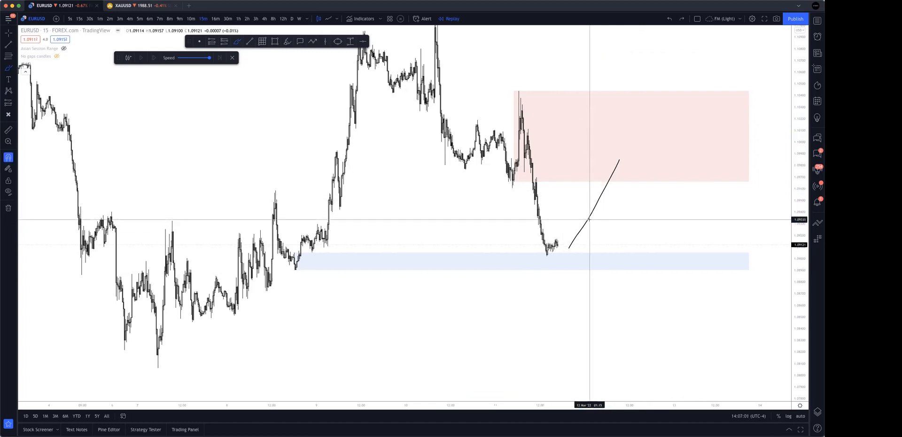
Brush short level lines along the decline and two long lines from the earlier rally, circle their meeting point, and undo the long lines and circle.
{"action": "scroll", "coordinate": [498, 198], "scroll_direction": "up", "scroll_amount": 2}
{"action": "left_click_drag", "start_coordinate": [436, 177], "coordinate": [462, 177]}
{"action": "left_click_drag", "start_coordinate": [431, 205], "coordinate": [471, 207]}
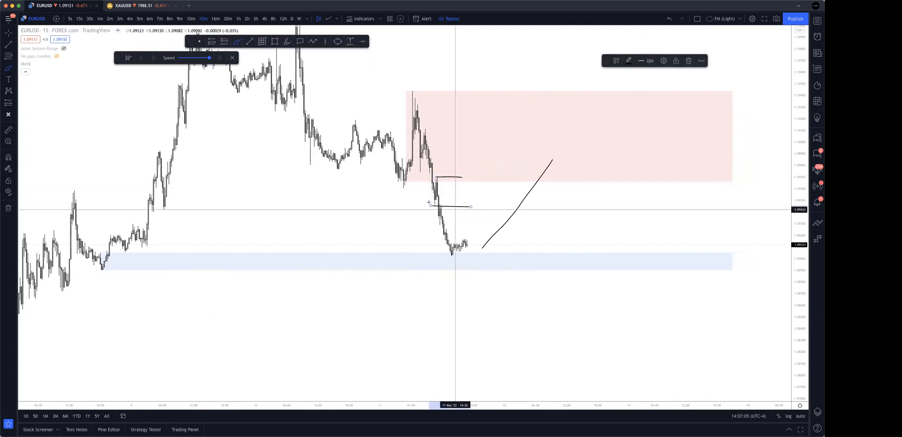
{"action": "left_click_drag", "start_coordinate": [169, 189], "coordinate": [452, 182]}
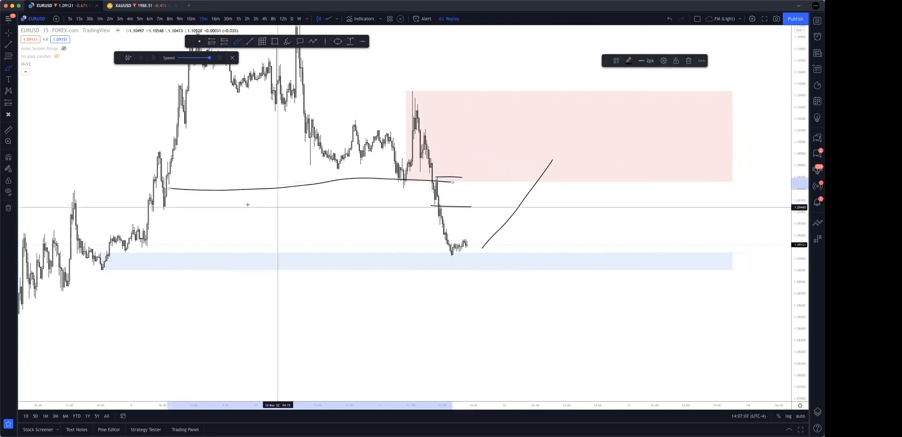
{"action": "mouse_move", "coordinate": [161, 214]}
{"action": "left_mouse_down"}
{"action": "mouse_move", "coordinate": [441, 197]}
{"action": "mouse_move", "coordinate": [447, 177]}
{"action": "mouse_move", "coordinate": [454, 180]}
{"action": "left_mouse_up"}
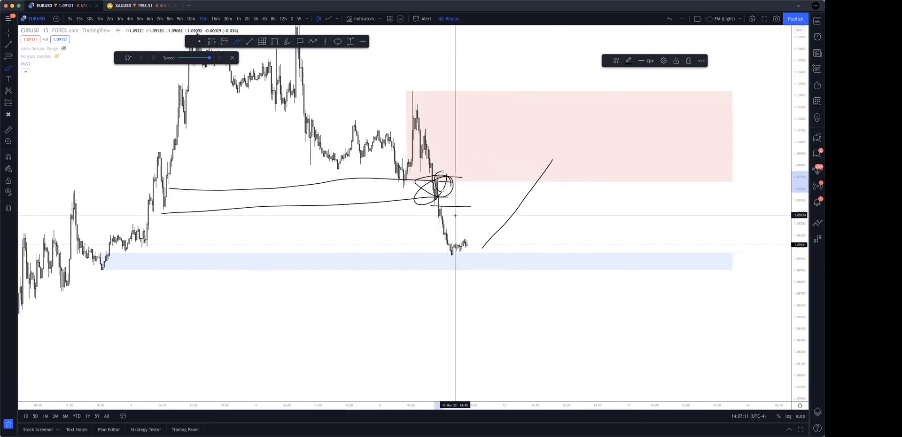
{"action": "key", "text": "super+z"}
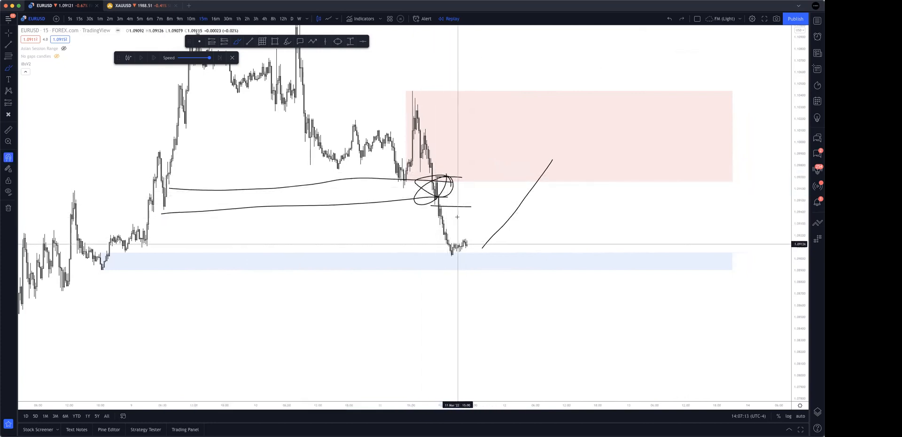
Underline the broken low beneath the supply zone, brush strokes over the 8 March lows and supply zone, and clear all brush strokes.
{"action": "left_click_drag", "start_coordinate": [402, 187], "coordinate": [437, 187]}
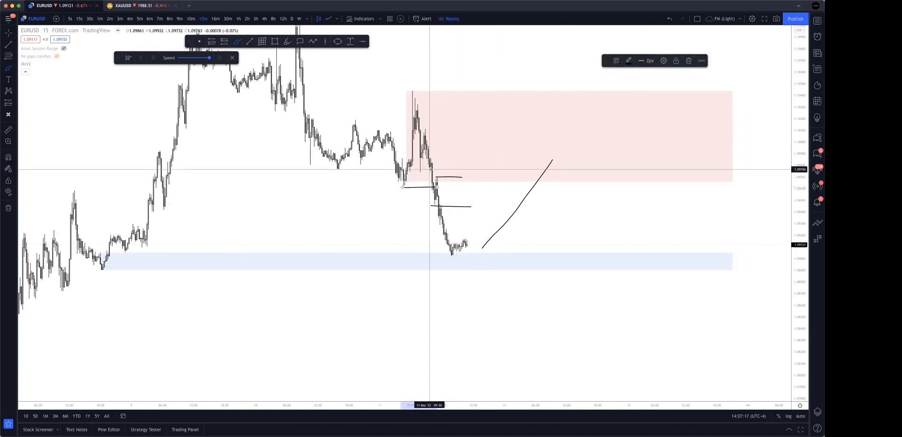
{"action": "mouse_move", "coordinate": [218, 223]}
{"action": "left_mouse_down"}
{"action": "mouse_move", "coordinate": [32, 294]}
{"action": "mouse_move", "coordinate": [66, 254]}
{"action": "left_mouse_up"}
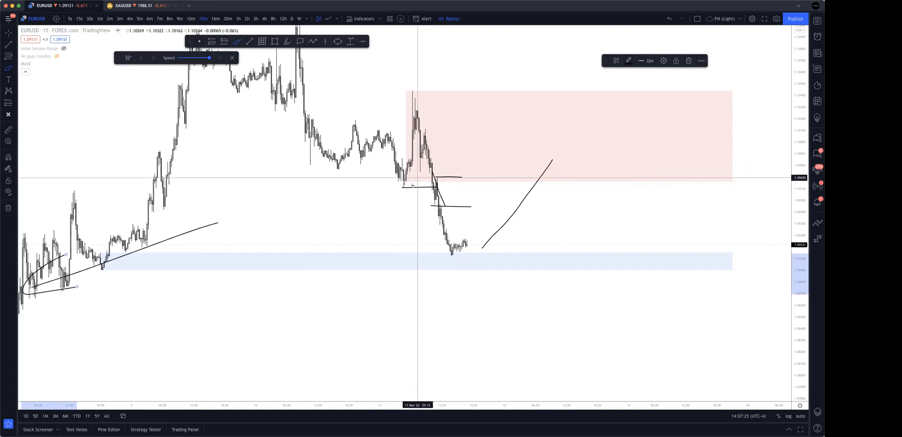
{"action": "left_click_drag", "start_coordinate": [454, 154], "coordinate": [429, 155]}
{"action": "mouse_move", "coordinate": [425, 184]}
{"action": "left_mouse_down"}
{"action": "mouse_move", "coordinate": [467, 186]}
{"action": "mouse_move", "coordinate": [406, 187]}
{"action": "mouse_move", "coordinate": [491, 124]}
{"action": "mouse_move", "coordinate": [506, 165]}
{"action": "left_mouse_up"}
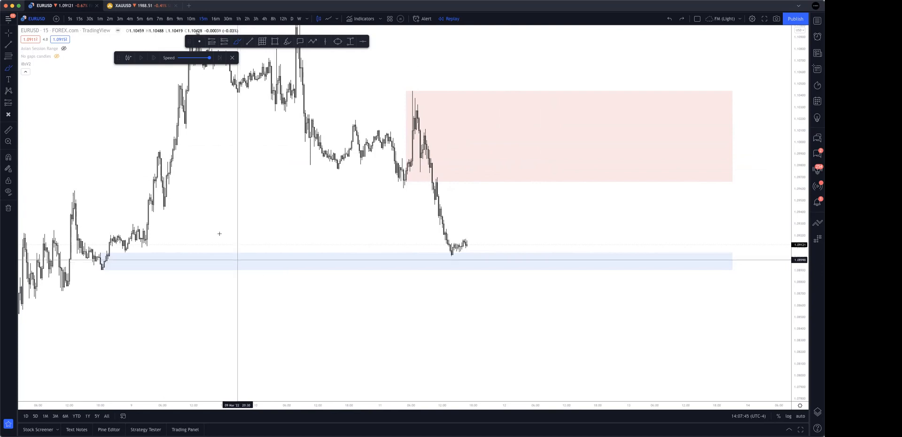
Switch the chart to the 4-hour timeframe, sketch and circle the expected reaction at the supply zone, and undo the brush strokes.
{"action": "left_click", "coordinate": [265, 19]}
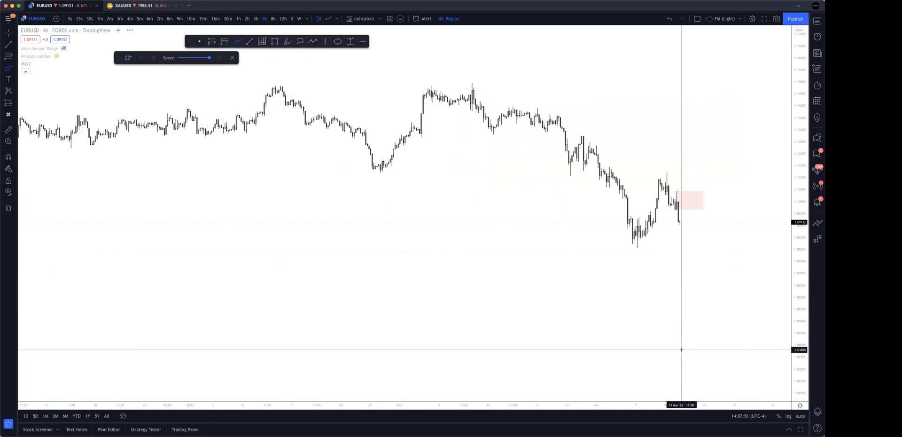
{"action": "scroll", "coordinate": [653, 336], "scroll_direction": "right", "scroll_amount": 5}
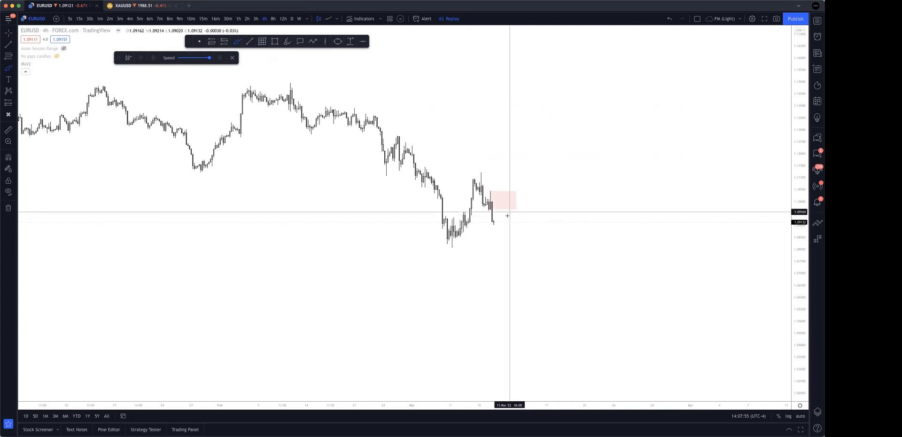
{"action": "mouse_move", "coordinate": [494, 221]}
{"action": "left_mouse_down"}
{"action": "mouse_move", "coordinate": [507, 198]}
{"action": "mouse_move", "coordinate": [502, 208]}
{"action": "left_mouse_up"}
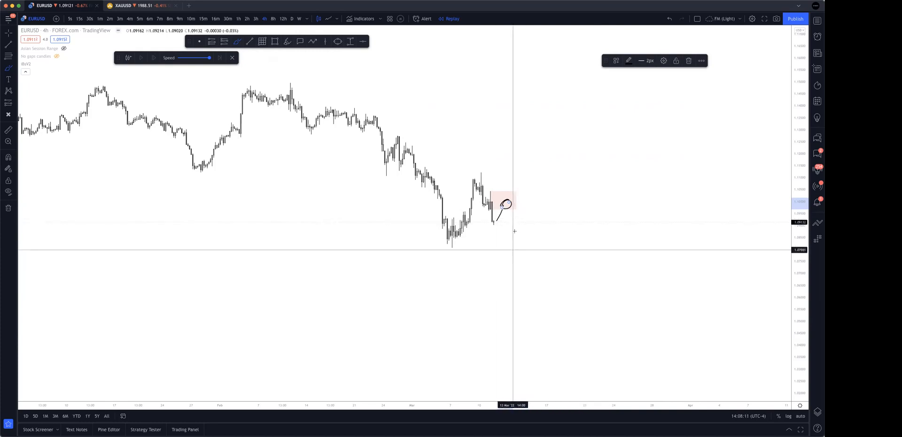
{"action": "mouse_move", "coordinate": [515, 201]}
{"action": "left_mouse_down"}
{"action": "mouse_move", "coordinate": [489, 195]}
{"action": "mouse_move", "coordinate": [498, 205]}
{"action": "mouse_move", "coordinate": [505, 194]}
{"action": "left_mouse_up"}
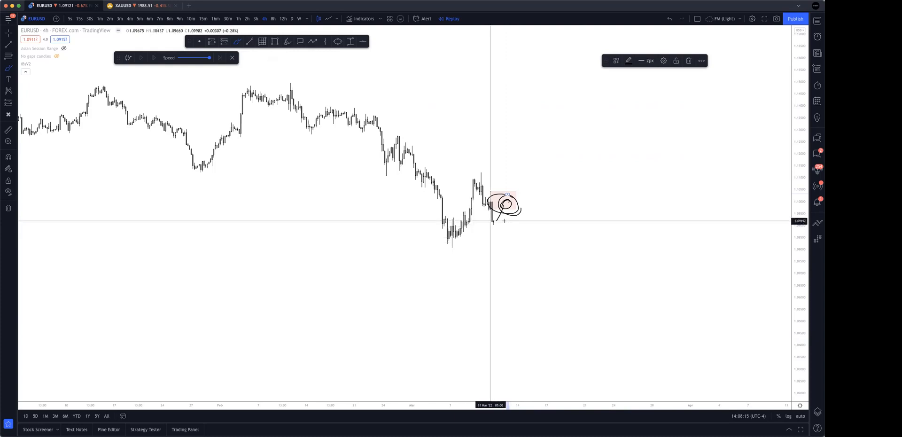
{"action": "mouse_move", "coordinate": [462, 229]}
{"action": "left_mouse_down"}
{"action": "mouse_move", "coordinate": [530, 206]}
{"action": "mouse_move", "coordinate": [542, 225]}
{"action": "left_mouse_up"}
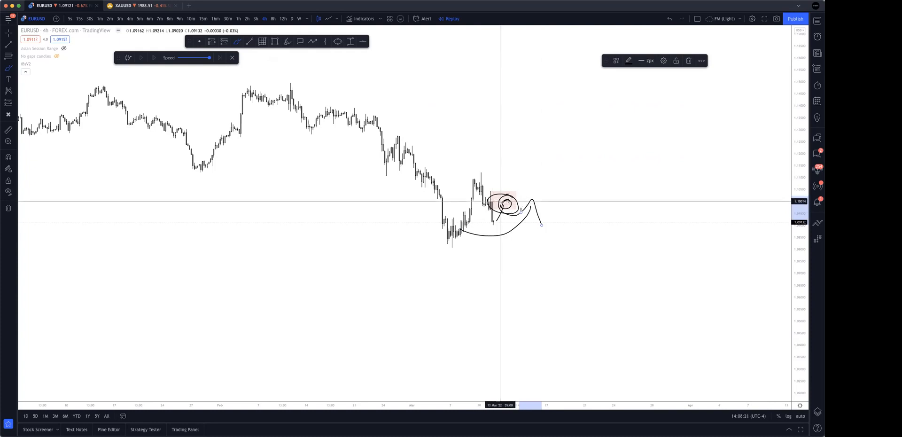
{"action": "mouse_move", "coordinate": [501, 205]}
{"action": "left_mouse_down"}
{"action": "mouse_move", "coordinate": [533, 196]}
{"action": "mouse_move", "coordinate": [538, 179]}
{"action": "mouse_move", "coordinate": [534, 193]}
{"action": "left_mouse_up"}
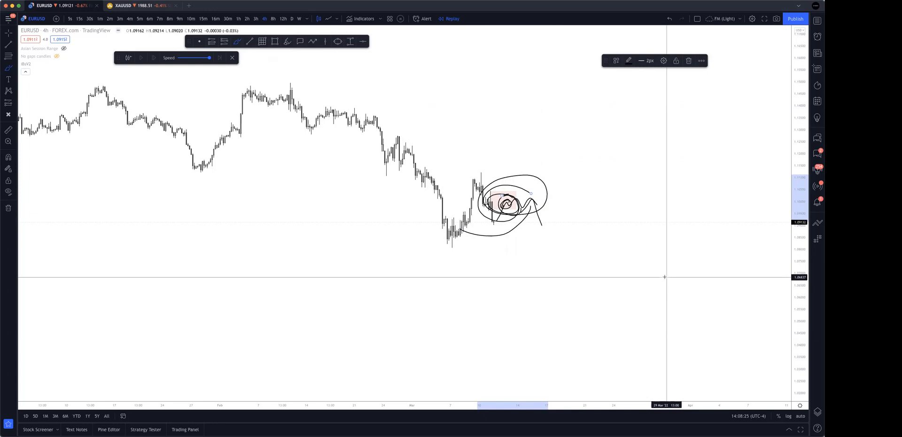
{"action": "key", "text": "super+z"}
{"action": "key", "text": "super+z"}
{"action": "key", "text": "super+z"}
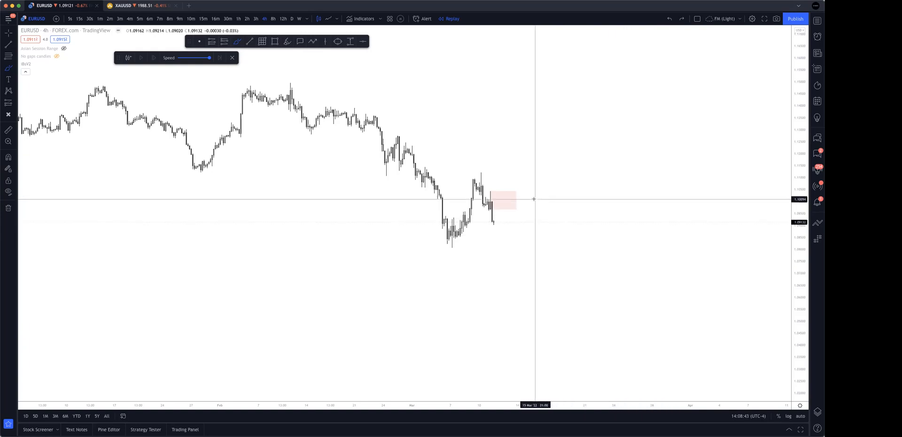
Brush a stroke beside the supply zone and a level line at the 8 March swing high, undoing both.
{"action": "left_click_drag", "start_coordinate": [531, 202], "coordinate": [559, 179]}
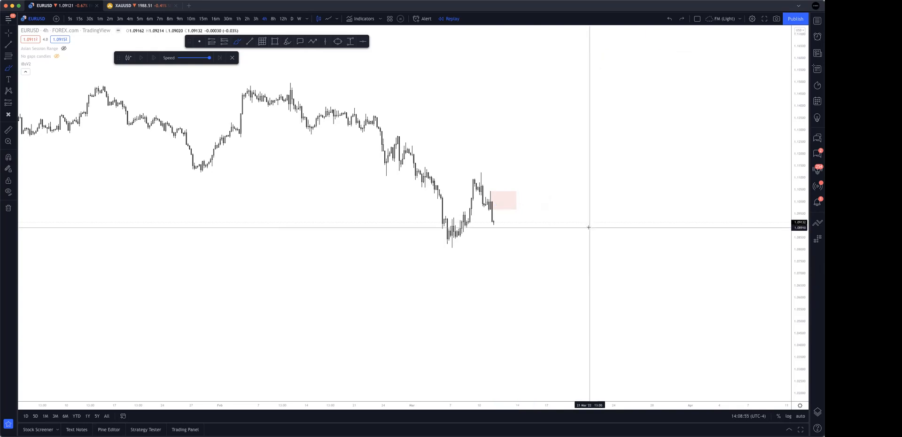
{"action": "scroll", "coordinate": [614, 273], "scroll_direction": "down", "scroll_amount": 3}
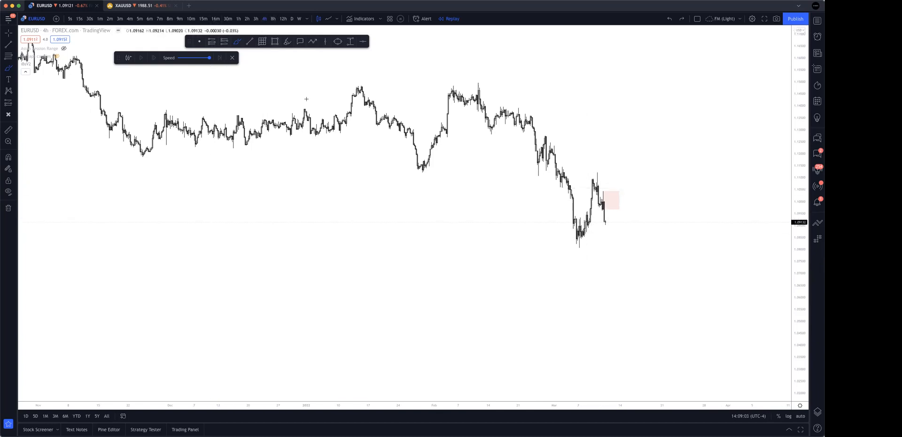
{"action": "scroll", "coordinate": [397, 221], "scroll_direction": "up", "scroll_amount": 6}
{"action": "scroll", "coordinate": [397, 236], "scroll_direction": "up", "scroll_amount": 3}
{"action": "left_click_drag", "start_coordinate": [430, 210], "coordinate": [445, 210]}
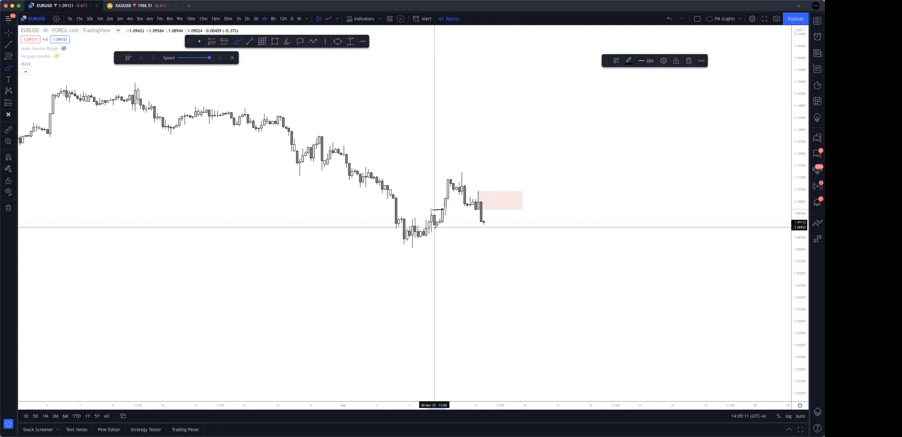
{"action": "key", "text": "super+z"}
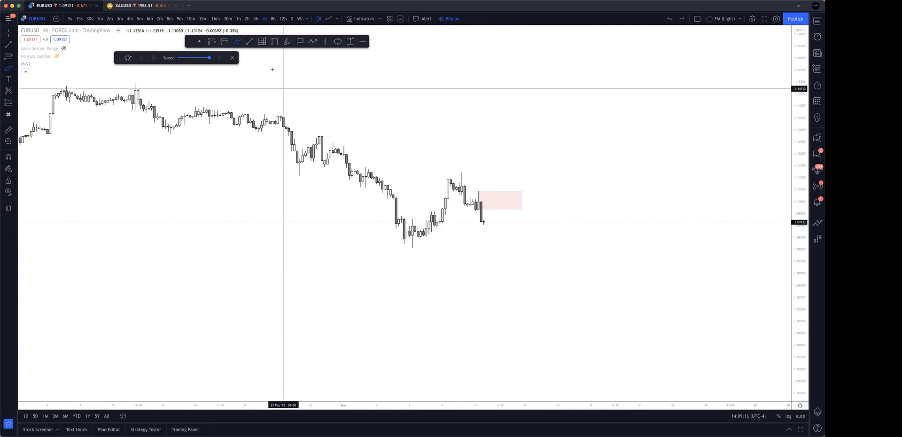
Switch the chart to the 1-hour timeframe and stretch the price scale to enlarge the supply and demand zones.
{"action": "left_click", "coordinate": [238, 19]}
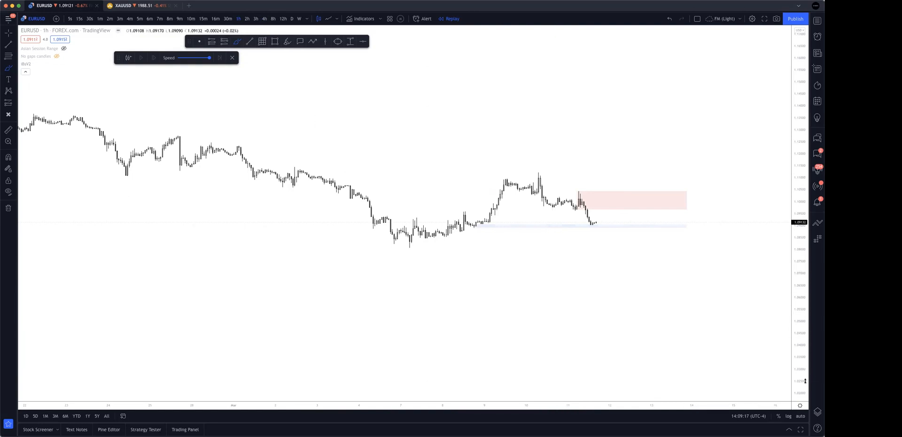
{"action": "left_click_drag", "start_coordinate": [805, 381], "coordinate": [714, 207]}
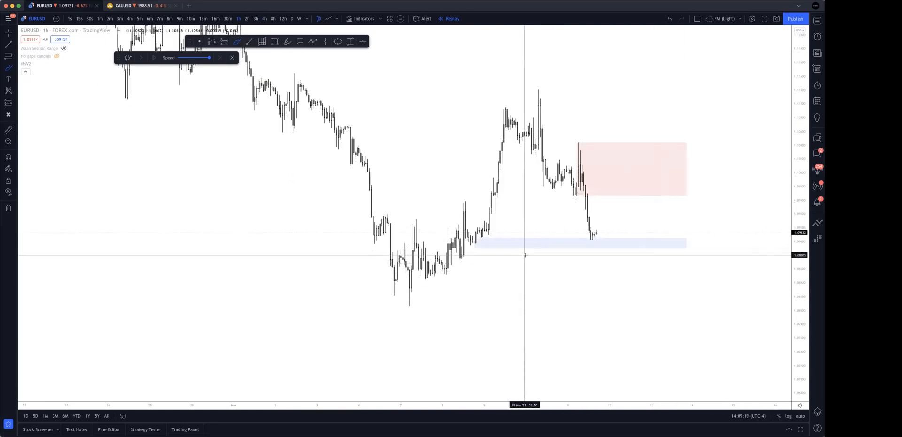
Sketch a reaction at the supply zone's lower edge and a larger rally above the zone, and undo all the strokes.
{"action": "mouse_move", "coordinate": [598, 233]}
{"action": "left_mouse_down"}
{"action": "mouse_move", "coordinate": [638, 204]}
{"action": "mouse_move", "coordinate": [640, 192]}
{"action": "mouse_move", "coordinate": [655, 199]}
{"action": "left_mouse_up"}
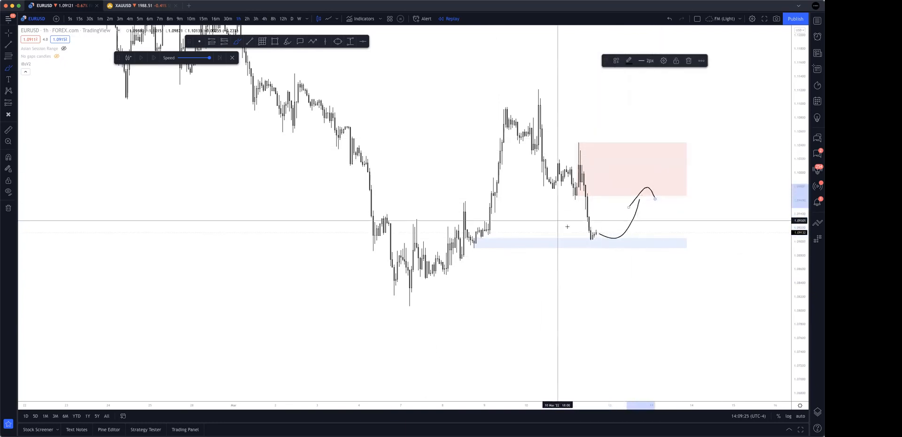
{"action": "left_click_drag", "start_coordinate": [657, 233], "coordinate": [723, 111]}
{"action": "left_click_drag", "start_coordinate": [687, 146], "coordinate": [735, 133]}
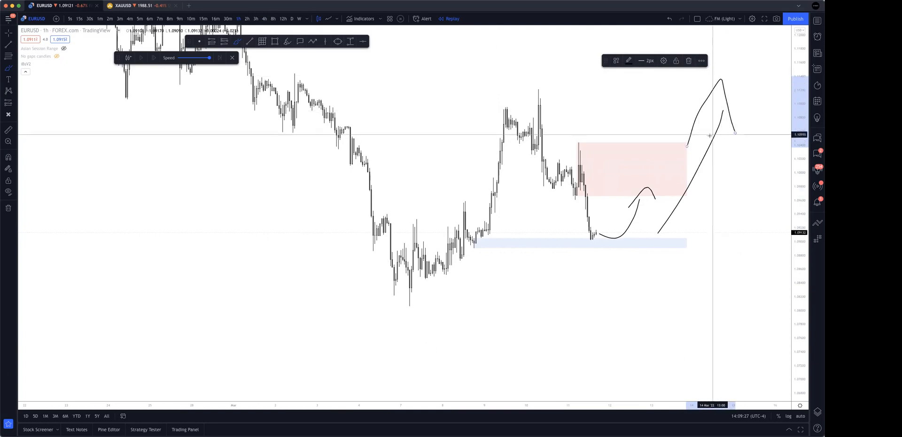
{"action": "key", "text": "ctrl+z"}
{"action": "key", "text": "ctrl+z"}
{"action": "key", "text": "ctrl+z"}
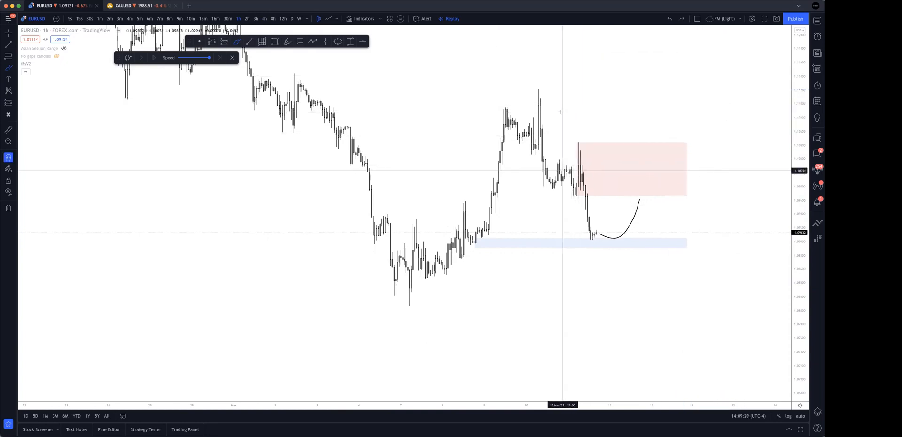
{"action": "key", "text": "ctrl+z"}
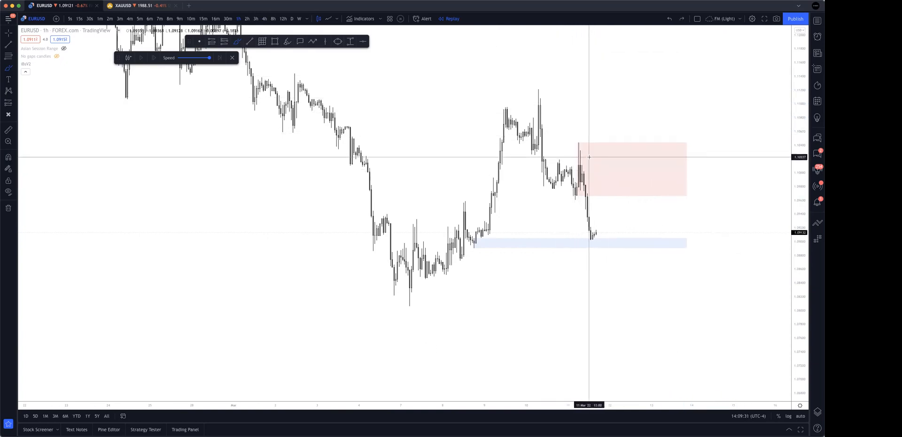
Connect and circle the falling swing highs, sketch a rally from the demand zone above them with a drop, and undo the rally.
{"action": "mouse_move", "coordinate": [541, 151]}
{"action": "left_mouse_down"}
{"action": "mouse_move", "coordinate": [578, 171]}
{"action": "mouse_move", "coordinate": [563, 139]}
{"action": "left_mouse_up"}
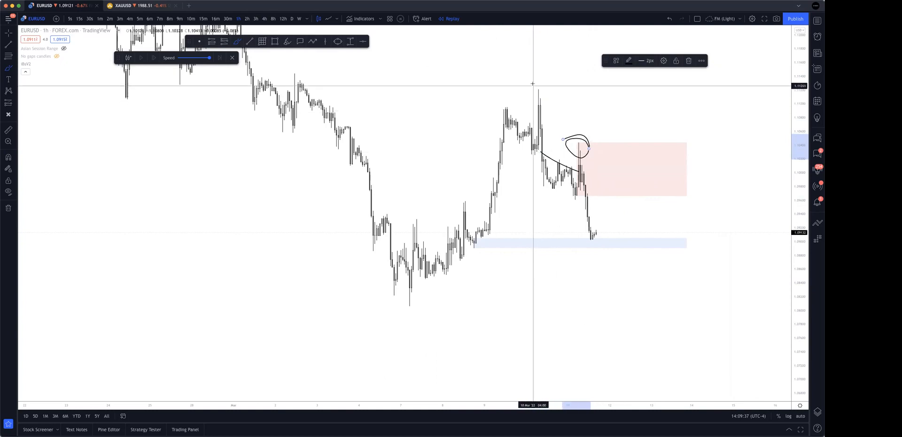
{"action": "left_click_drag", "start_coordinate": [535, 84], "coordinate": [595, 140]}
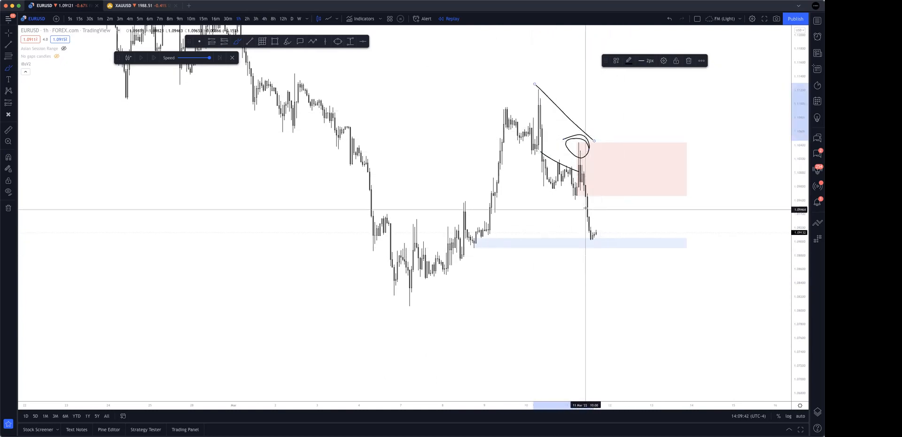
{"action": "left_click_drag", "start_coordinate": [593, 237], "coordinate": [645, 91]}
{"action": "mouse_move", "coordinate": [620, 116]}
{"action": "left_mouse_down"}
{"action": "mouse_move", "coordinate": [626, 96]}
{"action": "mouse_move", "coordinate": [665, 94]}
{"action": "mouse_move", "coordinate": [673, 128]}
{"action": "left_mouse_up"}
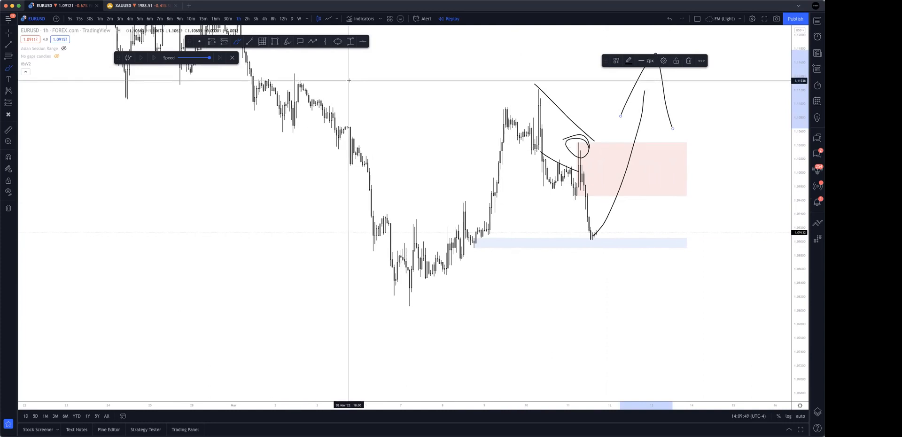
{"action": "key", "text": "ctrl+z"}
{"action": "key", "text": "ctrl+z"}
{"action": "key", "text": "ctrl+z"}
{"action": "key", "text": "ctrl+z"}
{"action": "key", "text": "ctrl+z"}
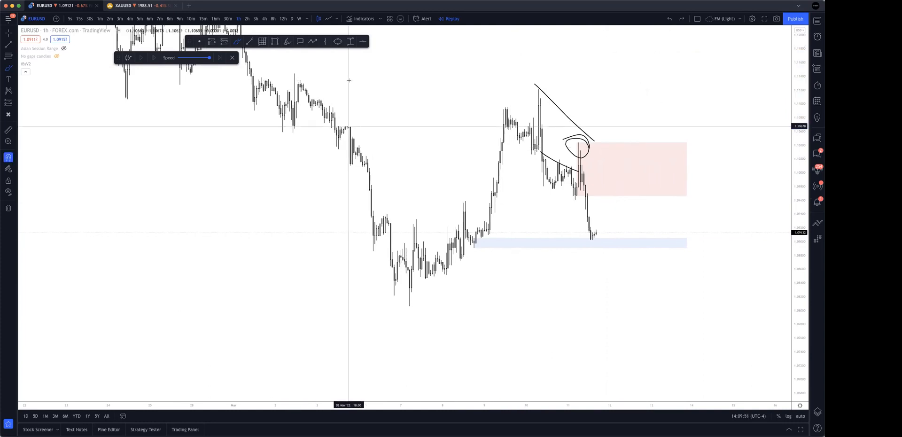
Circle the price at the demand zone, sketch a rally through the supply zone with a drop back, and undo all brush strokes.
{"action": "mouse_move", "coordinate": [623, 236]}
{"action": "left_mouse_down"}
{"action": "mouse_move", "coordinate": [604, 253]}
{"action": "mouse_move", "coordinate": [592, 224]}
{"action": "mouse_move", "coordinate": [655, 122]}
{"action": "left_mouse_up"}
{"action": "left_click_drag", "start_coordinate": [617, 178], "coordinate": [664, 169]}
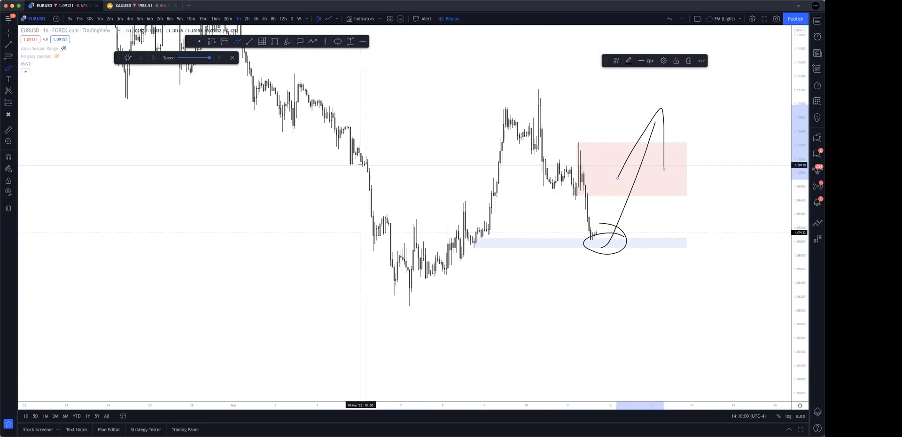
{"action": "key", "text": "super+z"}
{"action": "key", "text": "super+z"}
{"action": "key", "text": "super+z"}
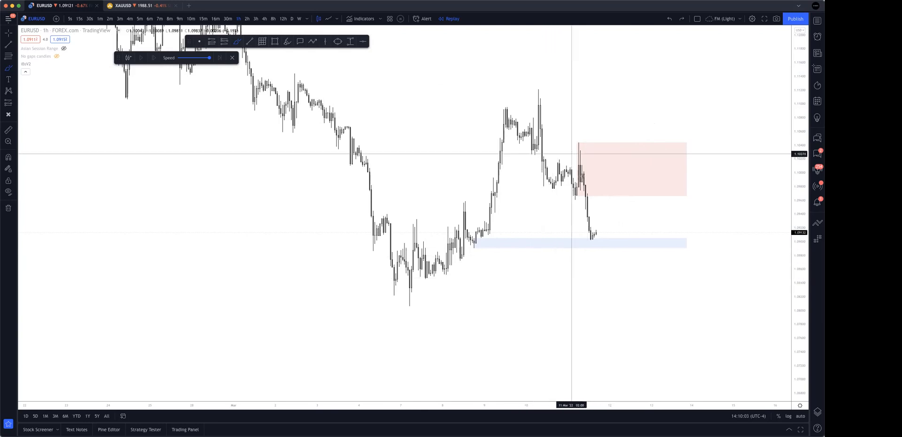
Circle the 10 March swing high, the low after it, the supply zone's high and the latest low at the demand zone.
{"action": "left_click_drag", "start_coordinate": [540, 86], "coordinate": [541, 88]}
{"action": "mouse_move", "coordinate": [555, 181]}
{"action": "left_mouse_down"}
{"action": "mouse_move", "coordinate": [537, 194]}
{"action": "mouse_move", "coordinate": [557, 182]}
{"action": "left_mouse_up"}
{"action": "left_click_drag", "start_coordinate": [597, 137], "coordinate": [606, 142]}
{"action": "left_click_drag", "start_coordinate": [604, 233], "coordinate": [608, 233]}
Sketch a loop and a zigzag reaction inside the supply zone ending in a drop below it.
{"action": "mouse_move", "coordinate": [649, 157]}
{"action": "left_mouse_down"}
{"action": "mouse_move", "coordinate": [620, 169]}
{"action": "mouse_move", "coordinate": [631, 156]}
{"action": "left_mouse_up"}
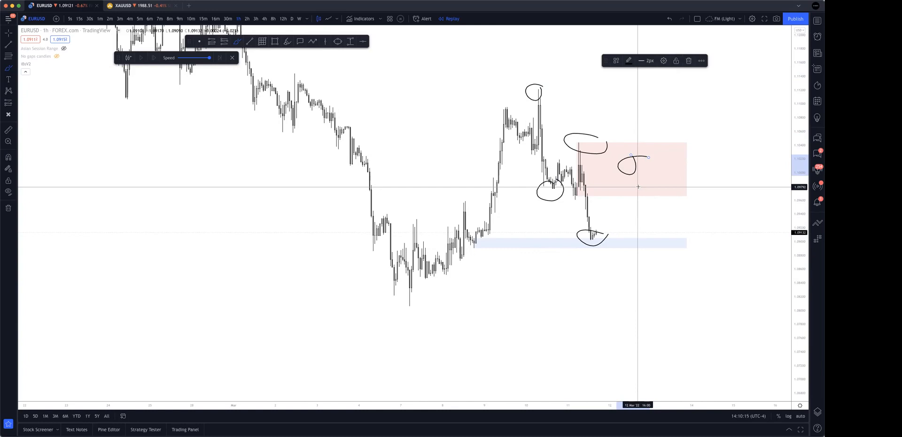
{"action": "mouse_move", "coordinate": [637, 167]}
{"action": "left_mouse_down"}
{"action": "mouse_move", "coordinate": [644, 181]}
{"action": "mouse_move", "coordinate": [675, 177]}
{"action": "left_mouse_up"}
{"action": "left_click_drag", "start_coordinate": [677, 206], "coordinate": [678, 209]}
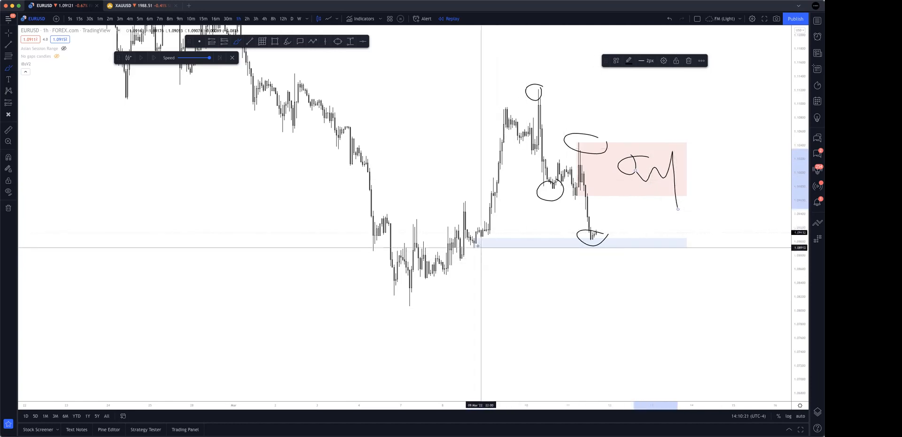
Sketch a rising curve from the demand zone's low, draw two long lines out from the 7 March lows, and circle those lows.
{"action": "left_click_drag", "start_coordinate": [470, 247], "coordinate": [628, 203]}
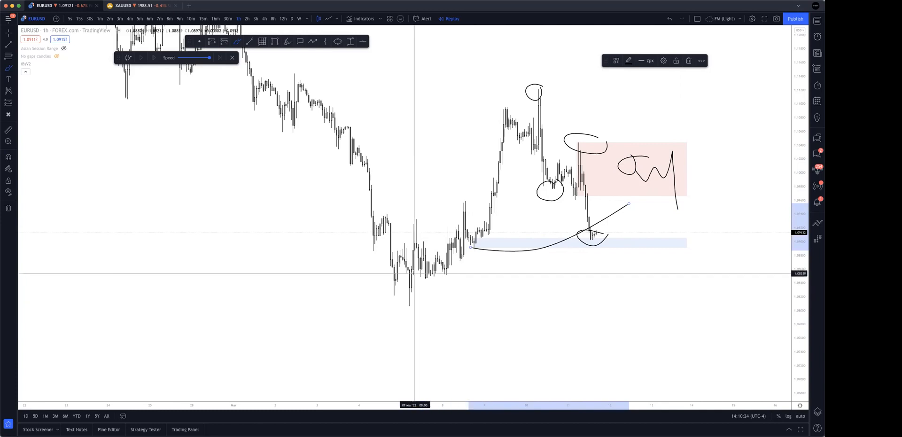
{"action": "left_click_drag", "start_coordinate": [411, 286], "coordinate": [743, 260]}
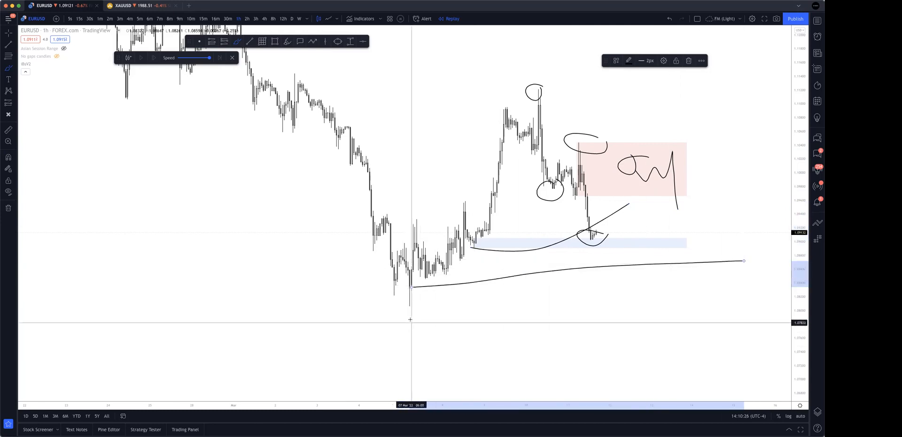
{"action": "left_click_drag", "start_coordinate": [410, 315], "coordinate": [761, 297]}
{"action": "mouse_move", "coordinate": [410, 298]}
{"action": "left_mouse_down"}
{"action": "mouse_move", "coordinate": [418, 295]}
{"action": "mouse_move", "coordinate": [388, 296]}
{"action": "mouse_move", "coordinate": [416, 294]}
{"action": "left_mouse_up"}
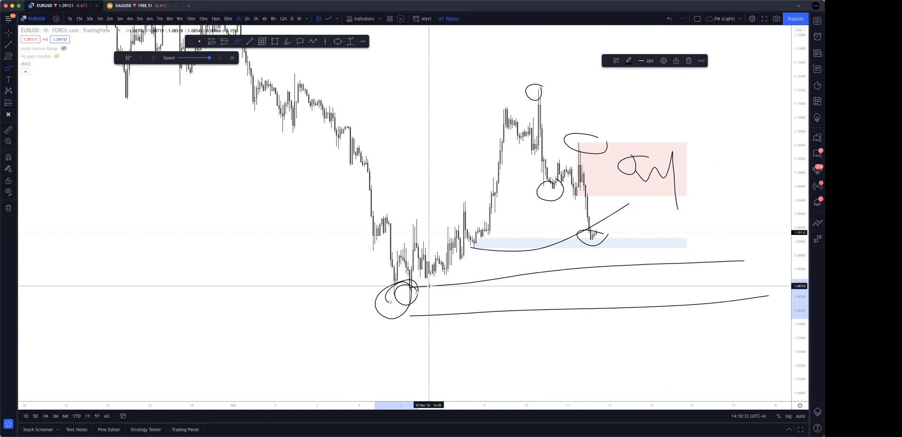
Undo all brush strokes on the 1-hour chart, leaving the supply and demand zones in place.
{"action": "key", "text": "ctrl+z"}
{"action": "key", "text": "ctrl+z"}
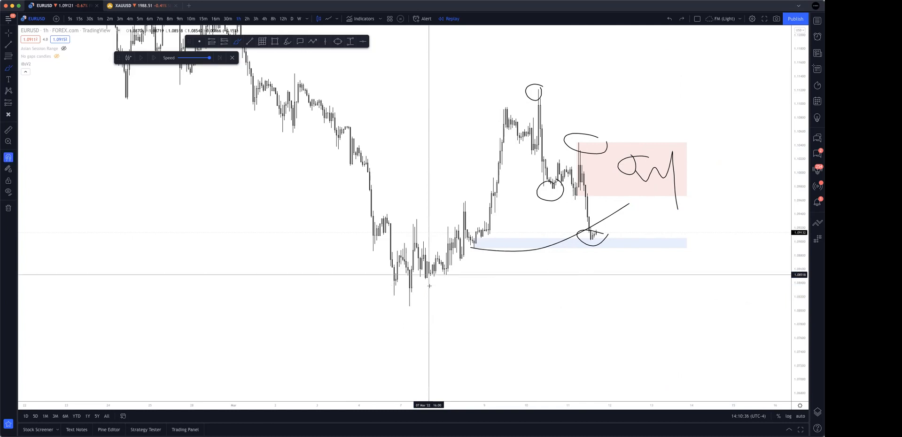
{"action": "key", "text": "ctrl+z"}
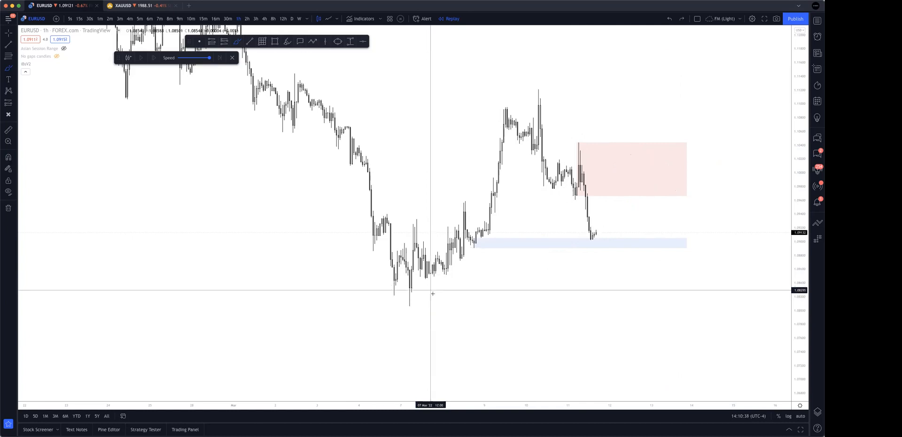
Switch the EURUSD chart to the 4-hour timeframe.
{"action": "left_click", "coordinate": [264, 19]}
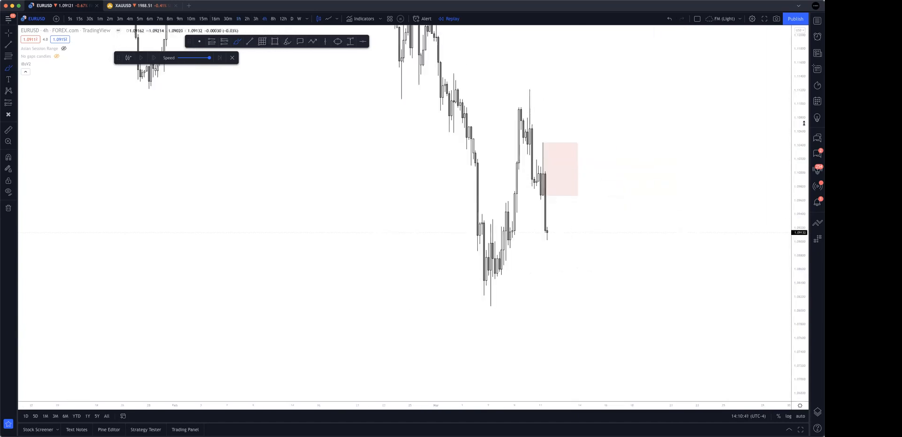
{"action": "scroll", "coordinate": [721, 307], "scroll_direction": "up", "scroll_amount": 5}
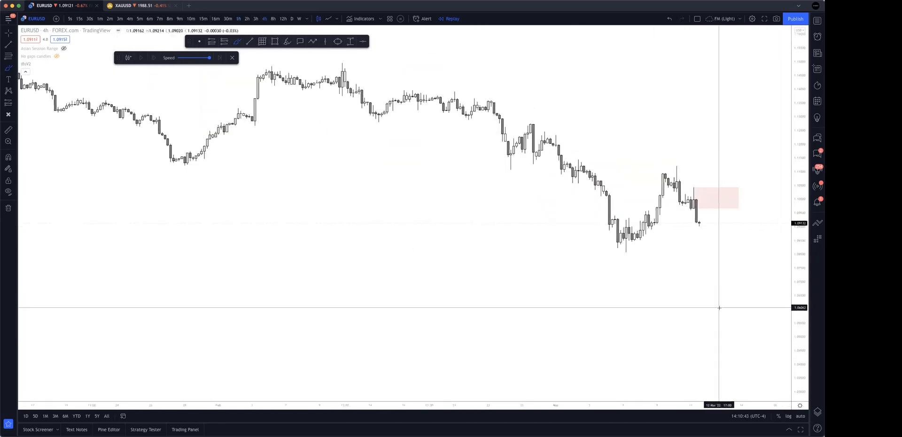
{"action": "left_click_drag", "start_coordinate": [802, 323], "coordinate": [800, 256]}
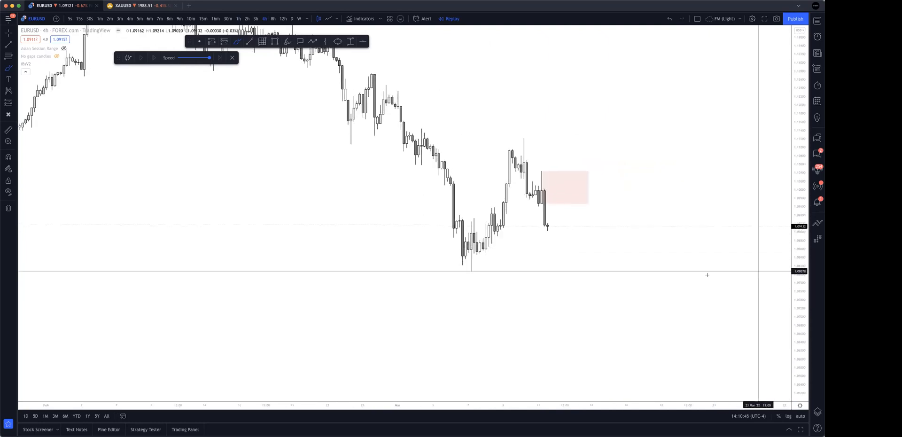
{"action": "scroll", "coordinate": [700, 267], "scroll_direction": "up", "scroll_amount": 3}
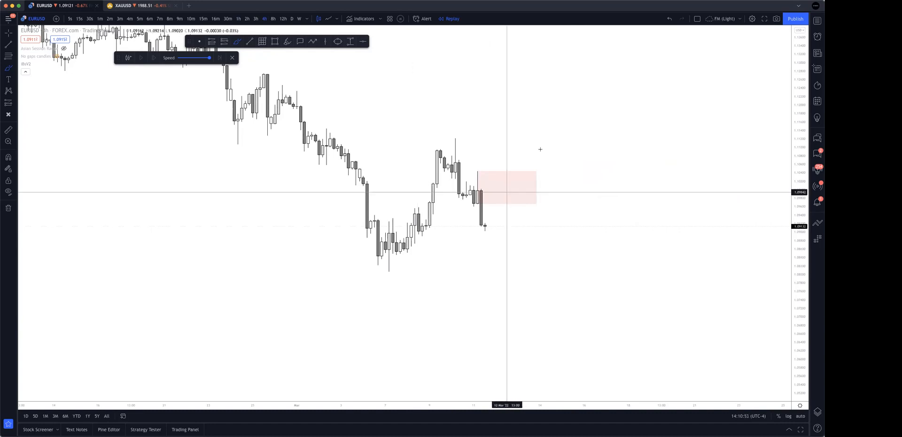
Tick the supply zone and the 7 March lows, underline the lows with two lines, and sketch a drop arrow from the zone to them.
{"action": "mouse_move", "coordinate": [524, 182]}
{"action": "left_mouse_down"}
{"action": "mouse_move", "coordinate": [547, 175]}
{"action": "mouse_move", "coordinate": [562, 152]}
{"action": "left_mouse_up"}
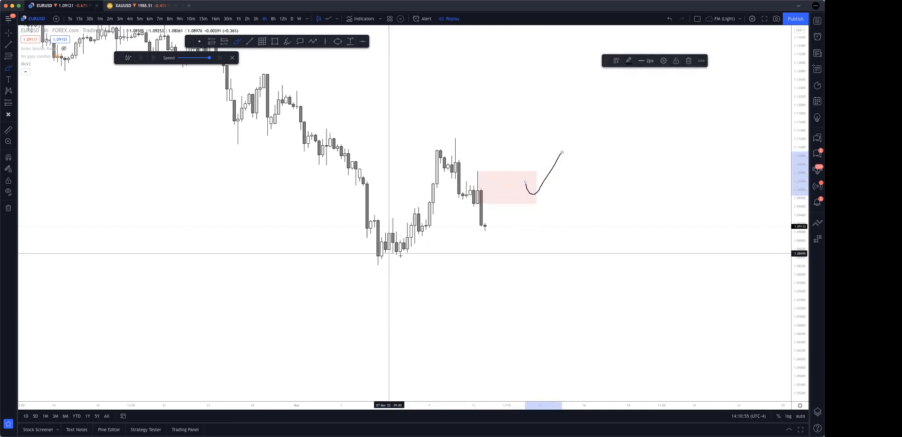
{"action": "left_click_drag", "start_coordinate": [394, 254], "coordinate": [547, 254]}
{"action": "mouse_move", "coordinate": [343, 269]}
{"action": "left_mouse_down"}
{"action": "mouse_move", "coordinate": [558, 272]}
{"action": "mouse_move", "coordinate": [599, 233]}
{"action": "left_mouse_up"}
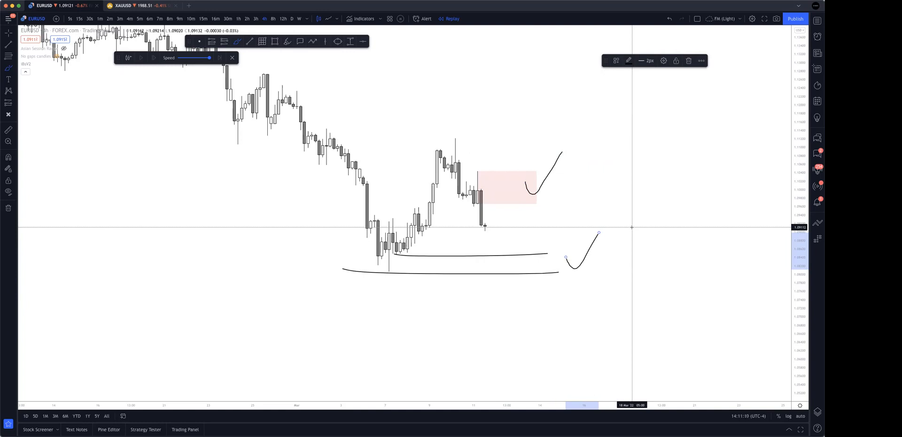
{"action": "mouse_move", "coordinate": [513, 183]}
{"action": "left_mouse_down"}
{"action": "mouse_move", "coordinate": [546, 258]}
{"action": "mouse_move", "coordinate": [558, 252]}
{"action": "left_mouse_up"}
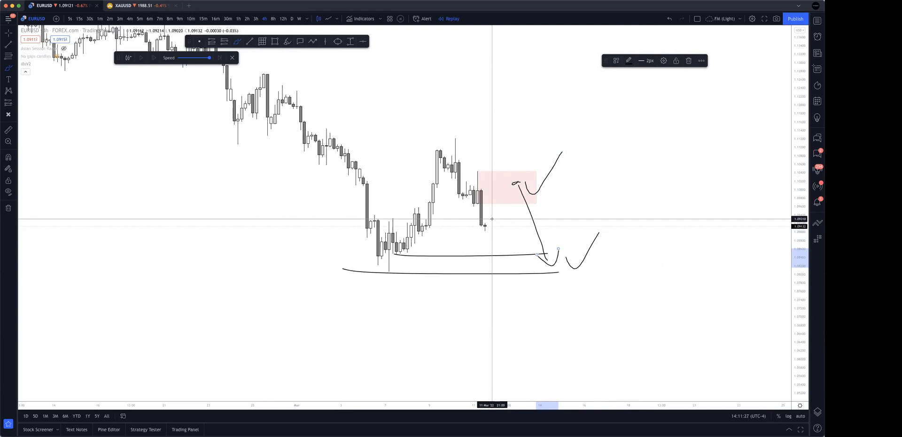
Draw arrows pointing at the supply zone and at the underlined lows, and circle the 7 March lows twice.
{"action": "mouse_move", "coordinate": [634, 187]}
{"action": "left_mouse_down"}
{"action": "mouse_move", "coordinate": [556, 180]}
{"action": "mouse_move", "coordinate": [580, 194]}
{"action": "left_mouse_up"}
{"action": "mouse_move", "coordinate": [605, 268]}
{"action": "left_mouse_down"}
{"action": "mouse_move", "coordinate": [439, 282]}
{"action": "mouse_move", "coordinate": [533, 292]}
{"action": "left_mouse_up"}
{"action": "mouse_move", "coordinate": [425, 260]}
{"action": "left_mouse_down"}
{"action": "mouse_move", "coordinate": [365, 282]}
{"action": "mouse_move", "coordinate": [419, 278]}
{"action": "mouse_move", "coordinate": [400, 242]}
{"action": "left_mouse_up"}
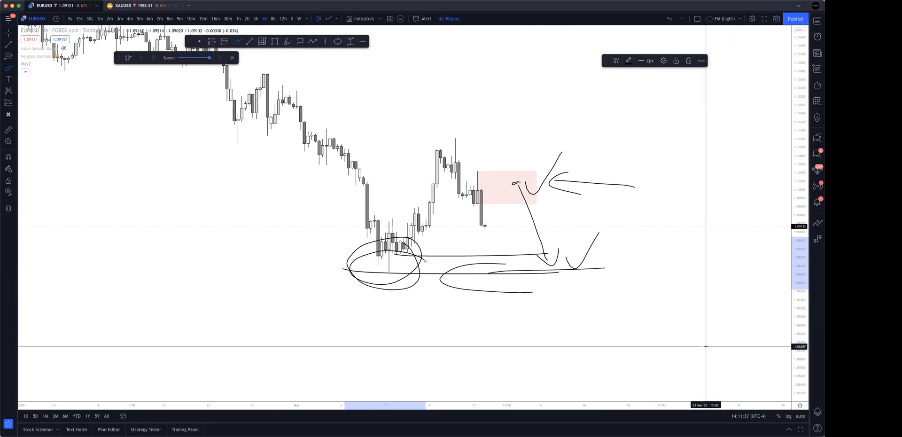
Undo all brush strokes on the 4-hour chart, keeping only the supply zone.
{"action": "key", "text": "super+z"}
{"action": "key", "text": "super+z"}
{"action": "key", "text": "super+z"}
{"action": "key", "text": "super+z"}
{"action": "key", "text": "super+z"}
{"action": "key", "text": "super+z"}
{"action": "key", "text": "super+z"}
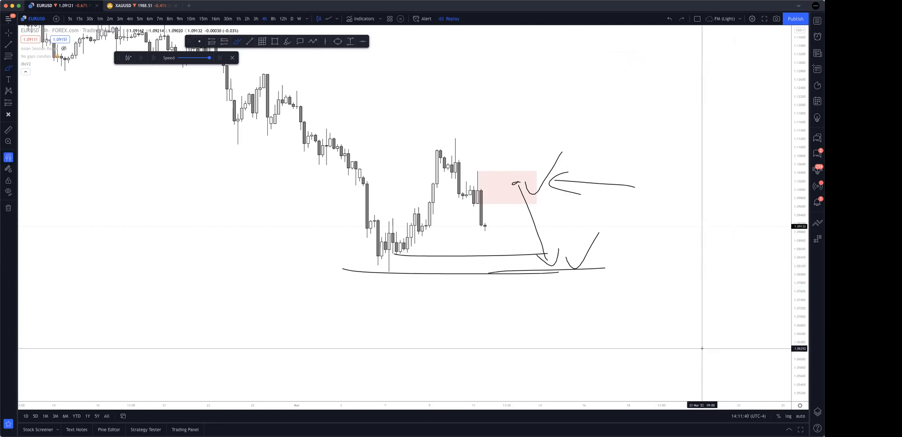
{"action": "key", "text": "super+z"}
{"action": "key", "text": "super+z"}
{"action": "key", "text": "super+z"}
{"action": "key", "text": "super+z"}
{"action": "key", "text": "super+z"}
{"action": "key", "text": "super+z"}
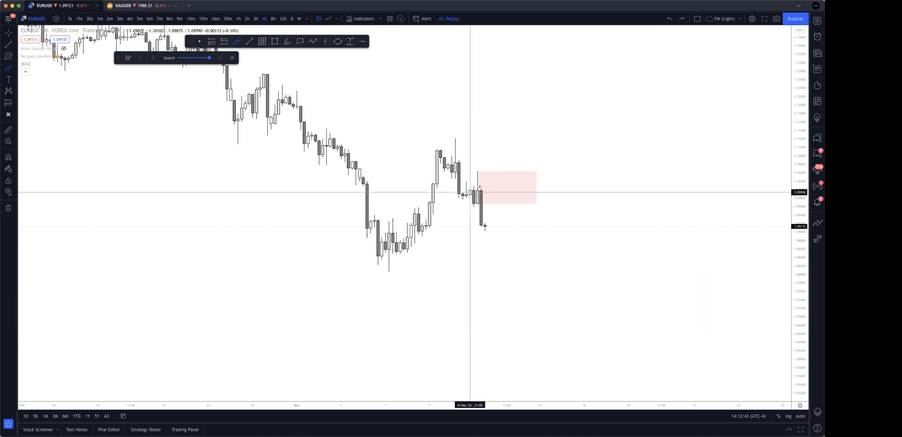
Draw an arrow pointing into the 4-hour supply zone and undo it.
{"action": "mouse_move", "coordinate": [609, 181]}
{"action": "left_mouse_down"}
{"action": "mouse_move", "coordinate": [530, 184]}
{"action": "mouse_move", "coordinate": [563, 189]}
{"action": "left_mouse_up"}
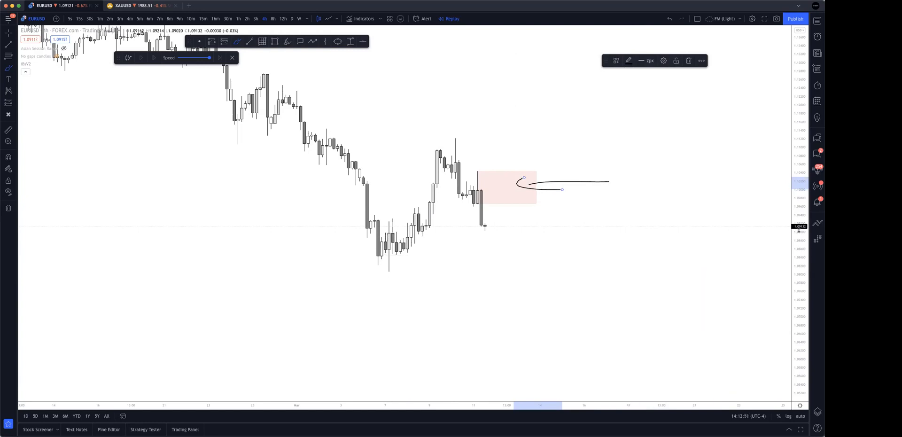
{"action": "key", "text": "ctrl+z"}
{"action": "key", "text": "ctrl+z"}
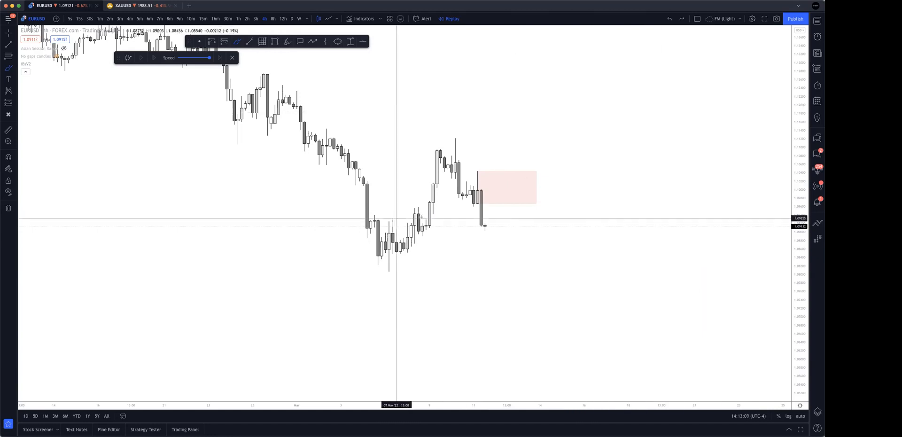
Bring up an empty chart area for sketching and move the floating drawing tools and replay controls up to the chart's upper edge.
{"action": "key", "text": "Escape"}
{"action": "left_click_drag", "start_coordinate": [580, 146], "coordinate": [572, 338]}
{"action": "left_click_drag", "start_coordinate": [503, 96], "coordinate": [686, 367]}
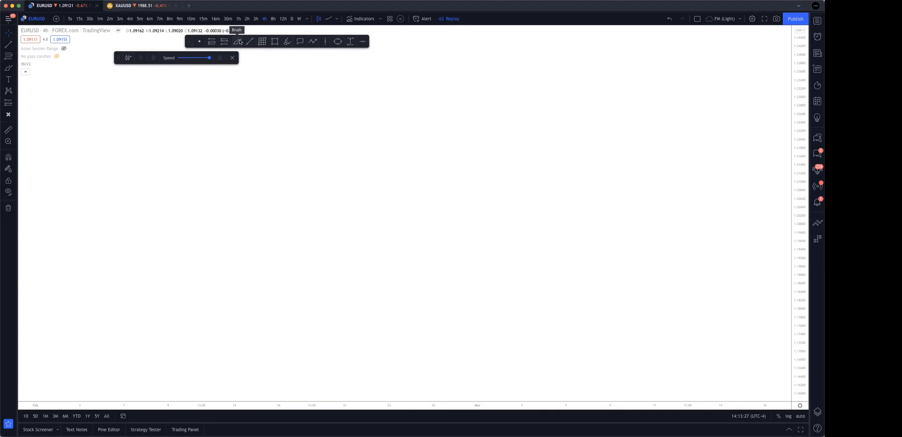
{"action": "left_click_drag", "start_coordinate": [190, 42], "coordinate": [256, 32]}
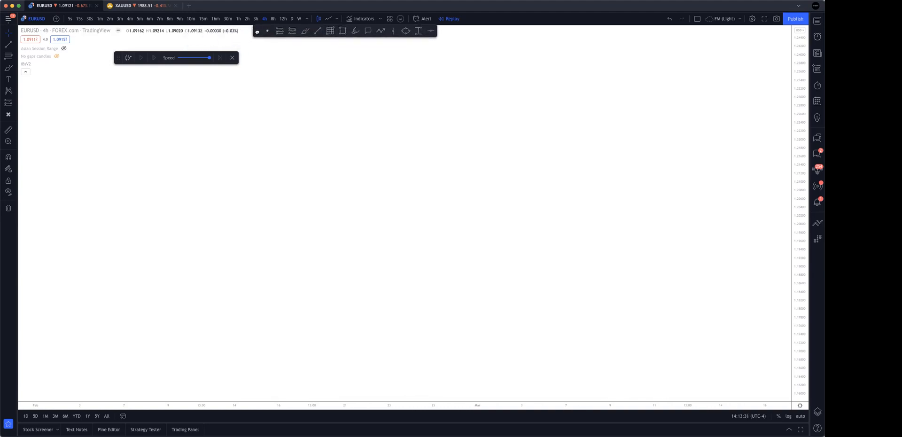
{"action": "left_click_drag", "start_coordinate": [119, 58], "coordinate": [122, 31]}
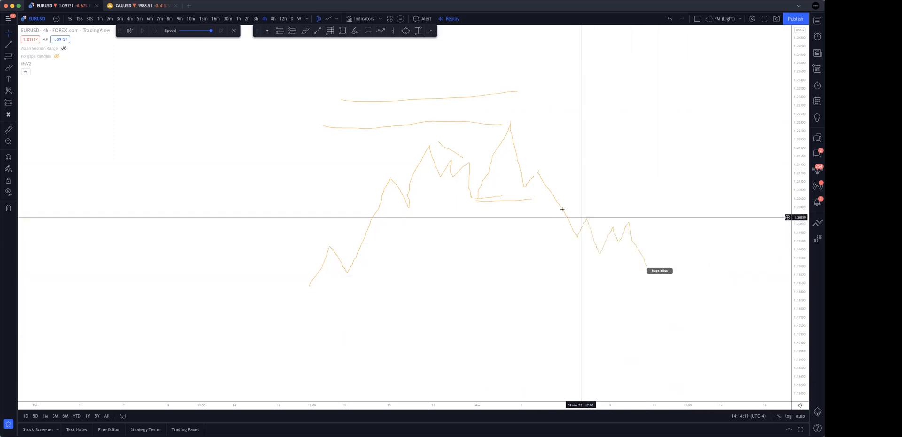
Brush two short horizontal lines above the final low of the orange structure sketch and undo them.
{"action": "left_click_drag", "start_coordinate": [541, 177], "coordinate": [713, 165]}
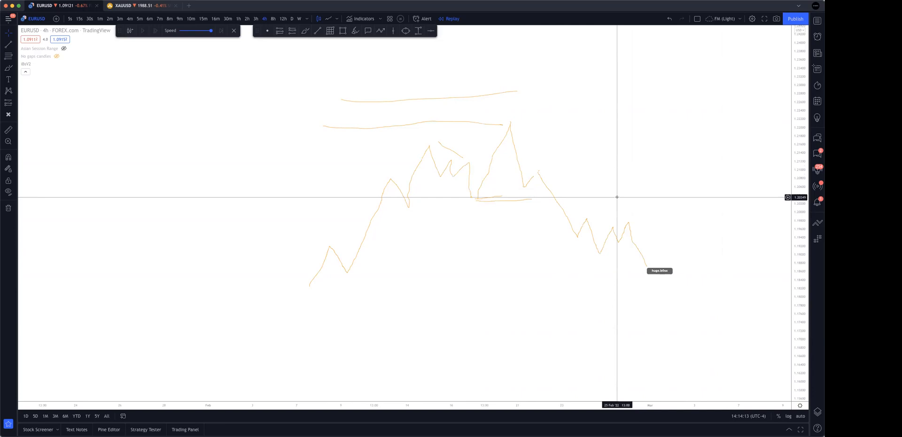
{"action": "left_click", "coordinate": [306, 31]}
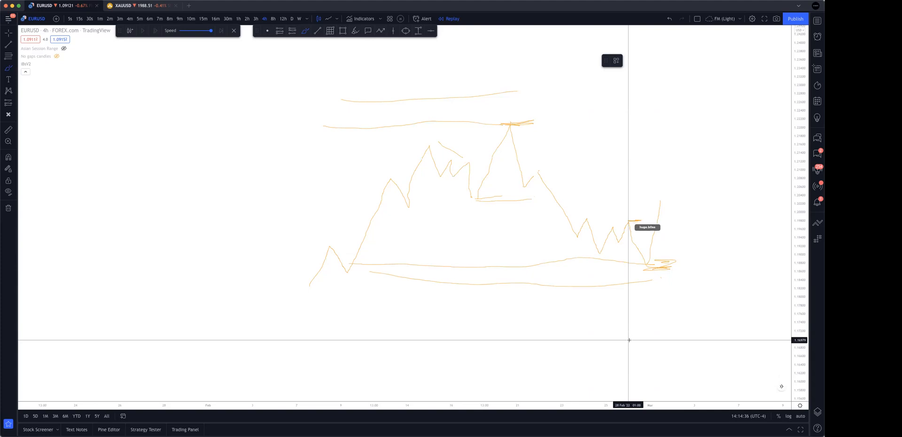
{"action": "left_click_drag", "start_coordinate": [655, 250], "coordinate": [709, 251]}
{"action": "left_click_drag", "start_coordinate": [637, 263], "coordinate": [721, 263]}
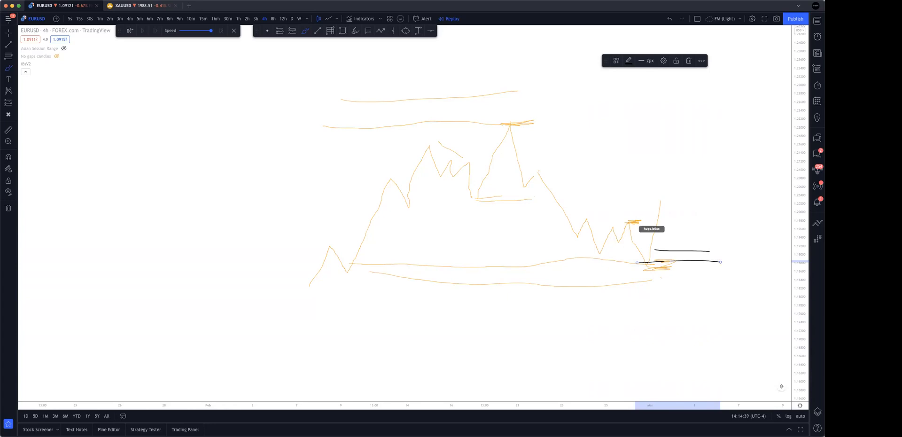
{"action": "key", "text": "super+z"}
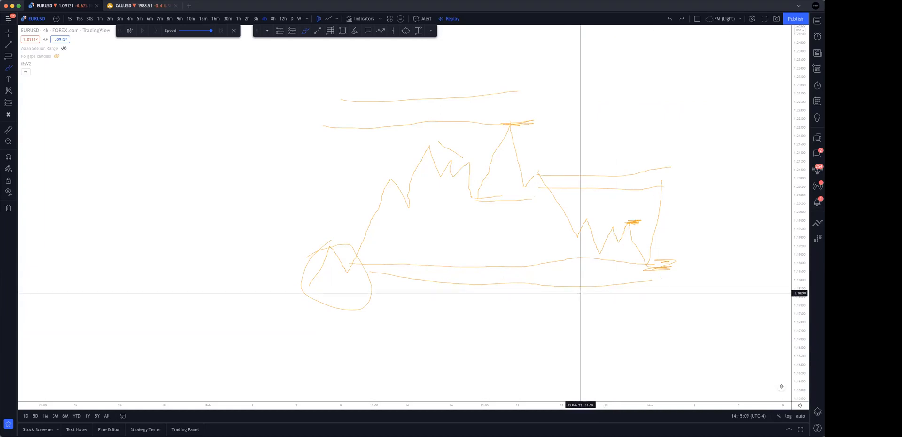
Clear the orange structure sketch from the screen and remove all drawings from the 4-hour chart.
{"action": "key", "text": "super+alt+h"}
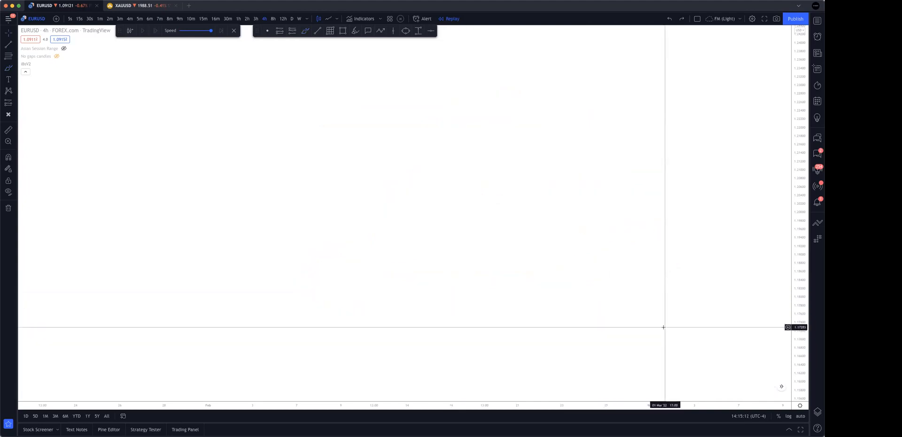
{"action": "left_click_drag", "start_coordinate": [599, 325], "coordinate": [642, 2]}
{"action": "scroll", "coordinate": [699, 197], "scroll_direction": "down", "scroll_amount": 5}
{"action": "left_click_drag", "start_coordinate": [726, 295], "coordinate": [443, 210]}
{"action": "scroll", "coordinate": [480, 252], "scroll_direction": "right", "scroll_amount": 10}
{"action": "right_click", "coordinate": [537, 242]}
{"action": "mouse_move", "coordinate": [606, 287]}
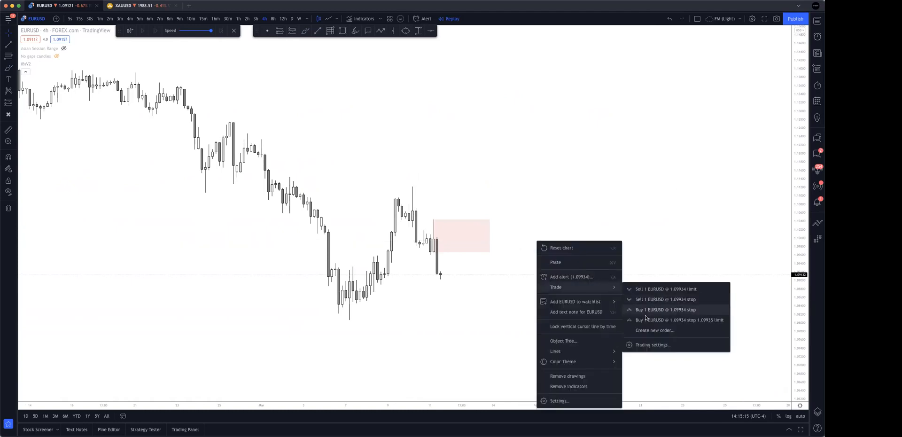
{"action": "left_click", "coordinate": [568, 376]}
{"action": "scroll", "coordinate": [626, 322], "scroll_direction": "left", "scroll_amount": 5}
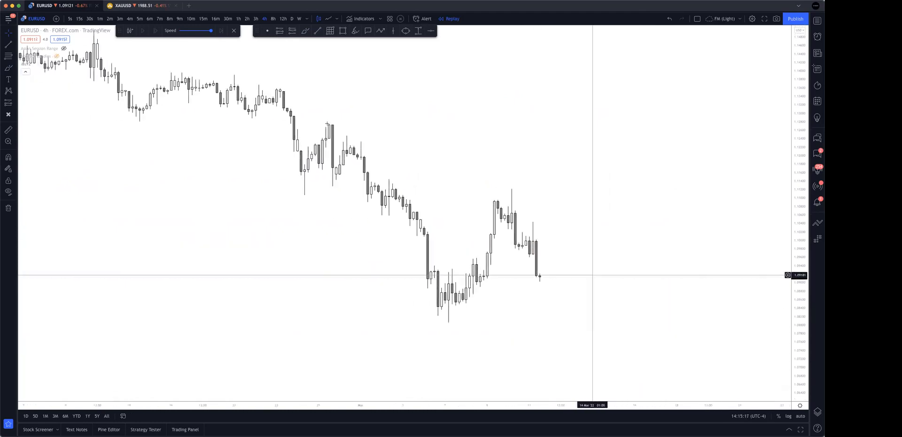
Switch the EURUSD chart to the 15-minute timeframe.
{"action": "left_click", "coordinate": [203, 18]}
{"action": "scroll", "coordinate": [729, 242], "scroll_direction": "down", "scroll_amount": 5}
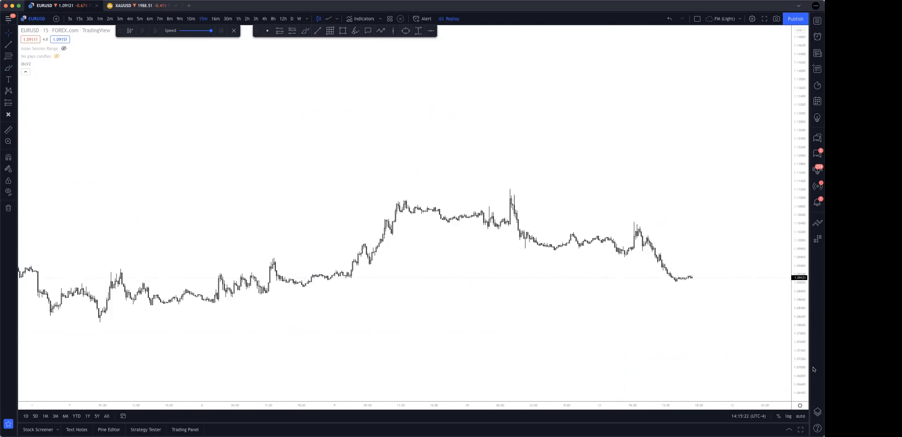
{"action": "scroll", "coordinate": [719, 212], "scroll_direction": "up", "scroll_amount": 5}
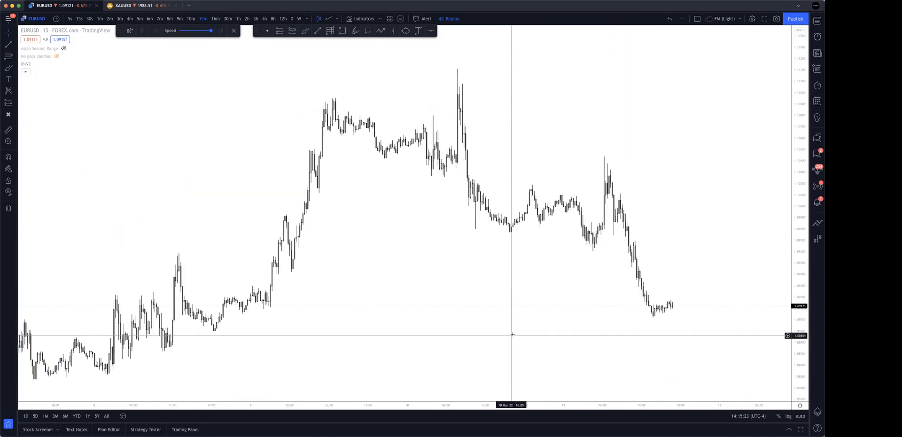
{"action": "left_click_drag", "start_coordinate": [526, 269], "coordinate": [588, 262]}
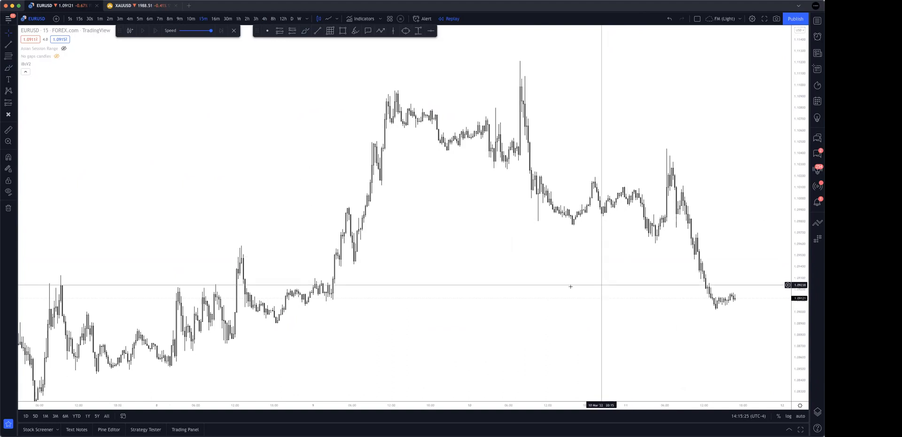
Draw a demand zone rectangle from the 9 March pullback low across to the 11 March low, with its lower edge at the pullback's wick.
{"action": "left_click", "coordinate": [342, 31]}
{"action": "mouse_move", "coordinate": [355, 243]}
{"action": "left_mouse_down"}
{"action": "mouse_move", "coordinate": [356, 261]}
{"action": "mouse_move", "coordinate": [691, 252]}
{"action": "mouse_move", "coordinate": [670, 252]}
{"action": "left_mouse_up"}
{"action": "left_click", "coordinate": [507, 305]}
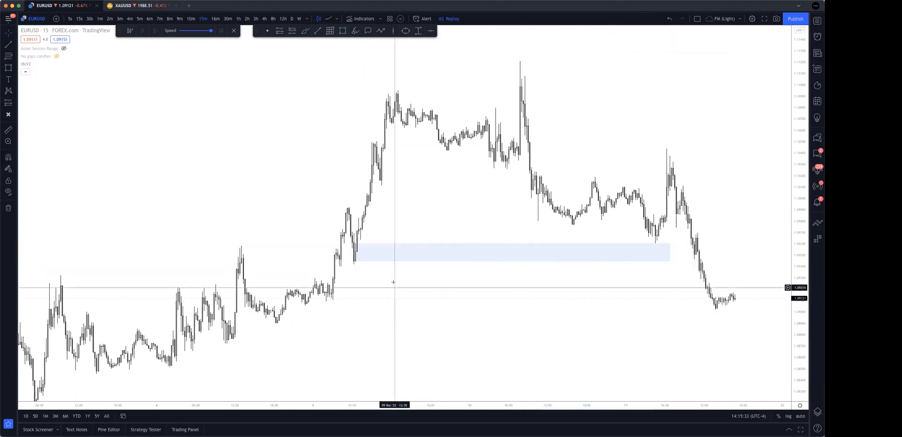
{"action": "left_click_drag", "start_coordinate": [356, 263], "coordinate": [356, 266]}
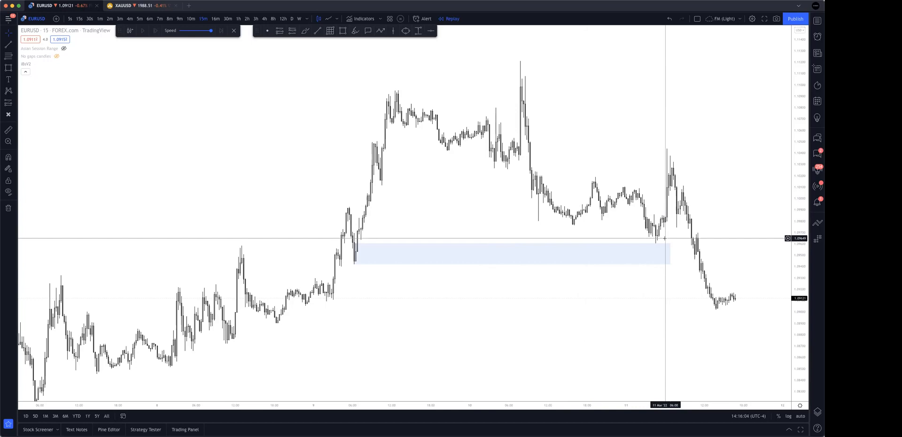
Brush a horizontal arrow from the 9 March swing high above the demand zone back to the 4 March decline.
{"action": "scroll", "coordinate": [444, 301], "scroll_direction": "down", "scroll_amount": 3}
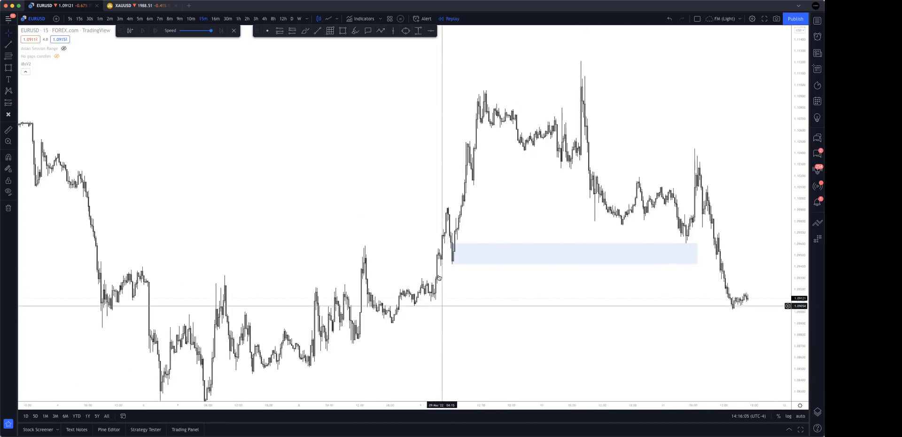
{"action": "left_click", "coordinate": [305, 31]}
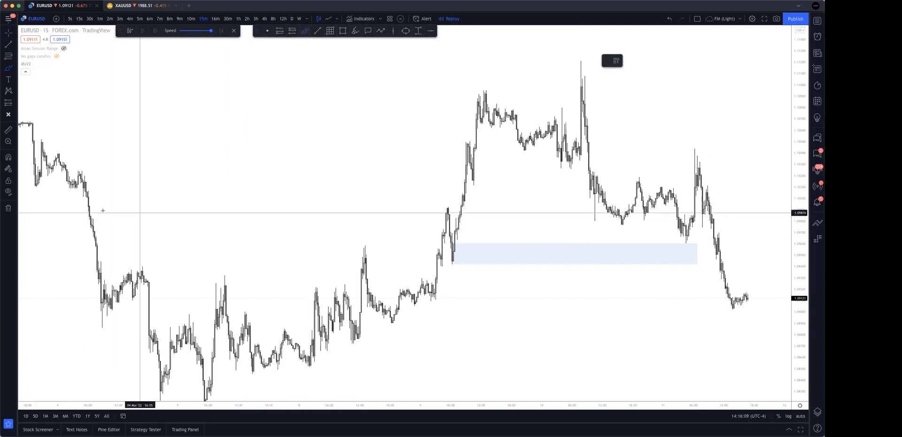
{"action": "mouse_move", "coordinate": [448, 208]}
{"action": "left_mouse_down"}
{"action": "mouse_move", "coordinate": [83, 207]}
{"action": "mouse_move", "coordinate": [108, 213]}
{"action": "left_mouse_up"}
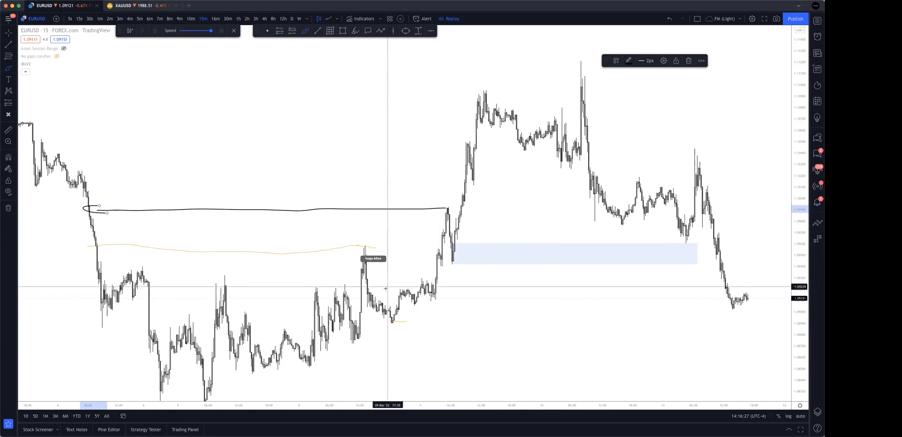
Brush a level from the 8 March high to the demand zone, then mark the following low and loop its base across to the latest price.
{"action": "left_click_drag", "start_coordinate": [365, 245], "coordinate": [457, 243]}
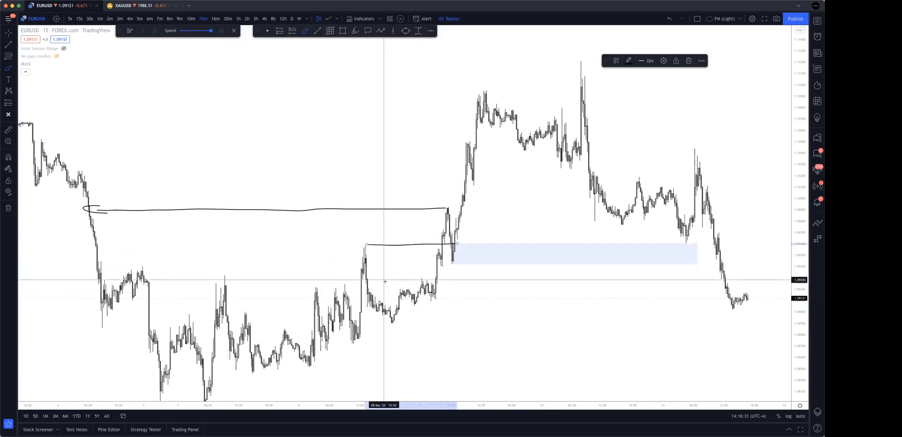
{"action": "mouse_move", "coordinate": [379, 320]}
{"action": "left_mouse_down"}
{"action": "mouse_move", "coordinate": [402, 318]}
{"action": "mouse_move", "coordinate": [389, 326]}
{"action": "mouse_move", "coordinate": [406, 283]}
{"action": "left_mouse_up"}
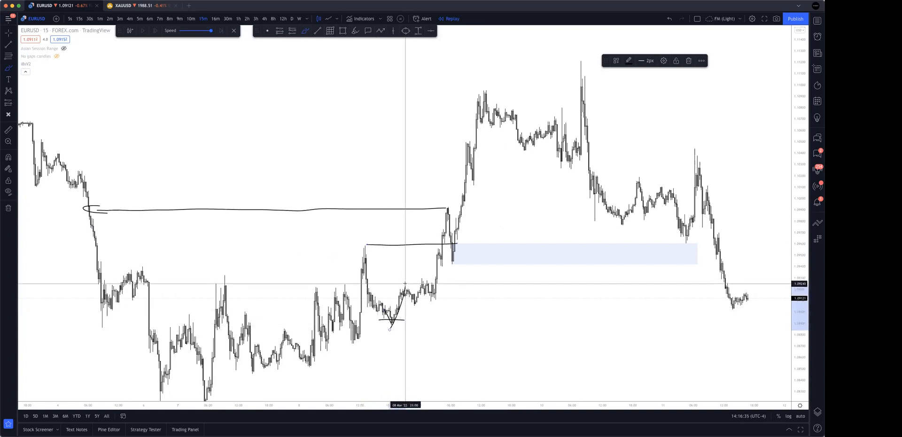
{"action": "mouse_move", "coordinate": [464, 287]}
{"action": "left_mouse_down"}
{"action": "mouse_move", "coordinate": [363, 295]}
{"action": "mouse_move", "coordinate": [437, 328]}
{"action": "mouse_move", "coordinate": [710, 320]}
{"action": "mouse_move", "coordinate": [686, 288]}
{"action": "mouse_move", "coordinate": [429, 292]}
{"action": "left_mouse_up"}
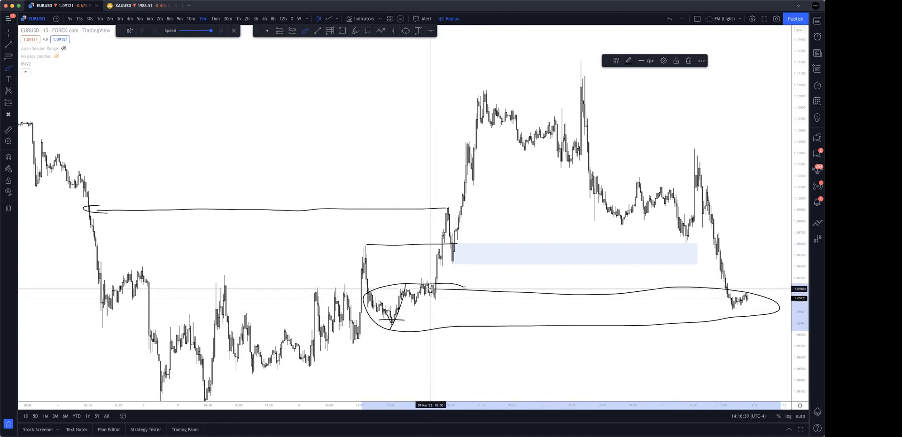
{"action": "mouse_move", "coordinate": [483, 295]}
{"action": "left_mouse_down"}
{"action": "mouse_move", "coordinate": [424, 321]}
{"action": "mouse_move", "coordinate": [437, 328]}
{"action": "left_mouse_up"}
Circle the 9 March pullback low and the 8 March high, then brush a path from the demand zone's start into the 11 March decline.
{"action": "left_click_drag", "start_coordinate": [492, 243], "coordinate": [448, 245]}
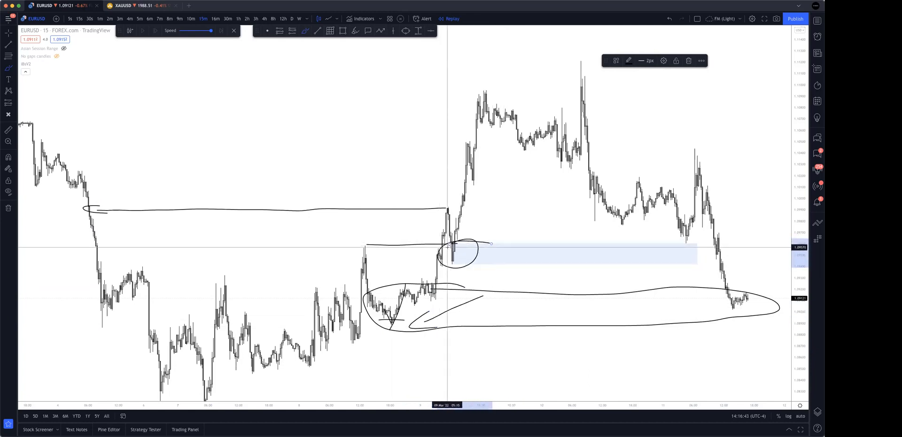
{"action": "mouse_move", "coordinate": [365, 243]}
{"action": "left_mouse_down"}
{"action": "mouse_move", "coordinate": [457, 243]}
{"action": "mouse_move", "coordinate": [465, 264]}
{"action": "mouse_move", "coordinate": [475, 264]}
{"action": "mouse_move", "coordinate": [372, 246]}
{"action": "mouse_move", "coordinate": [385, 243]}
{"action": "left_mouse_up"}
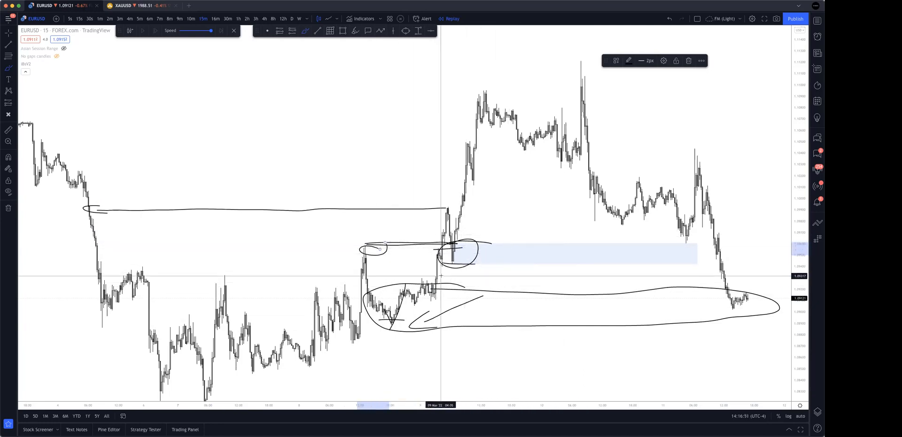
{"action": "left_click_drag", "start_coordinate": [440, 271], "coordinate": [504, 242]}
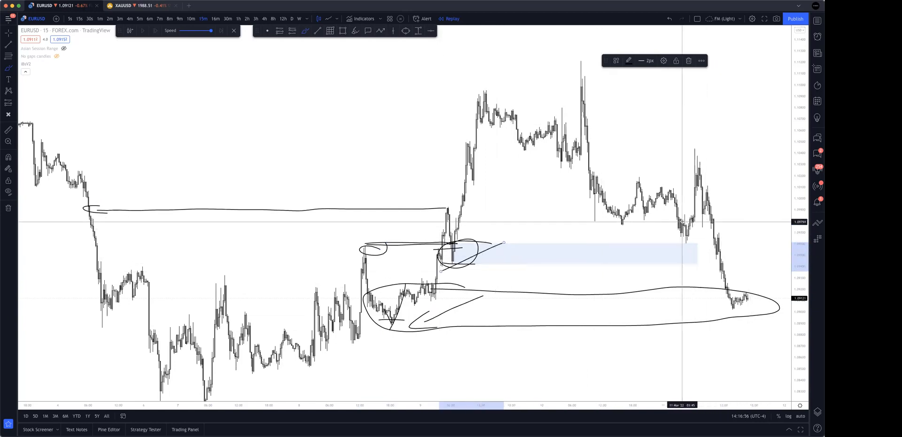
{"action": "mouse_move", "coordinate": [451, 268]}
{"action": "left_mouse_down"}
{"action": "mouse_move", "coordinate": [715, 237]}
{"action": "mouse_move", "coordinate": [726, 300]}
{"action": "left_mouse_up"}
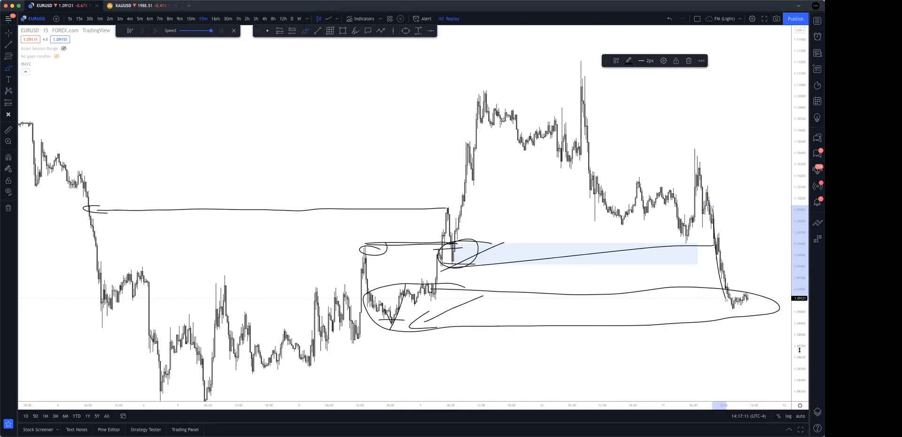
Undo all brush strokes on the 15-minute chart, keeping the demand zone rectangle.
{"action": "key", "text": "super+z"}
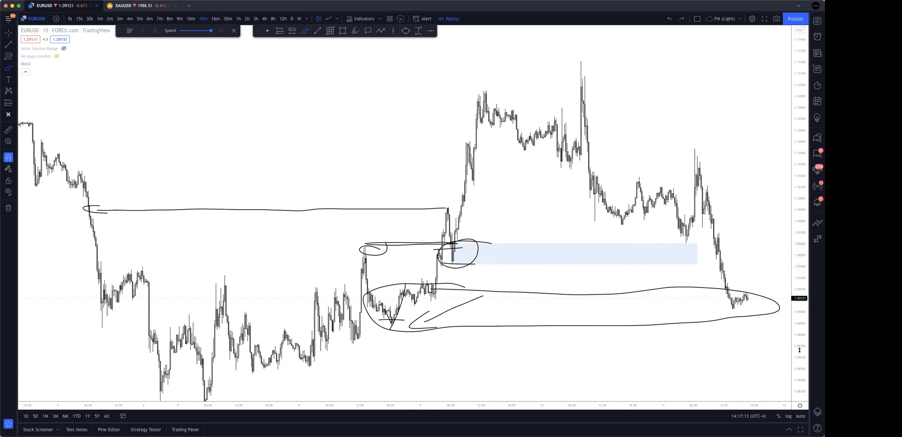
{"action": "key", "text": "super+z"}
{"action": "key", "text": "super+z"}
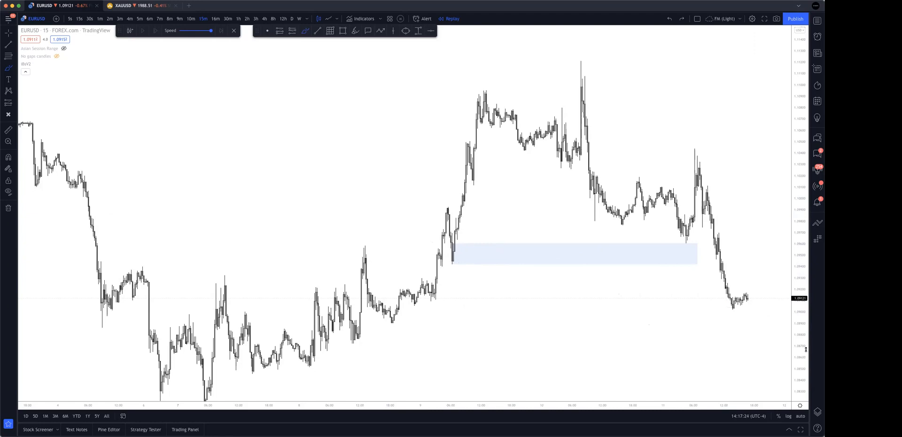
Brush levels from the late 10 March high to the 11 March rally and around the rally's base, and circle that base.
{"action": "scroll", "coordinate": [695, 254], "scroll_direction": "right", "scroll_amount": 10}
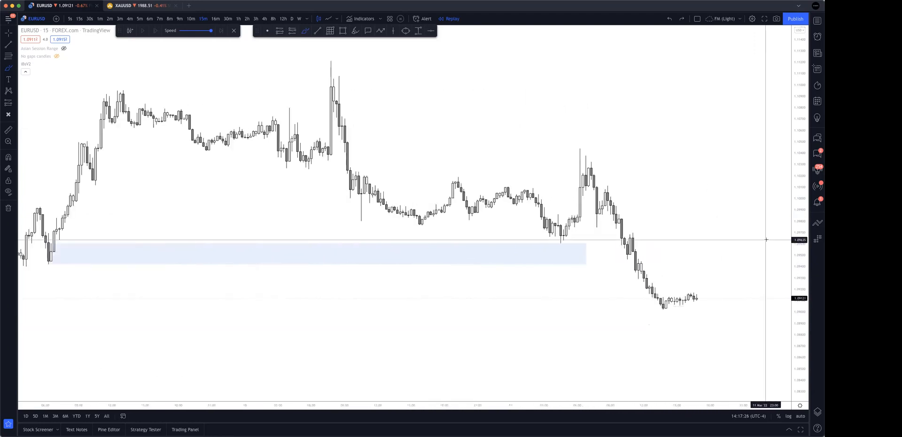
{"action": "left_click_drag", "start_coordinate": [804, 347], "coordinate": [794, 226]}
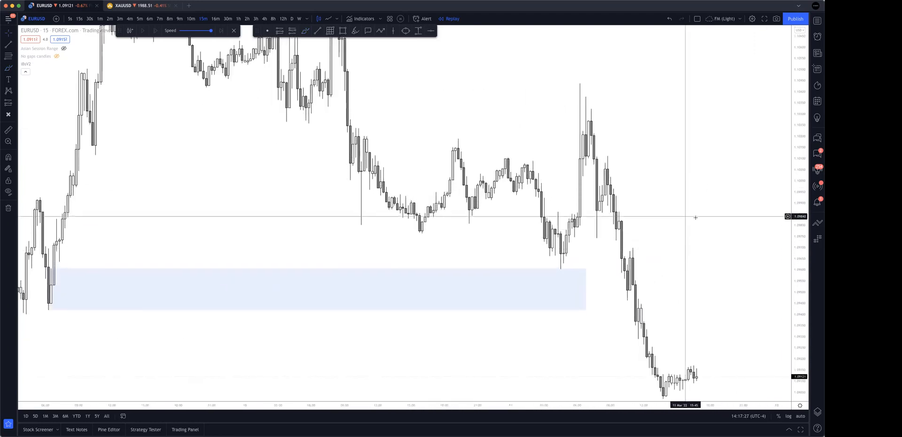
{"action": "left_click_drag", "start_coordinate": [697, 225], "coordinate": [638, 240]}
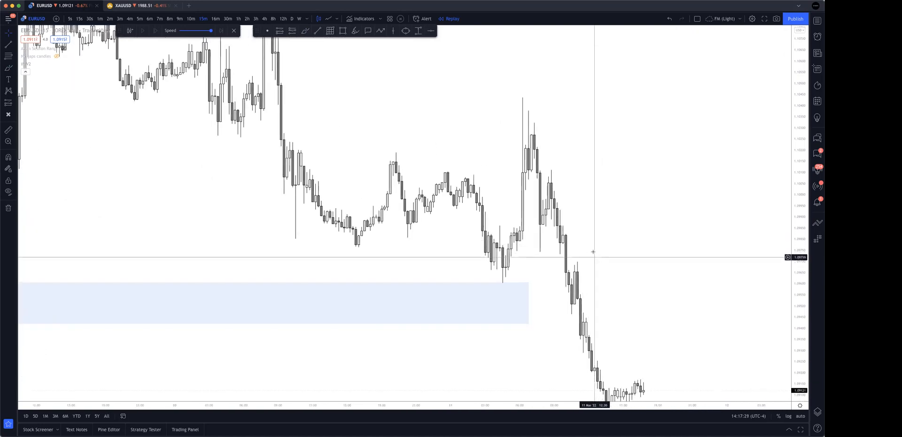
{"action": "left_click", "coordinate": [305, 30]}
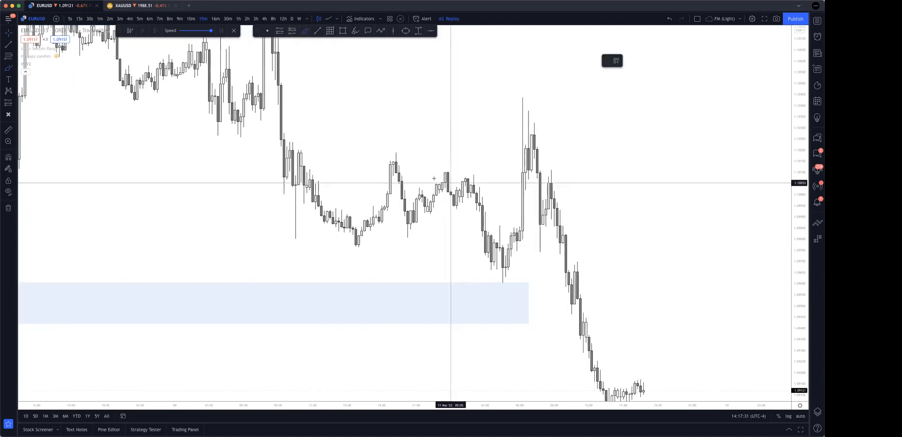
{"action": "left_click_drag", "start_coordinate": [396, 152], "coordinate": [527, 159]}
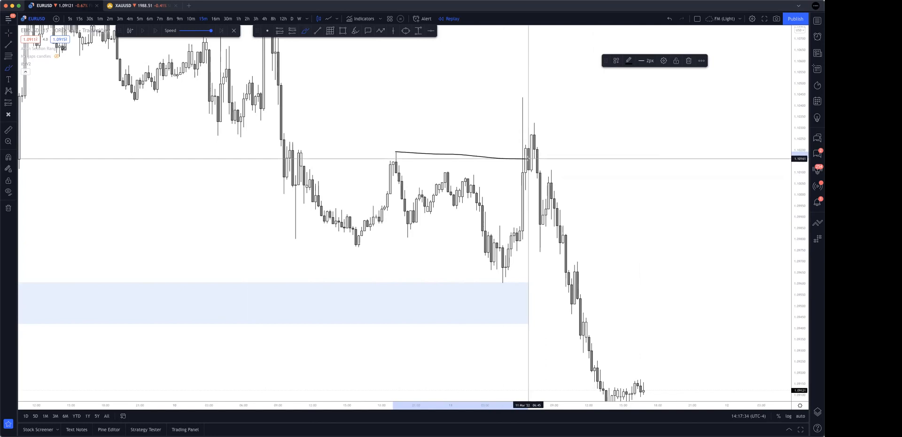
{"action": "left_click_drag", "start_coordinate": [500, 225], "coordinate": [559, 224]}
{"action": "left_click_drag", "start_coordinate": [516, 252], "coordinate": [569, 251]}
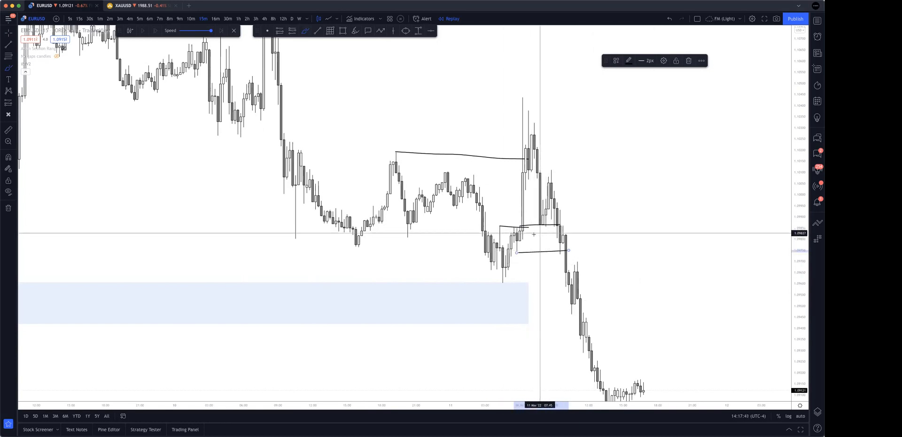
{"action": "mouse_move", "coordinate": [526, 228]}
{"action": "left_mouse_down"}
{"action": "mouse_move", "coordinate": [509, 247]}
{"action": "mouse_move", "coordinate": [531, 227]}
{"action": "left_mouse_up"}
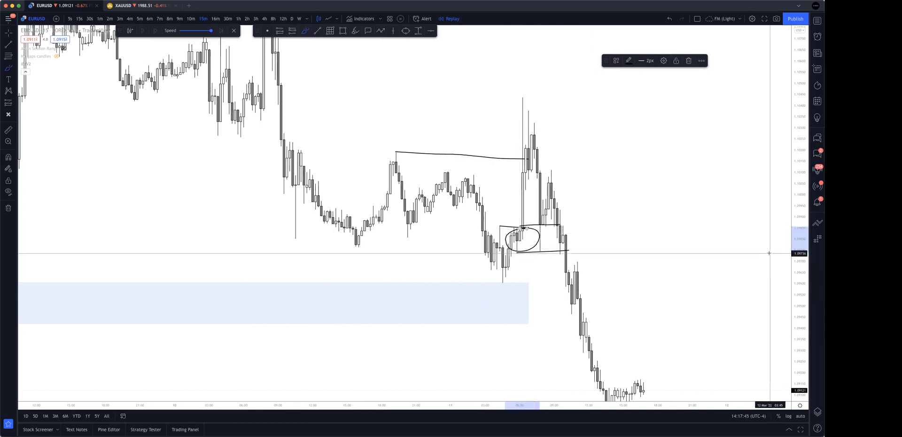
Undo the circle and the two longer level strokes around the 11 March rally base.
{"action": "key", "text": "super+z"}
{"action": "key", "text": "super+z"}
{"action": "key", "text": "super+z"}
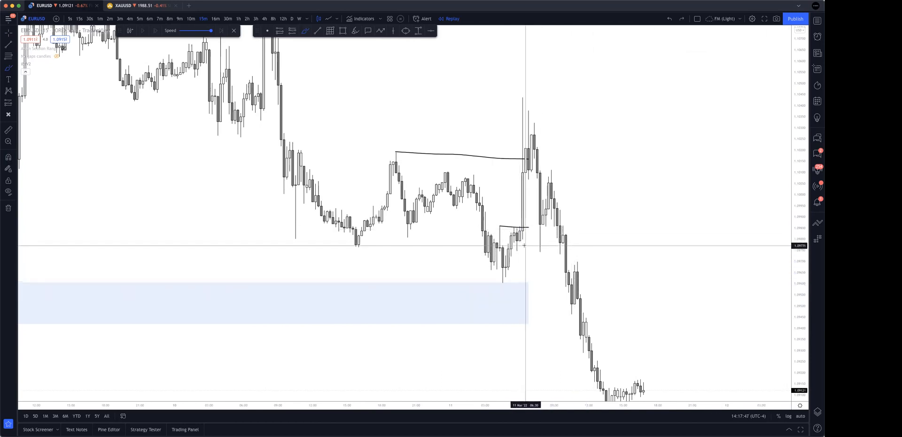
{"action": "left_click_drag", "start_coordinate": [524, 245], "coordinate": [511, 248]}
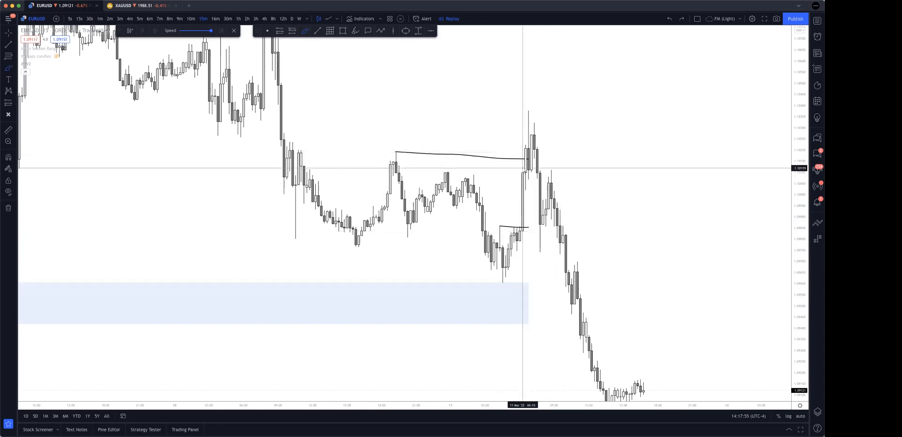
{"action": "left_click_drag", "start_coordinate": [523, 168], "coordinate": [560, 110]}
{"action": "key", "text": "super+z"}
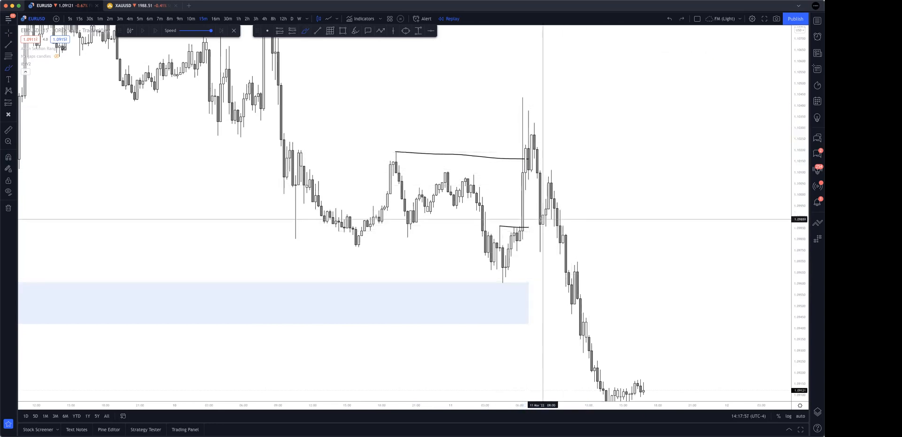
Sketch the pullback into the 11 March rally base, bounded by two levels, with the bounce to a lower high and the drop that follows.
{"action": "left_click_drag", "start_coordinate": [516, 246], "coordinate": [534, 227]}
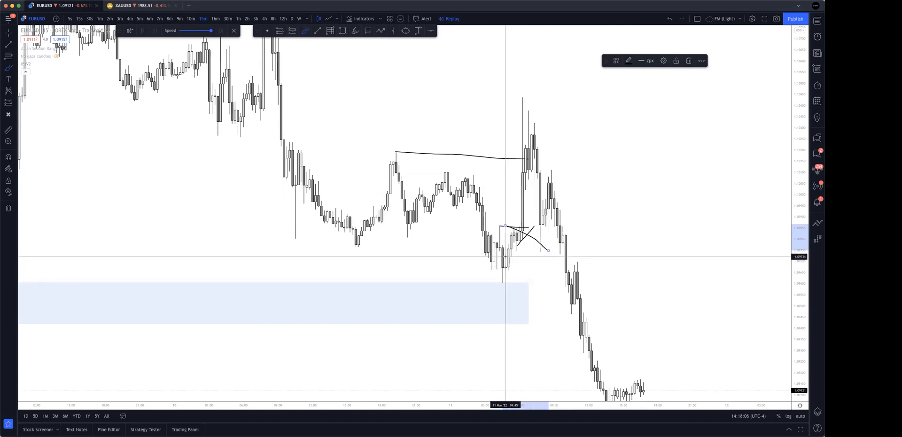
{"action": "left_click_drag", "start_coordinate": [563, 258], "coordinate": [574, 258]}
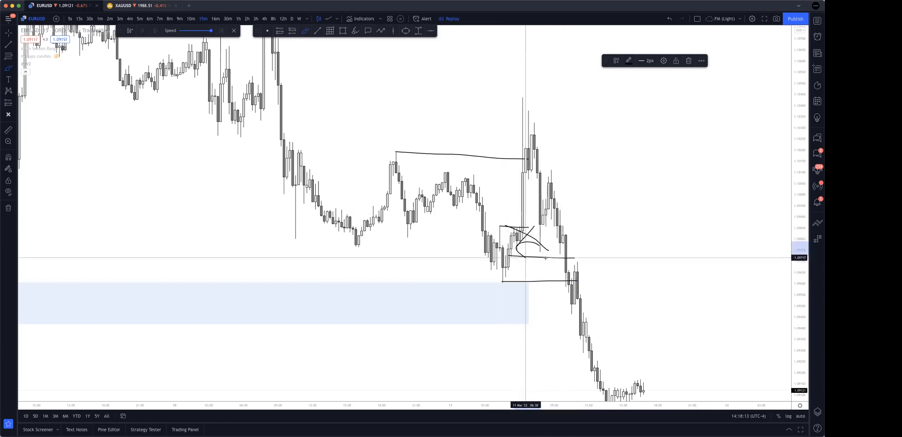
{"action": "left_click_drag", "start_coordinate": [534, 245], "coordinate": [546, 188]}
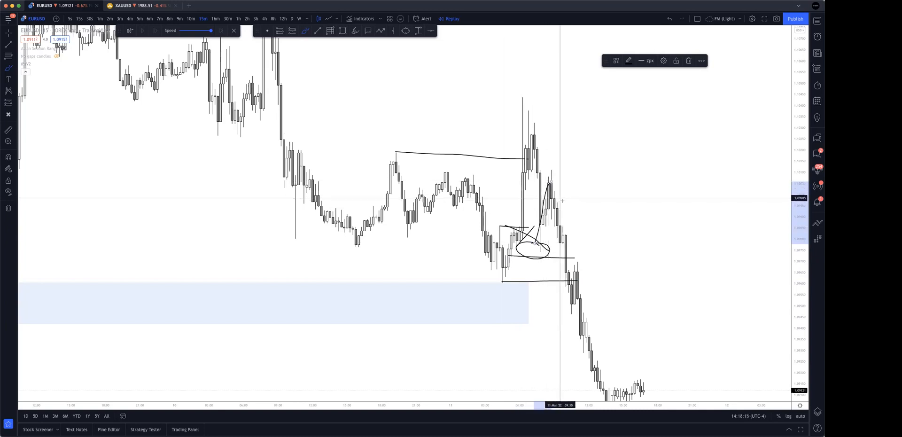
{"action": "mouse_move", "coordinate": [553, 172]}
{"action": "left_mouse_down"}
{"action": "mouse_move", "coordinate": [577, 258]}
{"action": "mouse_move", "coordinate": [499, 254]}
{"action": "mouse_move", "coordinate": [594, 259]}
{"action": "left_mouse_up"}
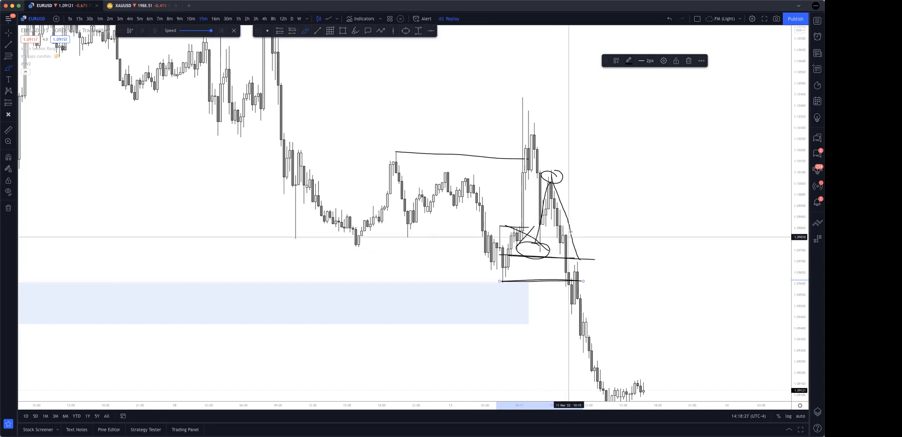
Undo the entire structure sketch around the 11 March rally.
{"action": "key", "text": "super+z"}
{"action": "key", "text": "super+z"}
{"action": "key", "text": "super+z"}
{"action": "key", "text": "super+z"}
{"action": "key", "text": "super+z"}
{"action": "key", "text": "super+z"}
{"action": "key", "text": "super+z"}
{"action": "key", "text": "super+z"}
{"action": "key", "text": "super+z"}
{"action": "key", "text": "super+z"}
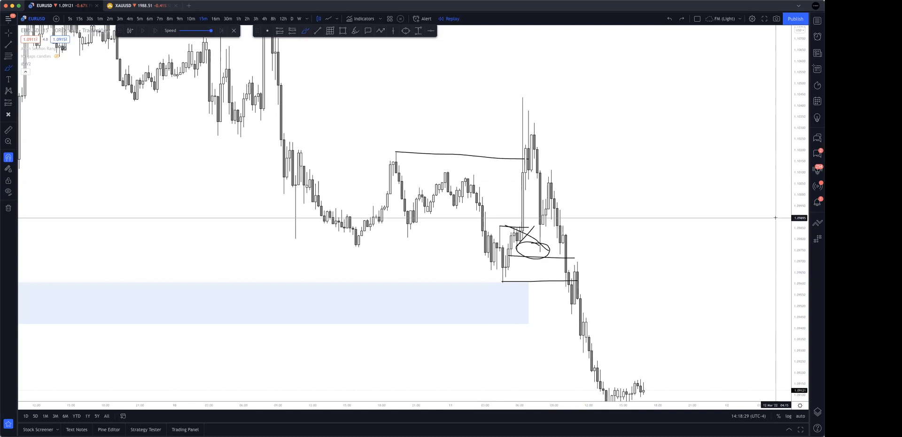
{"action": "key", "text": "super+z"}
Circle the demand zone's origin at the 9 March pullback low and brush two near-horizontal lines from open space to the rally above it.
{"action": "scroll", "coordinate": [686, 268], "scroll_direction": "down", "scroll_amount": 9}
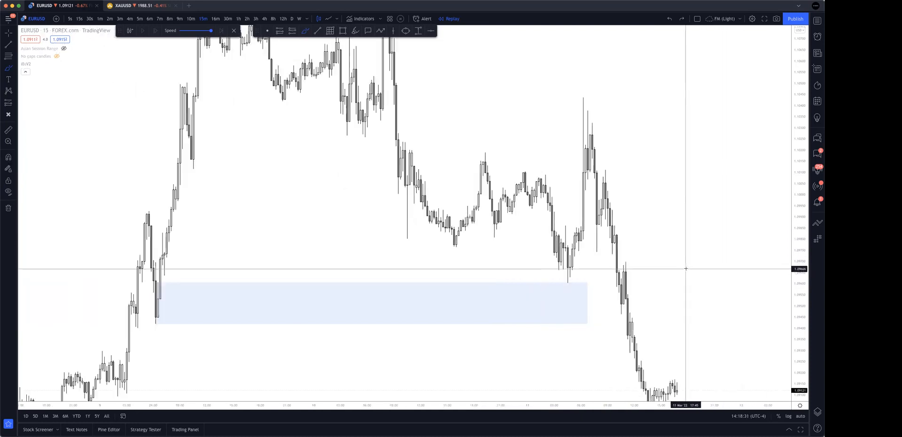
{"action": "scroll", "coordinate": [587, 356], "scroll_direction": "up", "scroll_amount": 3}
{"action": "left_click_drag", "start_coordinate": [392, 282], "coordinate": [323, 287]}
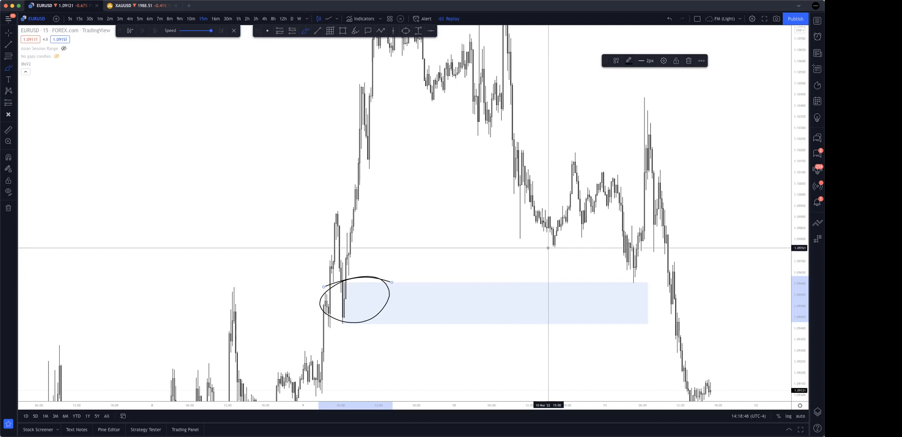
{"action": "key", "text": "super+z"}
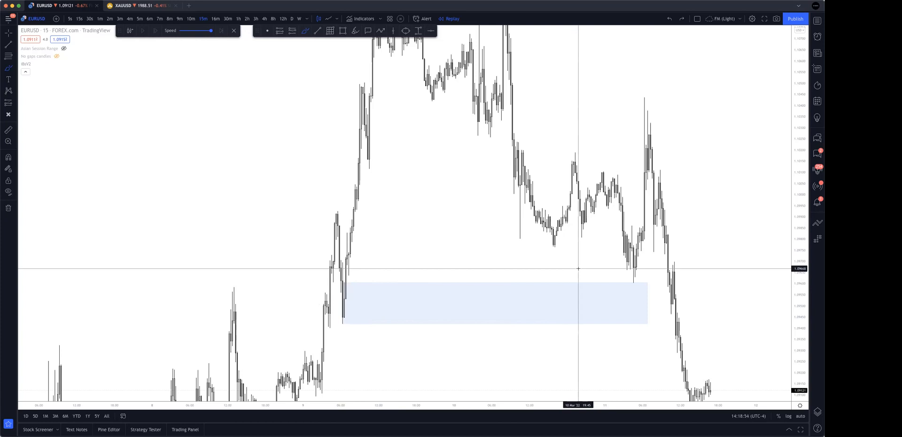
{"action": "left_click_drag", "start_coordinate": [362, 283], "coordinate": [336, 291]}
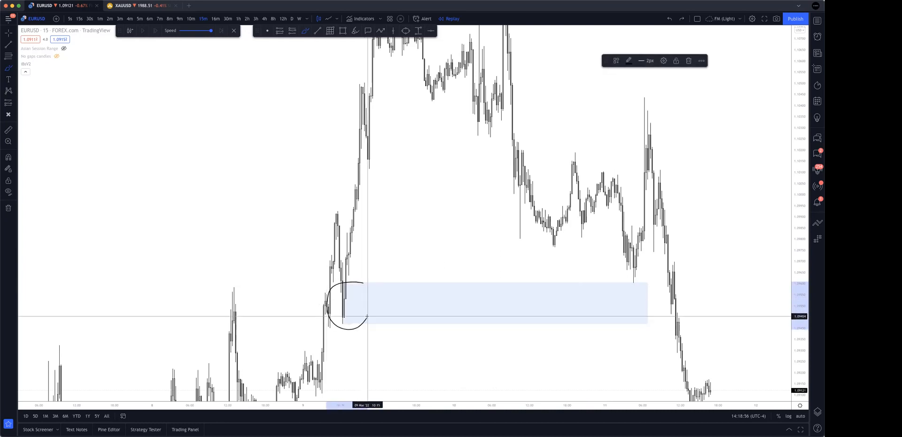
{"action": "left_click_drag", "start_coordinate": [126, 227], "coordinate": [354, 239]}
{"action": "left_click_drag", "start_coordinate": [249, 199], "coordinate": [368, 206]}
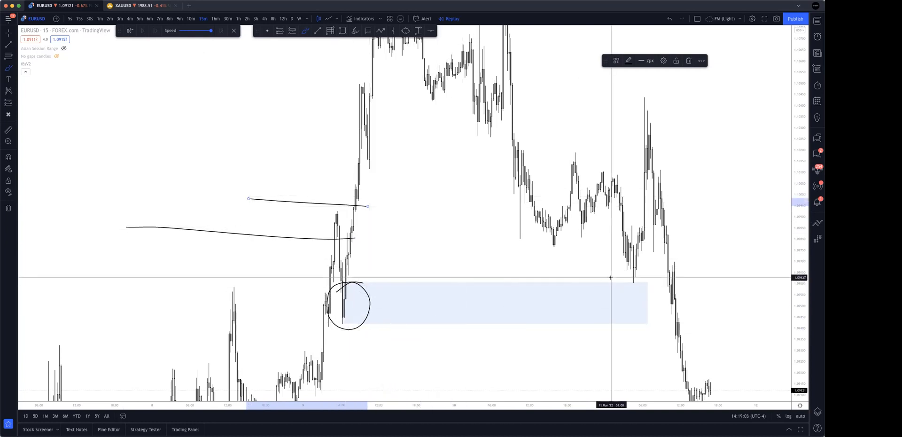
Circle the 11 March low at the demand zone and brush three lines from the 10 March decline across to the 11 March peak.
{"action": "mouse_move", "coordinate": [645, 272]}
{"action": "left_mouse_down"}
{"action": "mouse_move", "coordinate": [622, 288]}
{"action": "mouse_move", "coordinate": [647, 255]}
{"action": "left_mouse_up"}
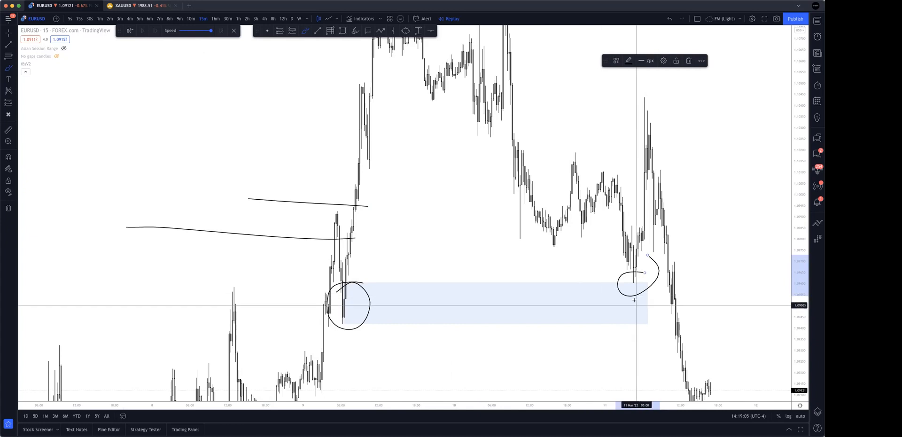
{"action": "mouse_move", "coordinate": [515, 136]}
{"action": "left_mouse_down"}
{"action": "mouse_move", "coordinate": [618, 162]}
{"action": "mouse_move", "coordinate": [640, 178]}
{"action": "left_mouse_up"}
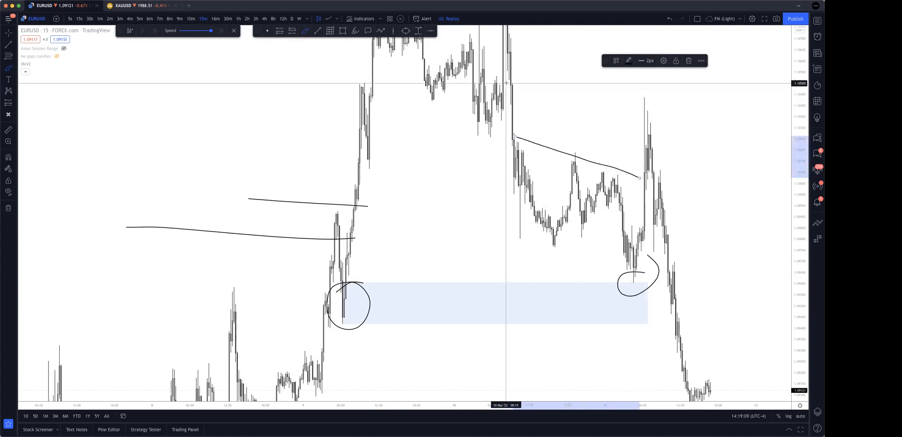
{"action": "left_click_drag", "start_coordinate": [509, 83], "coordinate": [669, 89]}
{"action": "left_click_drag", "start_coordinate": [509, 104], "coordinate": [696, 112]}
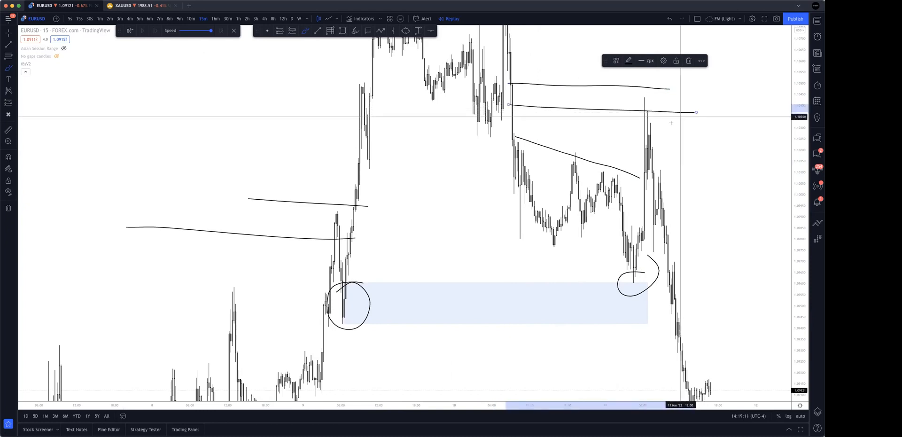
Undo the circles and level lines around the demand zone, leaving only the rectangle on the chart.
{"action": "left_click_drag", "start_coordinate": [796, 82], "coordinate": [796, 119]}
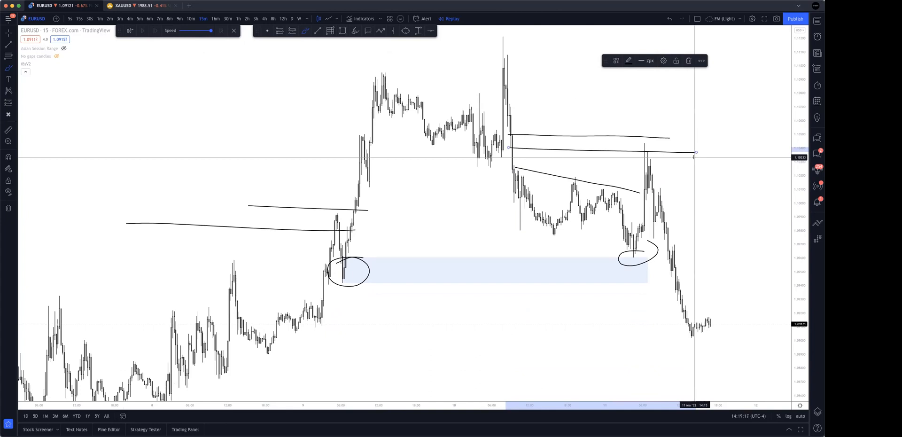
{"action": "key", "text": "super+z"}
{"action": "key", "text": "super+z"}
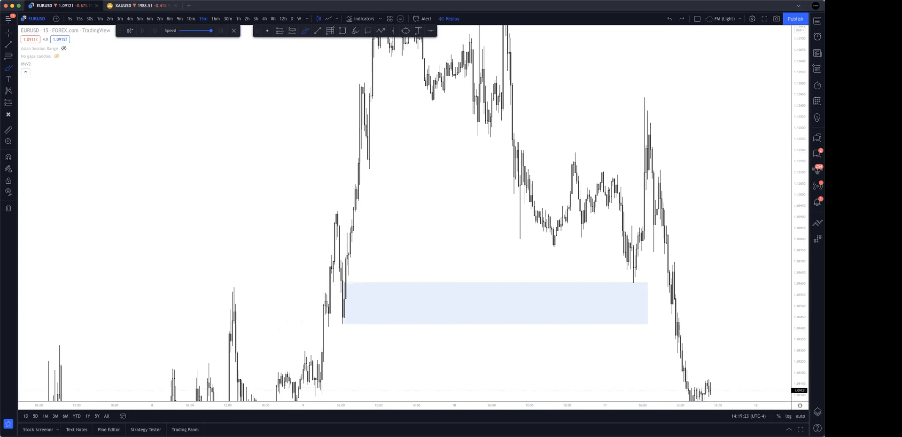
{"action": "left_click_drag", "start_coordinate": [804, 76], "coordinate": [801, 183]}
{"action": "scroll", "coordinate": [742, 193], "scroll_direction": "up", "scroll_amount": 4}
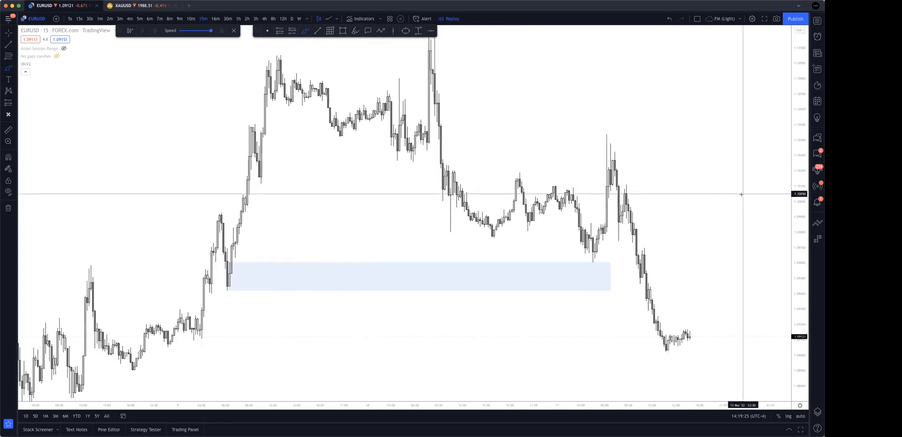
Brush two near-horizontal lines from the 10 March drop to just past the 11 March peak and circle that peak.
{"action": "scroll", "coordinate": [731, 205], "scroll_direction": "left", "scroll_amount": 1}
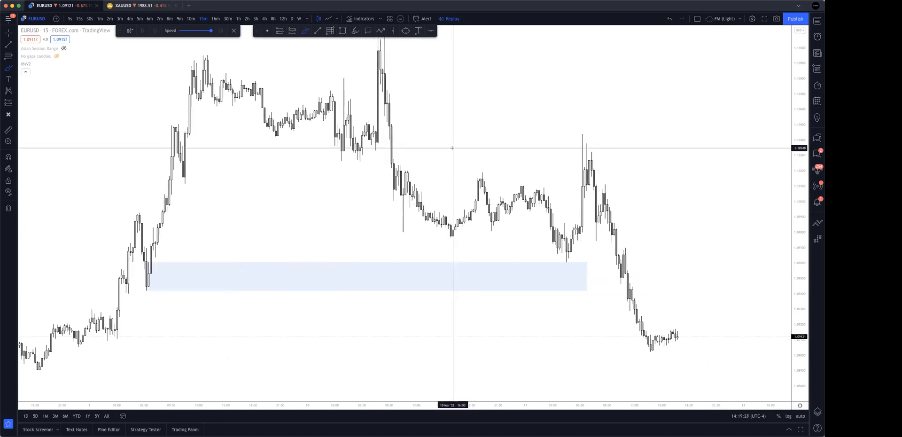
{"action": "left_click_drag", "start_coordinate": [393, 126], "coordinate": [634, 128]}
{"action": "left_click_drag", "start_coordinate": [382, 143], "coordinate": [634, 147]}
{"action": "left_click_drag", "start_coordinate": [589, 127], "coordinate": [591, 129]}
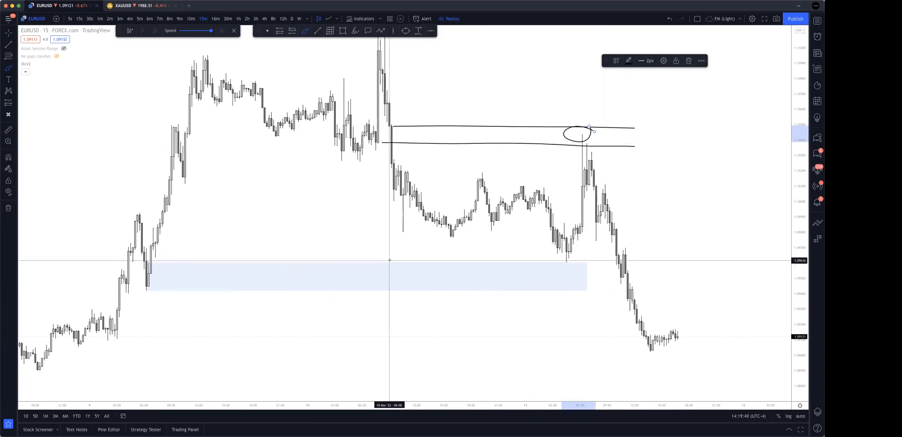
Circle the late 10 March swing high and brush level lines from that high and the preceding low across to 11 March.
{"action": "left_click_drag", "start_coordinate": [483, 169], "coordinate": [484, 170]}
{"action": "left_click_drag", "start_coordinate": [458, 237], "coordinate": [553, 239]}
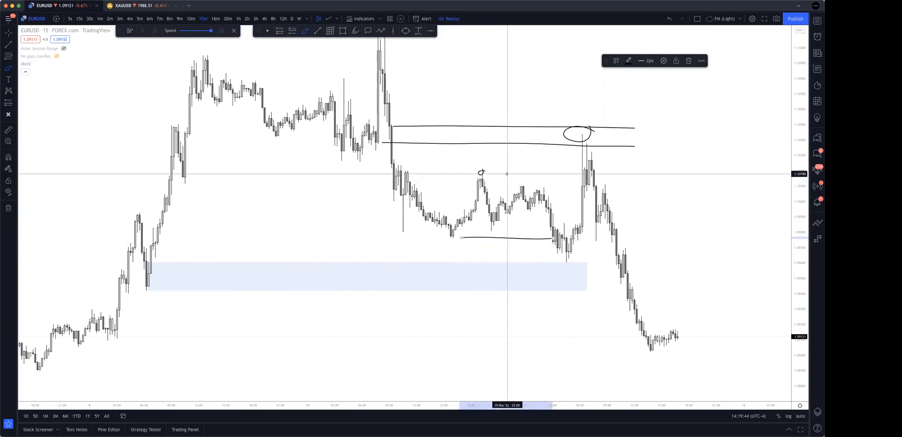
{"action": "left_click_drag", "start_coordinate": [480, 172], "coordinate": [594, 172]}
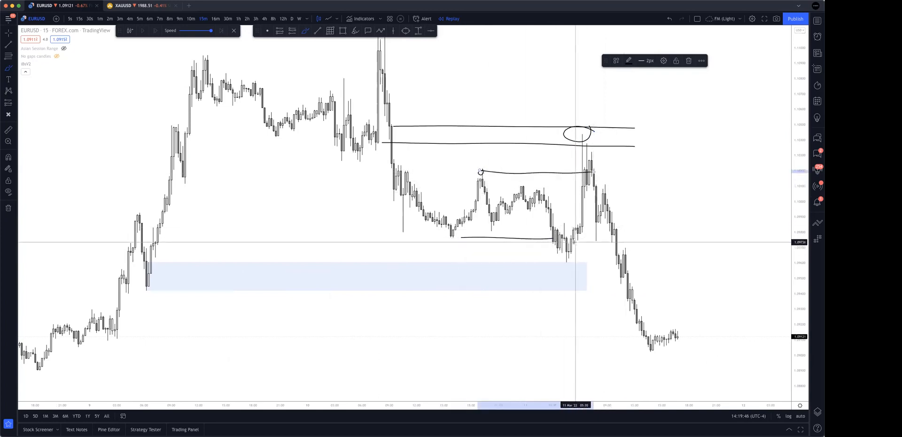
{"action": "mouse_move", "coordinate": [588, 140]}
{"action": "left_mouse_down"}
{"action": "mouse_move", "coordinate": [574, 147]}
{"action": "mouse_move", "coordinate": [570, 199]}
{"action": "mouse_move", "coordinate": [588, 140]}
{"action": "left_mouse_up"}
Undo the swing level lines, the circles and both supply lines above the 11 March rally.
{"action": "key", "text": "super+z"}
{"action": "key", "text": "super+z"}
{"action": "key", "text": "super+z"}
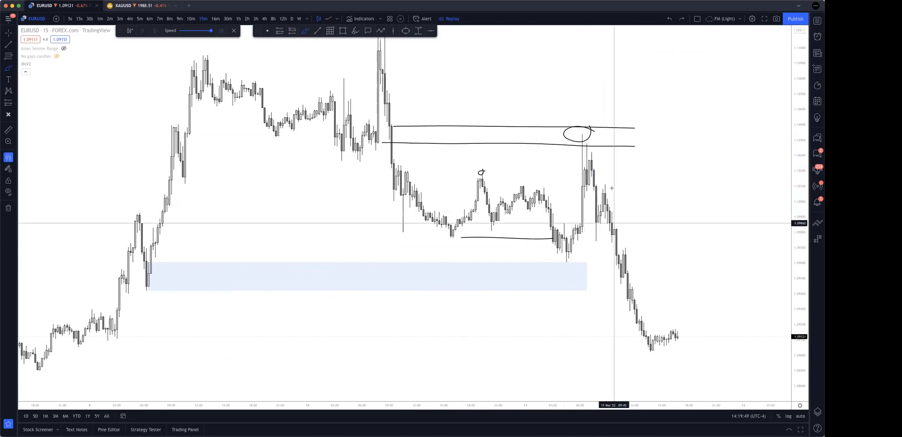
{"action": "key", "text": "super+z"}
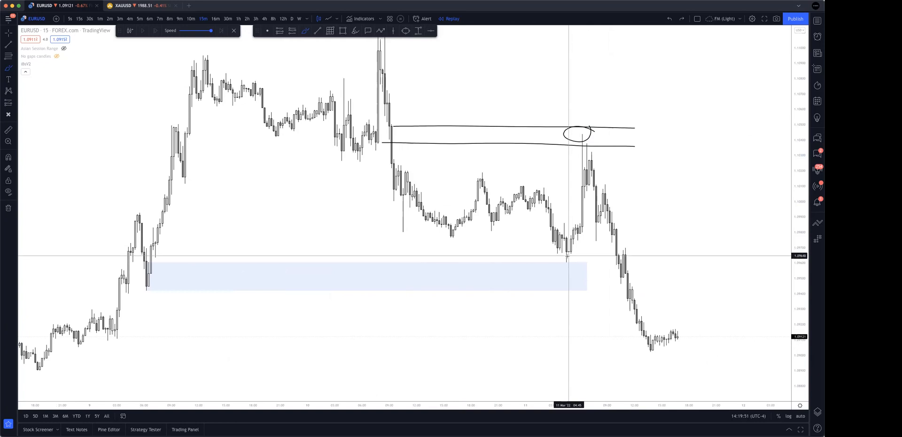
{"action": "key", "text": "super+z"}
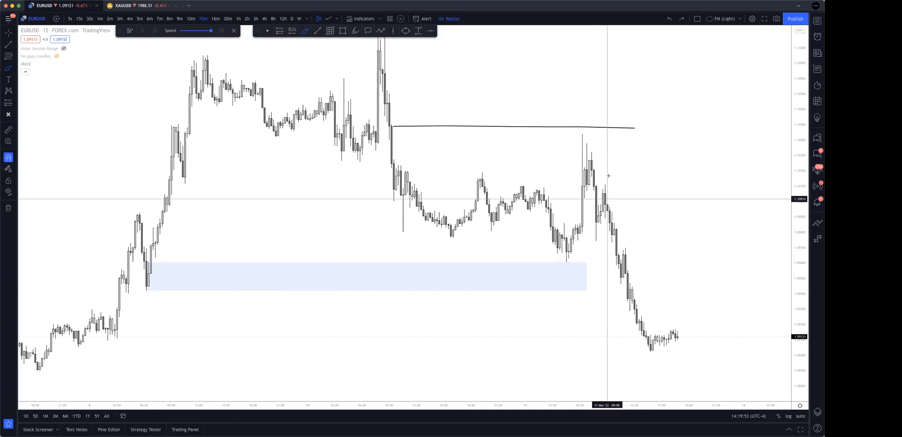
{"action": "key", "text": "super+z"}
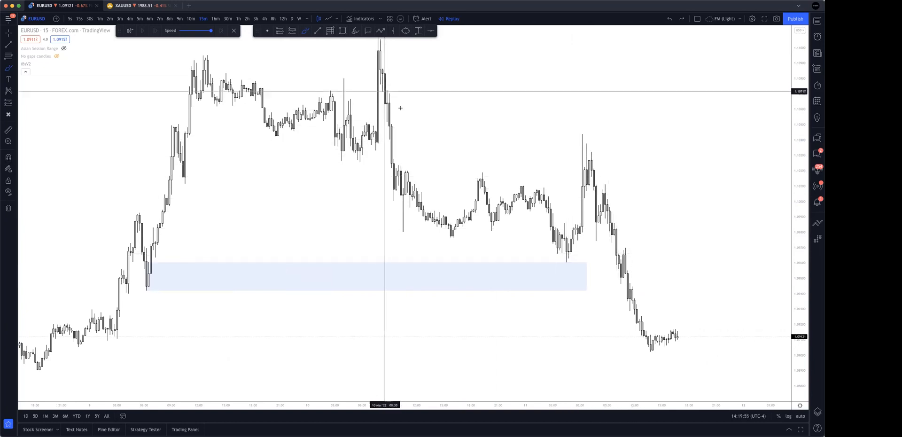
Brush two slightly falling lines from the 10 March drop to the 11 March peak, and undo them.
{"action": "left_click_drag", "start_coordinate": [387, 125], "coordinate": [618, 132]}
{"action": "left_click_drag", "start_coordinate": [394, 139], "coordinate": [605, 150]}
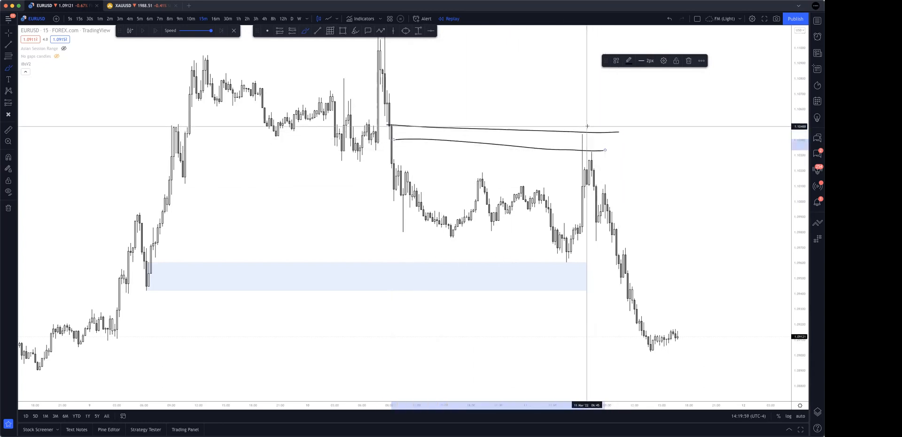
{"action": "key", "text": "super+z"}
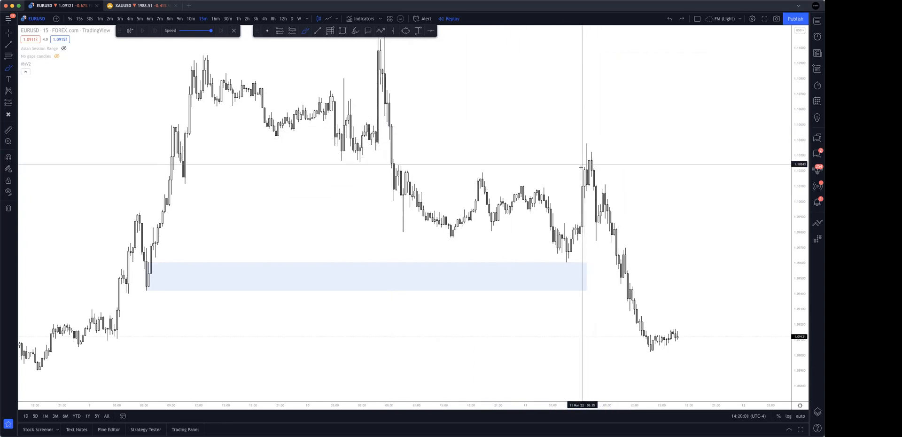
Draw a horizontal trend line from the late 10 March swing high to the 11 March rally and remove the circle at its end.
{"action": "scroll", "coordinate": [589, 164], "scroll_direction": "right", "scroll_amount": 3}
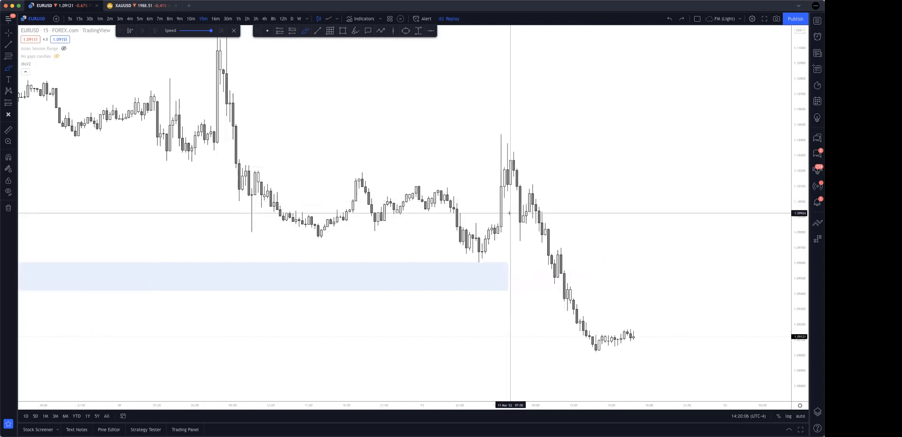
{"action": "left_click_drag", "start_coordinate": [507, 174], "coordinate": [506, 170]}
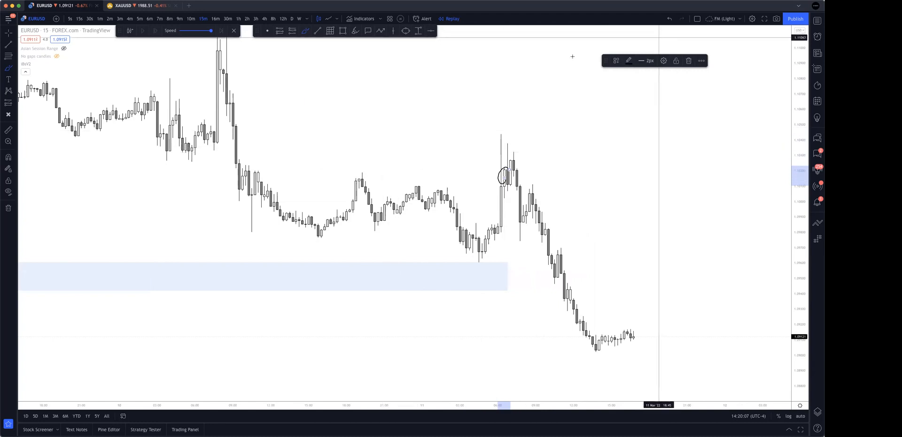
{"action": "left_click", "coordinate": [319, 31]}
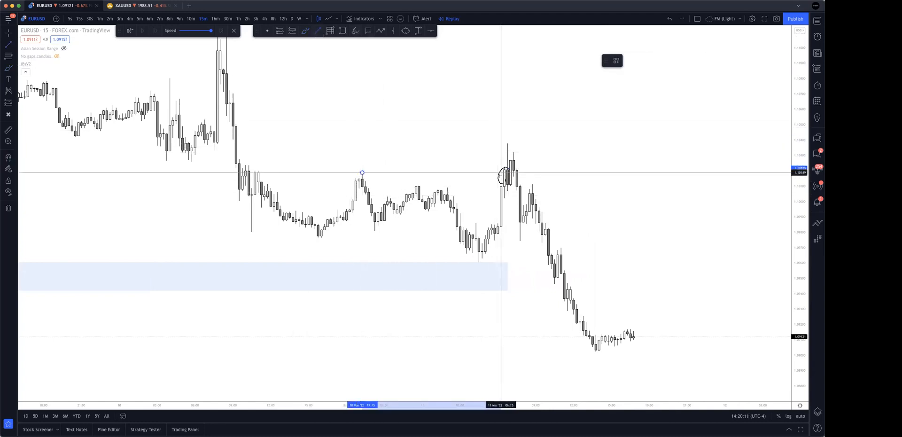
{"action": "left_click", "coordinate": [501, 173]}
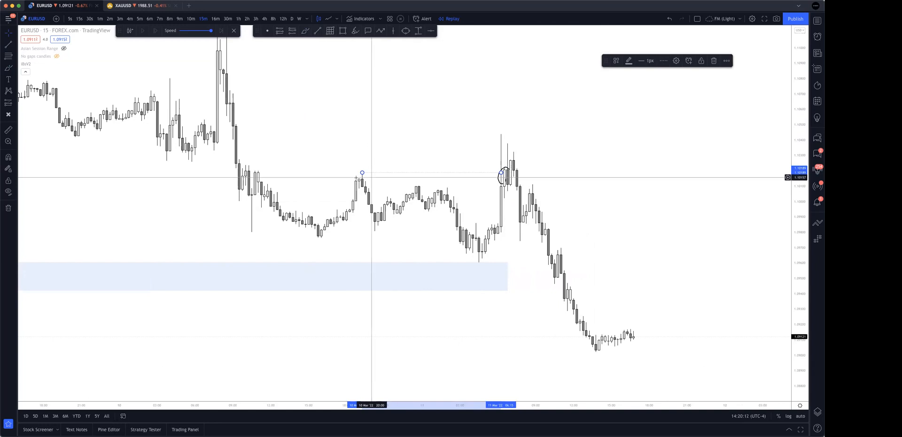
{"action": "left_click", "coordinate": [503, 183]}
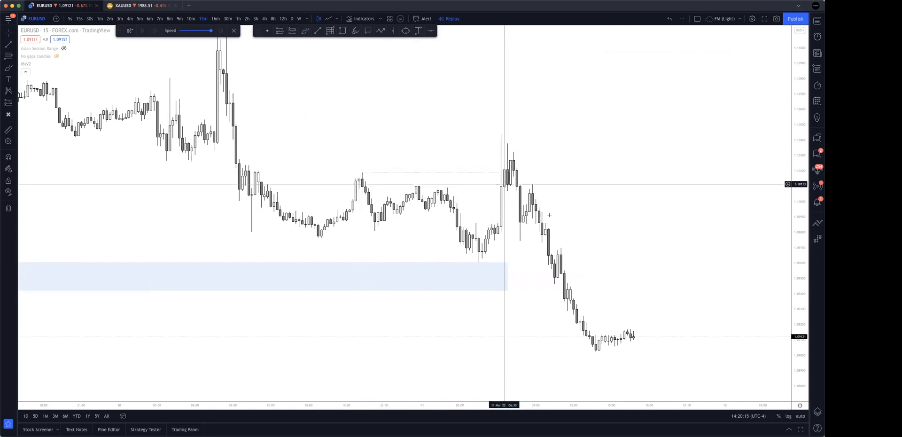
{"action": "left_click_drag", "start_coordinate": [504, 184], "coordinate": [571, 92]}
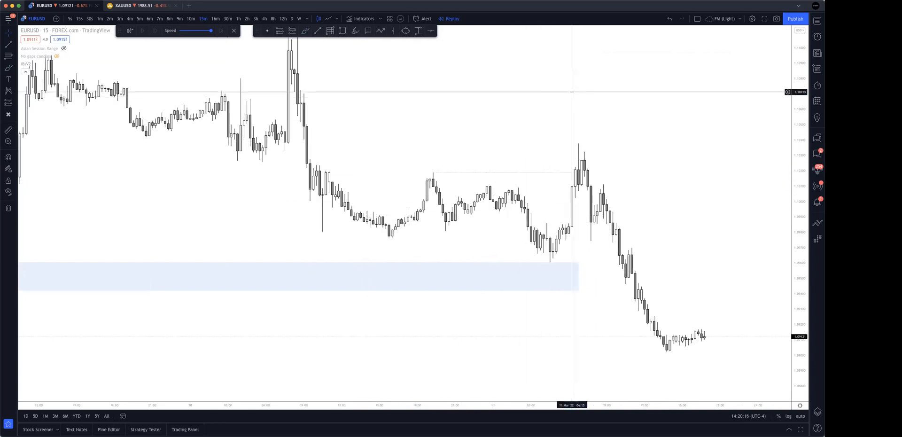
Circle the trend line's break point and the 11 March peak, and brush a zigzag over the candles beside it.
{"action": "left_click", "coordinate": [306, 32]}
{"action": "left_click_drag", "start_coordinate": [574, 166], "coordinate": [578, 166]}
{"action": "left_click_drag", "start_coordinate": [573, 131], "coordinate": [570, 142]}
{"action": "left_click_drag", "start_coordinate": [577, 183], "coordinate": [591, 166]}
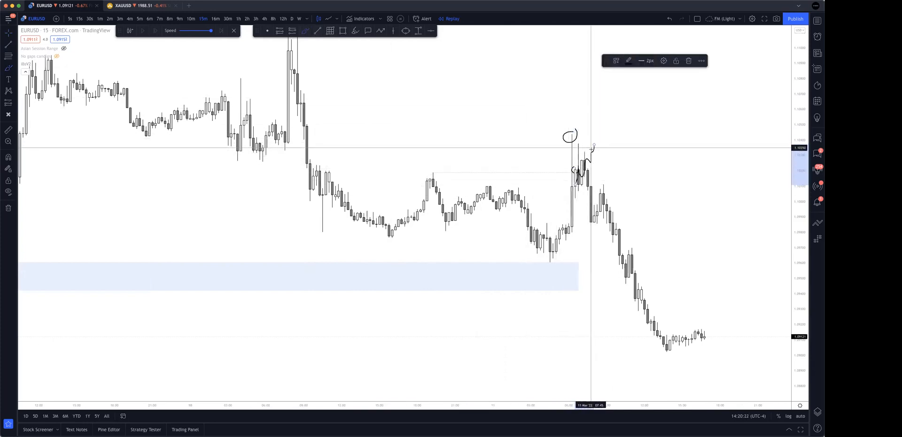
Undo the zigzag and both circles at the 11 March peak.
{"action": "key", "text": "super+z"}
{"action": "key", "text": "super+z"}
{"action": "key", "text": "super+z"}
Circle the whole 11 March peak cluster, compress the price scale, and brush an arc over the 10 March high.
{"action": "mouse_move", "coordinate": [587, 127]}
{"action": "left_mouse_down"}
{"action": "mouse_move", "coordinate": [557, 135]}
{"action": "mouse_move", "coordinate": [584, 169]}
{"action": "mouse_move", "coordinate": [601, 133]}
{"action": "mouse_move", "coordinate": [585, 128]}
{"action": "left_mouse_up"}
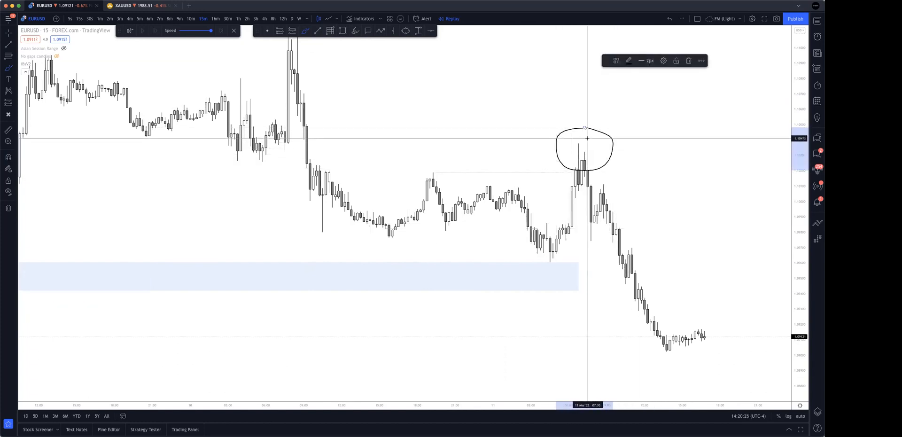
{"action": "scroll", "coordinate": [454, 172], "scroll_direction": "up", "scroll_amount": 1}
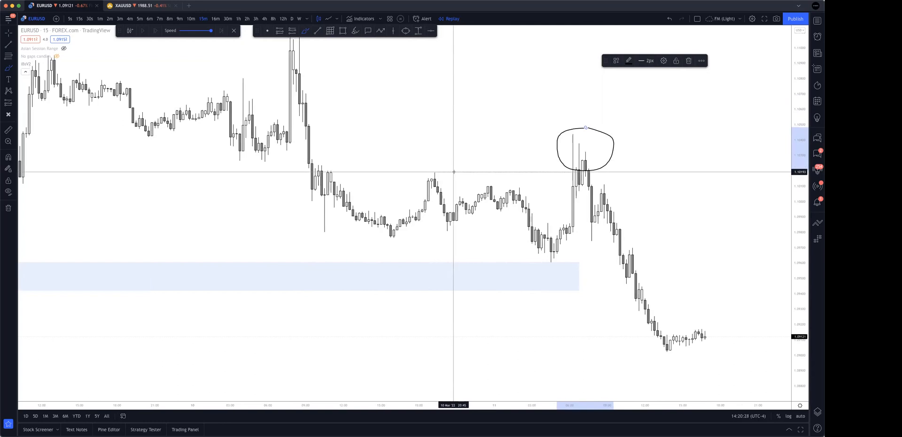
{"action": "scroll", "coordinate": [566, 117], "scroll_direction": "down", "scroll_amount": 2}
{"action": "left_click_drag", "start_coordinate": [803, 138], "coordinate": [801, 230]}
{"action": "scroll", "coordinate": [401, 175], "scroll_direction": "down", "scroll_amount": 2}
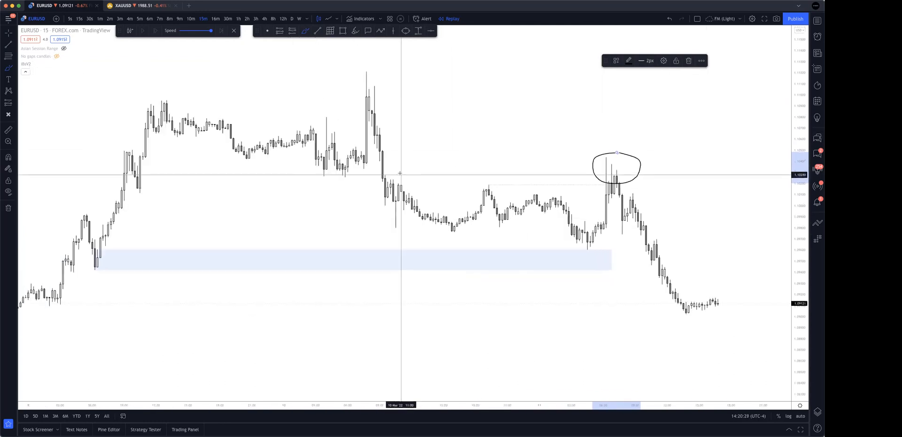
{"action": "left_click_drag", "start_coordinate": [381, 86], "coordinate": [443, 78]}
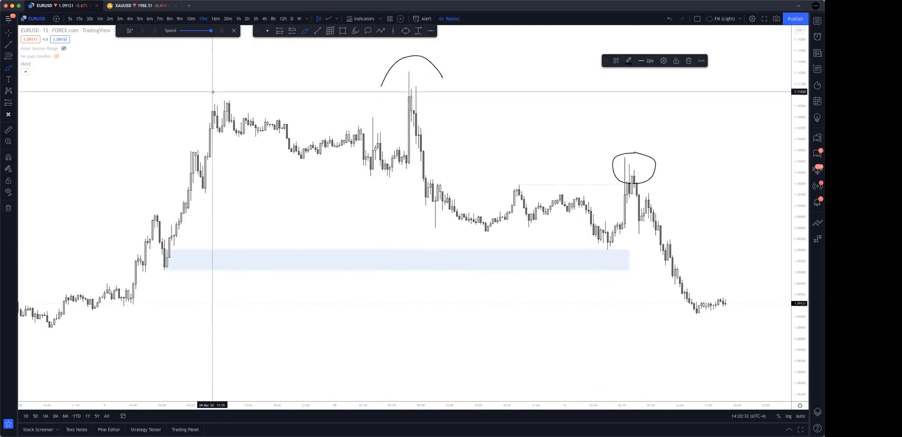
Brush lines from the 9 March high to the 10 March spike and along the demand zone, plus a down arrow following the 11 March decline.
{"action": "left_click_drag", "start_coordinate": [214, 92], "coordinate": [420, 114]}
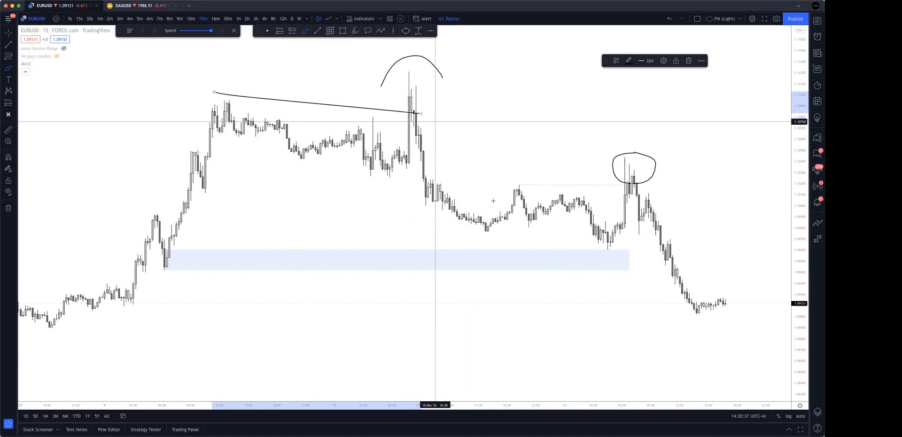
{"action": "left_click_drag", "start_coordinate": [171, 272], "coordinate": [637, 243]}
{"action": "mouse_move", "coordinate": [622, 164]}
{"action": "left_mouse_down"}
{"action": "mouse_move", "coordinate": [636, 201]}
{"action": "mouse_move", "coordinate": [649, 200]}
{"action": "mouse_move", "coordinate": [682, 293]}
{"action": "mouse_move", "coordinate": [665, 283]}
{"action": "mouse_move", "coordinate": [677, 254]}
{"action": "left_mouse_up"}
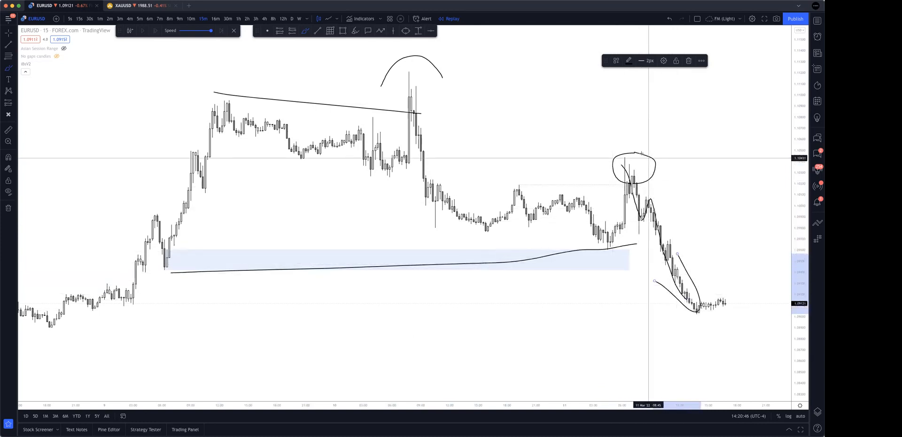
Undo the arrow, sloping lines, arc and peak circle, and restore the price scale.
{"action": "key", "text": "super+z"}
{"action": "key", "text": "super+z"}
{"action": "key", "text": "super+z"}
{"action": "key", "text": "super+z"}
{"action": "key", "text": "super+z"}
{"action": "key", "text": "super+z"}
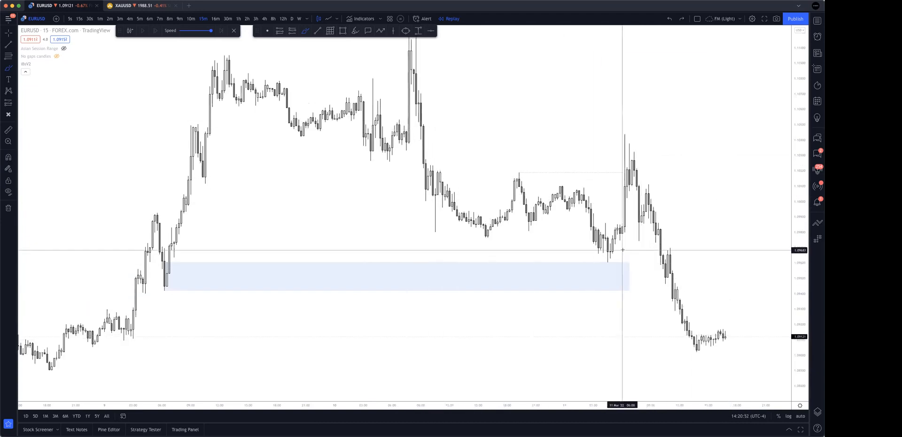
Brush two supply zone lines from the 10 March drop past the 11 March peak and circle their origin.
{"action": "left_click_drag", "start_coordinate": [622, 250], "coordinate": [621, 247]}
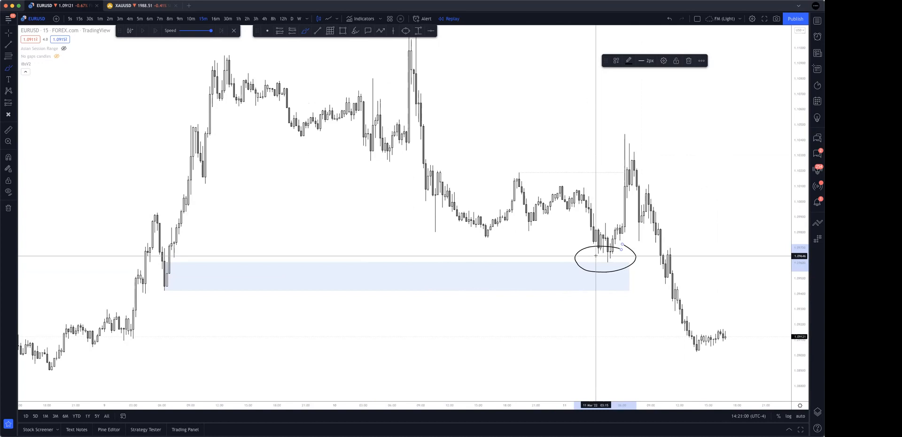
{"action": "key", "text": "super+z"}
{"action": "left_click_drag", "start_coordinate": [419, 125], "coordinate": [660, 121]}
{"action": "left_click_drag", "start_coordinate": [421, 140], "coordinate": [660, 145]}
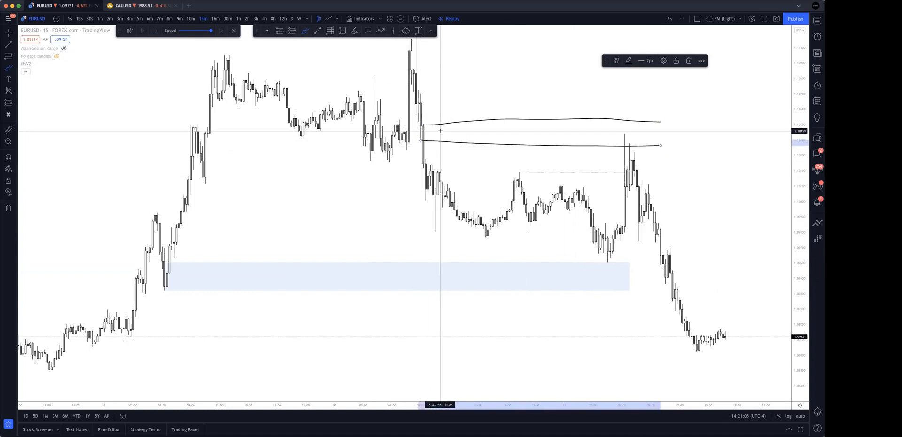
{"action": "left_click_drag", "start_coordinate": [413, 125], "coordinate": [439, 129]}
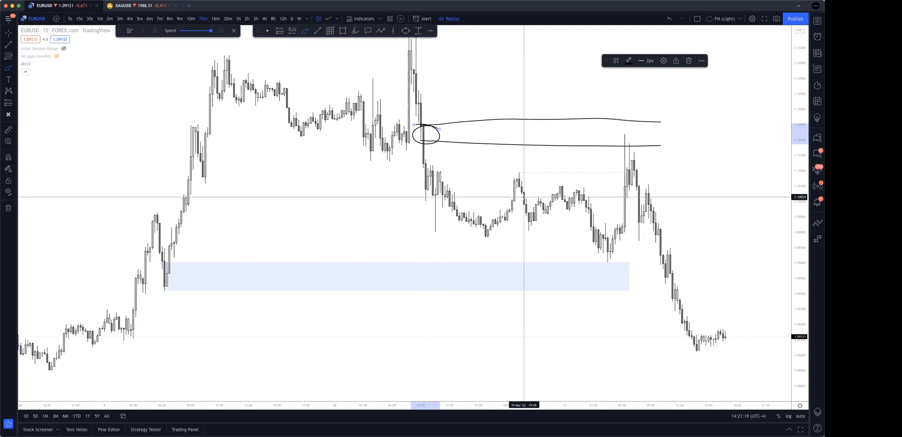
Brush a falling curve from the 11 March peak and two level lines from the 10 March swing highs to the rally.
{"action": "left_click_drag", "start_coordinate": [635, 136], "coordinate": [713, 290]}
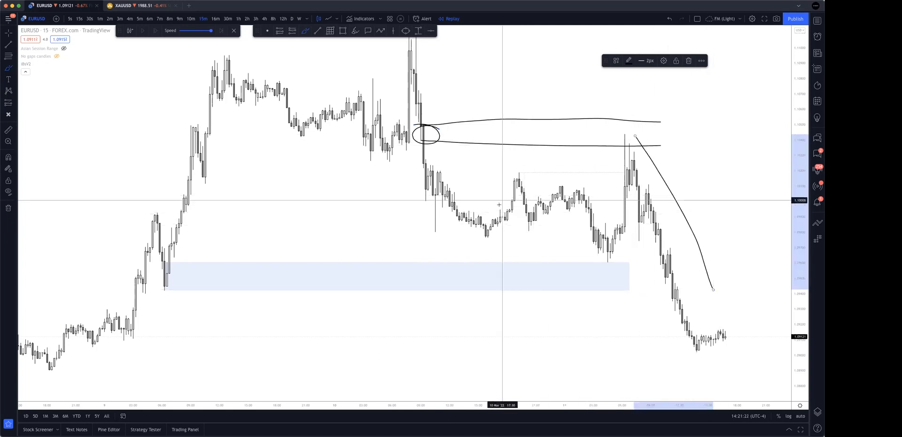
{"action": "left_click_drag", "start_coordinate": [432, 166], "coordinate": [622, 173]}
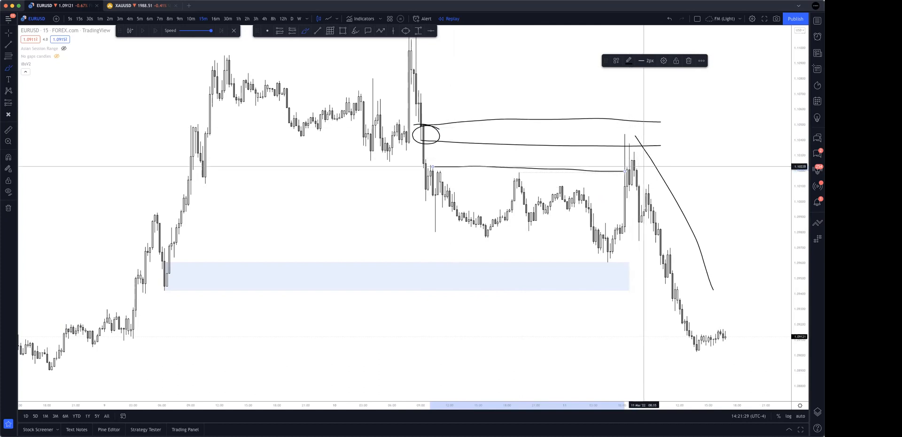
{"action": "left_click_drag", "start_coordinate": [520, 172], "coordinate": [628, 171]}
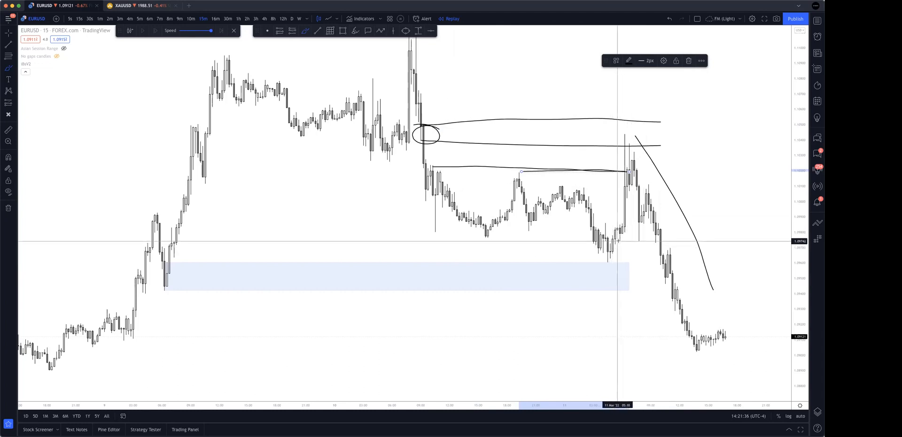
Mark the break below the first 11 March pullback low with levels extended past the decline, and loop around the peak structure.
{"action": "mouse_move", "coordinate": [621, 241]}
{"action": "left_mouse_down"}
{"action": "mouse_move", "coordinate": [668, 241]}
{"action": "mouse_move", "coordinate": [684, 306]}
{"action": "left_mouse_up"}
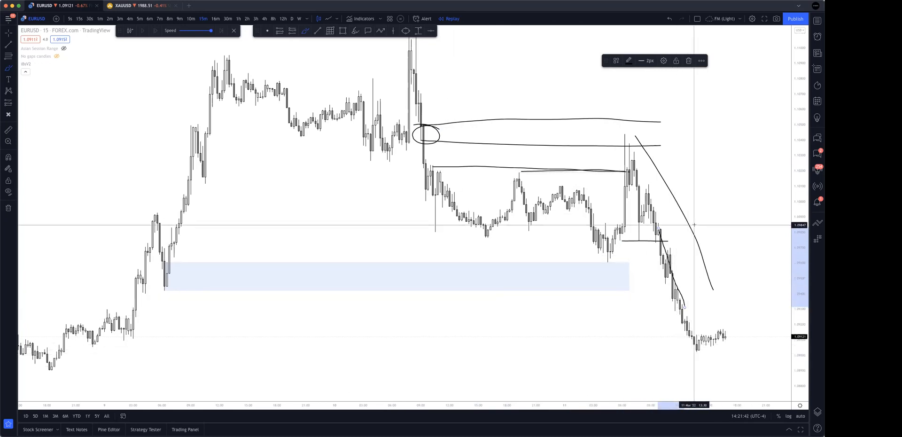
{"action": "left_click_drag", "start_coordinate": [654, 222], "coordinate": [749, 221]}
{"action": "mouse_move", "coordinate": [665, 179]}
{"action": "left_mouse_down"}
{"action": "mouse_move", "coordinate": [606, 139]}
{"action": "mouse_move", "coordinate": [682, 231]}
{"action": "mouse_move", "coordinate": [620, 131]}
{"action": "left_mouse_up"}
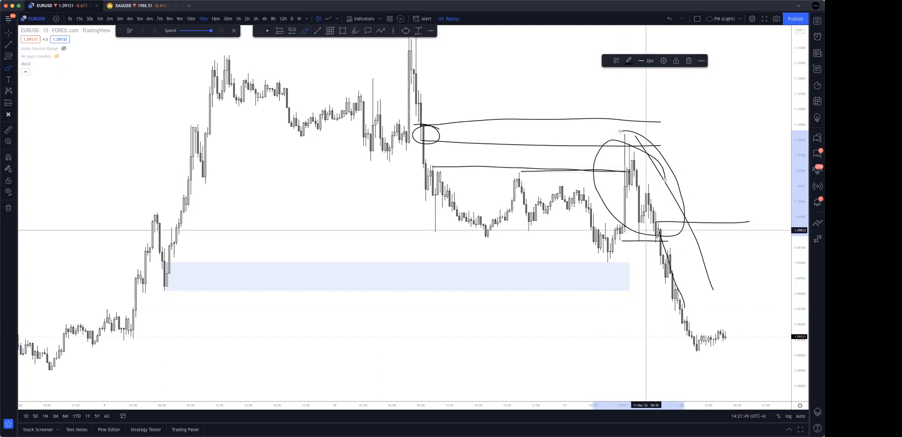
{"action": "left_click_drag", "start_coordinate": [658, 220], "coordinate": [735, 227]}
{"action": "left_click_drag", "start_coordinate": [653, 242], "coordinate": [791, 239]}
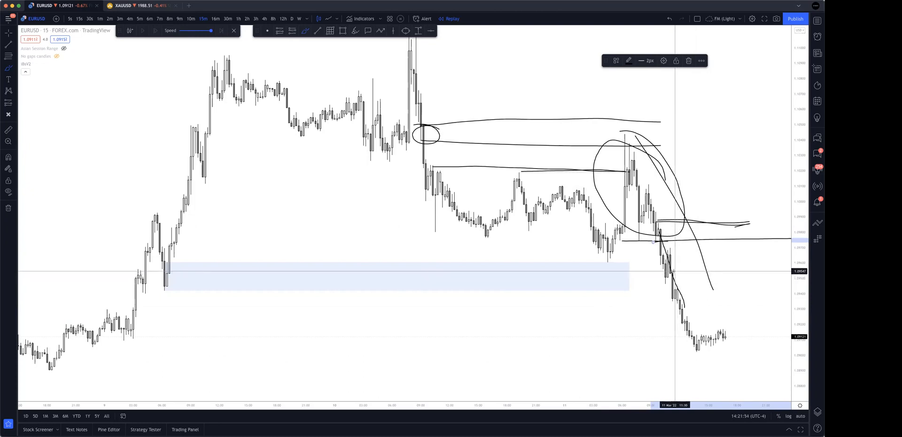
Undo all the freehand supply, swing level and decline strokes around the 10 and 11 March price action.
{"action": "key", "text": "ctrl+z"}
{"action": "key", "text": "ctrl+z"}
{"action": "key", "text": "ctrl+z"}
{"action": "key", "text": "ctrl+z"}
{"action": "key", "text": "ctrl+z"}
{"action": "key", "text": "ctrl+z"}
{"action": "key", "text": "ctrl+z"}
{"action": "key", "text": "ctrl+z"}
{"action": "key", "text": "ctrl+z"}
{"action": "key", "text": "ctrl+z"}
{"action": "key", "text": "ctrl+z"}
{"action": "key", "text": "ctrl+z"}
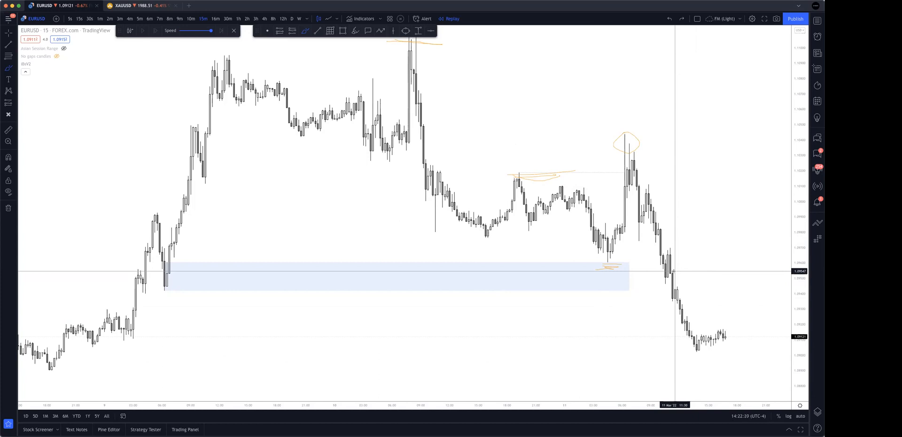
{"action": "key", "text": "super+z"}
{"action": "key", "text": "super+z"}
{"action": "key", "text": "super+z"}
{"action": "key", "text": "super+z"}
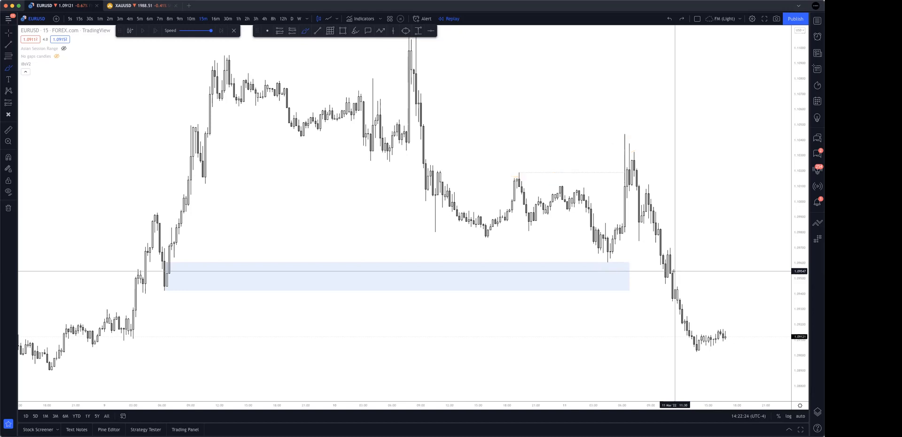
Circle the 11 March peak and the base of the 10 March spike with the brush, and undo both loops.
{"action": "left_click_drag", "start_coordinate": [654, 135], "coordinate": [625, 103]}
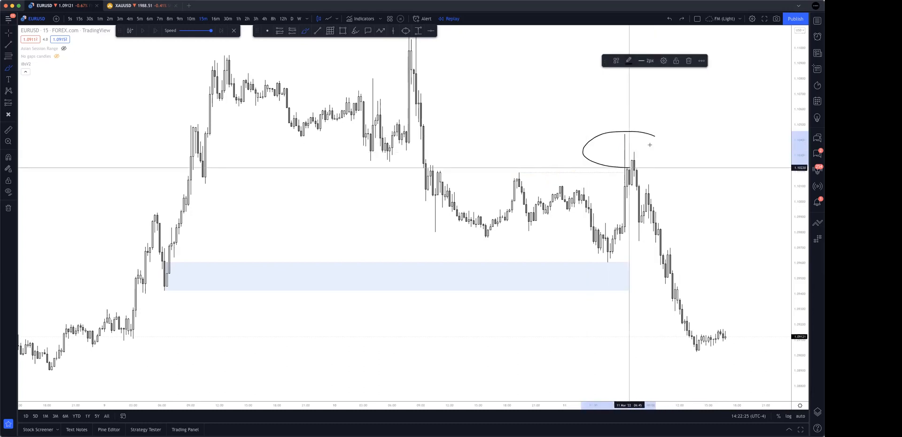
{"action": "left_click_drag", "start_coordinate": [449, 131], "coordinate": [448, 144]}
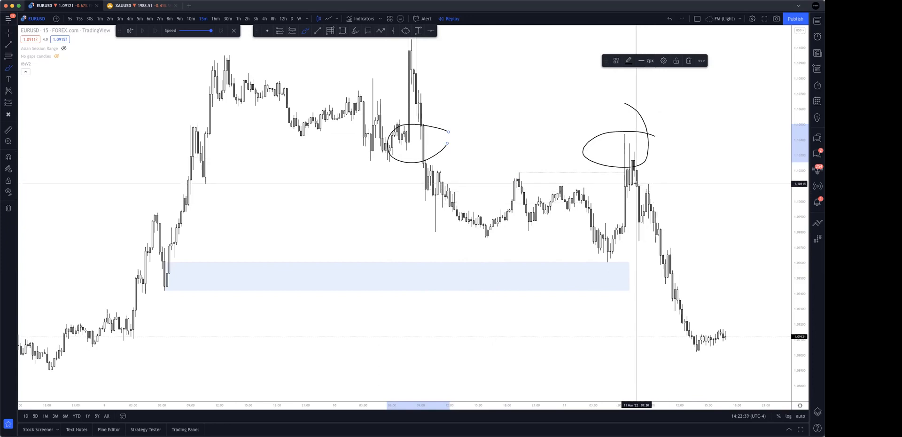
{"action": "key", "text": "super+z"}
{"action": "key", "text": "super+z"}
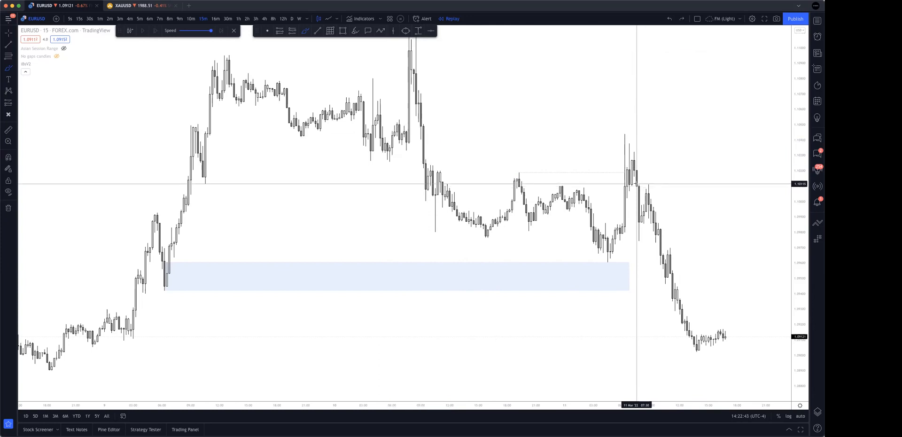
Brush a cross over the 9 March low where the demand zone starts and a falling curve from the 10 March drop past the 11 March peak.
{"action": "scroll", "coordinate": [636, 184], "scroll_direction": "down", "scroll_amount": 3}
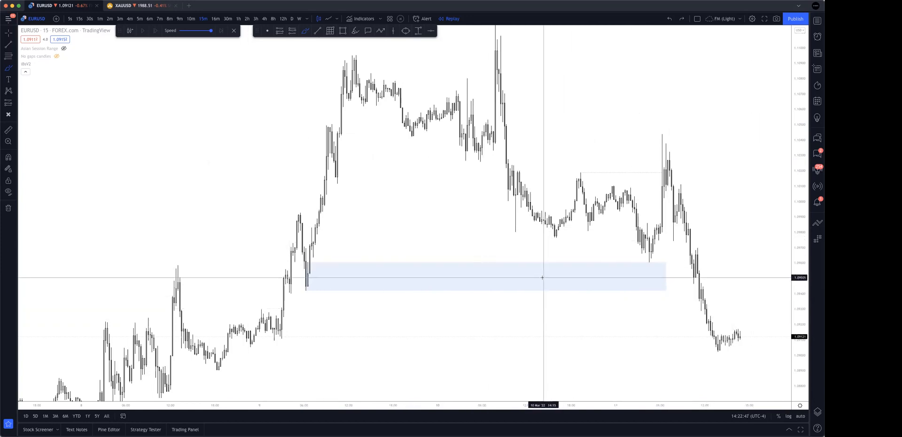
{"action": "mouse_move", "coordinate": [296, 289]}
{"action": "left_mouse_down"}
{"action": "mouse_move", "coordinate": [317, 271]}
{"action": "mouse_move", "coordinate": [324, 294]}
{"action": "left_mouse_up"}
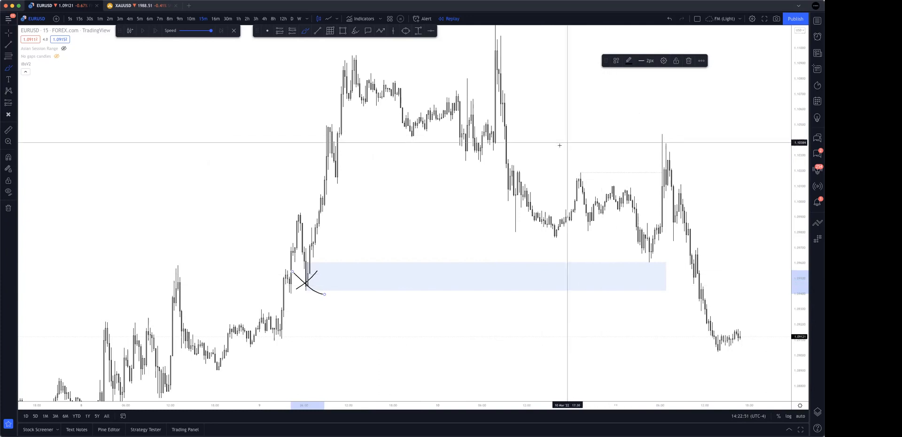
{"action": "left_click_drag", "start_coordinate": [506, 159], "coordinate": [688, 195]}
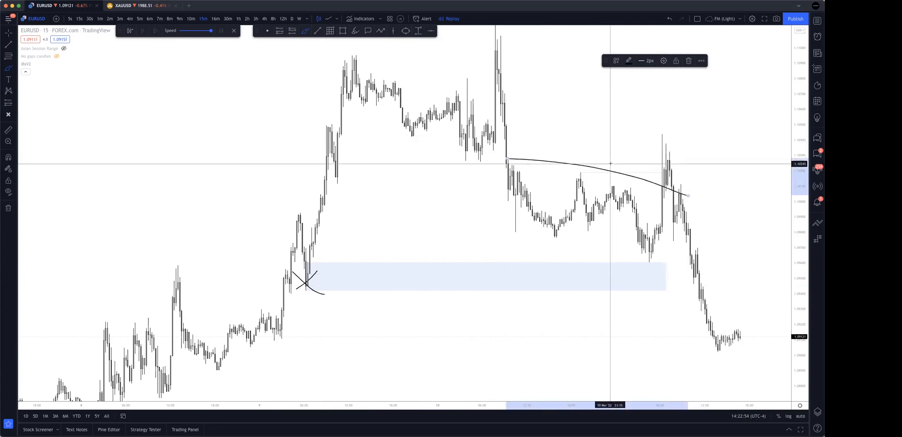
Brush two level supply lines and a falling line from the 10 March drop towards the 11 March peak, and circle that peak twice.
{"action": "left_click_drag", "start_coordinate": [500, 126], "coordinate": [729, 129]}
{"action": "left_click_drag", "start_coordinate": [498, 140], "coordinate": [714, 145]}
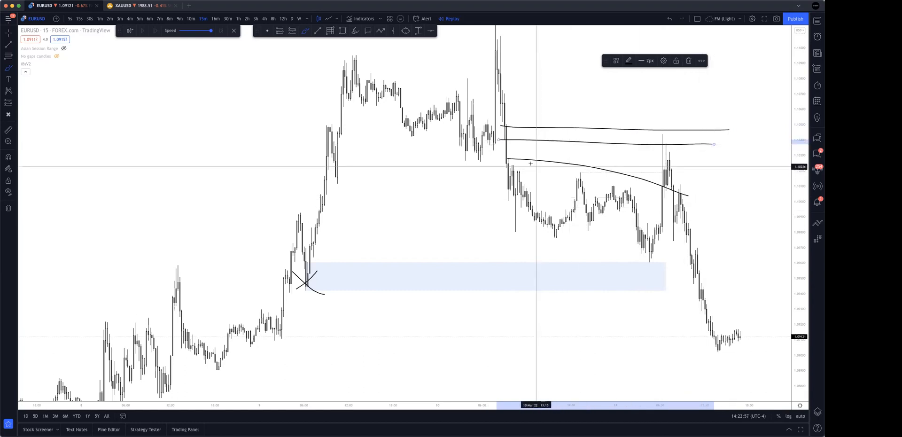
{"action": "left_click_drag", "start_coordinate": [519, 159], "coordinate": [673, 179]}
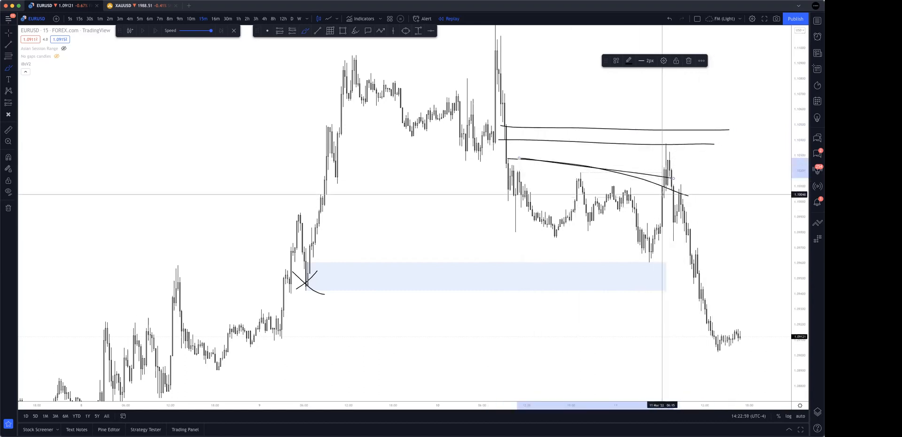
{"action": "mouse_move", "coordinate": [698, 134]}
{"action": "left_mouse_down"}
{"action": "mouse_move", "coordinate": [690, 143]}
{"action": "mouse_move", "coordinate": [655, 135]}
{"action": "left_mouse_up"}
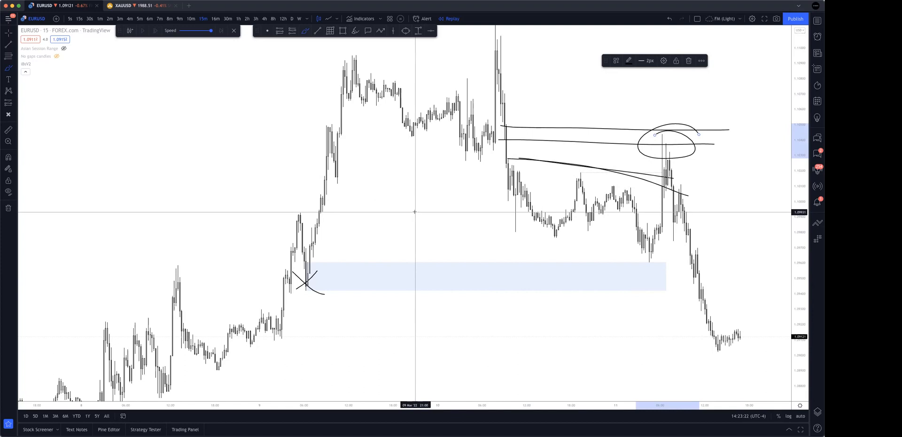
{"action": "mouse_move", "coordinate": [667, 130]}
{"action": "left_mouse_down"}
{"action": "mouse_move", "coordinate": [669, 152]}
{"action": "mouse_move", "coordinate": [667, 123]}
{"action": "left_mouse_up"}
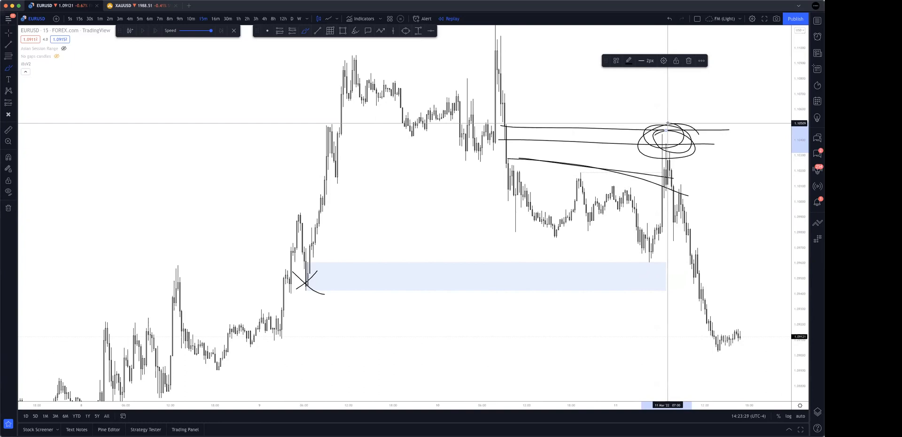
Undo all the freehand circles, supply lines, falling curves and the cross on the demand zone's origin.
{"action": "key", "text": "super+z"}
{"action": "key", "text": "super+z"}
{"action": "key", "text": "super+z"}
{"action": "key", "text": "super+z"}
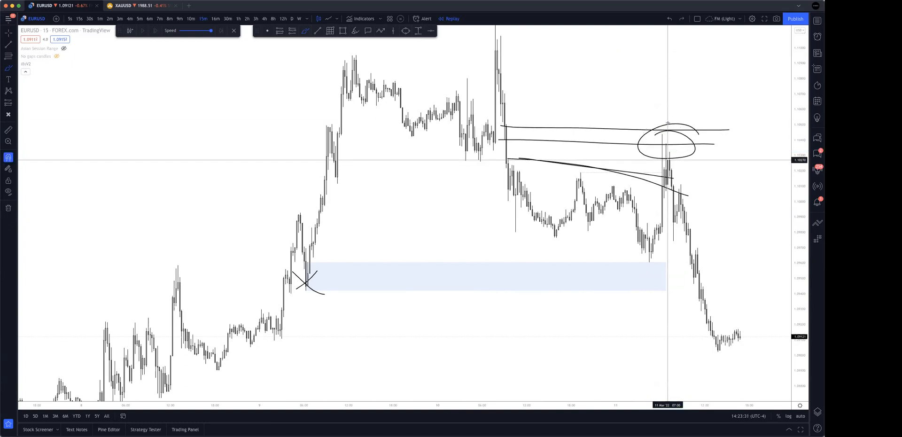
{"action": "key", "text": "super+z"}
{"action": "key", "text": "super+z"}
{"action": "key", "text": "super+z"}
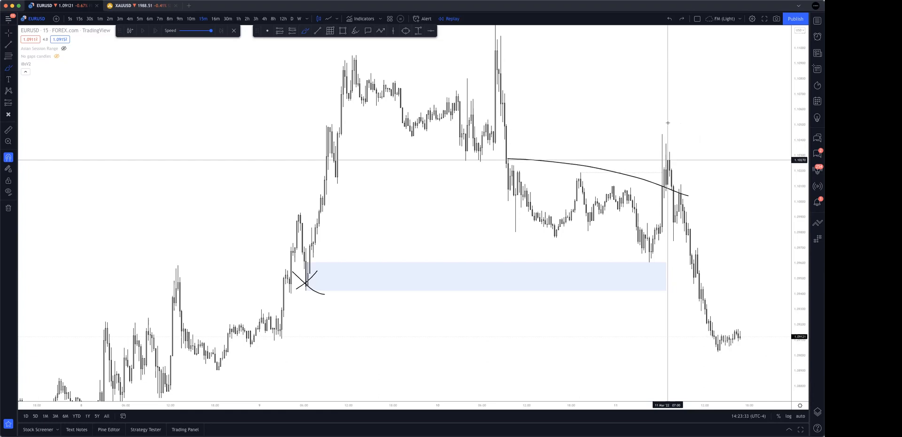
{"action": "key", "text": "super+z"}
{"action": "key", "text": "super+z"}
{"action": "key", "text": "super+z"}
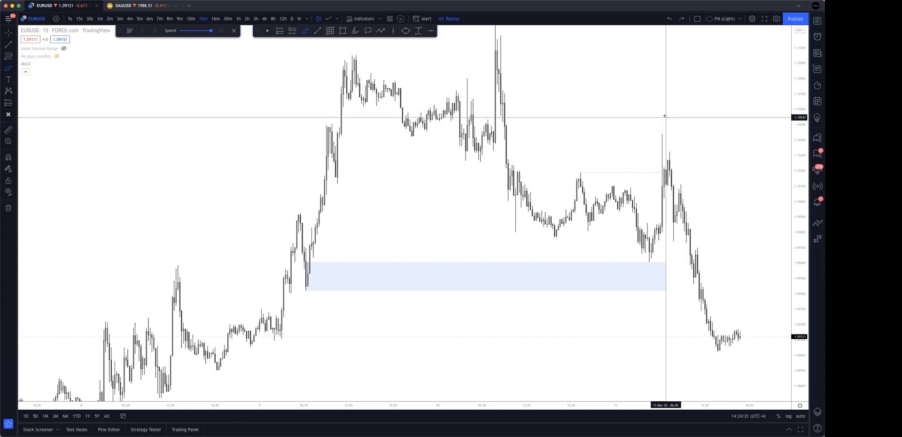
Brush a loop around the 11 March peak and undo it.
{"action": "left_click_drag", "start_coordinate": [674, 132], "coordinate": [685, 114]}
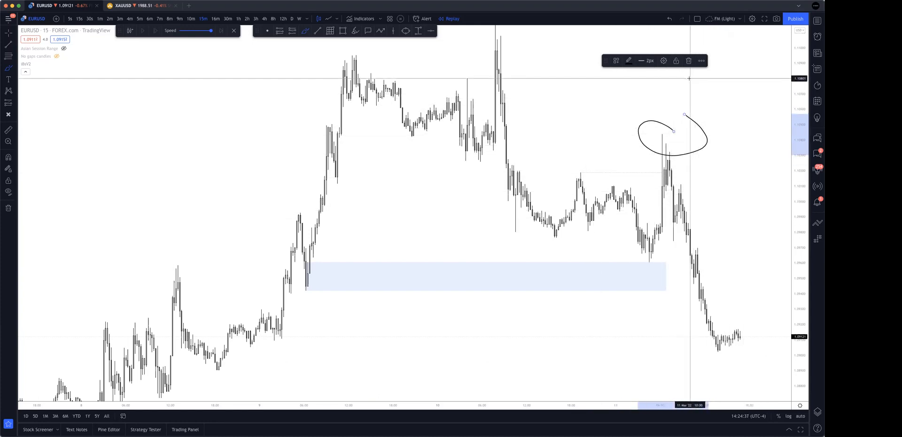
{"action": "key", "text": "super+z"}
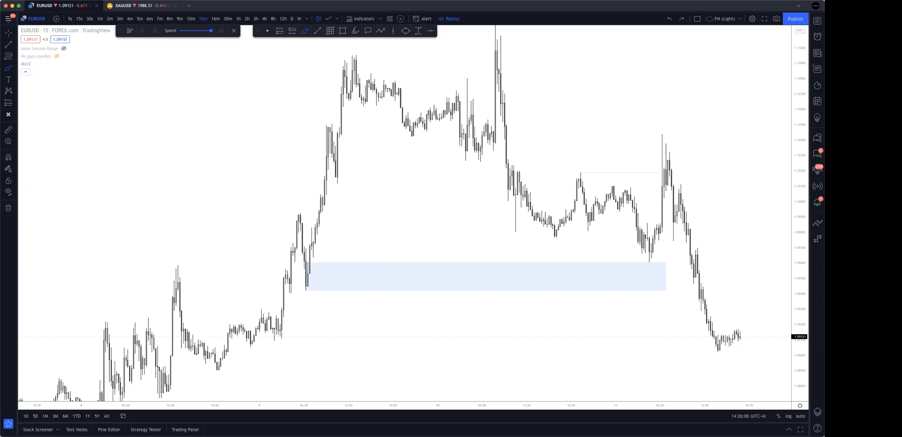
Brush paired level lines beside the brown structure sketch's two highs, a rising line to the lower pair and a falling path below.
{"action": "scroll", "coordinate": [686, 101], "scroll_direction": "down", "scroll_amount": 2}
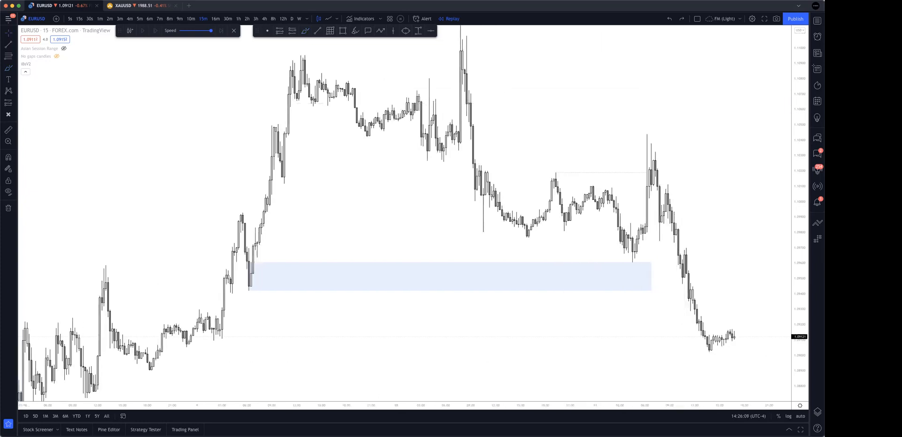
{"action": "scroll", "coordinate": [725, 127], "scroll_direction": "up", "scroll_amount": 2}
{"action": "left_click_drag", "start_coordinate": [628, 49], "coordinate": [588, 239]}
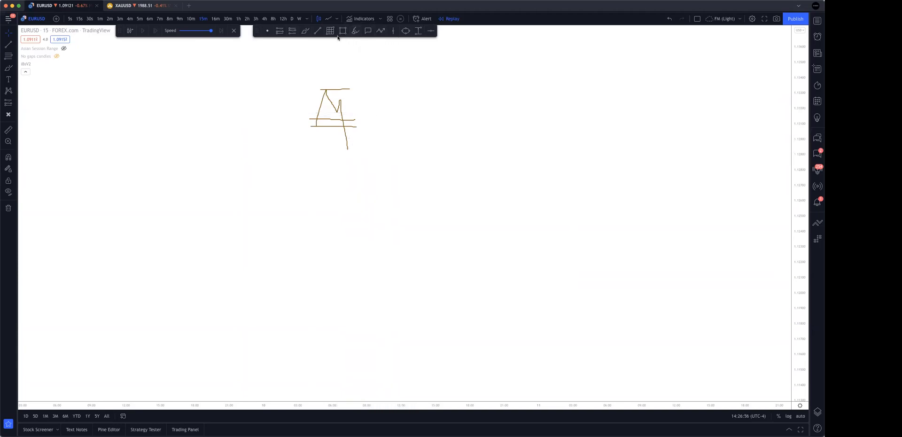
{"action": "left_click", "coordinate": [305, 31]}
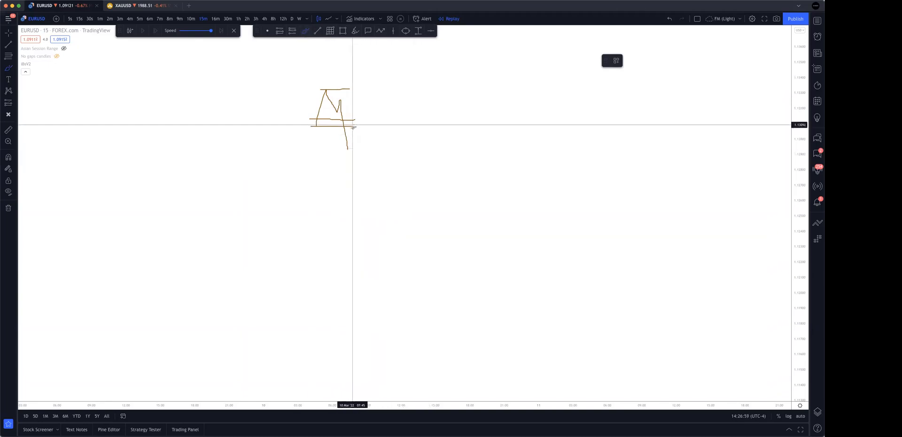
{"action": "left_click", "coordinate": [341, 100]}
{"action": "mouse_move", "coordinate": [342, 100]}
{"action": "left_mouse_down"}
{"action": "mouse_move", "coordinate": [398, 100]}
{"action": "mouse_move", "coordinate": [355, 149]}
{"action": "left_mouse_up"}
{"action": "left_click_drag", "start_coordinate": [325, 87], "coordinate": [358, 86]}
{"action": "left_click_drag", "start_coordinate": [320, 94], "coordinate": [375, 94]}
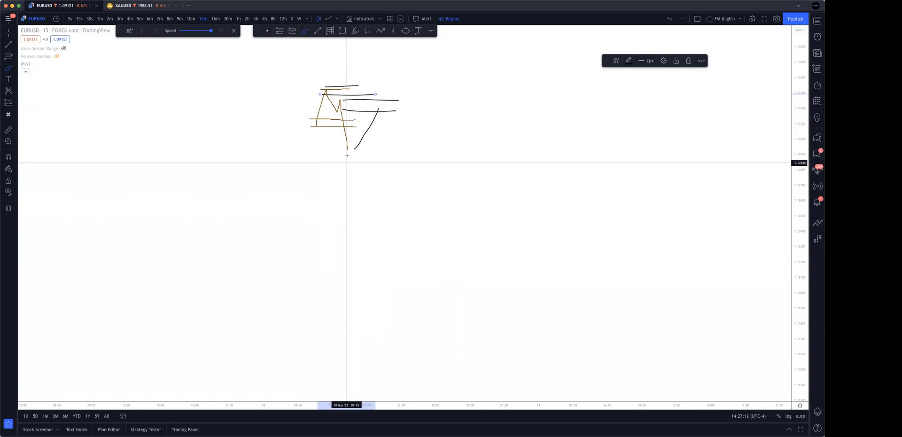
{"action": "mouse_move", "coordinate": [344, 123]}
{"action": "left_mouse_down"}
{"action": "mouse_move", "coordinate": [362, 135]}
{"action": "mouse_move", "coordinate": [344, 128]}
{"action": "mouse_move", "coordinate": [378, 177]}
{"action": "left_mouse_up"}
{"action": "mouse_move", "coordinate": [335, 98]}
{"action": "left_mouse_down"}
{"action": "mouse_move", "coordinate": [346, 100]}
{"action": "mouse_move", "coordinate": [334, 99]}
{"action": "mouse_move", "coordinate": [350, 98]}
{"action": "mouse_move", "coordinate": [335, 97]}
{"action": "mouse_move", "coordinate": [345, 92]}
{"action": "left_mouse_up"}
Undo the black level lines and the rising and falling paths around the brown sketch.
{"action": "key", "text": "super+z"}
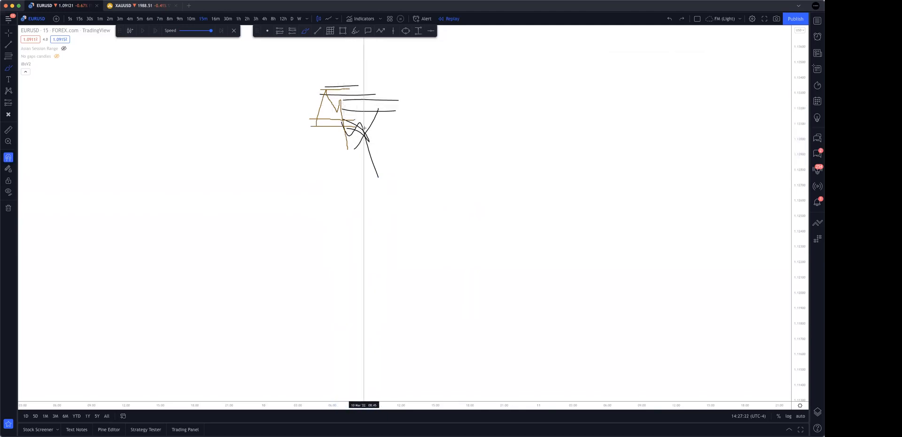
{"action": "key", "text": "super+z"}
{"action": "key", "text": "super+z"}
{"action": "key", "text": "super+z"}
{"action": "key", "text": "super+z"}
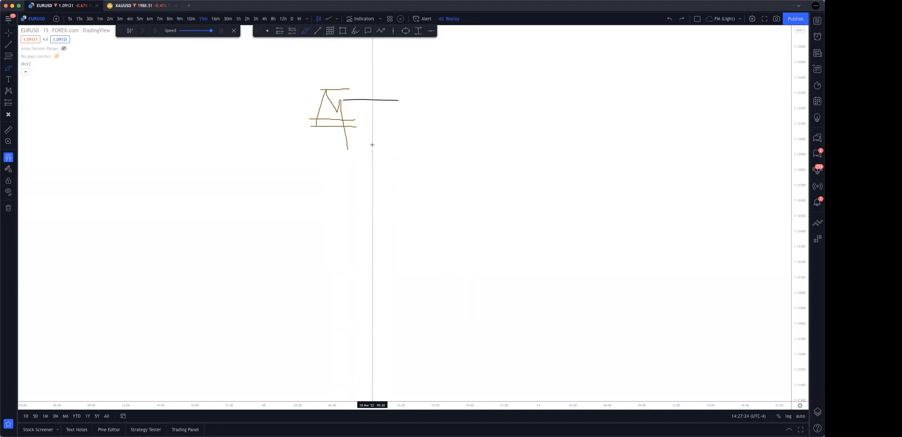
Brush a rise from the brown sketch's low to two level lines at its top, a drop from there, and arcs over the lower high.
{"action": "mouse_move", "coordinate": [347, 148]}
{"action": "left_mouse_down"}
{"action": "mouse_move", "coordinate": [363, 115]}
{"action": "mouse_move", "coordinate": [347, 101]}
{"action": "mouse_move", "coordinate": [378, 87]}
{"action": "left_mouse_up"}
{"action": "left_click_drag", "start_coordinate": [321, 91], "coordinate": [384, 94]}
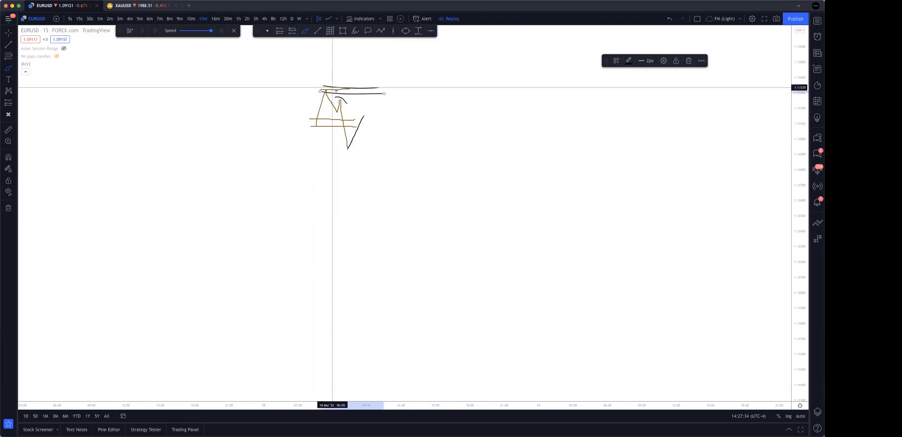
{"action": "mouse_move", "coordinate": [364, 121]}
{"action": "left_mouse_down"}
{"action": "mouse_move", "coordinate": [367, 103]}
{"action": "mouse_move", "coordinate": [387, 123]}
{"action": "mouse_move", "coordinate": [392, 149]}
{"action": "left_mouse_up"}
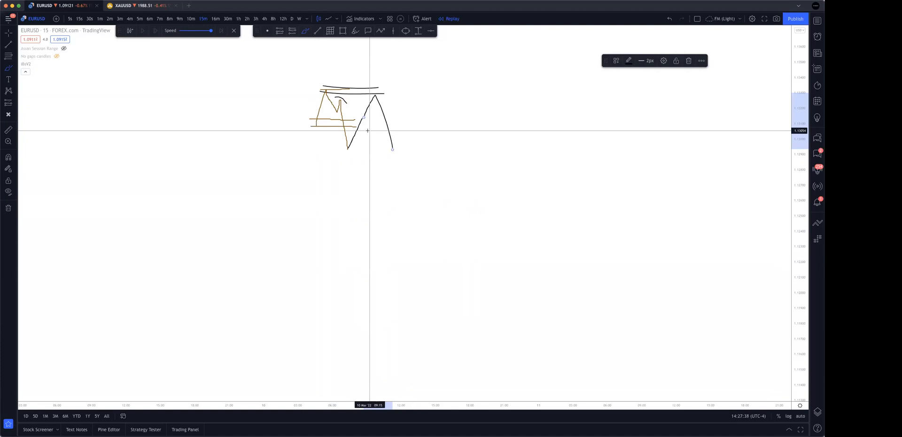
{"action": "left_click_drag", "start_coordinate": [352, 94], "coordinate": [335, 90]}
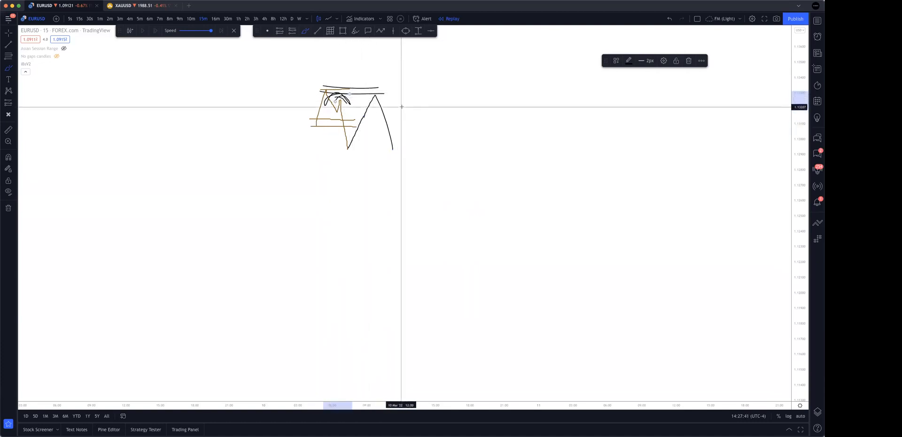
Undo the rise-and-drop path, the two top level lines and the arcs over the lower high.
{"action": "key", "text": "super+z"}
{"action": "key", "text": "super+z"}
{"action": "key", "text": "super+z"}
{"action": "key", "text": "super+z"}
{"action": "key", "text": "super+z"}
{"action": "key", "text": "super+z"}
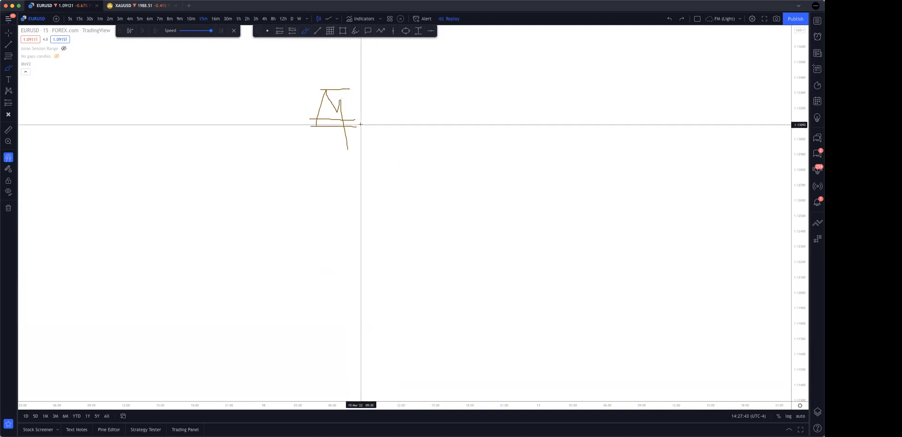
Brush a lower low, two level lines at the sketch's lower high, a rally into them with a drop, and circles around the turn.
{"action": "left_click_drag", "start_coordinate": [346, 150], "coordinate": [360, 133]}
{"action": "left_click_drag", "start_coordinate": [375, 181], "coordinate": [378, 183]}
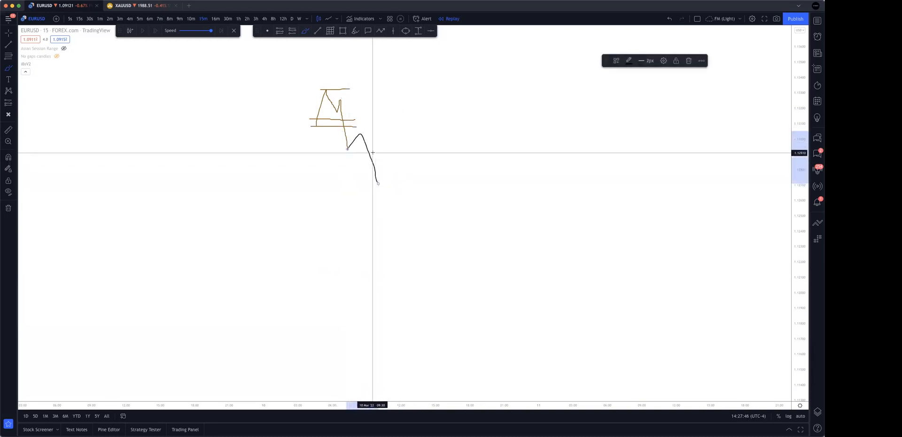
{"action": "left_click_drag", "start_coordinate": [343, 100], "coordinate": [370, 99]}
{"action": "left_click_drag", "start_coordinate": [345, 111], "coordinate": [376, 113]}
{"action": "mouse_move", "coordinate": [375, 183]}
{"action": "left_mouse_down"}
{"action": "mouse_move", "coordinate": [395, 106]}
{"action": "mouse_move", "coordinate": [447, 223]}
{"action": "left_mouse_up"}
{"action": "mouse_move", "coordinate": [399, 103]}
{"action": "left_mouse_down"}
{"action": "mouse_move", "coordinate": [373, 122]}
{"action": "mouse_move", "coordinate": [401, 113]}
{"action": "left_mouse_up"}
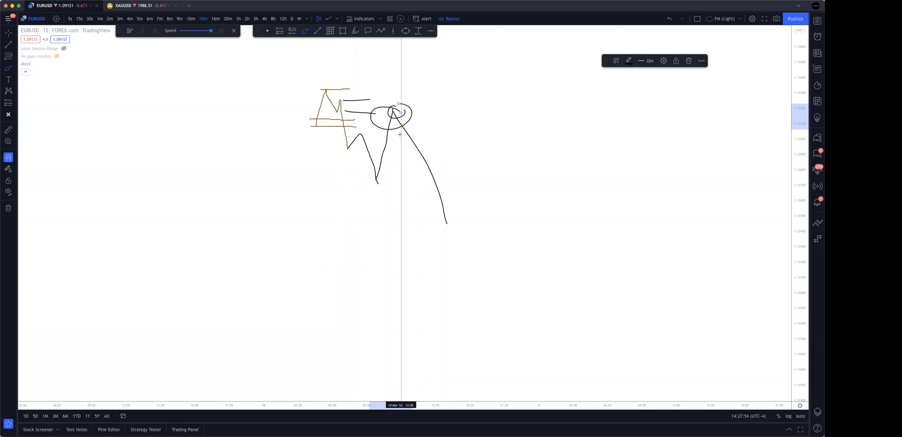
Undo the circles, the rally and drop, the level lines and the lower-low path.
{"action": "key", "text": "super+z"}
{"action": "key", "text": "super+z"}
{"action": "key", "text": "super+z"}
{"action": "key", "text": "super+z"}
{"action": "key", "text": "super+z"}
{"action": "key", "text": "super+z"}
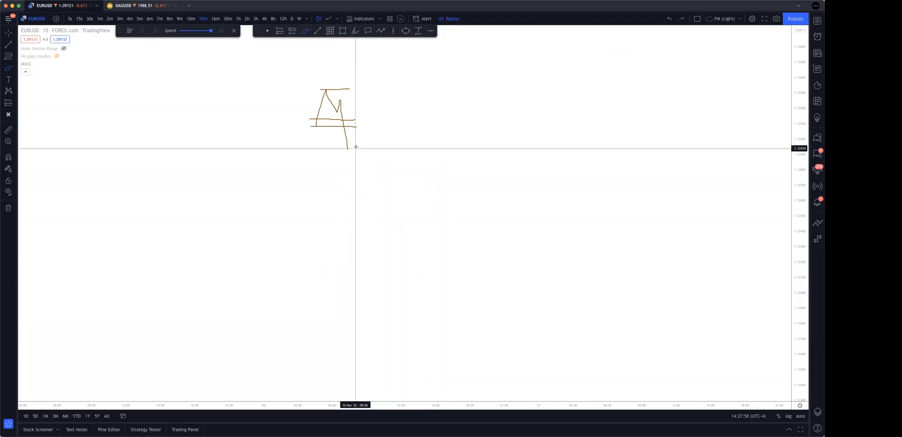
Brush a rise from the brown sketch's low and two long level lines from its top, and undo them.
{"action": "mouse_move", "coordinate": [347, 149]}
{"action": "left_mouse_down"}
{"action": "mouse_move", "coordinate": [369, 103]}
{"action": "mouse_move", "coordinate": [418, 95]}
{"action": "left_mouse_up"}
{"action": "left_click_drag", "start_coordinate": [324, 88], "coordinate": [449, 94]}
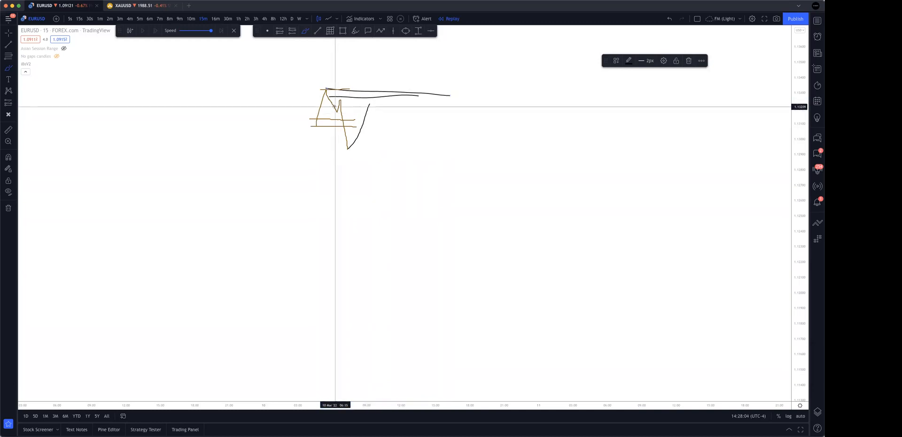
{"action": "key", "text": "super+z"}
{"action": "key", "text": "super+z"}
{"action": "key", "text": "super+z"}
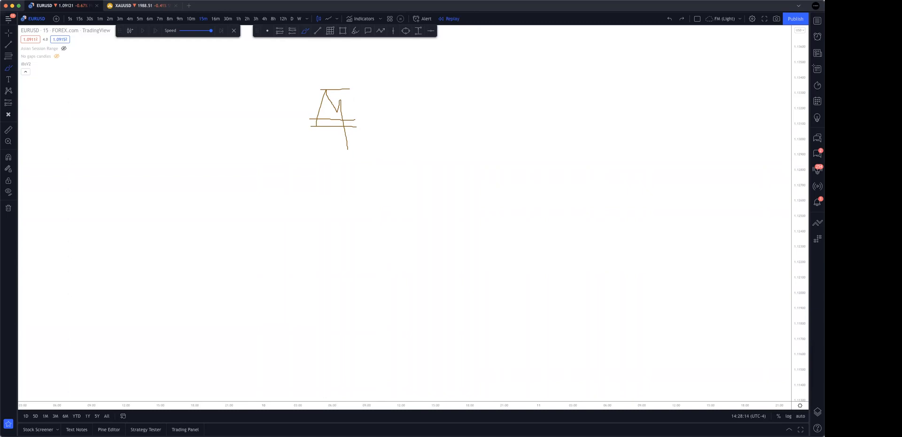
Undo the remaining brown structure sketch above the chart.
{"action": "key", "text": "super+z"}
{"action": "key", "text": "super+z"}
{"action": "key", "text": "super+z"}
{"action": "key", "text": "super+z"}
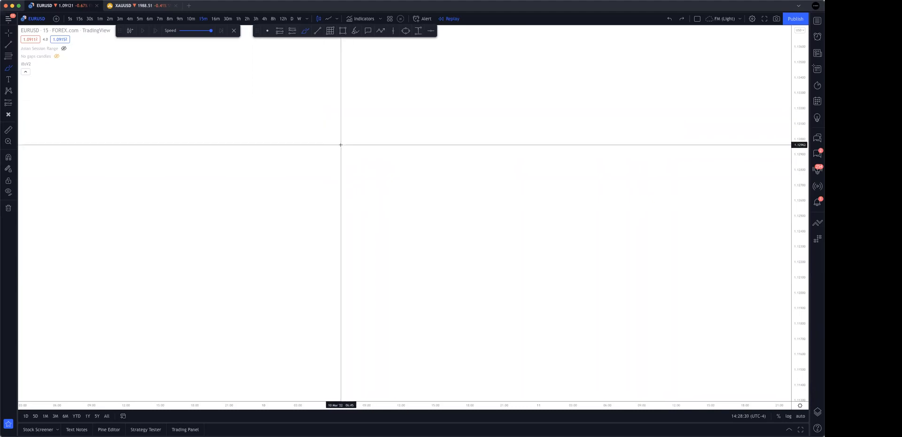
Brush a slightly rising line and draw a wide rectangle in the empty chart area, deleting each one.
{"action": "left_click_drag", "start_coordinate": [288, 146], "coordinate": [435, 131]}
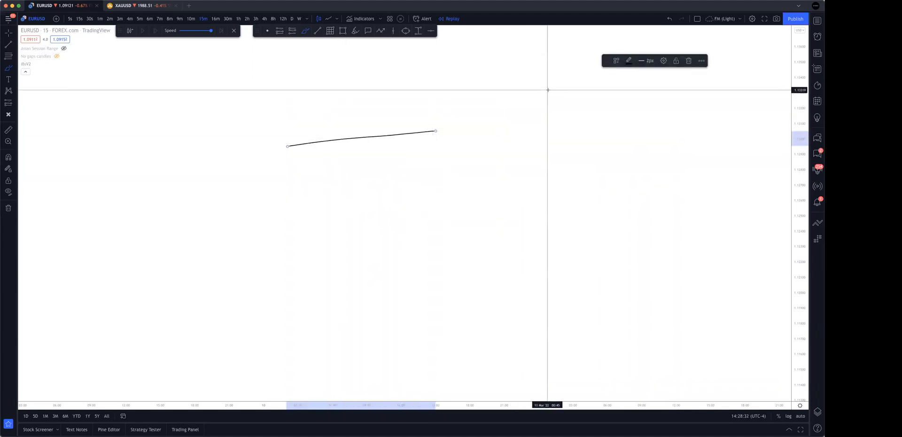
{"action": "key", "text": "Delete"}
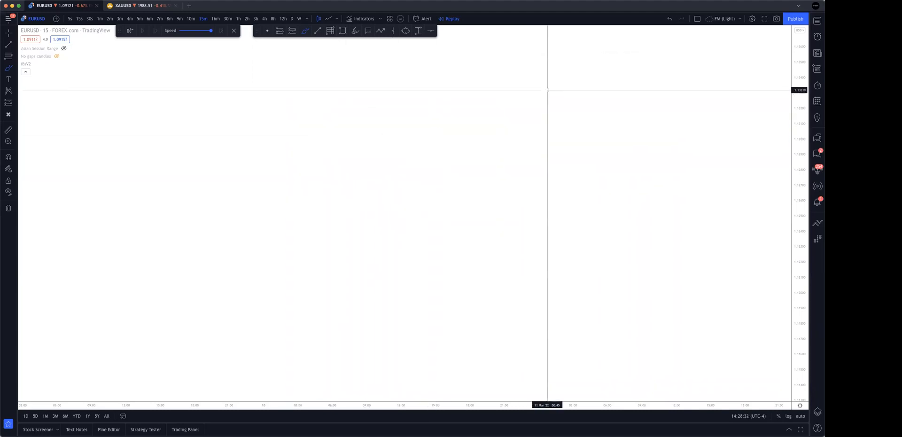
{"action": "left_click", "coordinate": [344, 31]}
{"action": "left_click_drag", "start_coordinate": [248, 106], "coordinate": [497, 123]}
{"action": "key", "text": "Delete"}
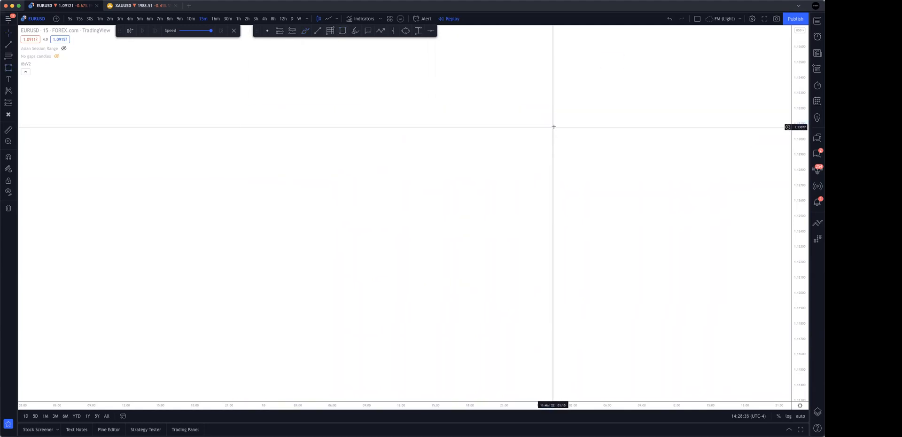
Examine the EURUSD swings from the demand zone to the 11 March sell-off at a wider and a closer scale.
{"action": "left_click_drag", "start_coordinate": [800, 87], "coordinate": [772, 300]}
{"action": "scroll", "coordinate": [680, 323], "scroll_direction": "down", "scroll_amount": 3}
{"action": "left_click_drag", "start_coordinate": [636, 333], "coordinate": [525, 115]}
{"action": "scroll", "coordinate": [555, 188], "scroll_direction": "down", "scroll_amount": 2}
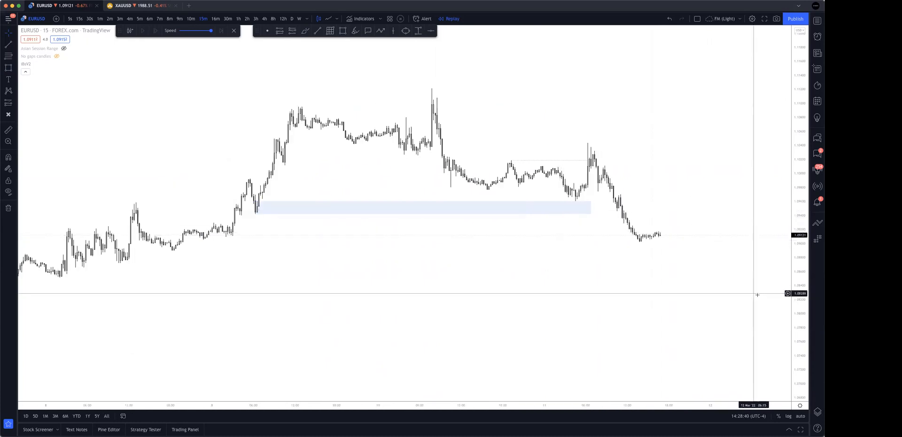
{"action": "left_click_drag", "start_coordinate": [693, 227], "coordinate": [709, 250]}
{"action": "left_click_drag", "start_coordinate": [802, 336], "coordinate": [744, 239]}
{"action": "scroll", "coordinate": [744, 240], "scroll_direction": "up", "scroll_amount": 2}
{"action": "scroll", "coordinate": [743, 239], "scroll_direction": "up", "scroll_amount": 2}
{"action": "scroll", "coordinate": [706, 199], "scroll_direction": "left", "scroll_amount": 3}
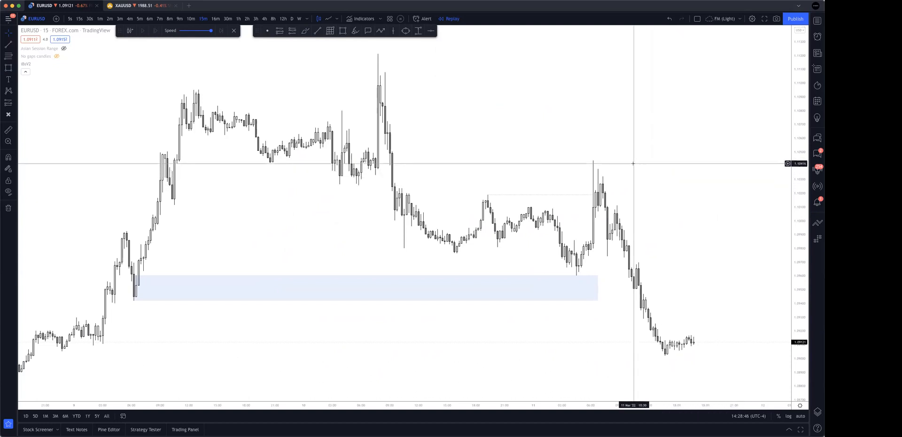
{"action": "scroll", "coordinate": [752, 215], "scroll_direction": "up", "scroll_amount": 1}
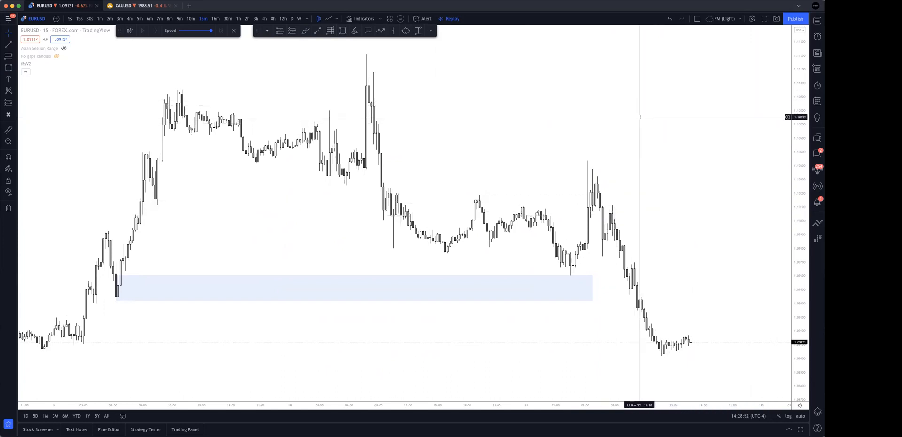
Brush the numbers 4, 15 and 1 above the 11 March peak, with left-pointing arrows below the 4 and between 15 and 1.
{"action": "left_click", "coordinate": [304, 31]}
{"action": "mouse_move", "coordinate": [584, 123]}
{"action": "left_mouse_down"}
{"action": "mouse_move", "coordinate": [466, 147]}
{"action": "mouse_move", "coordinate": [445, 166]}
{"action": "mouse_move", "coordinate": [517, 164]}
{"action": "left_mouse_up"}
{"action": "mouse_move", "coordinate": [528, 79]}
{"action": "left_mouse_down"}
{"action": "mouse_move", "coordinate": [560, 98]}
{"action": "mouse_move", "coordinate": [553, 112]}
{"action": "left_mouse_up"}
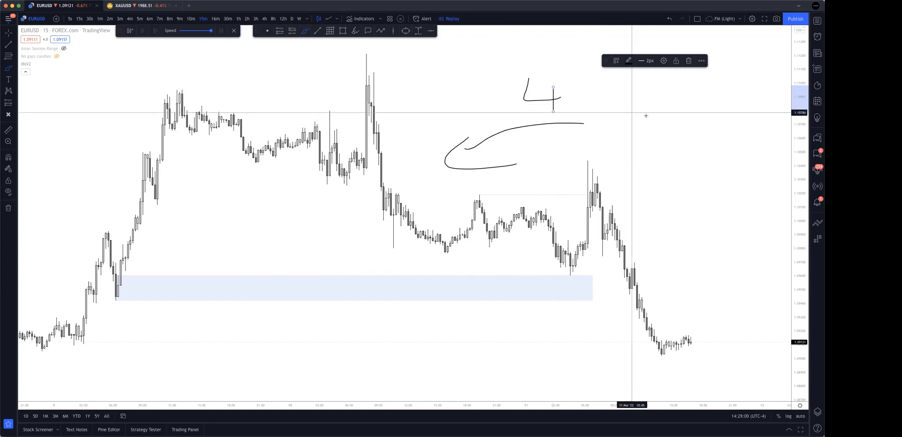
{"action": "left_click_drag", "start_coordinate": [602, 79], "coordinate": [619, 133]}
{"action": "mouse_move", "coordinate": [632, 98]}
{"action": "left_mouse_down"}
{"action": "mouse_move", "coordinate": [664, 140]}
{"action": "mouse_move", "coordinate": [650, 136]}
{"action": "left_mouse_up"}
{"action": "left_click_drag", "start_coordinate": [620, 88], "coordinate": [676, 91]}
{"action": "mouse_move", "coordinate": [753, 107]}
{"action": "left_mouse_down"}
{"action": "mouse_move", "coordinate": [696, 118]}
{"action": "mouse_move", "coordinate": [717, 142]}
{"action": "left_mouse_up"}
{"action": "left_click_drag", "start_coordinate": [765, 101], "coordinate": [767, 156]}
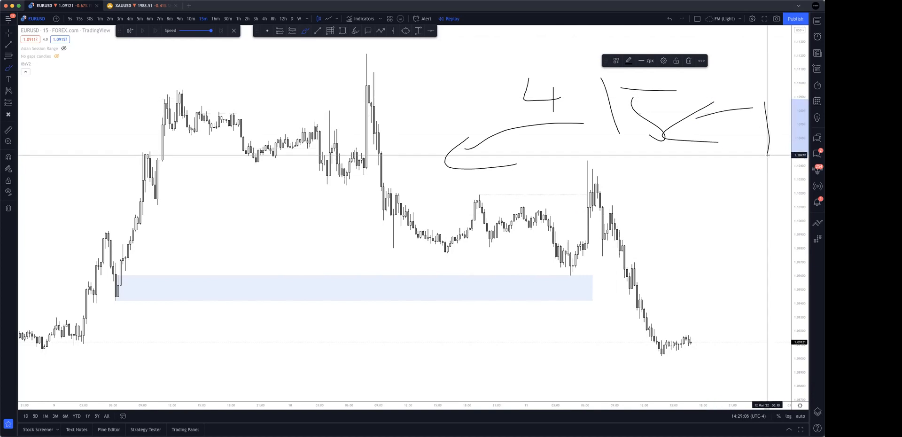
Brush a large loop around the handwritten numbers and arrows and undo it.
{"action": "scroll", "coordinate": [752, 159], "scroll_direction": "right", "scroll_amount": 5}
{"action": "mouse_move", "coordinate": [554, 84]}
{"action": "left_mouse_down"}
{"action": "mouse_move", "coordinate": [480, 66]}
{"action": "mouse_move", "coordinate": [283, 172]}
{"action": "mouse_move", "coordinate": [381, 87]}
{"action": "left_mouse_up"}
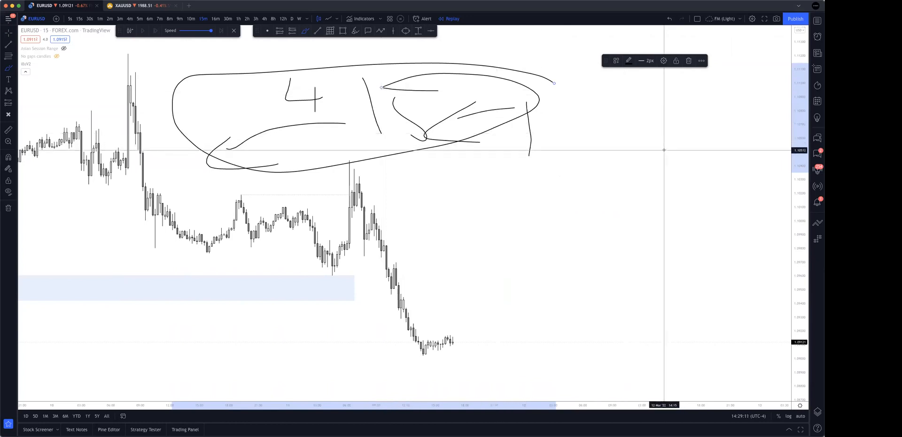
{"action": "key", "text": "super+z"}
Undo all the handwritten numbers and arrows above the 11 March peak.
{"action": "scroll", "coordinate": [664, 150], "scroll_direction": "left", "scroll_amount": 5}
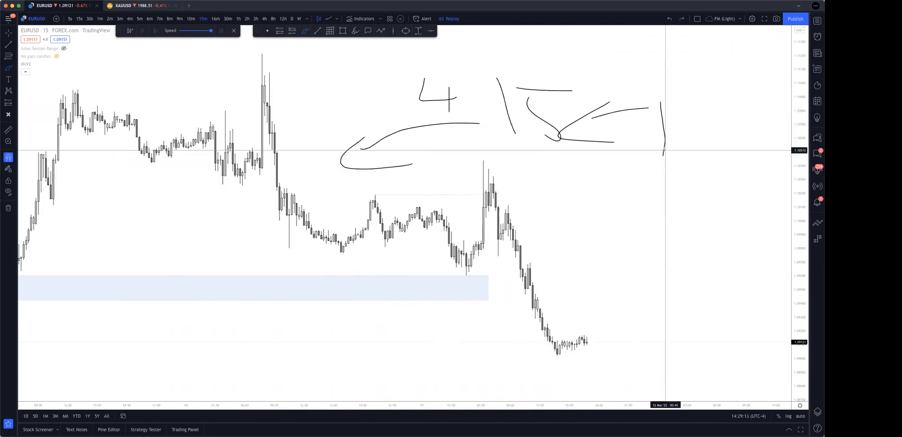
{"action": "key", "text": "super+z"}
{"action": "key", "text": "super+z"}
{"action": "key", "text": "super+z"}
{"action": "key", "text": "super+z"}
{"action": "key", "text": "super+z"}
{"action": "key", "text": "super+z"}
{"action": "key", "text": "super+z"}
{"action": "key", "text": "super+z"}
{"action": "key", "text": "super+z"}
{"action": "key", "text": "super+z"}
{"action": "key", "text": "super+z"}
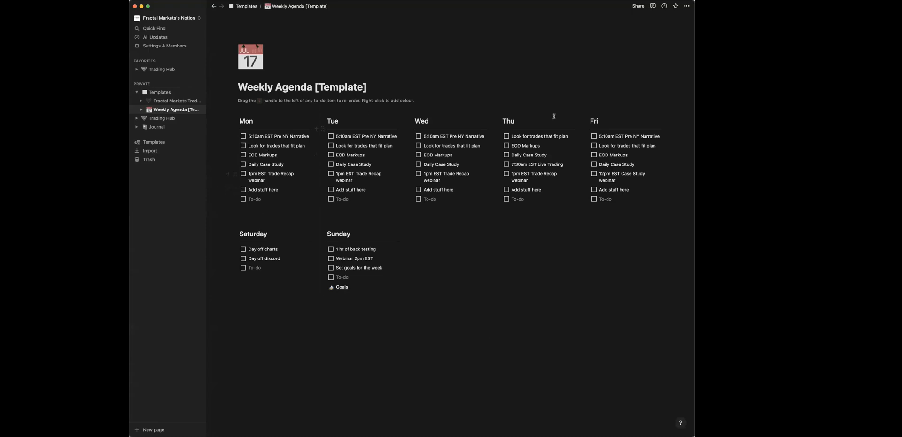
In Notion's Weekly Agenda template, expand the abbreviated weekday headings to Monday, Tuesday, Wednesday, Thursday and Friday.
{"action": "left_click", "coordinate": [259, 120]}
{"action": "type", "text": "day"}
{"action": "left_click", "coordinate": [353, 123]}
{"action": "type", "text": "sday"}
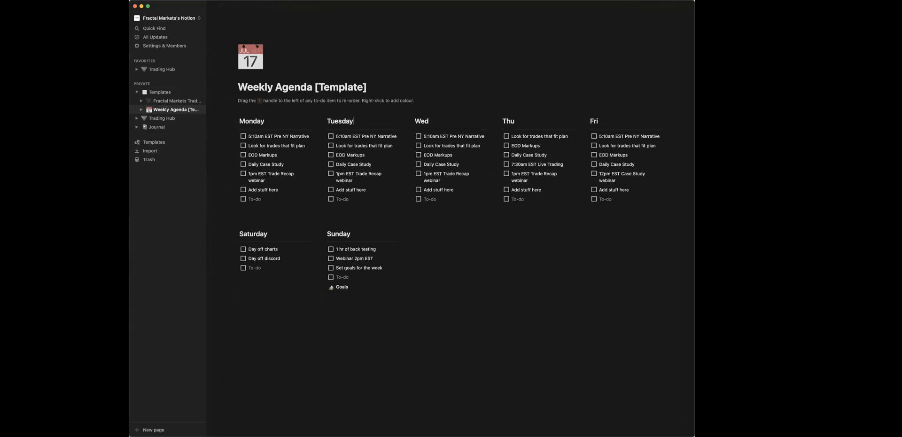
{"action": "left_click", "coordinate": [456, 122]}
{"action": "type", "text": "nesday"}
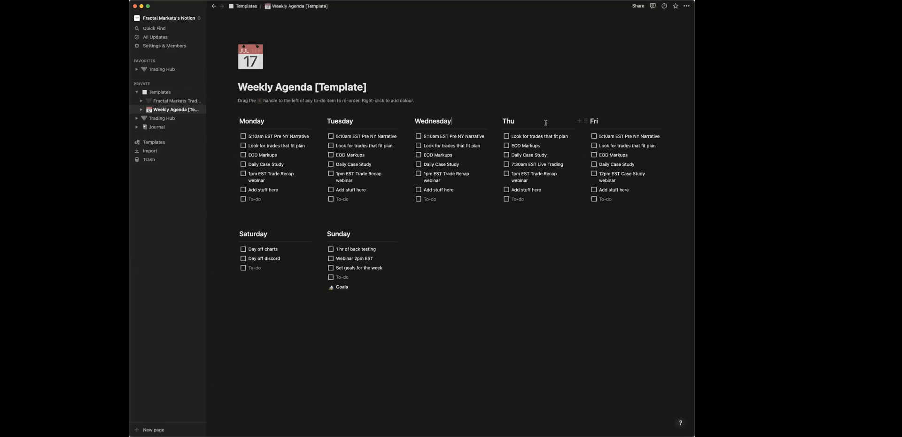
{"action": "type", "text": "rsday"}
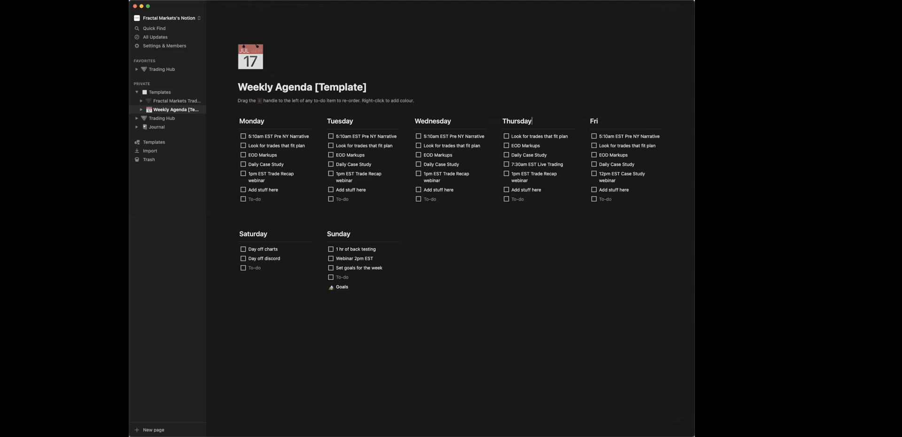
{"action": "left_click", "coordinate": [618, 119]}
{"action": "type", "text": "day"}
{"action": "left_click", "coordinate": [547, 225]}
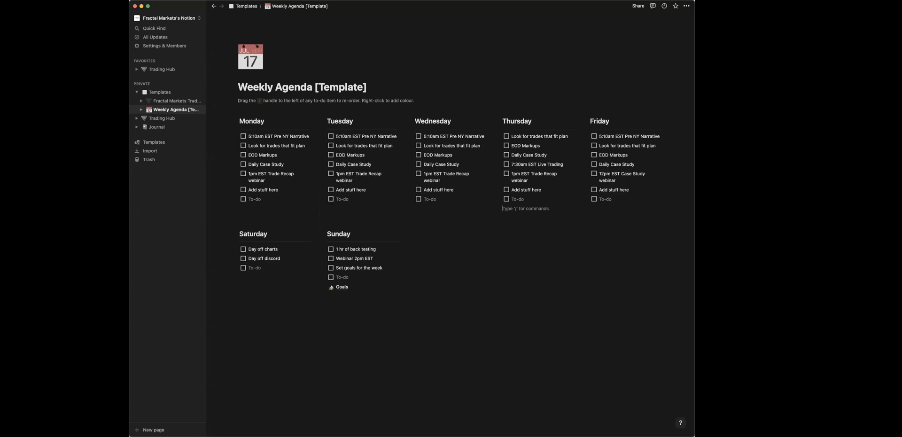
Insert a Today 2:00 PM date mention at the end of Sunday's Webinar to-do.
{"action": "left_click", "coordinate": [365, 259]}
{"action": "left_click", "coordinate": [381, 262]}
{"action": "type", "text": "@"}
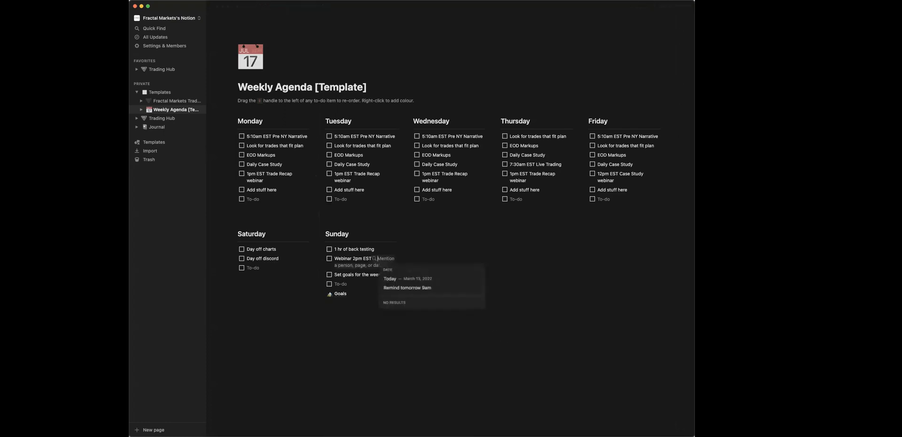
{"action": "type", "text": "2pm"}
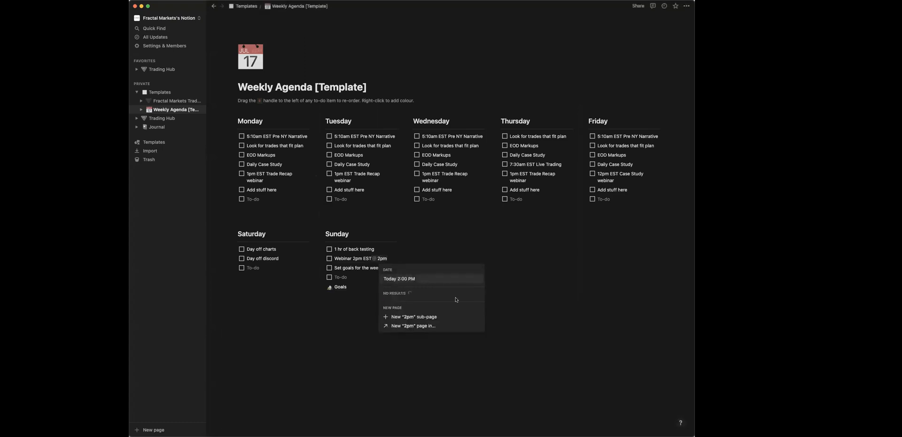
{"action": "left_click", "coordinate": [441, 280]}
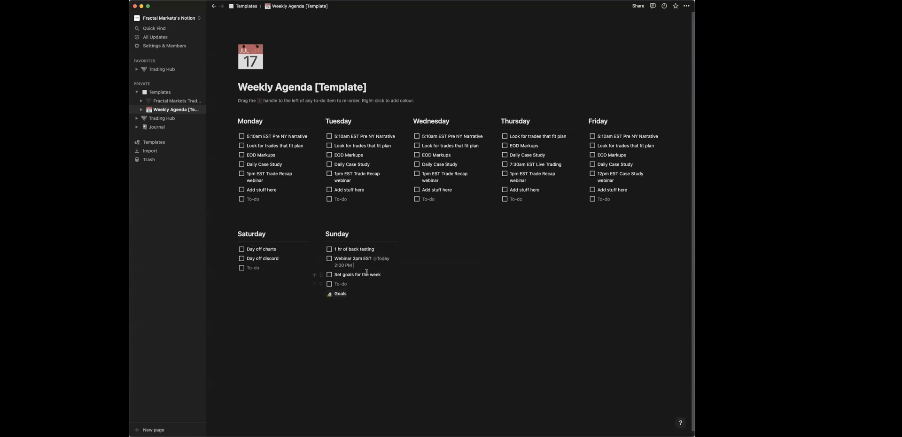
Delete the plain text "2pm EST" from Sunday's Webinar to-do, leaving only the date mention after the word.
{"action": "left_click_drag", "start_coordinate": [371, 259], "coordinate": [353, 259]}
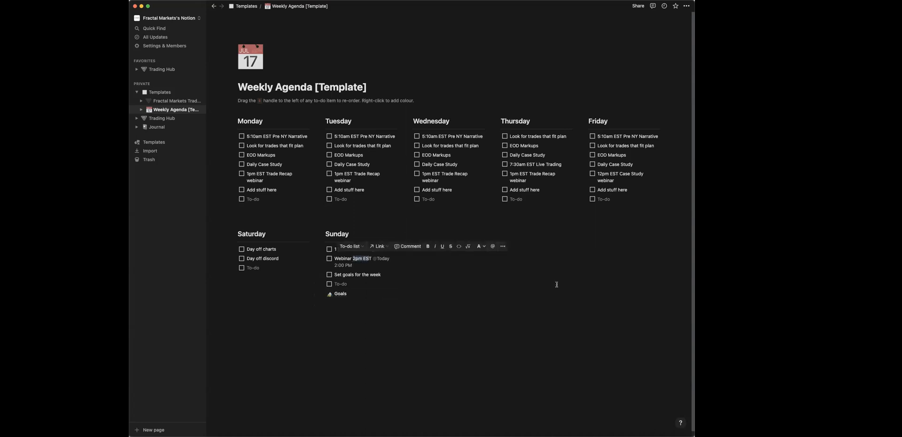
{"action": "type", "text": "T"}
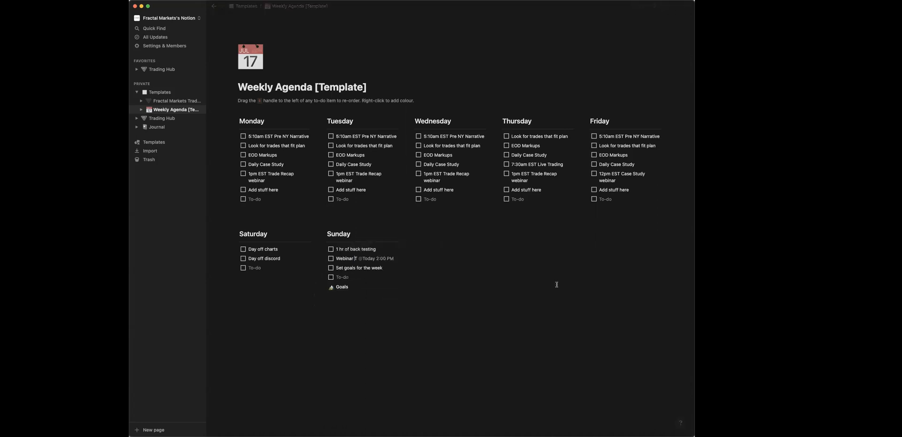
{"action": "left_click", "coordinate": [358, 259]}
{"action": "key", "text": "Escape"}
{"action": "key", "text": "BackSpace"}
Set the webinar date mention's reminder to At time of event and close the date settings.
{"action": "mouse_move", "coordinate": [362, 260]}
{"action": "left_click", "coordinate": [362, 259]}
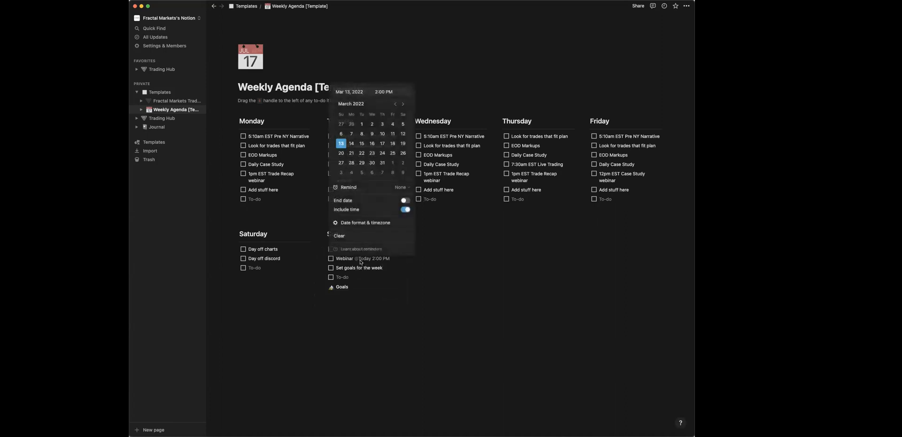
{"action": "left_click", "coordinate": [408, 187]}
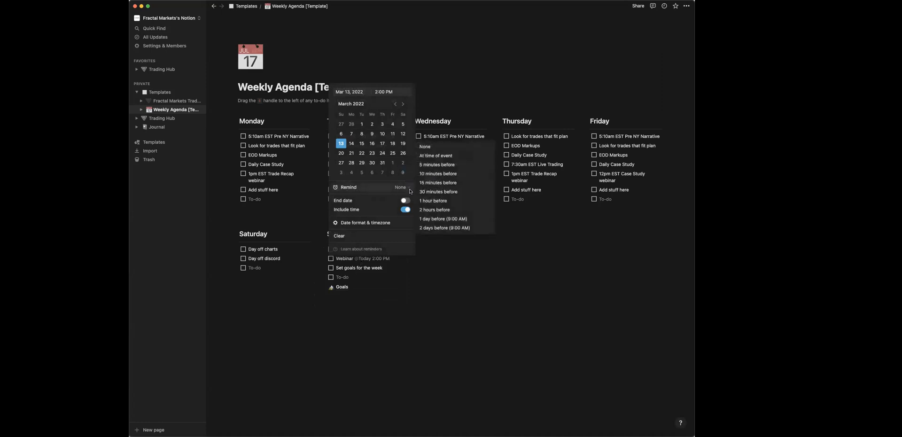
{"action": "left_click", "coordinate": [432, 156]}
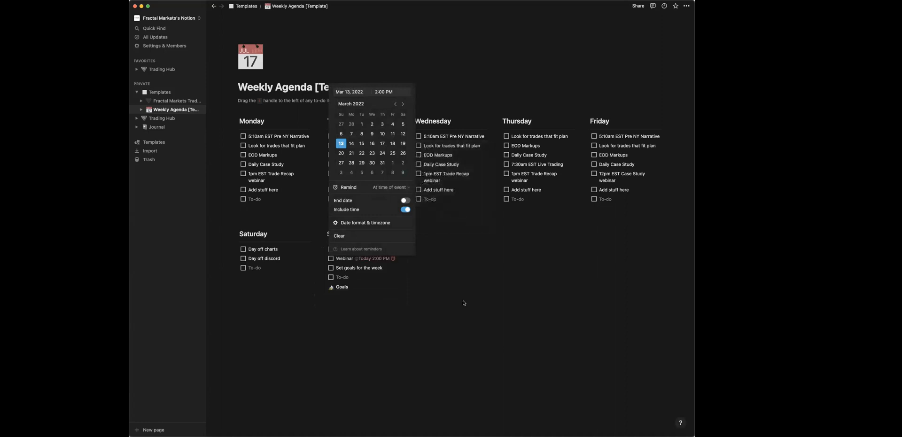
{"action": "left_click", "coordinate": [493, 365]}
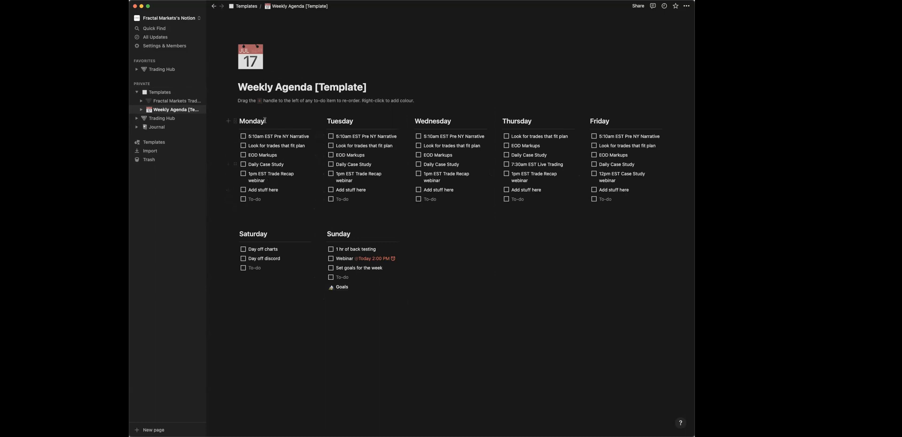
Add a trial to-do reading "h" at the end of Monday's list and delete it again.
{"action": "left_click", "coordinate": [256, 199]}
{"action": "type", "text": "h"}
{"action": "key", "text": "Return"}
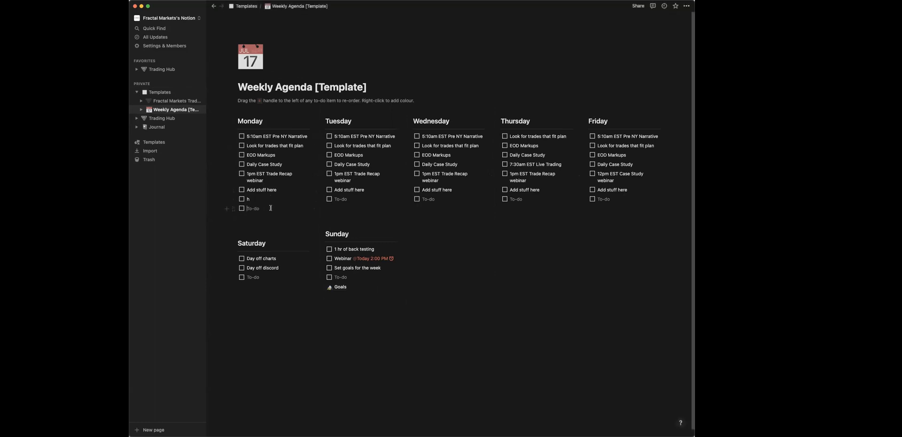
{"action": "key", "text": "BackSpace"}
{"action": "key", "text": "BackSpace"}
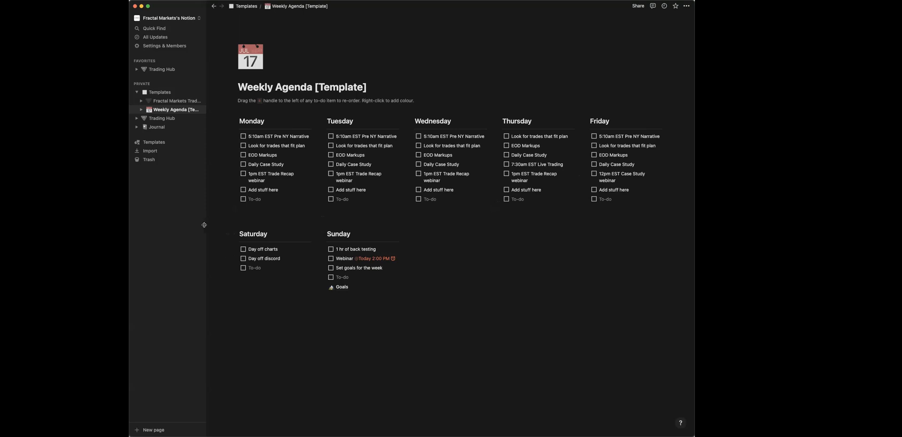
Open the Goal Title HERE card on Sunday's Goals page and review the available tag options.
{"action": "left_click", "coordinate": [342, 287]}
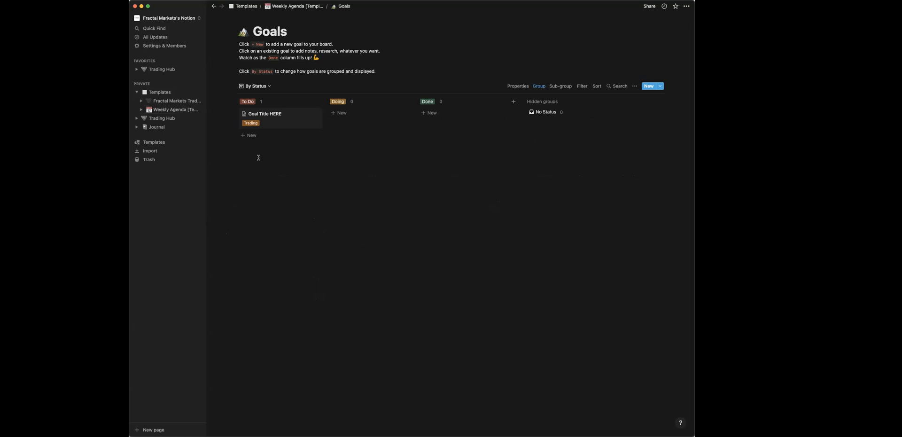
{"action": "left_click", "coordinate": [264, 115]}
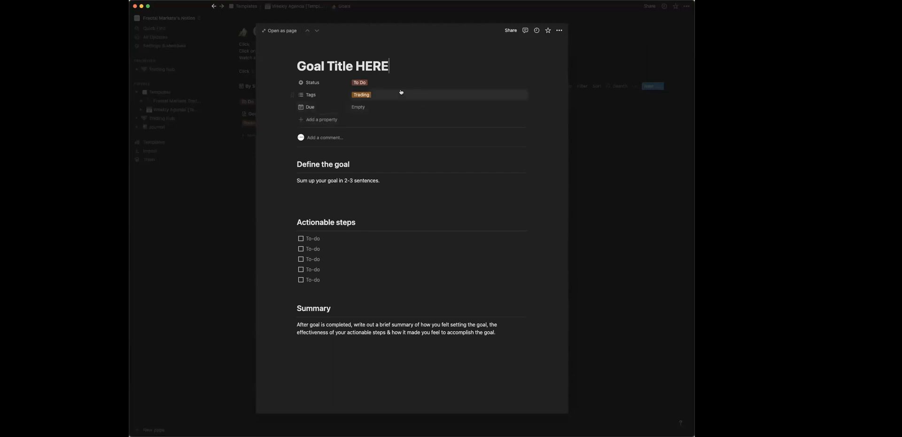
{"action": "left_click", "coordinate": [399, 65]}
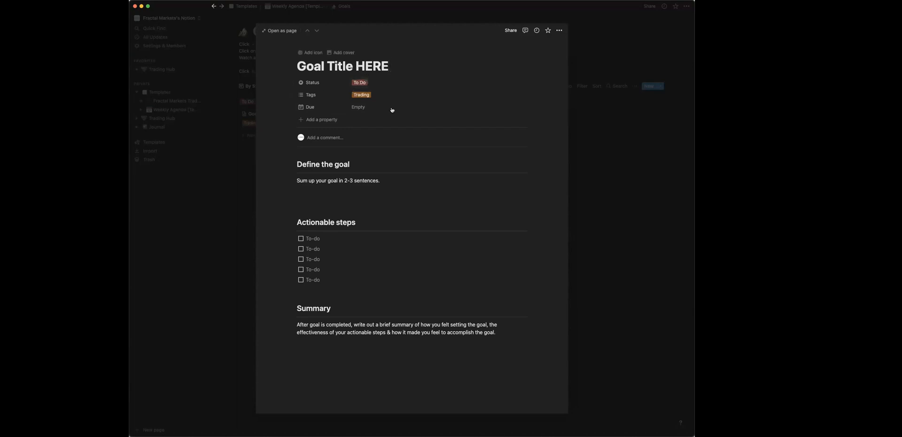
{"action": "left_click", "coordinate": [369, 95]}
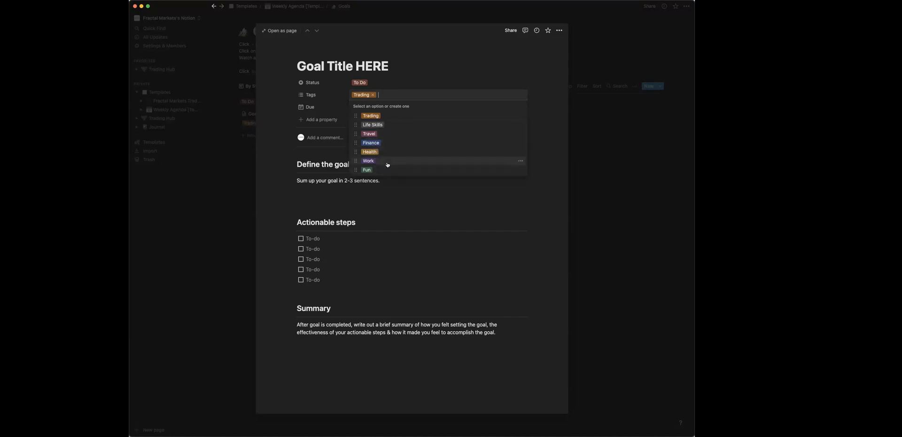
{"action": "left_click", "coordinate": [423, 194]}
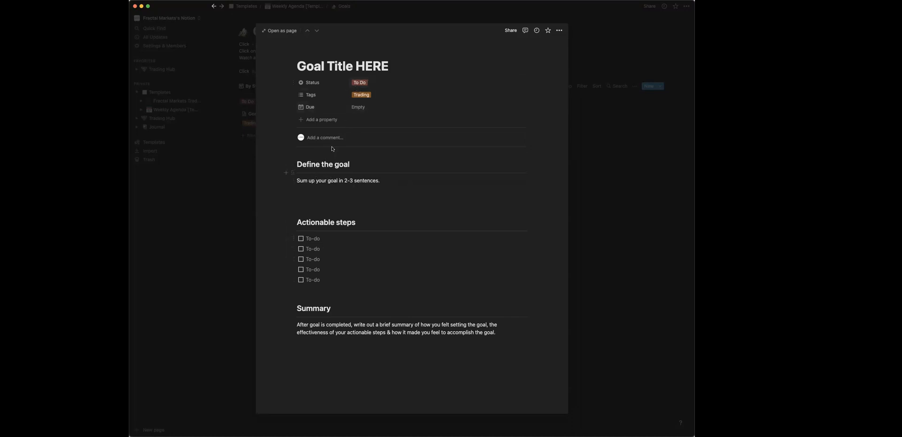
Change the goal card's status to Doing and on to Done, and close the card after pointing out its Summary text.
{"action": "left_click", "coordinate": [360, 83]}
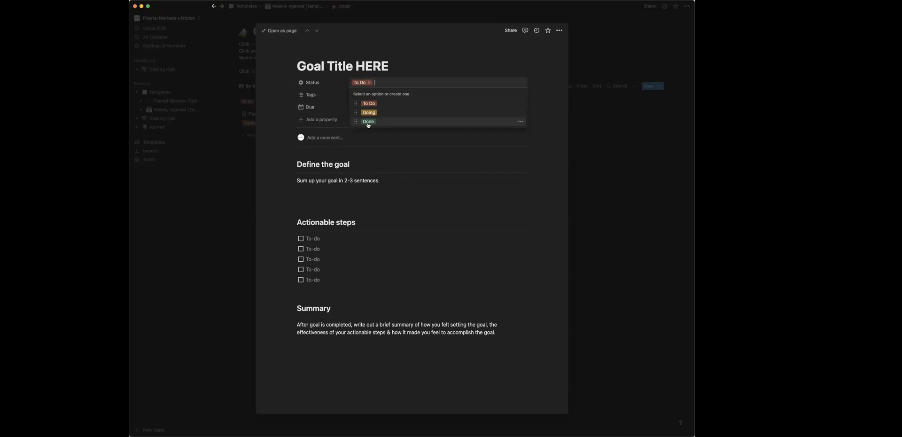
{"action": "left_click", "coordinate": [369, 113]}
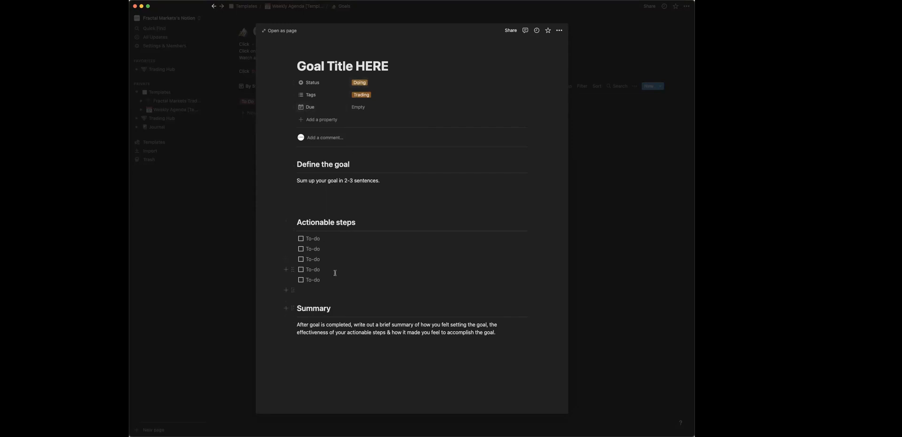
{"action": "left_click", "coordinate": [359, 82]}
{"action": "left_click", "coordinate": [368, 122]}
{"action": "left_click_drag", "start_coordinate": [296, 325], "coordinate": [388, 332]}
{"action": "left_click", "coordinate": [598, 316]}
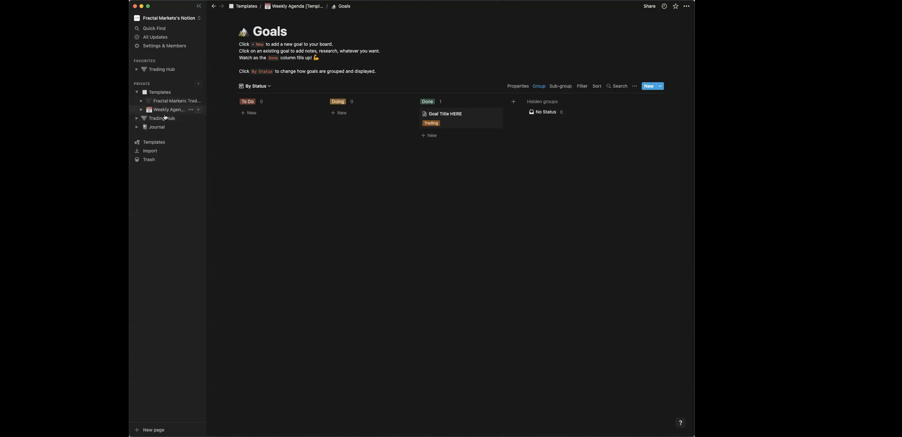
Go to the Trading Hub and open the Weekly Agenda page listed below its databases.
{"action": "left_click", "coordinate": [173, 70]}
{"action": "scroll", "coordinate": [352, 198], "scroll_direction": "down", "scroll_amount": 5}
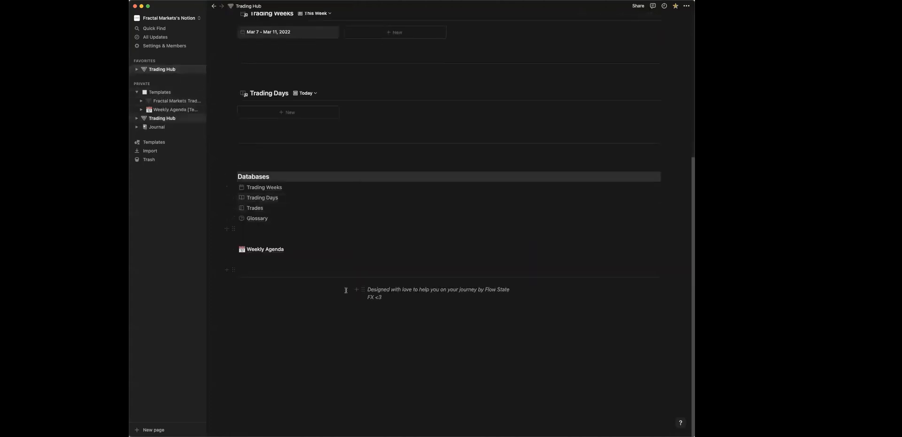
{"action": "mouse_move", "coordinate": [160, 109]}
{"action": "left_mouse_down"}
{"action": "mouse_move", "coordinate": [179, 115]}
{"action": "mouse_move", "coordinate": [258, 256]}
{"action": "mouse_move", "coordinate": [174, 126]}
{"action": "mouse_move", "coordinate": [156, 114]}
{"action": "left_mouse_up"}
{"action": "scroll", "coordinate": [280, 211], "scroll_direction": "up", "scroll_amount": 5}
{"action": "scroll", "coordinate": [395, 235], "scroll_direction": "down", "scroll_amount": 5}
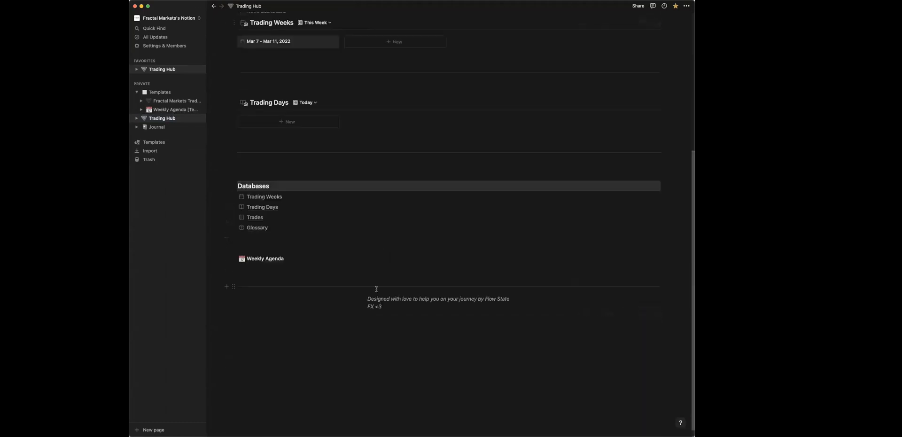
{"action": "left_click", "coordinate": [277, 260]}
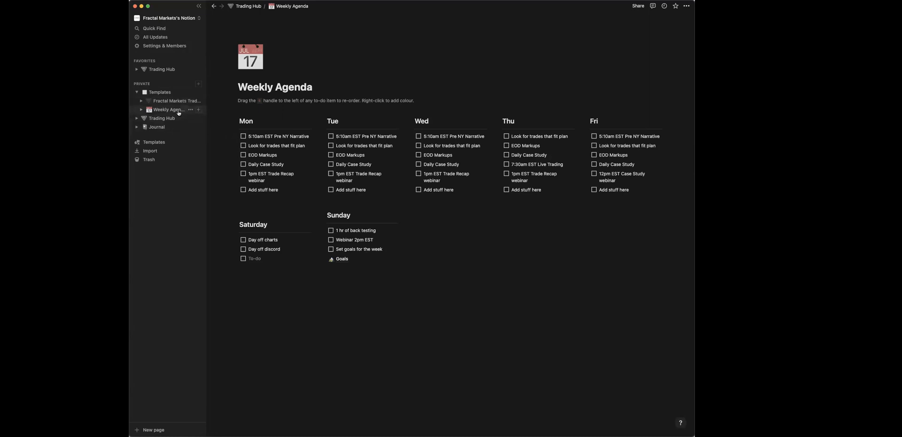
Revisit the Weekly Agenda template, return to the end of the Trading Hub page and close the Notion window.
{"action": "left_click", "coordinate": [158, 110]}
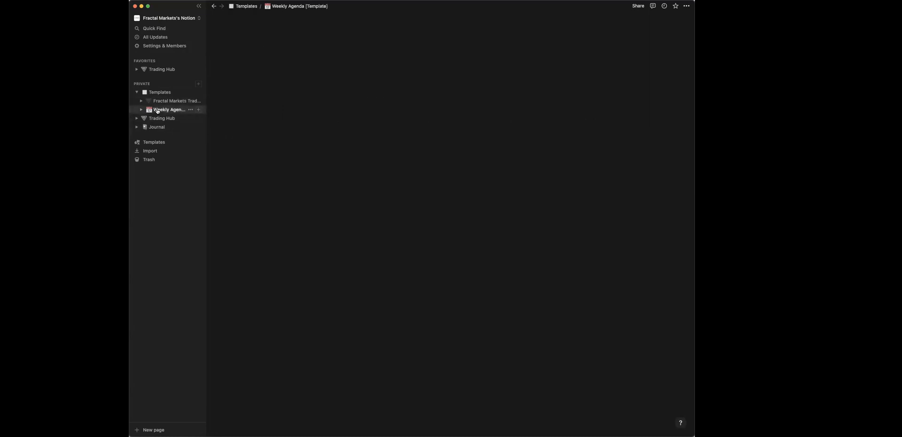
{"action": "left_click", "coordinate": [174, 70]}
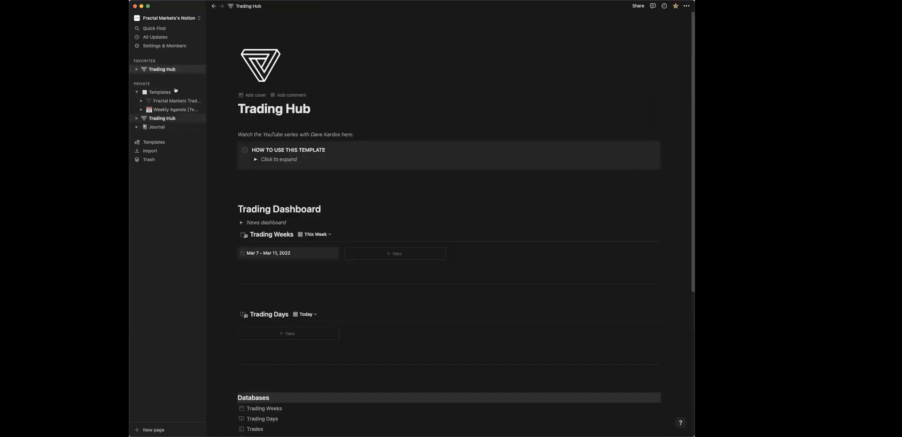
{"action": "mouse_move", "coordinate": [167, 111]}
{"action": "left_mouse_down"}
{"action": "mouse_move", "coordinate": [352, 232]}
{"action": "mouse_move", "coordinate": [362, 278]}
{"action": "mouse_move", "coordinate": [330, 260]}
{"action": "mouse_move", "coordinate": [249, 261]}
{"action": "mouse_move", "coordinate": [205, 203]}
{"action": "mouse_move", "coordinate": [160, 114]}
{"action": "left_mouse_up"}
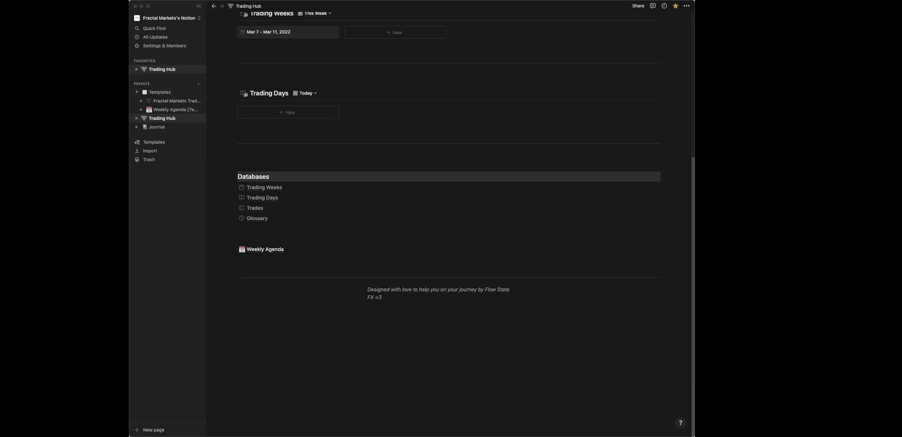
{"action": "left_click", "coordinate": [136, 7]}
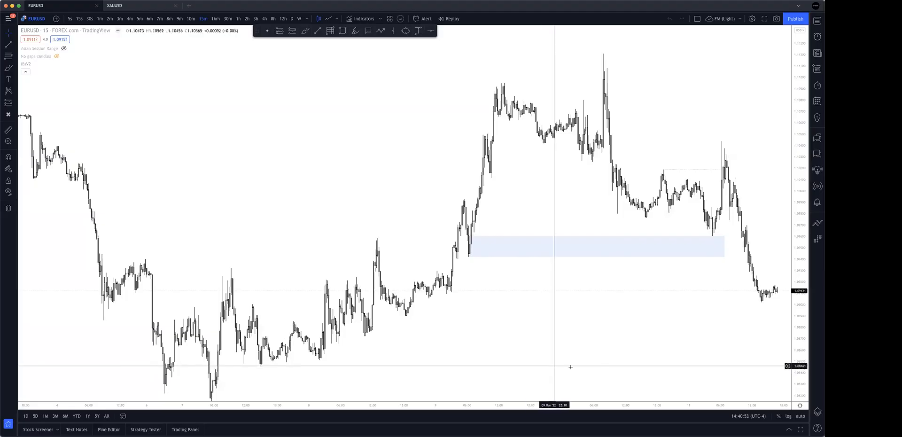
Switch to the EURUSD chart in TradingView and brush overlapping highlighter strokes from the swing highs before the 11 March peak across it.
{"action": "scroll", "coordinate": [647, 306], "scroll_direction": "up", "scroll_amount": 5}
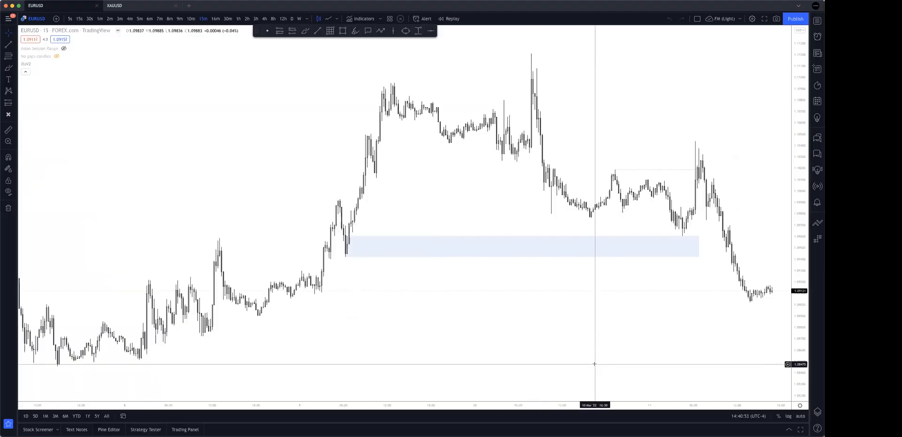
{"action": "left_click_drag", "start_coordinate": [680, 276], "coordinate": [604, 326]}
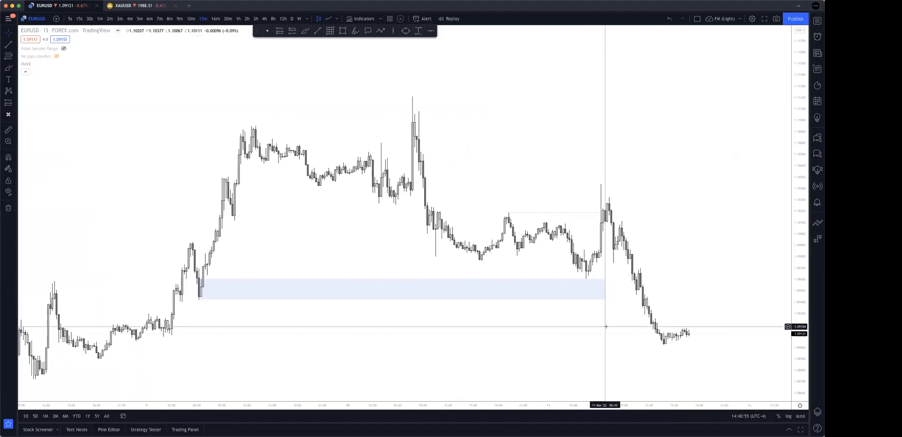
{"action": "left_click_drag", "start_coordinate": [798, 344], "coordinate": [797, 294]}
{"action": "left_click_drag", "start_coordinate": [731, 272], "coordinate": [726, 226]}
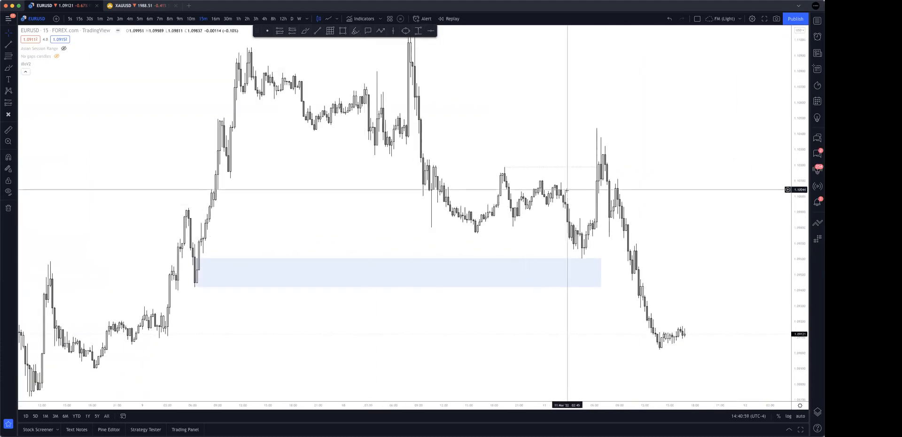
{"action": "mouse_move", "coordinate": [567, 193]}
{"action": "left_mouse_down"}
{"action": "mouse_move", "coordinate": [579, 193]}
{"action": "mouse_move", "coordinate": [551, 187]}
{"action": "mouse_move", "coordinate": [580, 176]}
{"action": "mouse_move", "coordinate": [610, 191]}
{"action": "left_mouse_up"}
{"action": "left_click", "coordinate": [356, 31]}
{"action": "left_click_drag", "start_coordinate": [497, 156], "coordinate": [620, 185]}
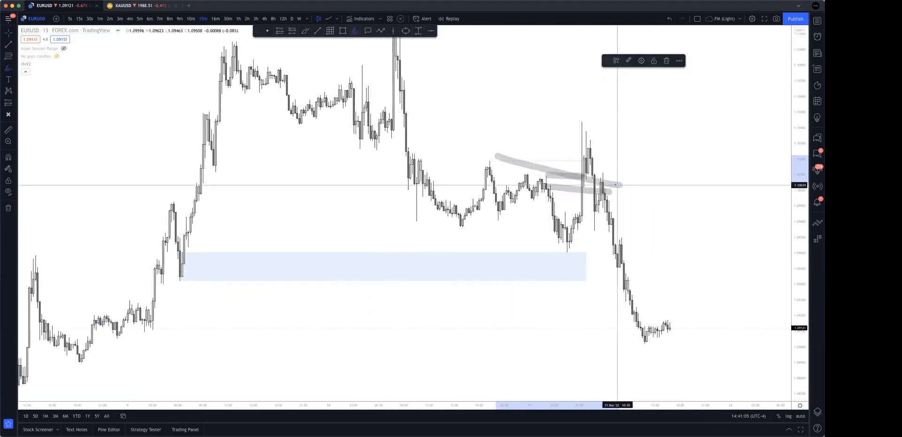
{"action": "left_click_drag", "start_coordinate": [537, 179], "coordinate": [557, 183]}
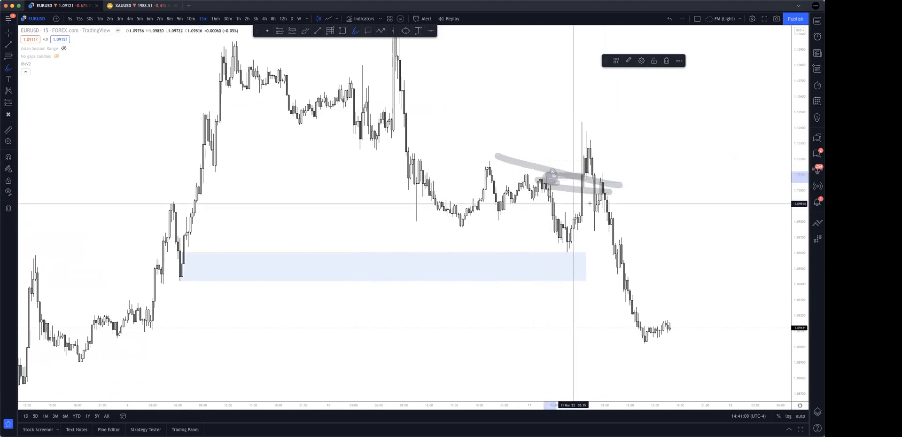
Undo the overlapping strokes and brush two nearly horizontal ones from the last lower high across the 11 March peak.
{"action": "key", "text": "super+z"}
{"action": "key", "text": "super+z"}
{"action": "key", "text": "super+z"}
{"action": "key", "text": "super+z"}
{"action": "mouse_move", "coordinate": [545, 175]}
{"action": "left_mouse_down"}
{"action": "mouse_move", "coordinate": [607, 172]}
{"action": "mouse_move", "coordinate": [619, 182]}
{"action": "left_mouse_up"}
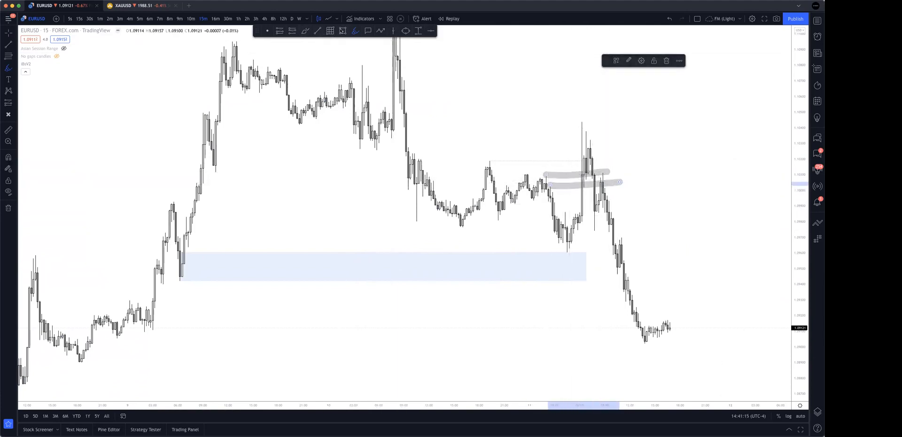
{"action": "left_click", "coordinate": [368, 31]}
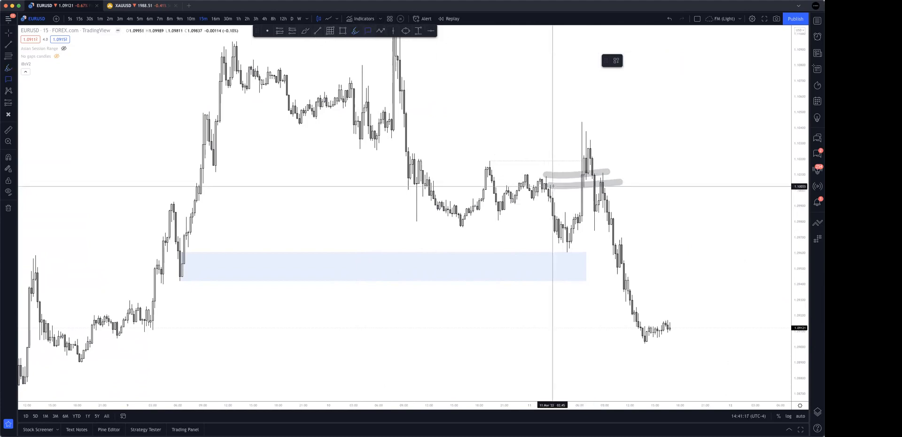
{"action": "left_click", "coordinate": [635, 160]}
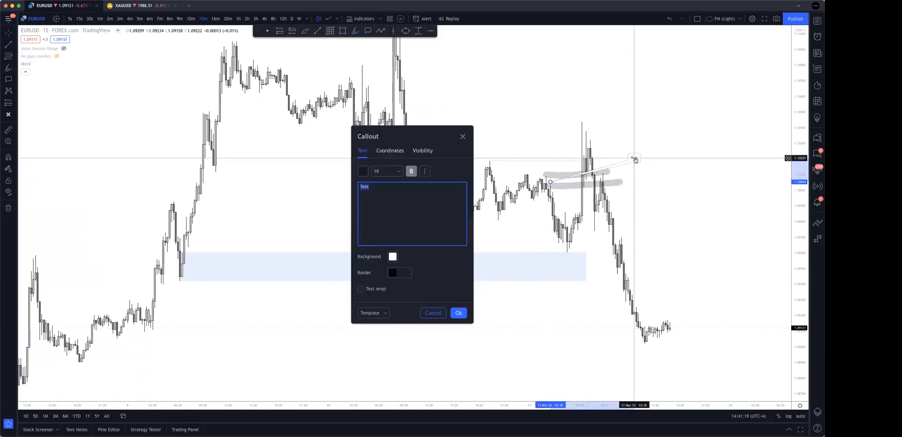
{"action": "type", "text": "hfohfoulwhfowhfoh"}
{"action": "key", "text": "super+a"}
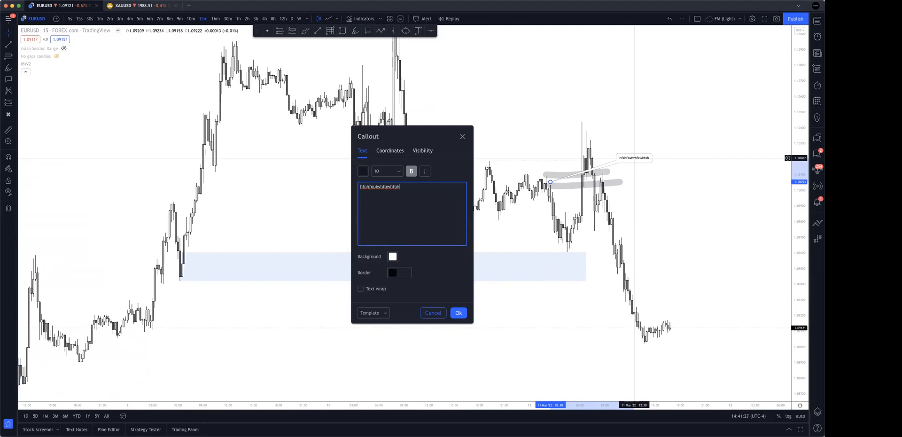
{"action": "key", "text": "BackSpace"}
{"action": "left_click", "coordinate": [647, 156]}
{"action": "key", "text": "Delete"}
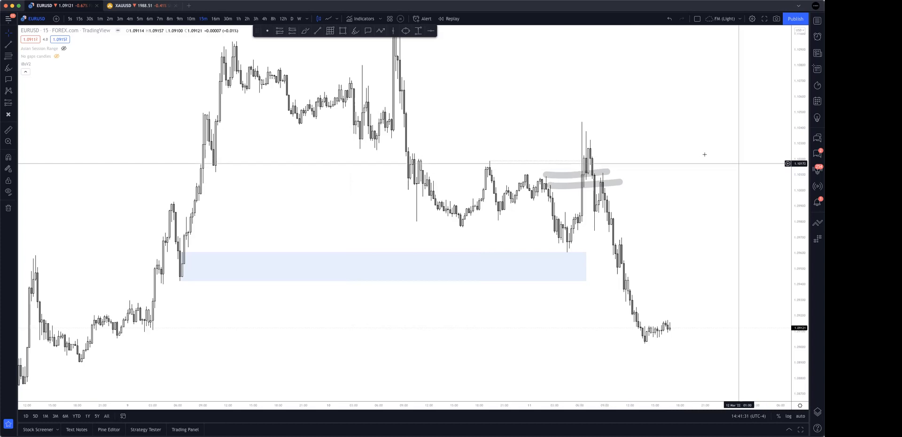
Delete the dotted line and the two highlighter strokes leading across the 11 March peak.
{"action": "mouse_move", "coordinate": [514, 100]}
{"action": "left_mouse_down"}
{"action": "mouse_move", "coordinate": [745, 236]}
{"action": "mouse_move", "coordinate": [742, 226]}
{"action": "left_mouse_up"}
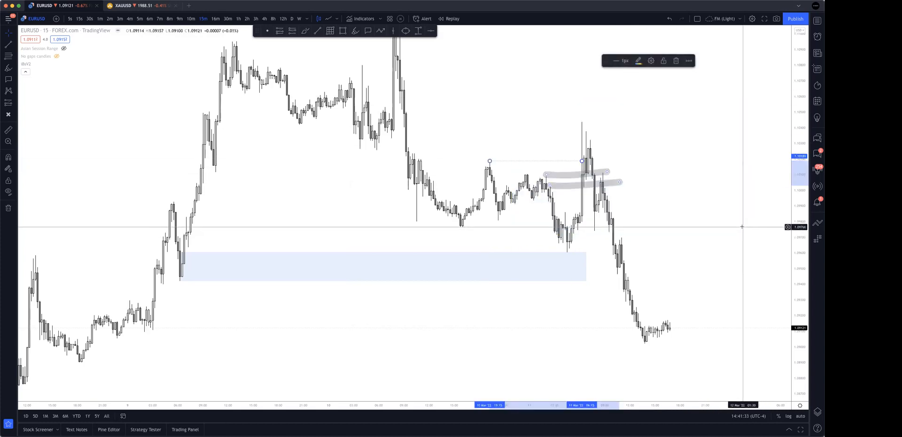
{"action": "key", "text": "Delete"}
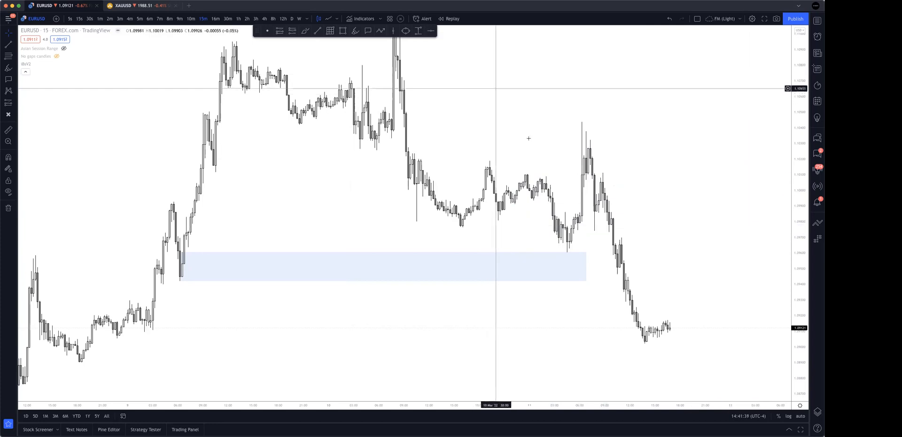
Draw a supply zone rectangle from the 10 March sell-off candle across the tip of the 11 March peak and beyond it.
{"action": "left_click", "coordinate": [344, 31]}
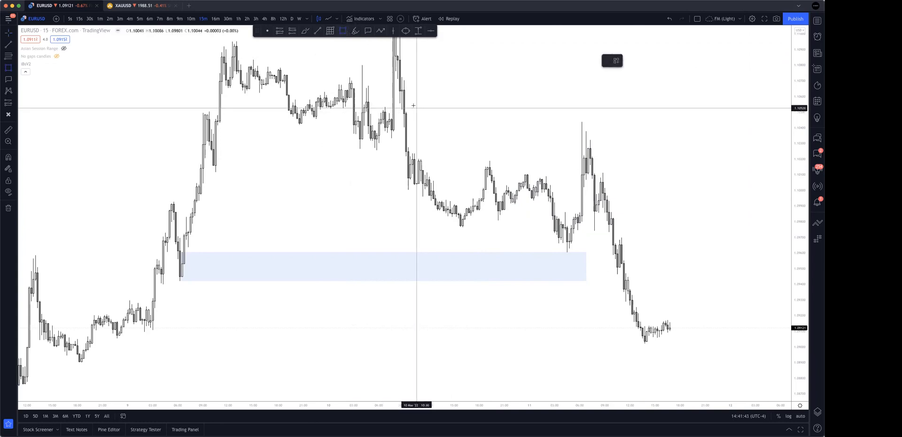
{"action": "left_click", "coordinate": [392, 118]}
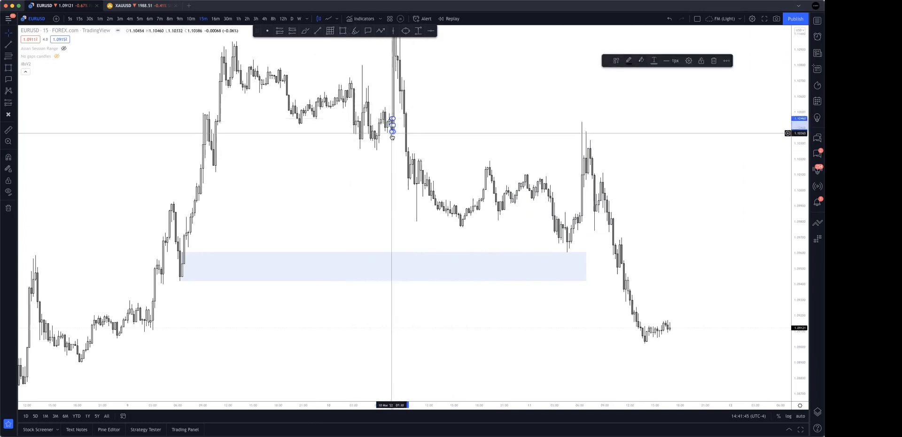
{"action": "left_click", "coordinate": [454, 132]}
{"action": "left_click_drag", "start_coordinate": [396, 119], "coordinate": [663, 120]}
{"action": "left_click", "coordinate": [646, 147]}
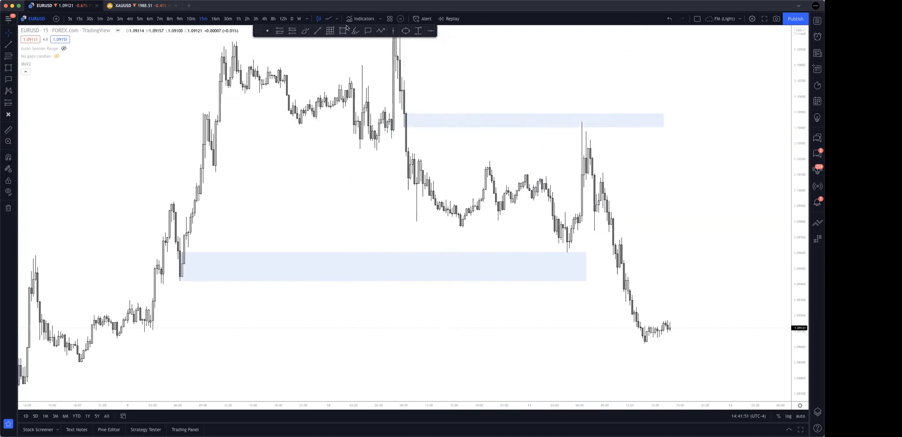
{"action": "left_click", "coordinate": [369, 31]}
{"action": "left_click", "coordinate": [680, 121]}
{"action": "left_click", "coordinate": [701, 108]}
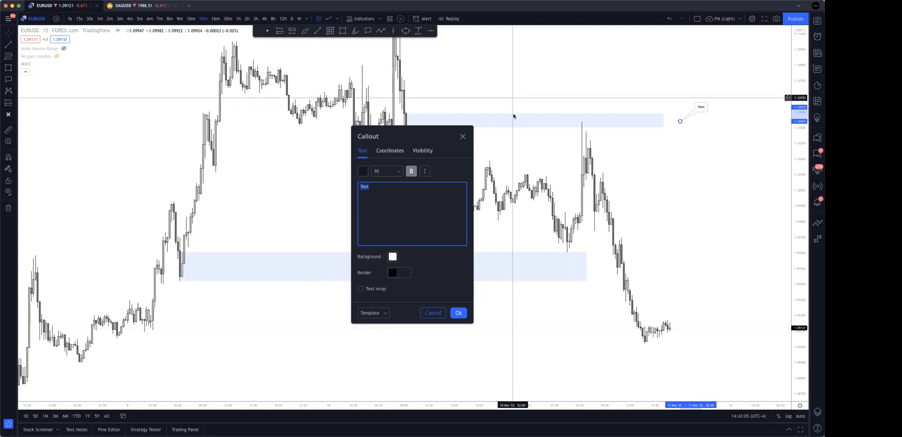
{"action": "left_click", "coordinate": [462, 136]}
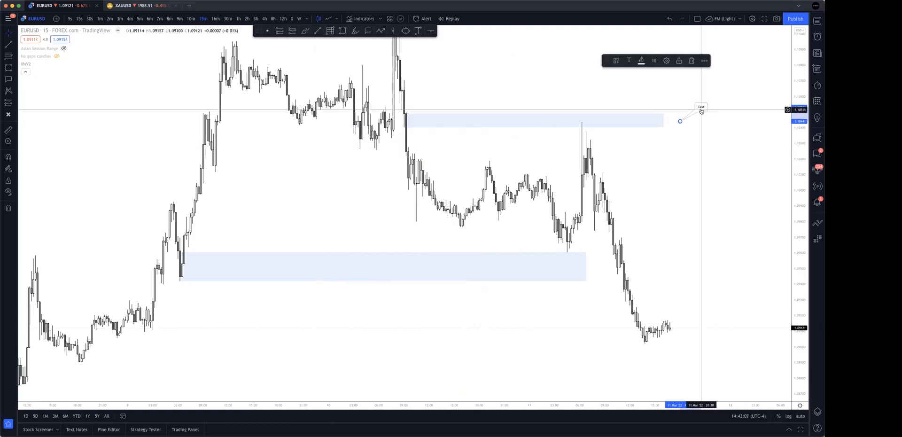
{"action": "key", "text": "Delete"}
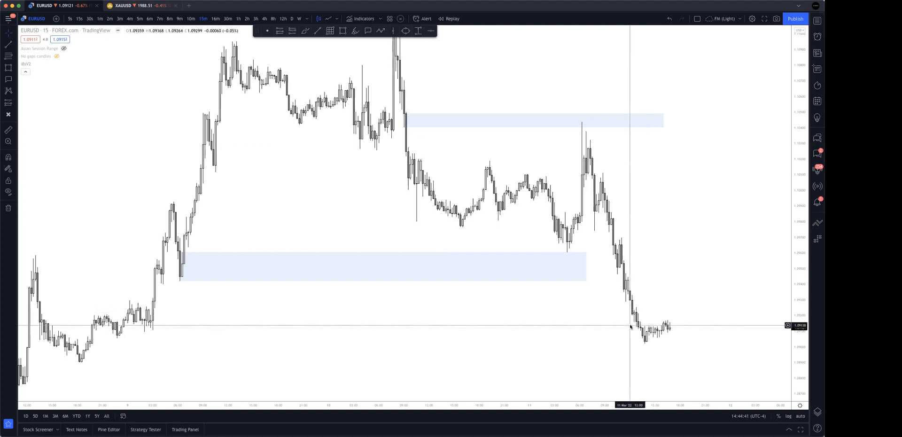
Circle the origin of the upper supply zone with highlighter strokes at the base of the 10 March spike.
{"action": "scroll", "coordinate": [630, 326], "scroll_direction": "down", "scroll_amount": 1}
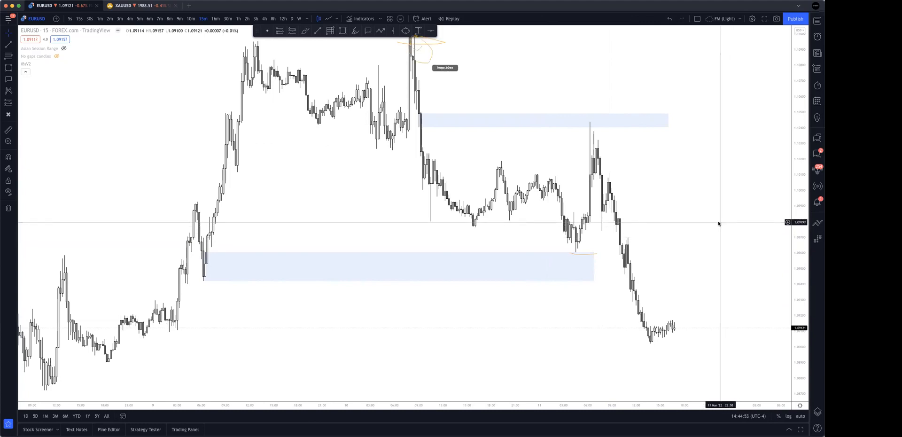
{"action": "left_click_drag", "start_coordinate": [687, 214], "coordinate": [687, 222]}
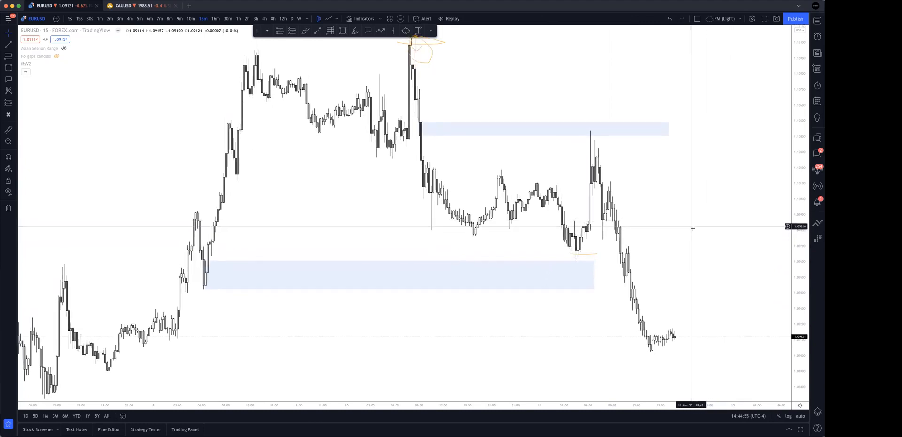
{"action": "left_click_drag", "start_coordinate": [447, 57], "coordinate": [442, 88]}
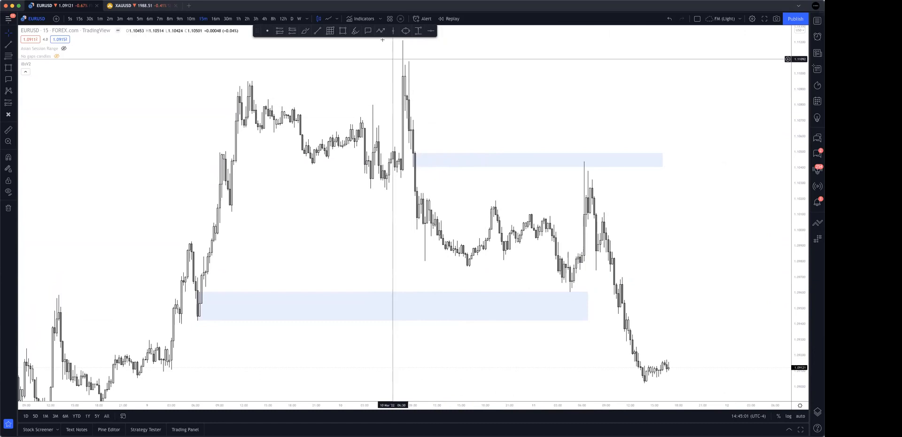
{"action": "left_click", "coordinate": [356, 31]}
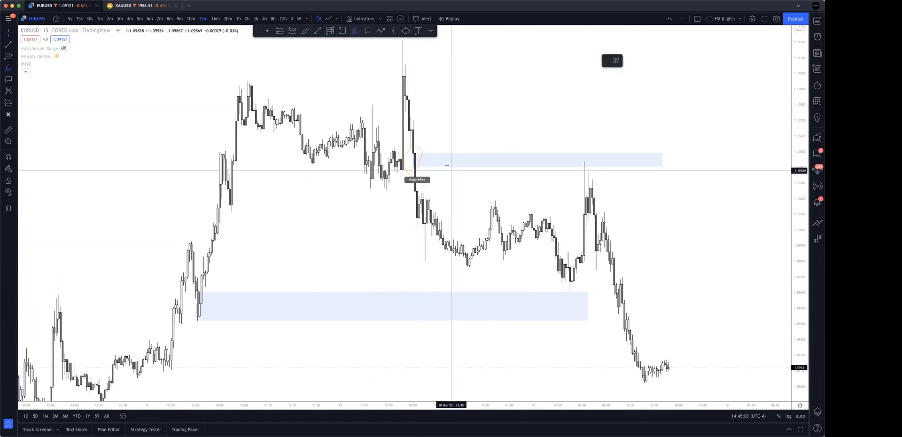
{"action": "left_click_drag", "start_coordinate": [418, 156], "coordinate": [407, 153]}
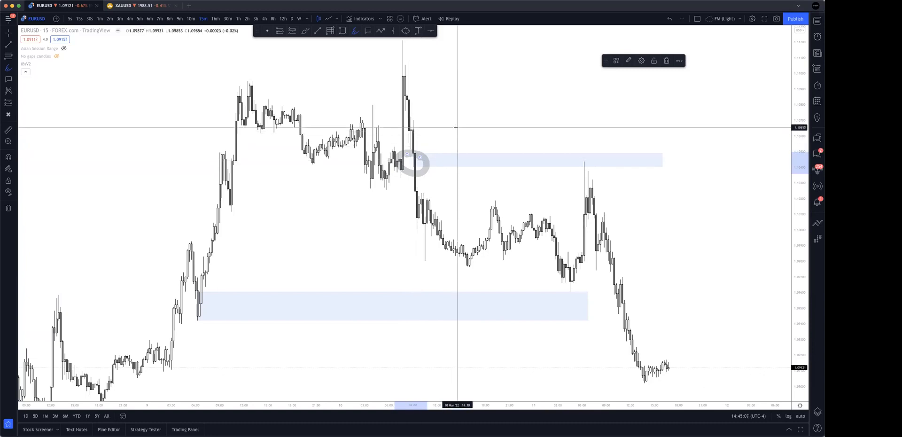
{"action": "left_click_drag", "start_coordinate": [397, 151], "coordinate": [421, 153]}
Brush highlighter strokes under the lows before the 10 March spike and across the highs just below its peak, and undo them.
{"action": "left_click_drag", "start_coordinate": [368, 176], "coordinate": [436, 171]}
{"action": "left_click_drag", "start_coordinate": [413, 59], "coordinate": [553, 69]}
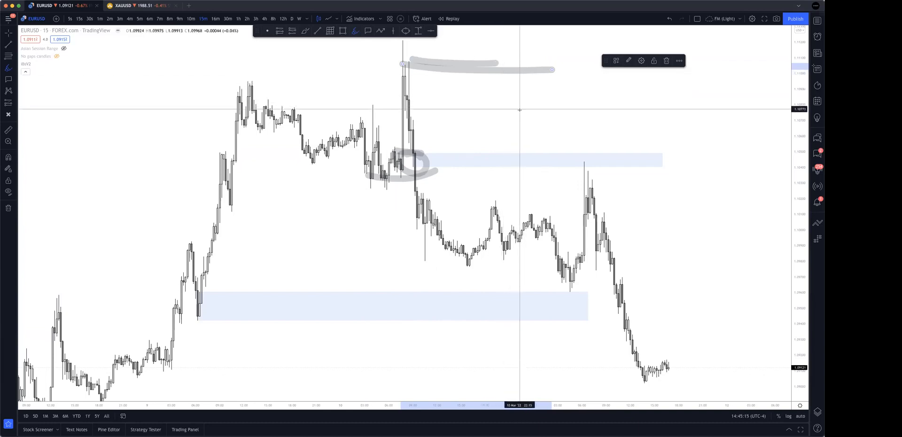
{"action": "key", "text": "super+z"}
{"action": "key", "text": "super+z"}
{"action": "key", "text": "super+z"}
{"action": "key", "text": "super+z"}
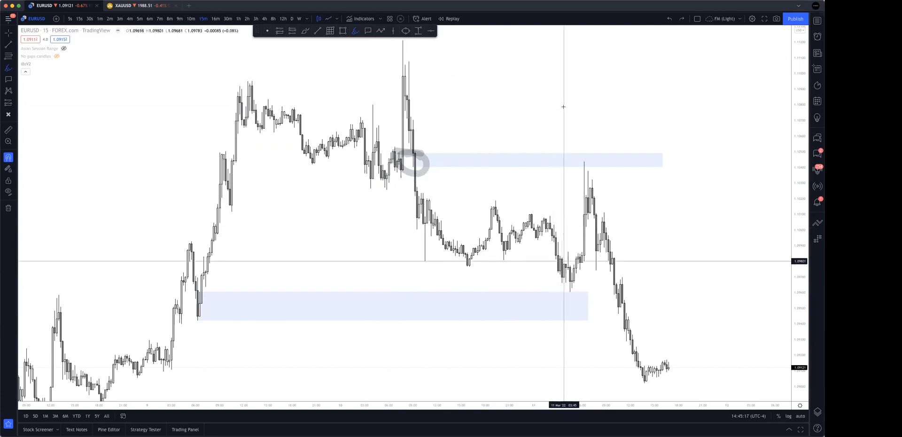
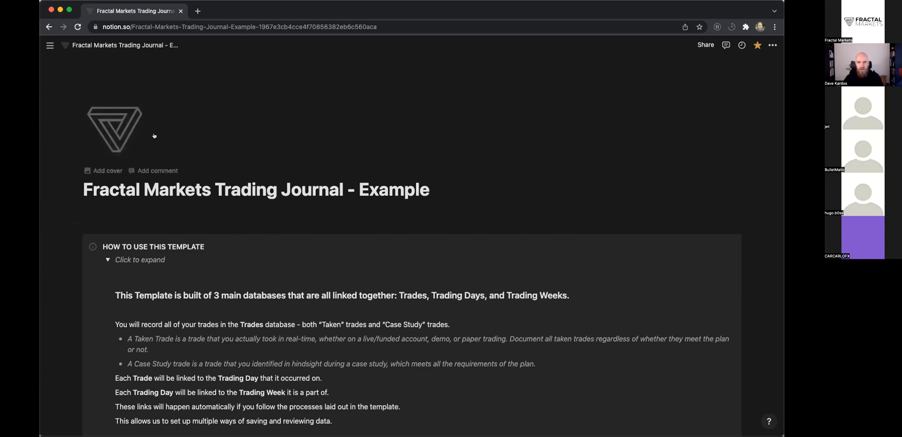
Read through the template overview in the HOW TO USE THIS TEMPLATE section of the trading journal example.
{"action": "scroll", "coordinate": [379, 184], "scroll_direction": "down", "scroll_amount": 1}
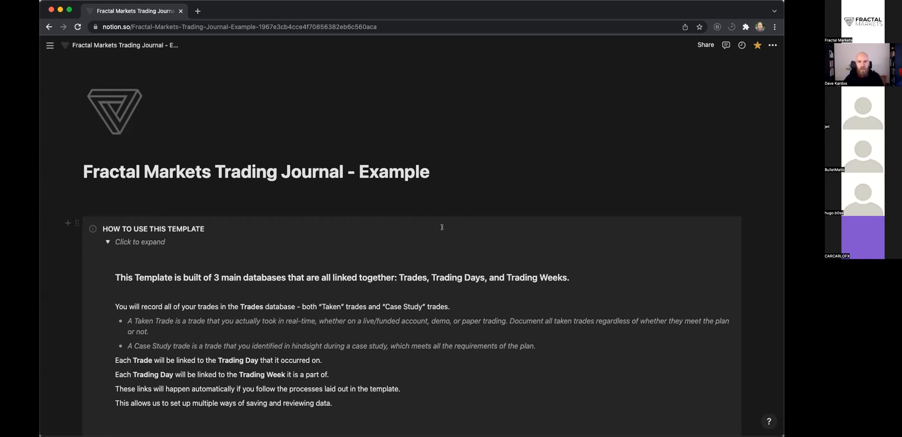
{"action": "scroll", "coordinate": [441, 227], "scroll_direction": "down", "scroll_amount": 1}
{"action": "scroll", "coordinate": [372, 163], "scroll_direction": "down", "scroll_amount": 3}
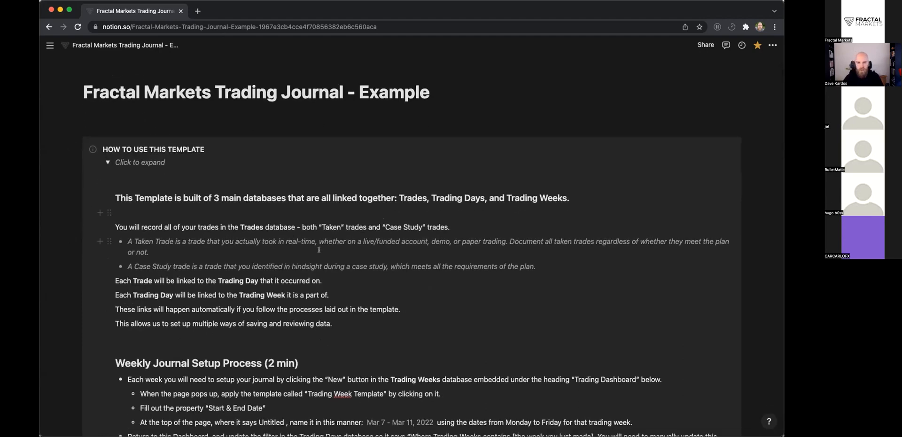
{"action": "scroll", "coordinate": [319, 250], "scroll_direction": "down", "scroll_amount": 15}
{"action": "scroll", "coordinate": [320, 233], "scroll_direction": "up", "scroll_amount": 13}
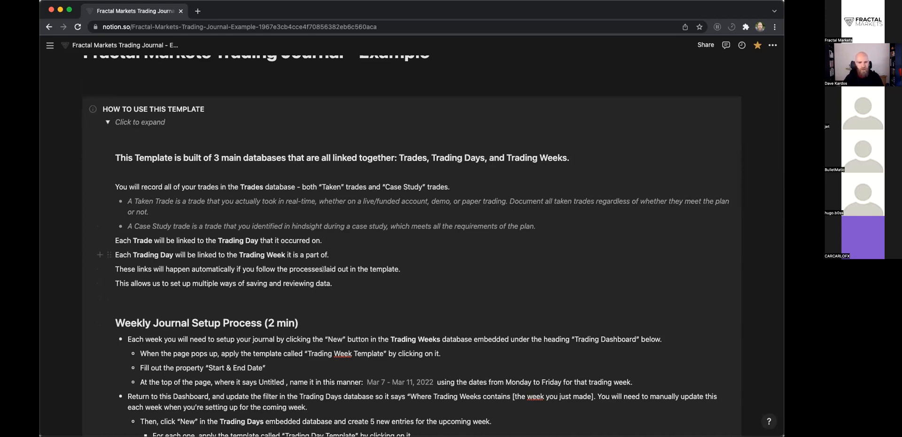
{"action": "scroll", "coordinate": [340, 276], "scroll_direction": "down", "scroll_amount": 1}
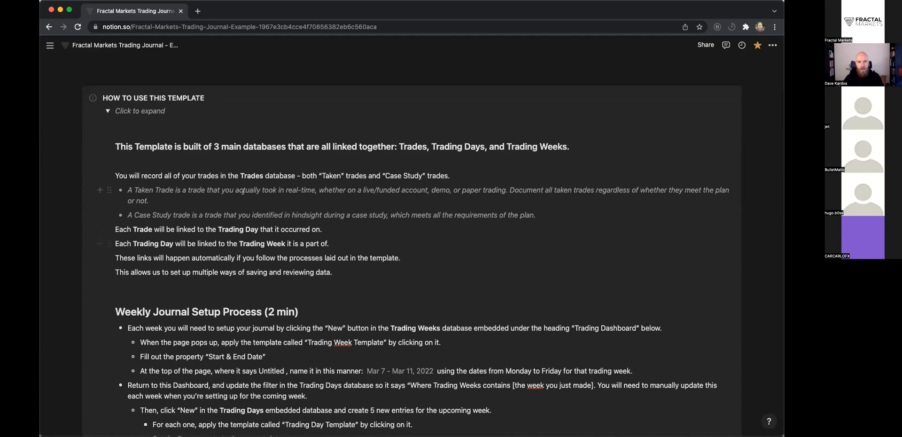
{"action": "scroll", "coordinate": [282, 228], "scroll_direction": "down", "scroll_amount": 1}
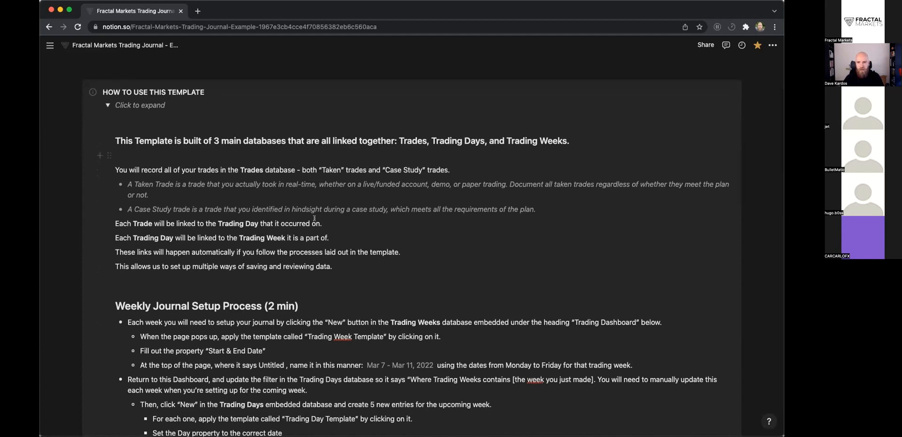
{"action": "scroll", "coordinate": [313, 218], "scroll_direction": "up", "scroll_amount": 3}
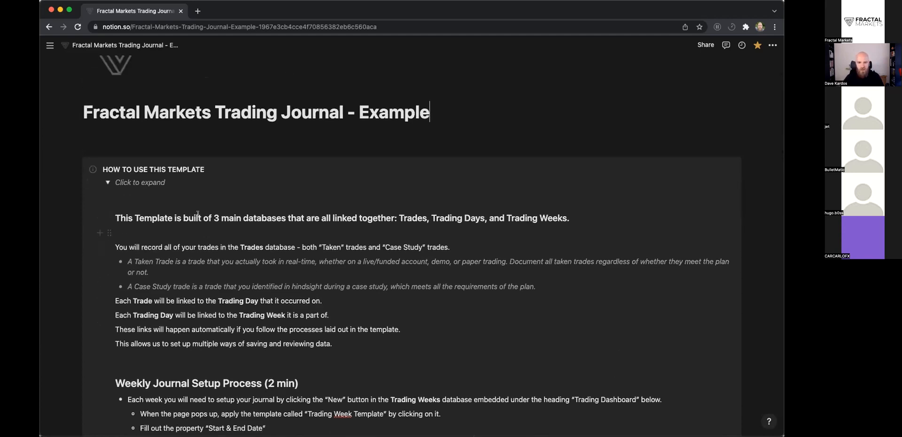
Collapse the HOW TO USE THIS TEMPLATE section, review the economic calendar and collapse the News dashboard.
{"action": "left_click", "coordinate": [108, 182]}
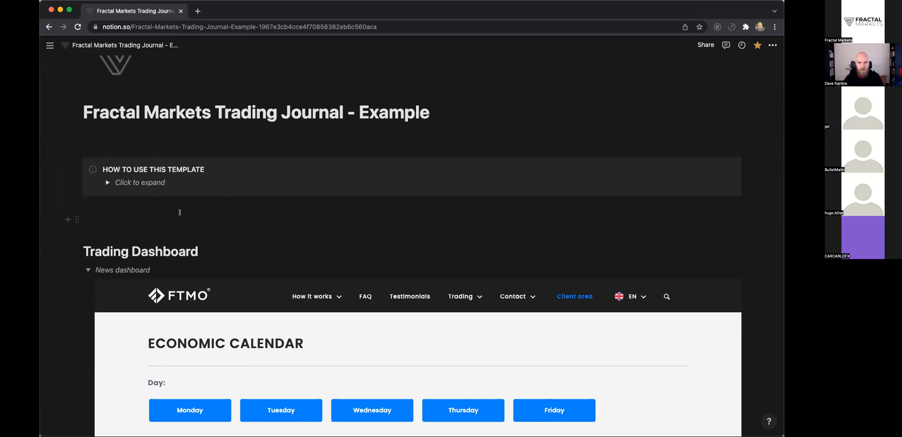
{"action": "scroll", "coordinate": [179, 212], "scroll_direction": "down", "scroll_amount": 3}
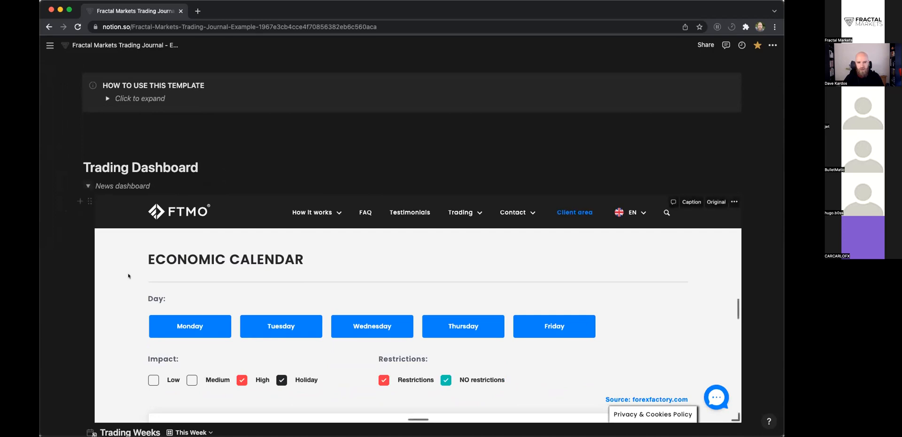
{"action": "scroll", "coordinate": [128, 275], "scroll_direction": "down", "scroll_amount": 5}
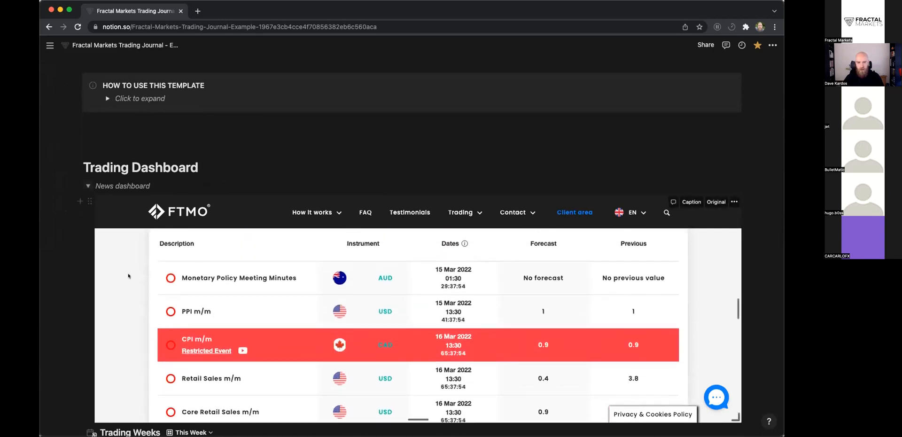
{"action": "scroll", "coordinate": [393, 291], "scroll_direction": "up", "scroll_amount": 5}
{"action": "scroll", "coordinate": [394, 291], "scroll_direction": "up", "scroll_amount": 2}
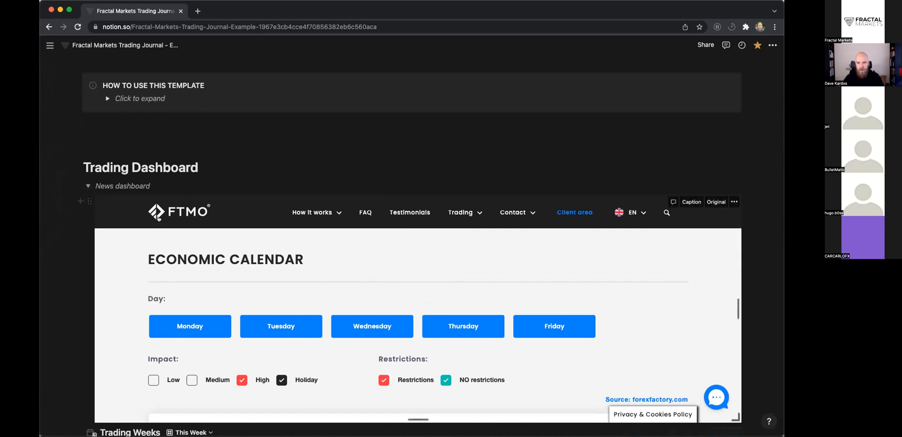
{"action": "left_click", "coordinate": [87, 187]}
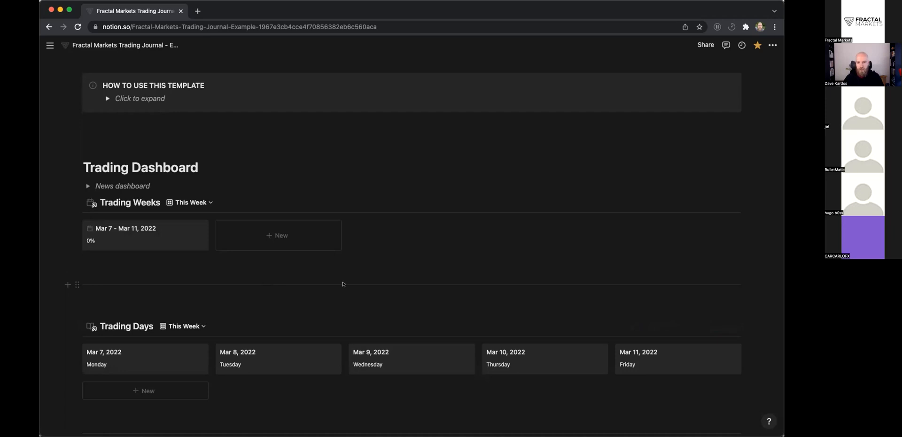
{"action": "scroll", "coordinate": [398, 282], "scroll_direction": "down", "scroll_amount": 3}
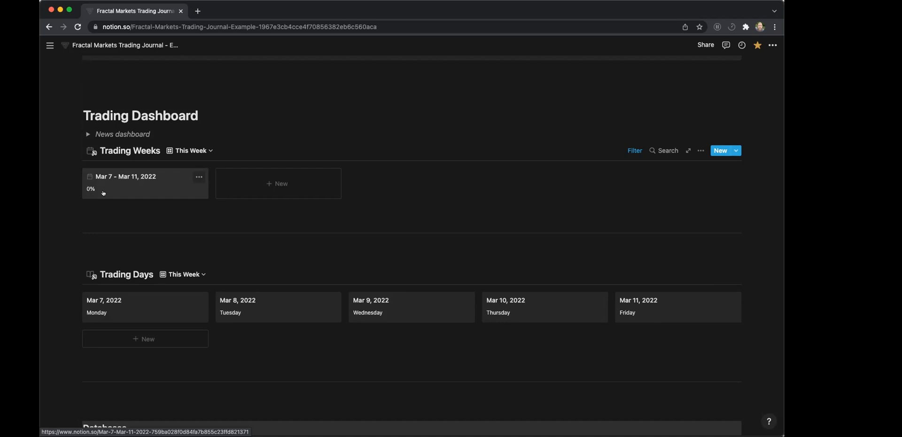
{"action": "left_click", "coordinate": [436, 204]}
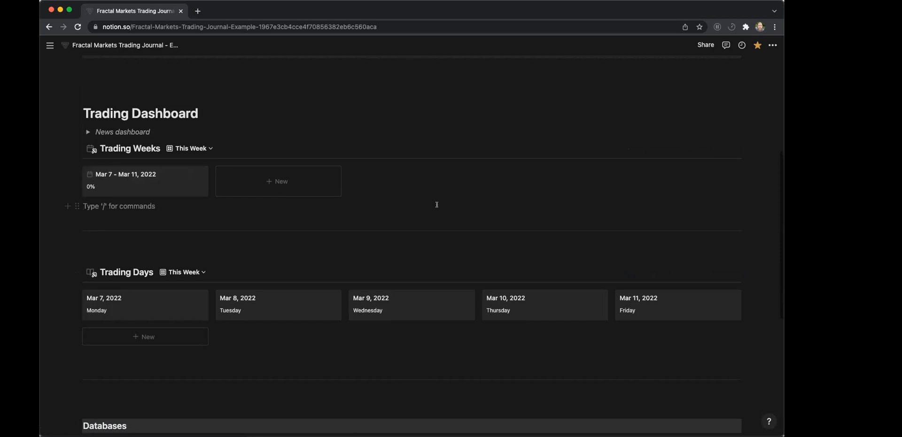
{"action": "scroll", "coordinate": [437, 205], "scroll_direction": "down", "scroll_amount": 1}
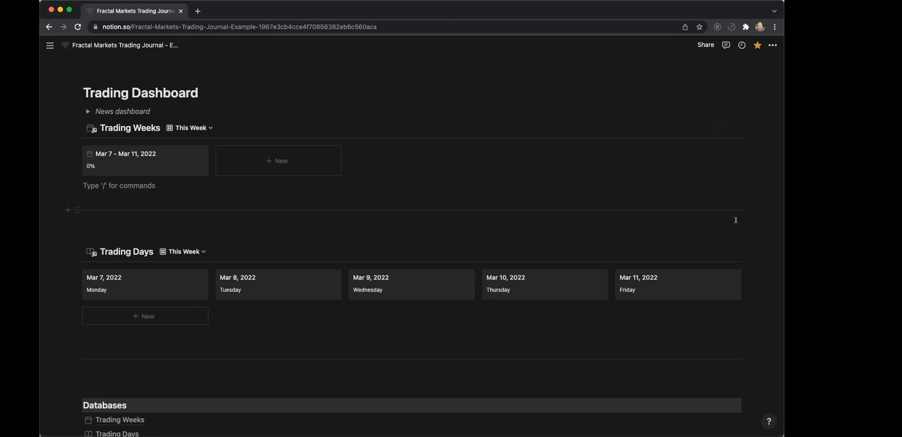
{"action": "left_click", "coordinate": [394, 224]}
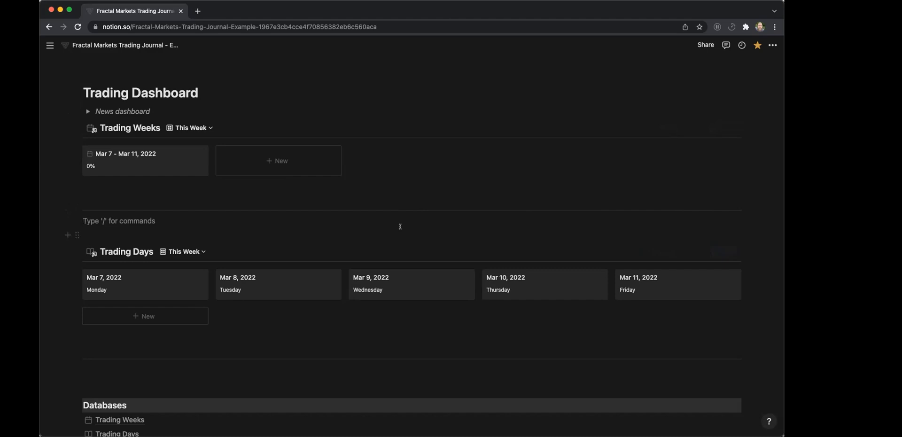
{"action": "key", "text": "Down"}
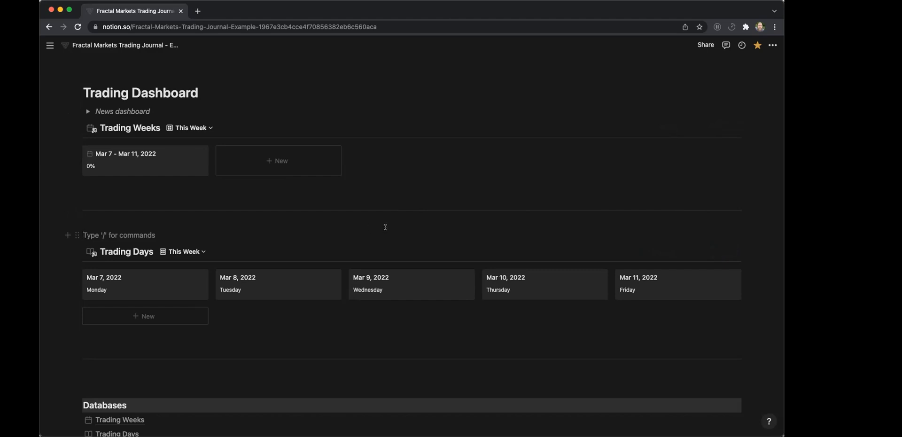
{"action": "left_click", "coordinate": [392, 217]}
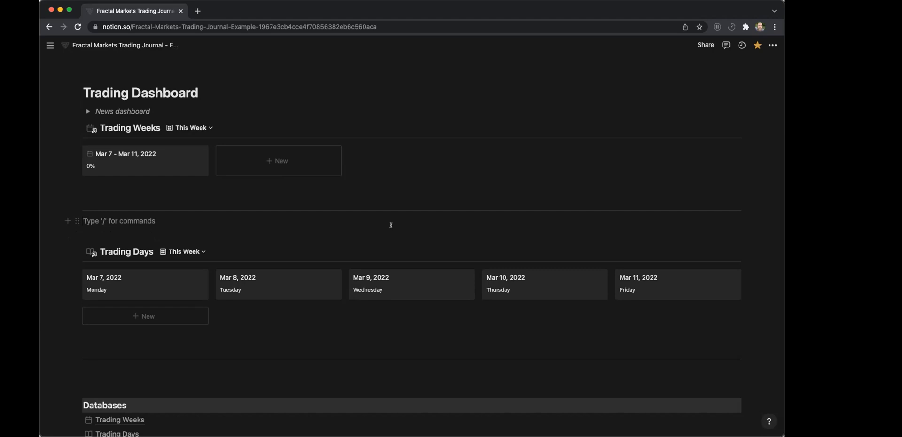
{"action": "key", "text": "Return"}
Apply the Trading Day Template to the Mar 7, 2022 and Mar 8, 2022 entries in Trading Days.
{"action": "scroll", "coordinate": [391, 224], "scroll_direction": "down", "scroll_amount": 1}
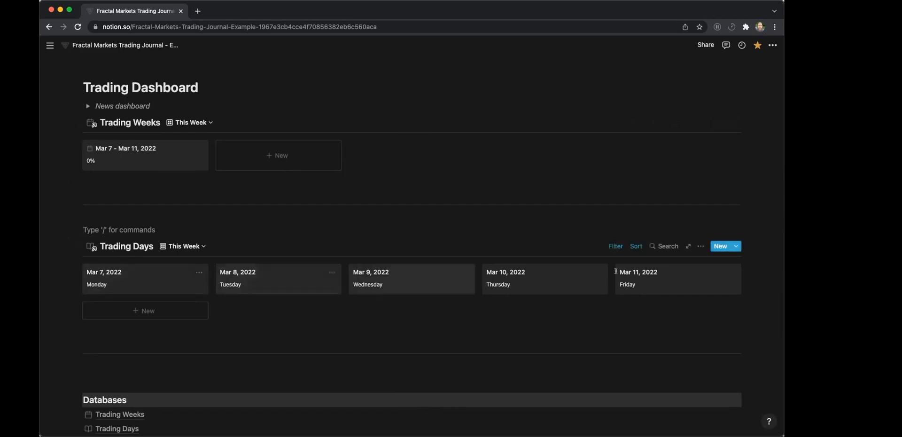
{"action": "left_click", "coordinate": [180, 284]}
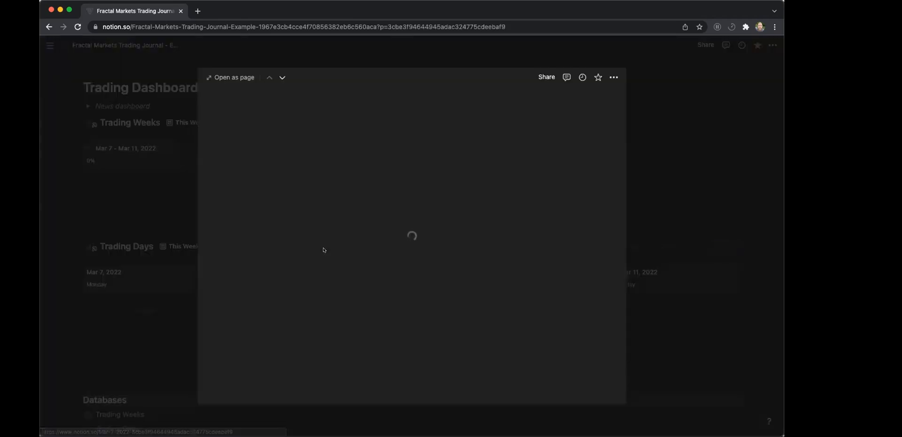
{"action": "scroll", "coordinate": [310, 294], "scroll_direction": "down", "scroll_amount": 1}
{"action": "left_click", "coordinate": [310, 295]}
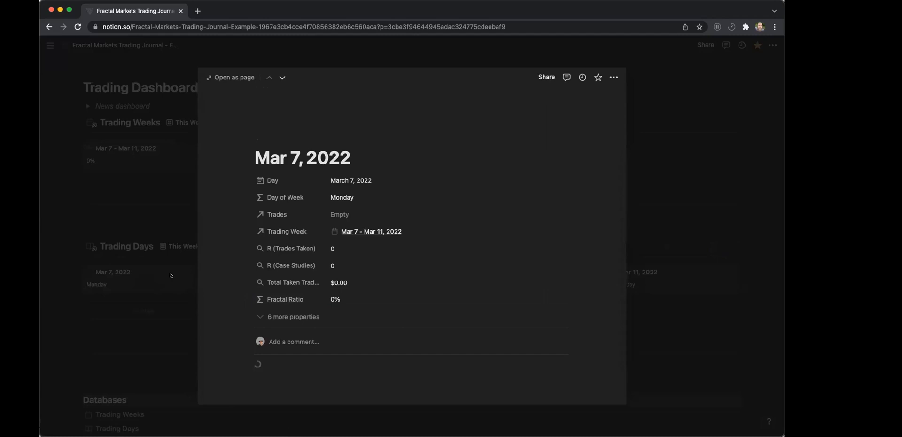
{"action": "left_click", "coordinate": [171, 276]}
{"action": "left_click", "coordinate": [303, 286]}
{"action": "scroll", "coordinate": [304, 285], "scroll_direction": "down", "scroll_amount": 1}
{"action": "left_click", "coordinate": [298, 253]}
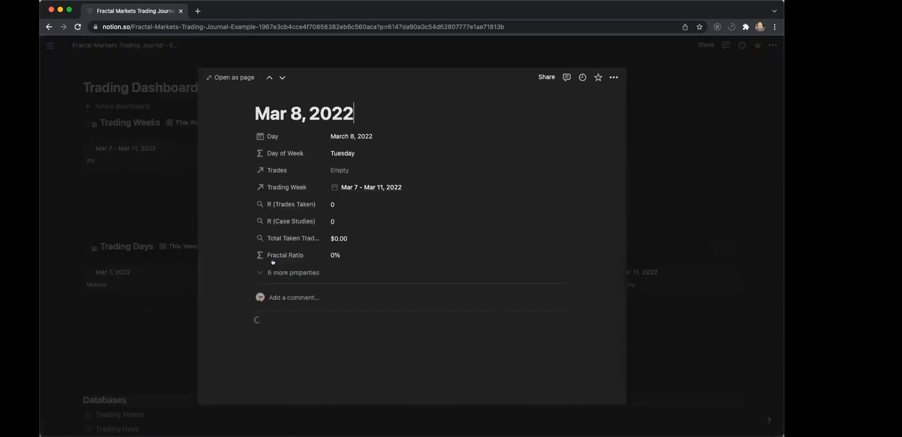
{"action": "key", "text": "Escape"}
Apply the Trading Day Template to the Mar 9, Mar 10 and Mar 11, 2022 entries in Trading Days.
{"action": "left_click", "coordinate": [374, 282]}
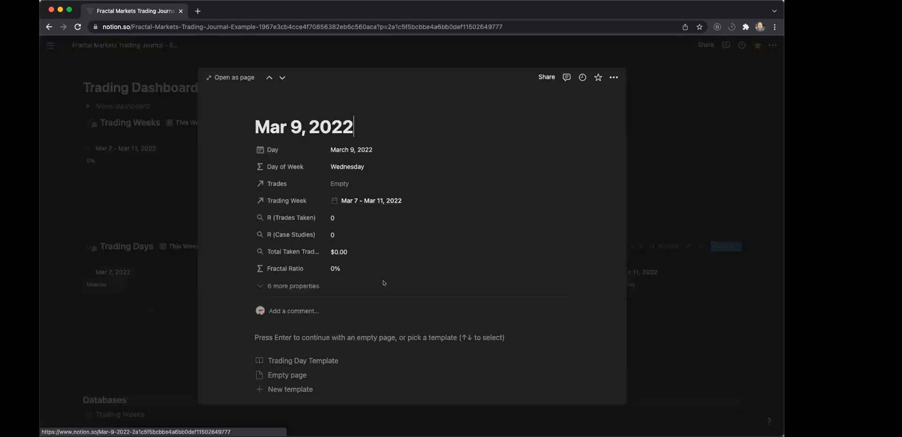
{"action": "left_click", "coordinate": [286, 359]}
{"action": "left_click", "coordinate": [157, 201]}
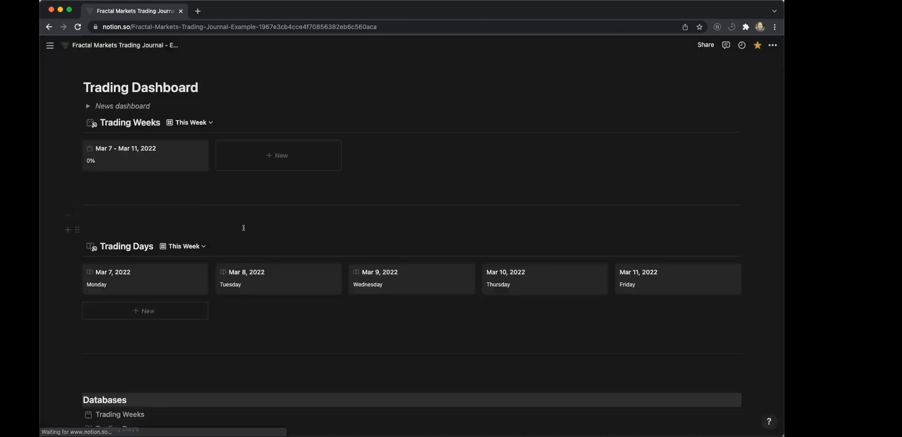
{"action": "scroll", "coordinate": [423, 227], "scroll_direction": "down", "scroll_amount": 2}
{"action": "left_click", "coordinate": [509, 200]}
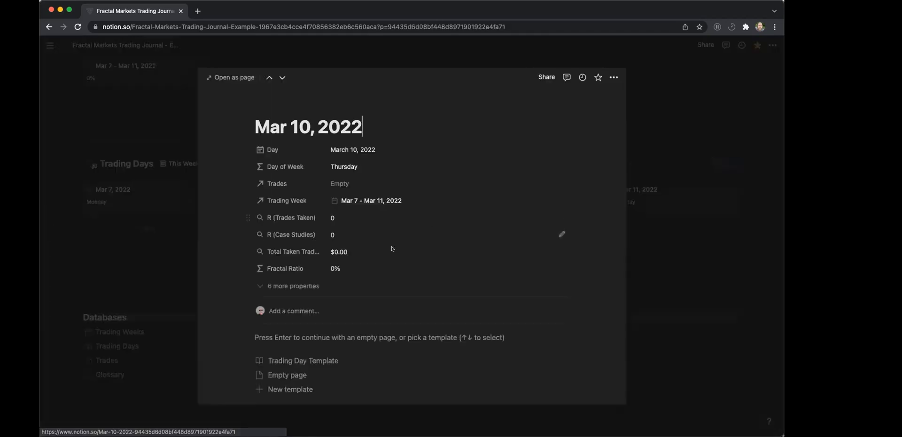
{"action": "left_click", "coordinate": [310, 359]}
{"action": "left_click", "coordinate": [166, 147]}
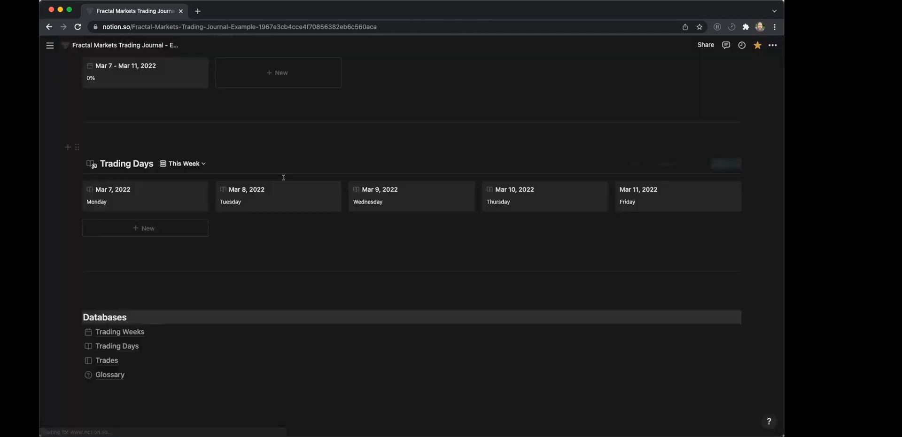
{"action": "left_click", "coordinate": [661, 193]}
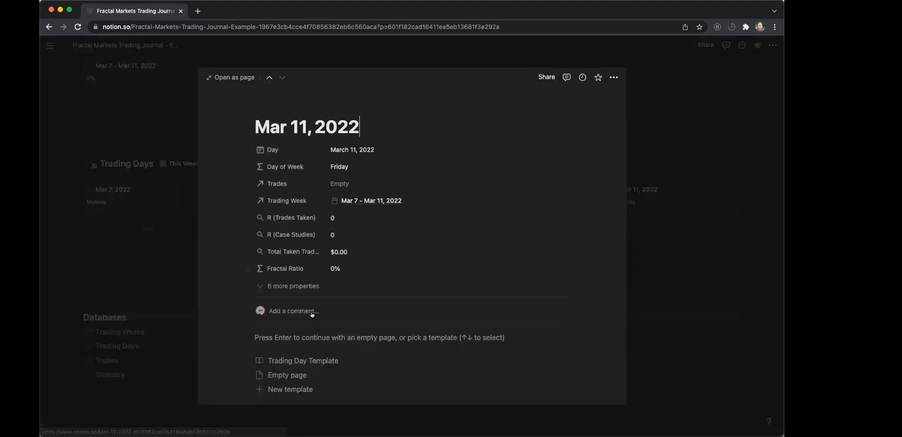
{"action": "left_click", "coordinate": [303, 361]}
{"action": "key", "text": "Escape"}
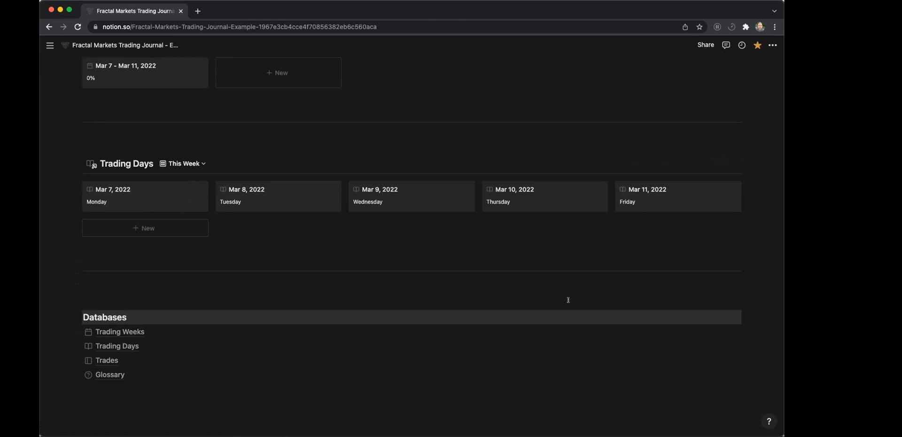
Change the sort property of the This Week view of Trading Days to Date.
{"action": "scroll", "coordinate": [565, 233], "scroll_direction": "up", "scroll_amount": 1}
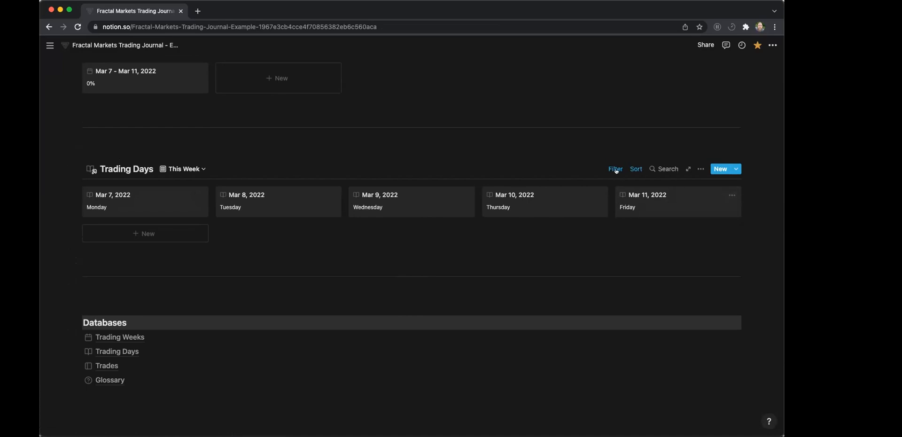
{"action": "scroll", "coordinate": [157, 175], "scroll_direction": "up", "scroll_amount": 2}
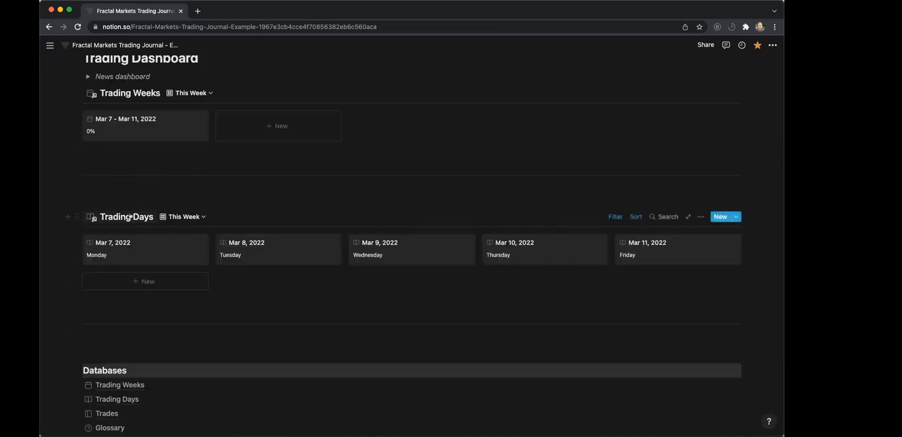
{"action": "scroll", "coordinate": [155, 164], "scroll_direction": "up", "scroll_amount": 5}
{"action": "scroll", "coordinate": [155, 162], "scroll_direction": "down", "scroll_amount": 5}
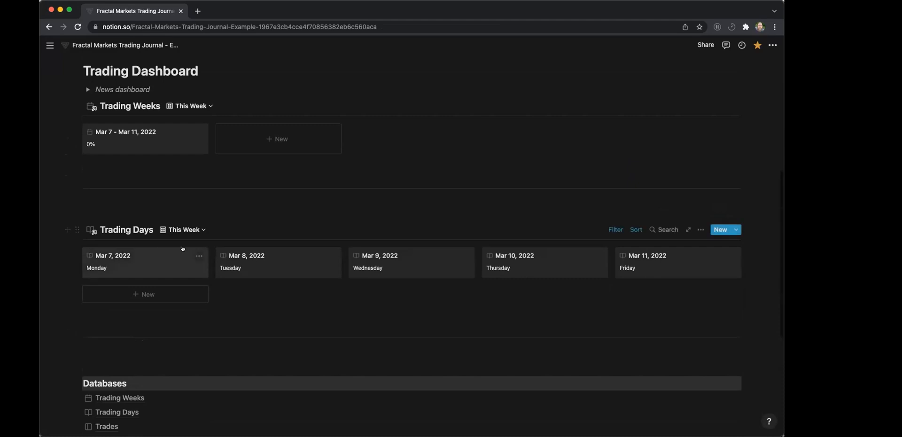
{"action": "left_click", "coordinate": [195, 228]}
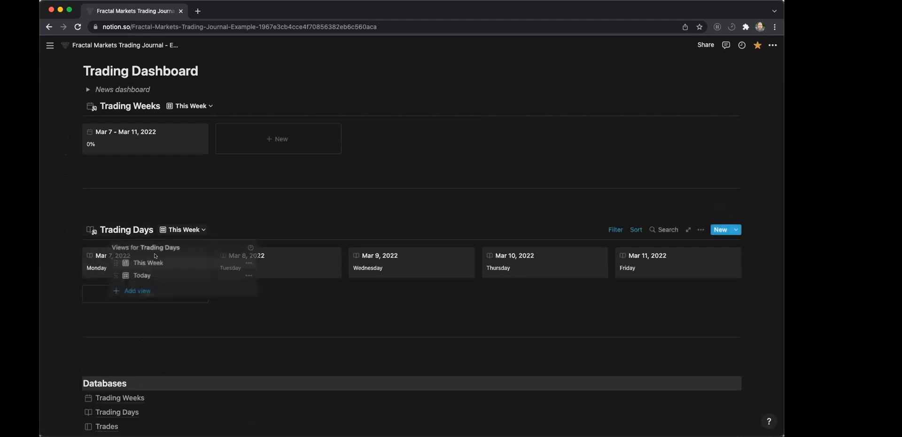
{"action": "left_click", "coordinate": [633, 234]}
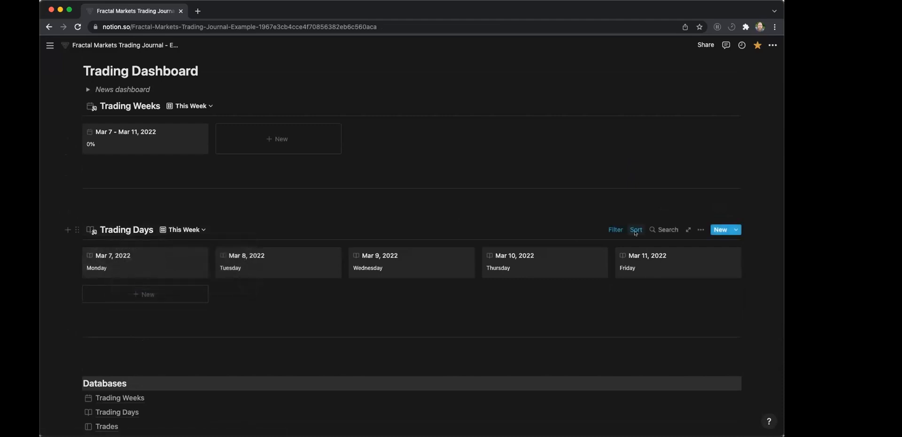
{"action": "left_click", "coordinate": [636, 230]}
{"action": "left_click", "coordinate": [578, 268]}
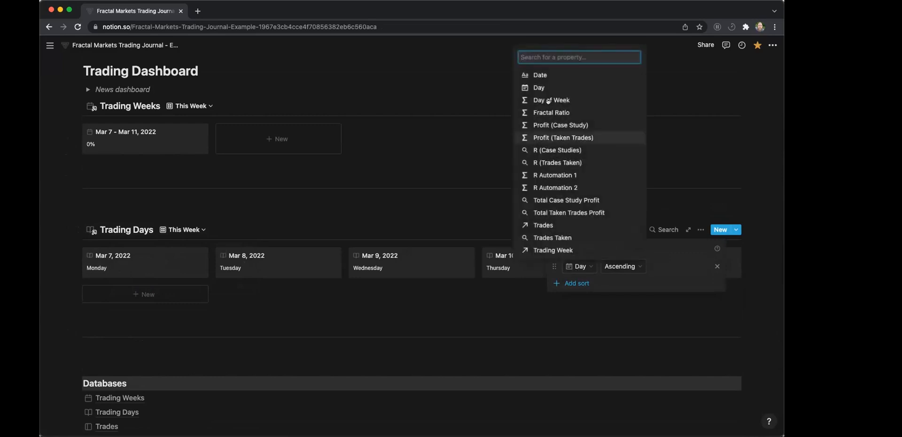
{"action": "left_click", "coordinate": [541, 75]}
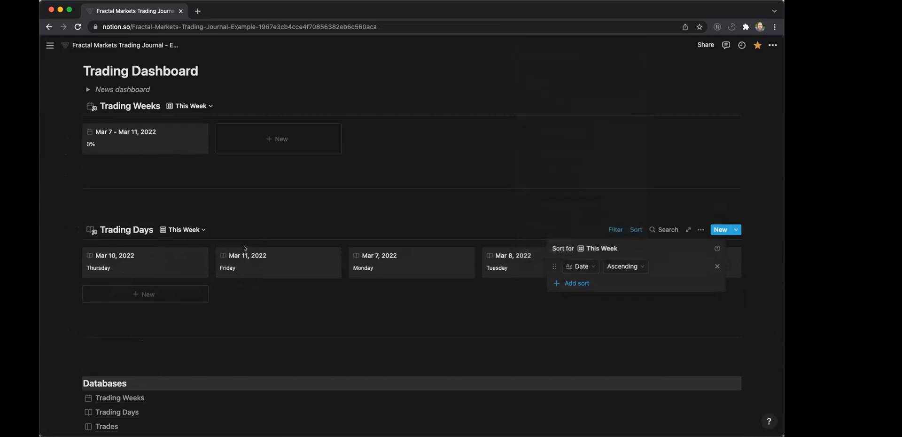
{"action": "left_click", "coordinate": [392, 306]}
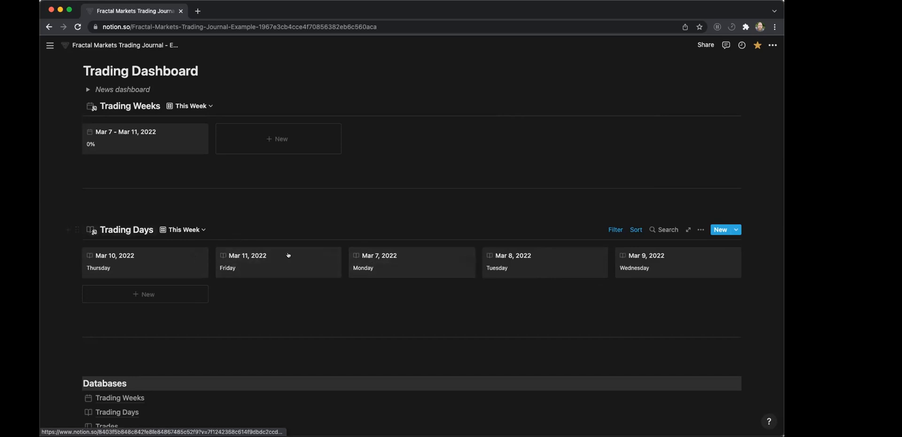
Change the sort property of the This Week view of Trading Days from Date to Day, in ascending order.
{"action": "left_click", "coordinate": [634, 229]}
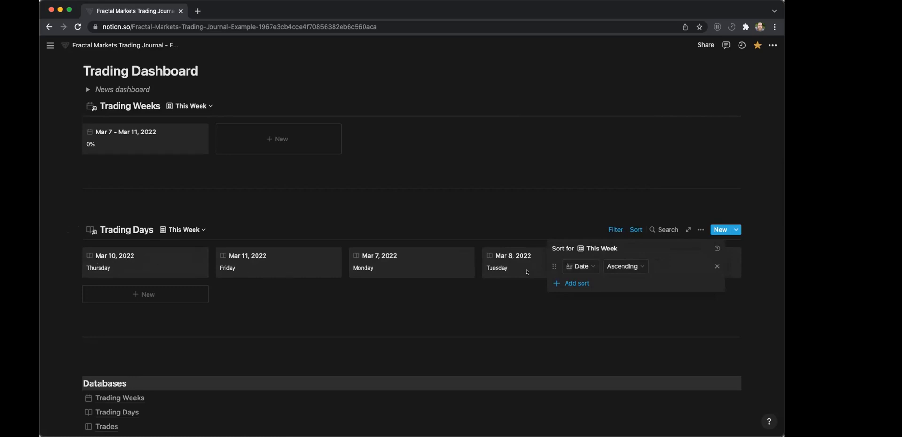
{"action": "left_click", "coordinate": [581, 267]}
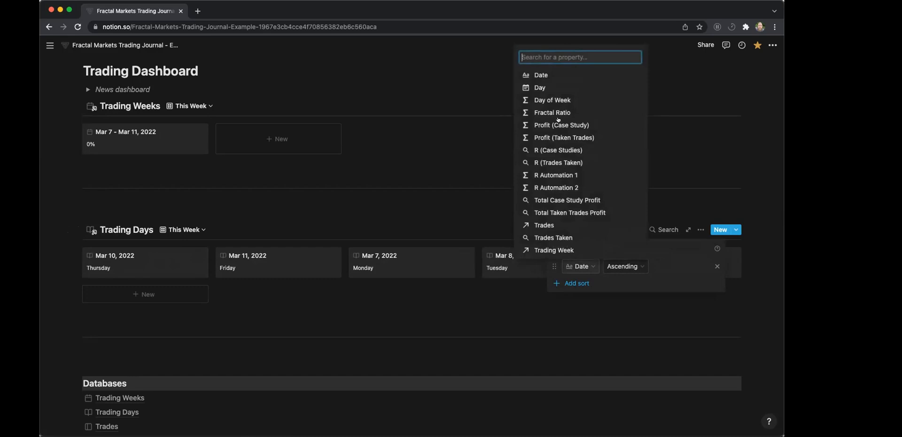
{"action": "left_click", "coordinate": [539, 87]}
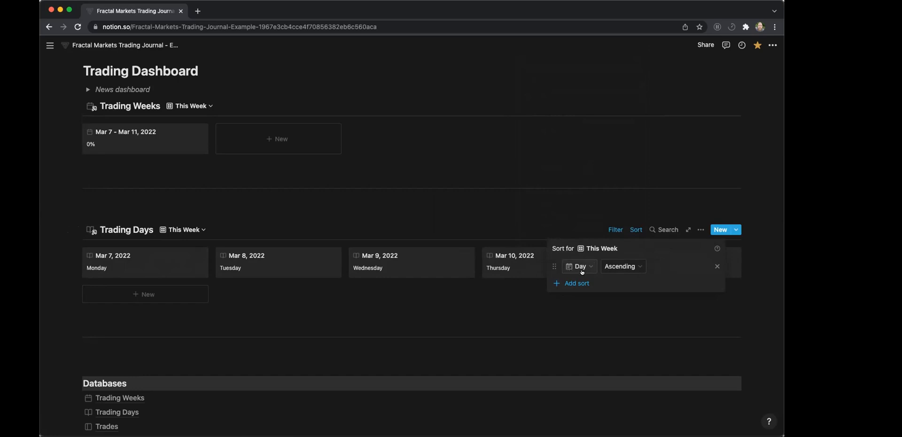
{"action": "left_click", "coordinate": [195, 232]}
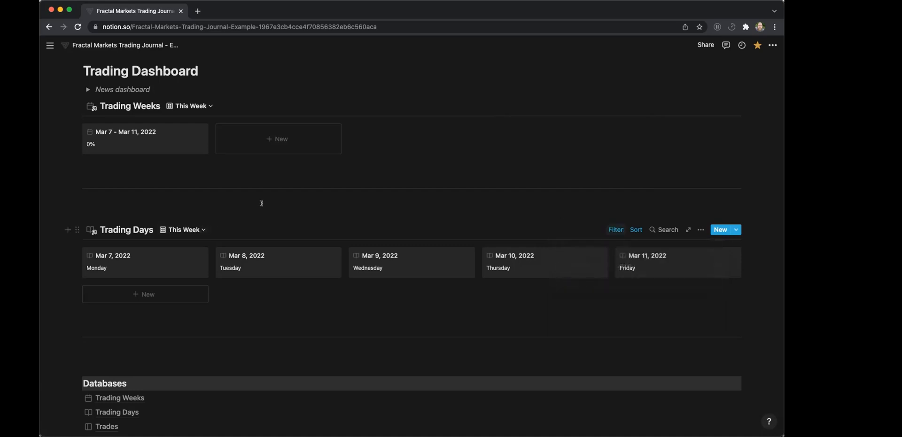
Compare the Today and This Week views of Trading Days, inspect the Today view's filter, and return to This Week.
{"action": "left_click", "coordinate": [188, 229]}
{"action": "left_click", "coordinate": [140, 274]}
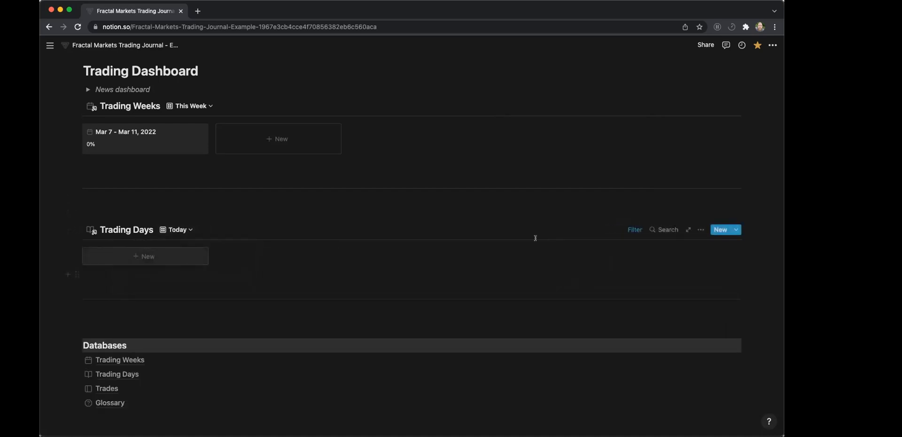
{"action": "left_click", "coordinate": [177, 230]}
{"action": "left_click", "coordinate": [141, 263]}
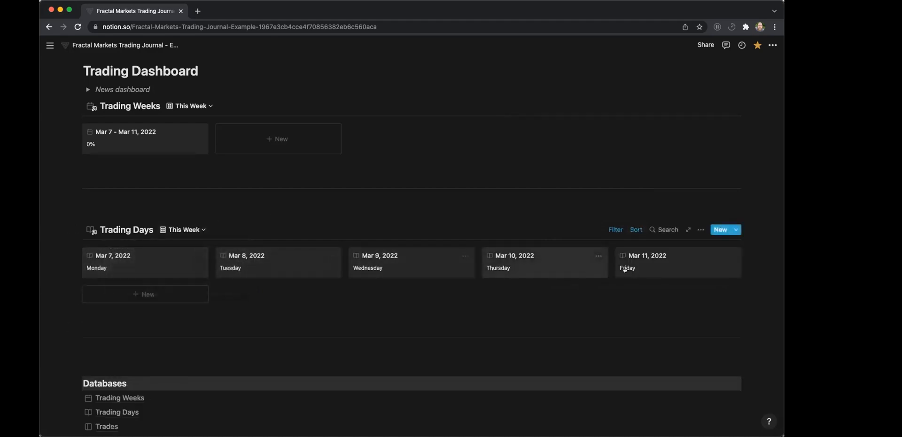
{"action": "left_click", "coordinate": [181, 229]}
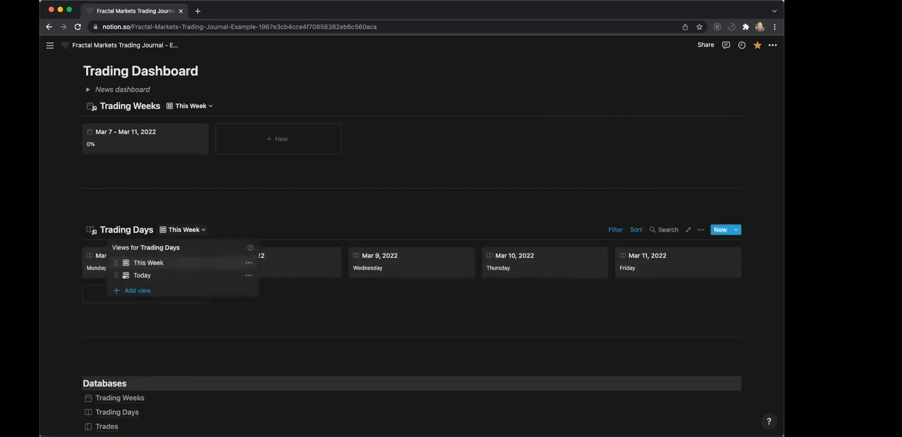
{"action": "key", "text": "Return"}
{"action": "left_click", "coordinate": [635, 229]}
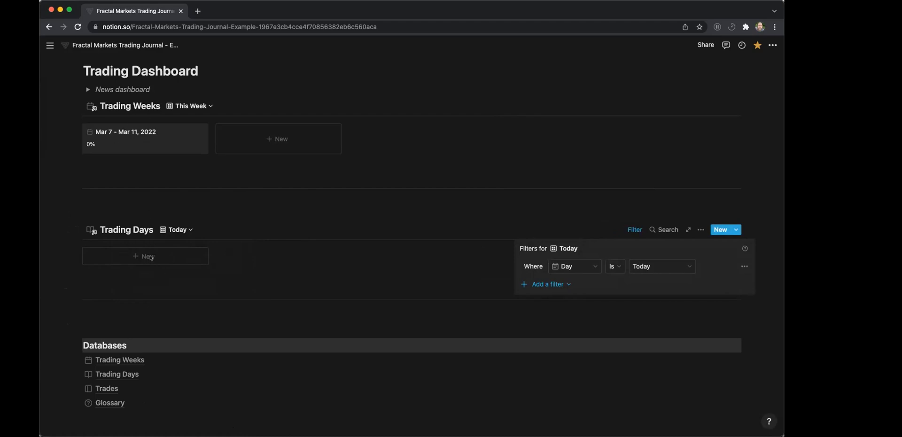
{"action": "left_click", "coordinate": [244, 257]}
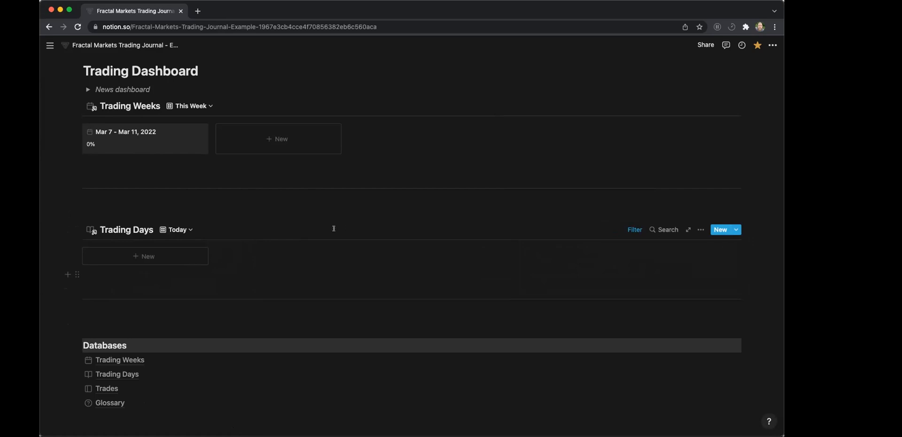
{"action": "left_click", "coordinate": [181, 231]}
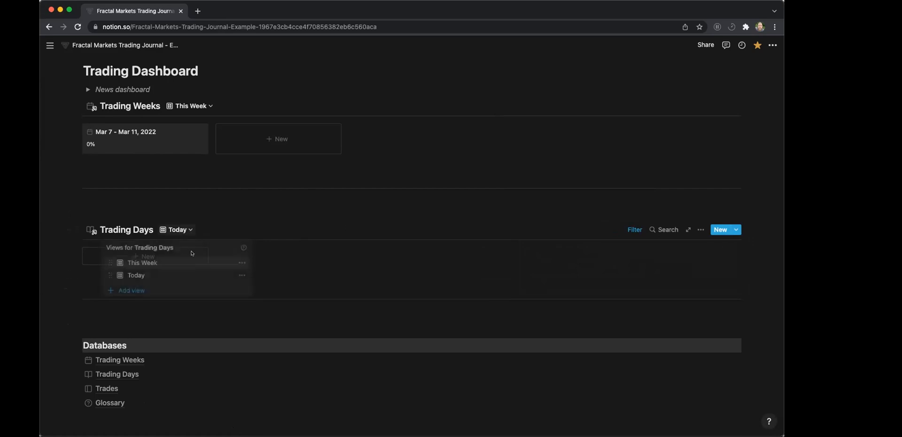
{"action": "left_click", "coordinate": [143, 263]}
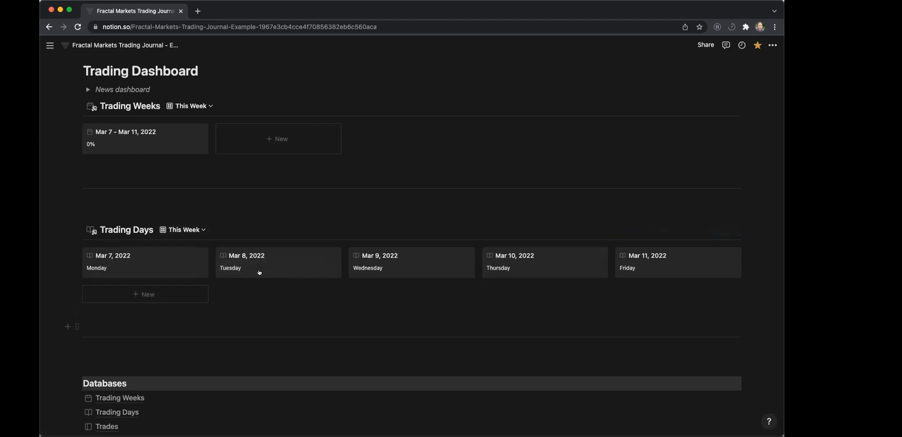
Review the sort settings of the This Week view and the properties available for sorting, leaving them as they are.
{"action": "left_click", "coordinate": [636, 230]}
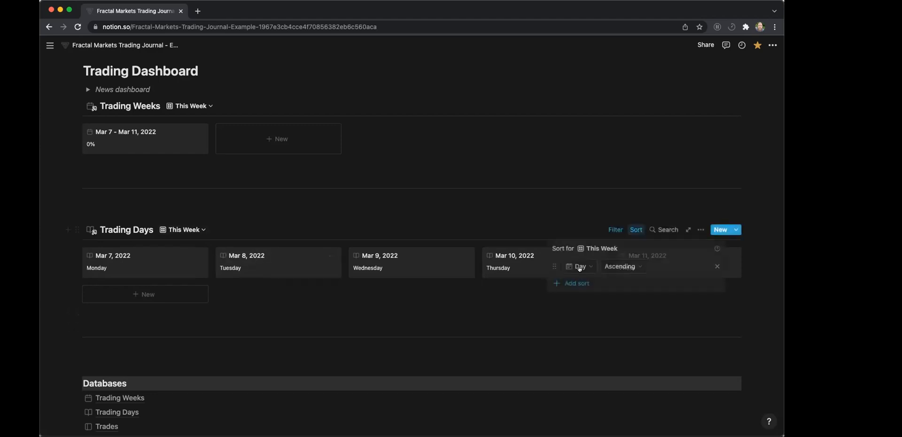
{"action": "left_click", "coordinate": [581, 266]}
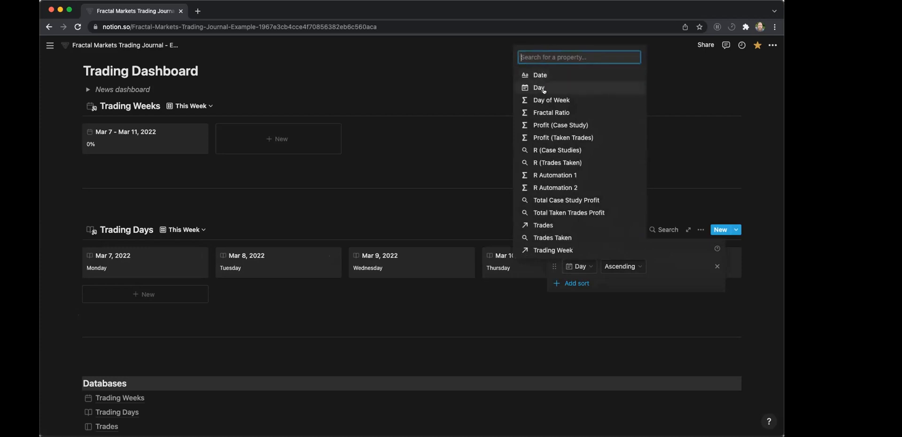
{"action": "left_click", "coordinate": [348, 288]}
{"action": "left_click", "coordinate": [366, 303]}
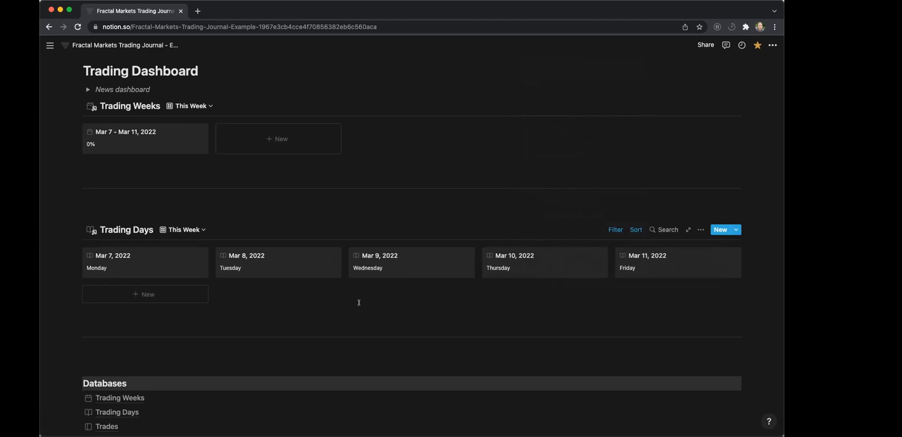
Open the Mar 7 - Mar 11, 2022 entry in Trading Weeks as a full page.
{"action": "scroll", "coordinate": [329, 278], "scroll_direction": "up", "scroll_amount": 1}
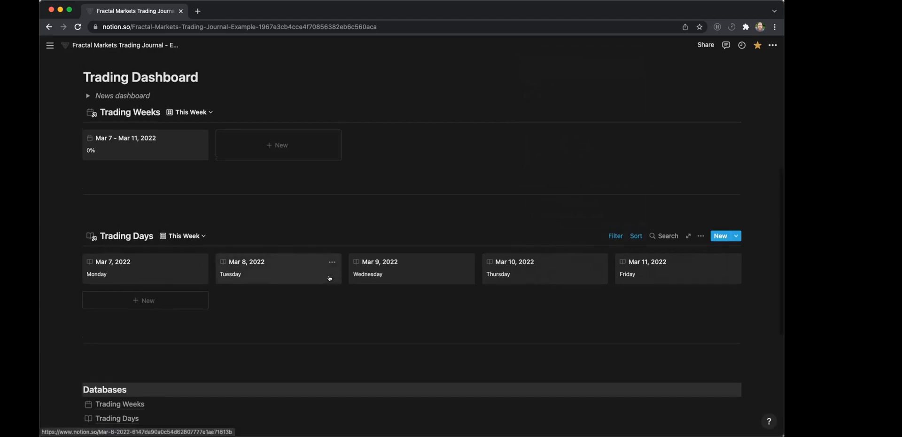
{"action": "left_click", "coordinate": [145, 151]}
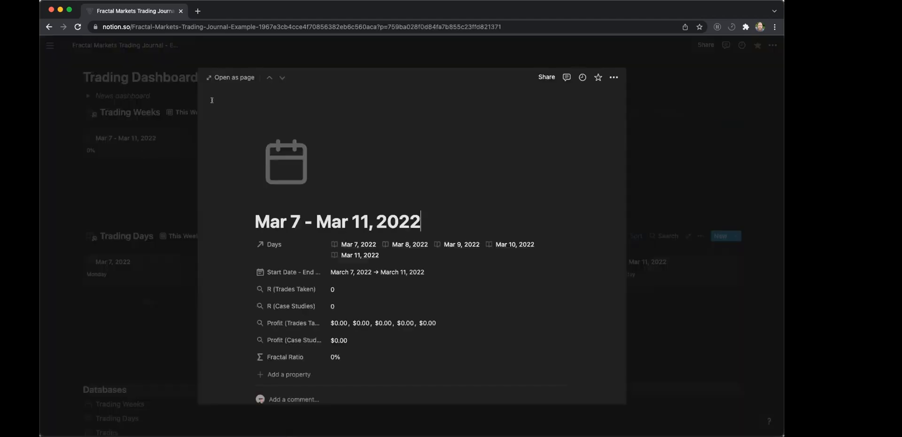
{"action": "left_click", "coordinate": [230, 78]}
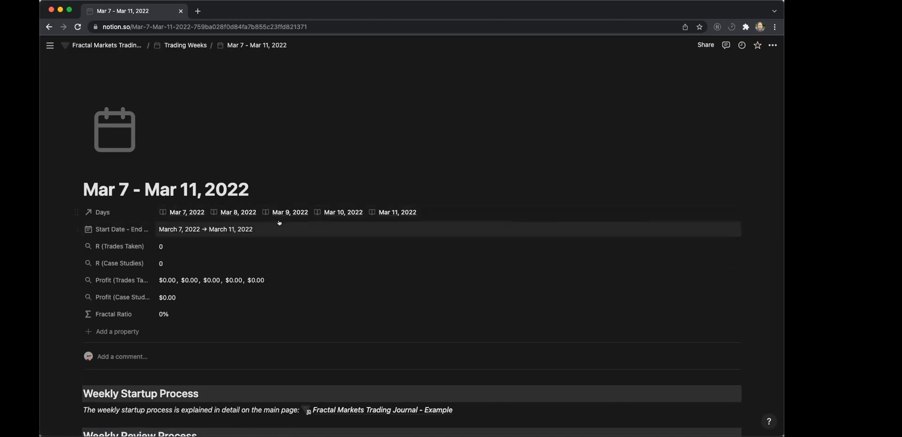
Inspect the rollup configuration of the R (Trades Taken) property and its calculation options.
{"action": "scroll", "coordinate": [732, 277], "scroll_direction": "down", "scroll_amount": 1}
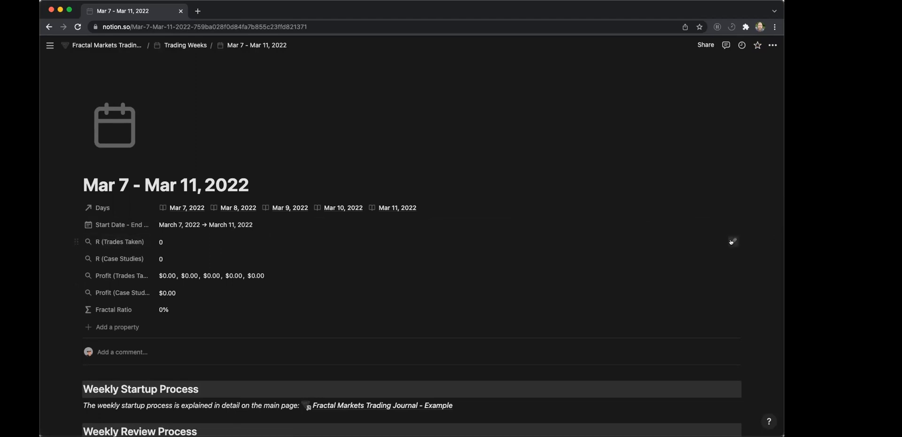
{"action": "left_click", "coordinate": [731, 242]}
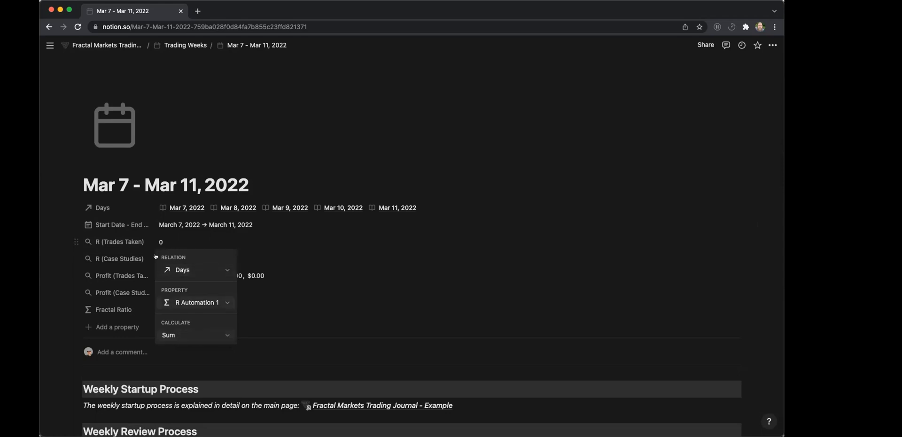
{"action": "left_click", "coordinate": [165, 335]}
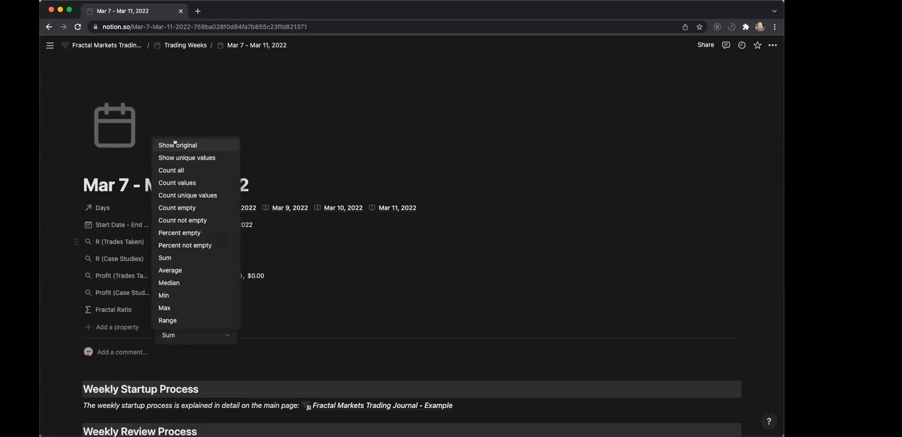
{"action": "left_click", "coordinate": [290, 233]}
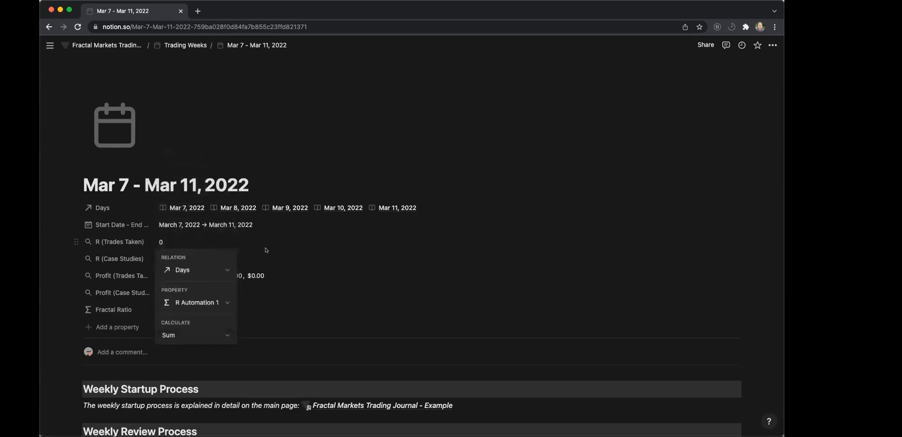
{"action": "left_click", "coordinate": [226, 240]}
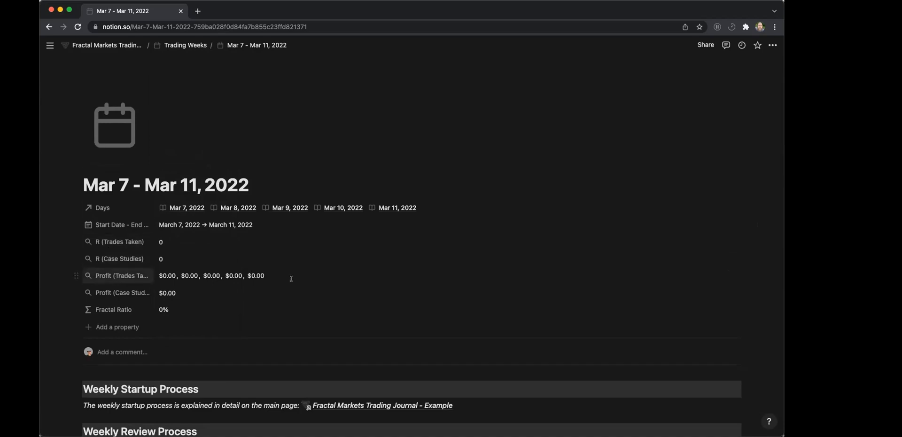
Set the rollup calculation of the week's taken-trades profit property to Sum.
{"action": "left_click", "coordinate": [734, 275]}
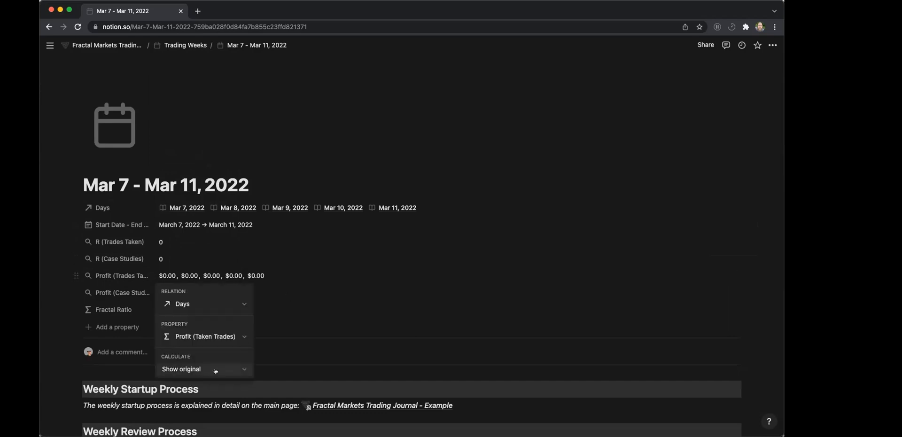
{"action": "left_click", "coordinate": [198, 369]}
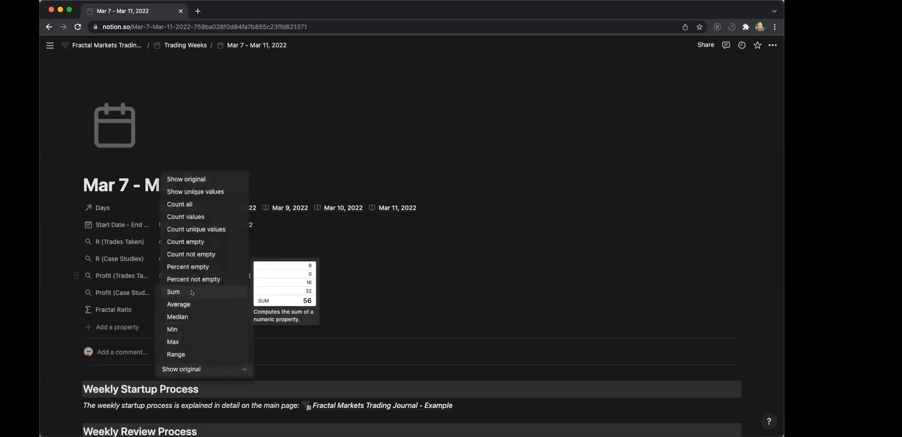
{"action": "left_click", "coordinate": [192, 292]}
{"action": "left_click", "coordinate": [169, 277]}
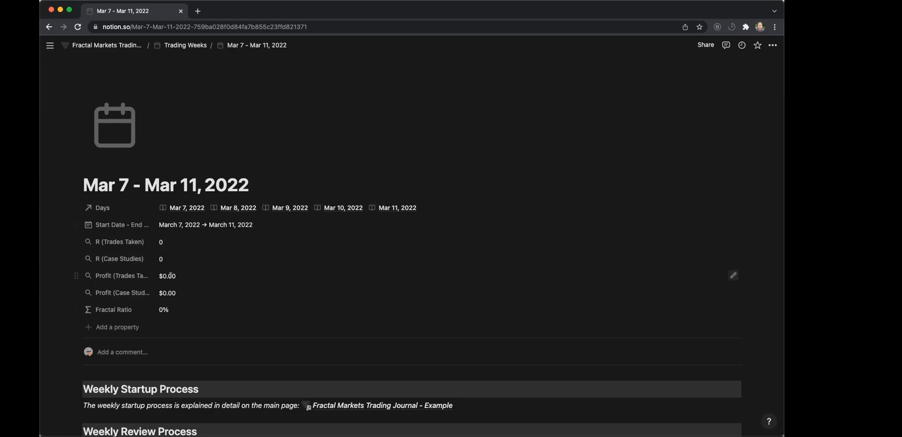
Review the week's properties and process sections, and expand the FILTERS & PROPERTIES checklist under Weekly Review Process.
{"action": "scroll", "coordinate": [170, 275], "scroll_direction": "down", "scroll_amount": 1}
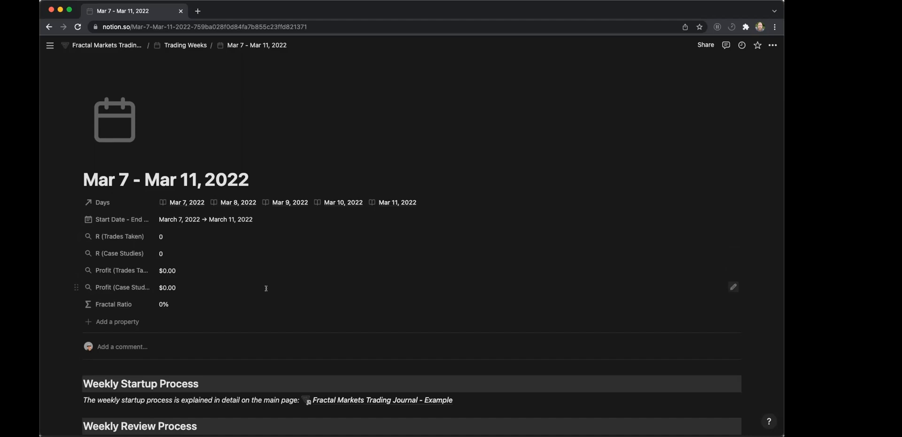
{"action": "scroll", "coordinate": [266, 288], "scroll_direction": "down", "scroll_amount": 3}
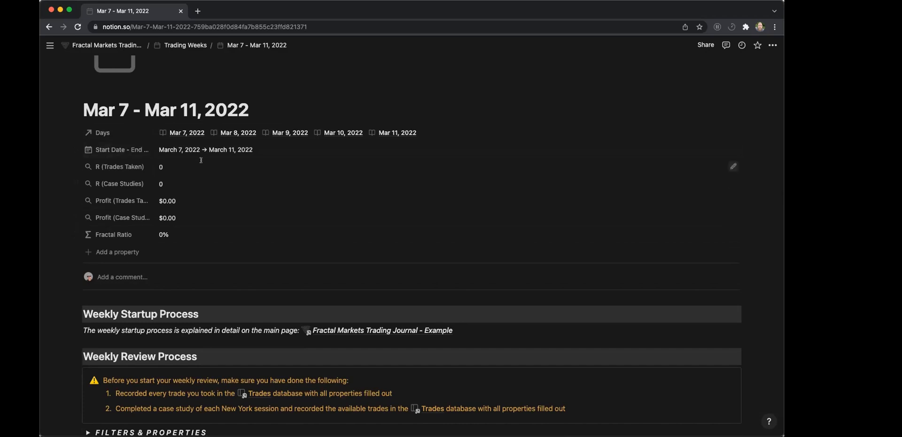
{"action": "scroll", "coordinate": [248, 176], "scroll_direction": "down", "scroll_amount": 5}
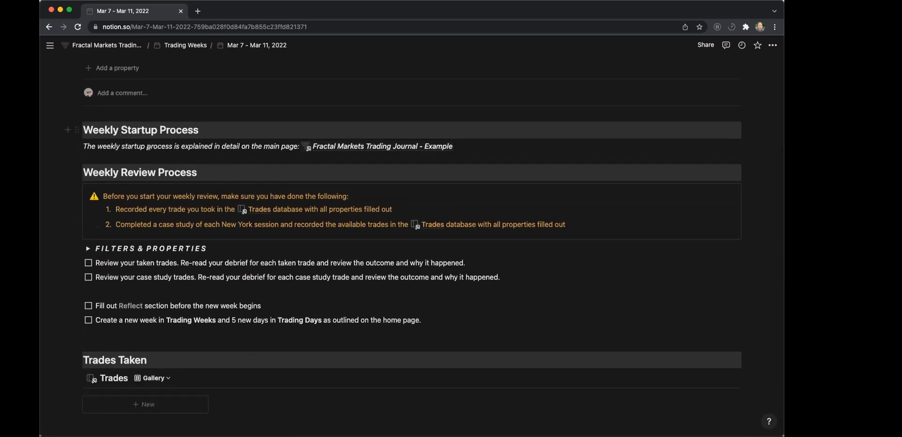
{"action": "scroll", "coordinate": [214, 131], "scroll_direction": "up", "scroll_amount": 5}
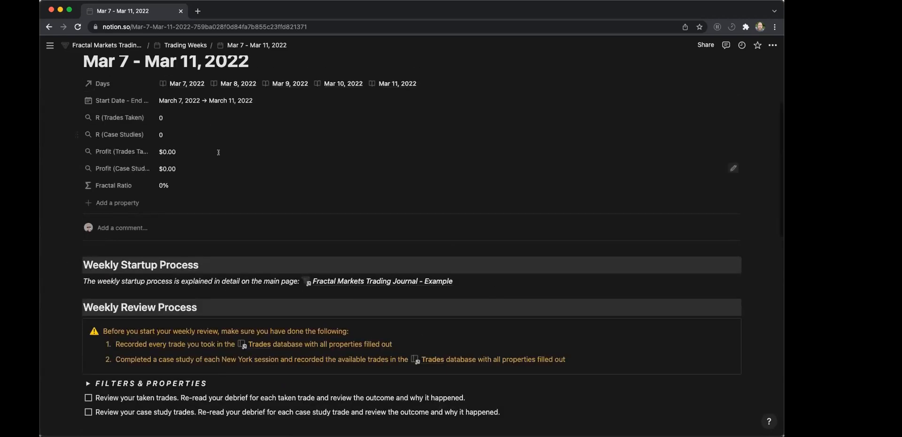
{"action": "scroll", "coordinate": [380, 211], "scroll_direction": "down", "scroll_amount": 3}
{"action": "scroll", "coordinate": [379, 211], "scroll_direction": "down", "scroll_amount": 3}
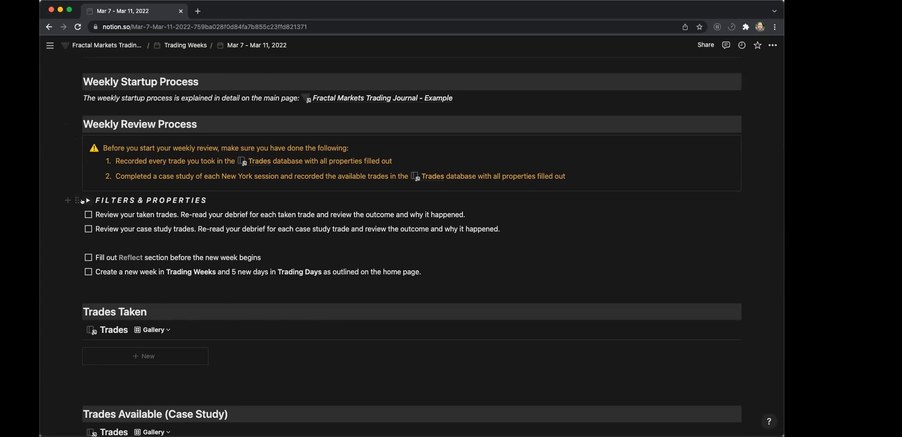
{"action": "left_click", "coordinate": [84, 200]}
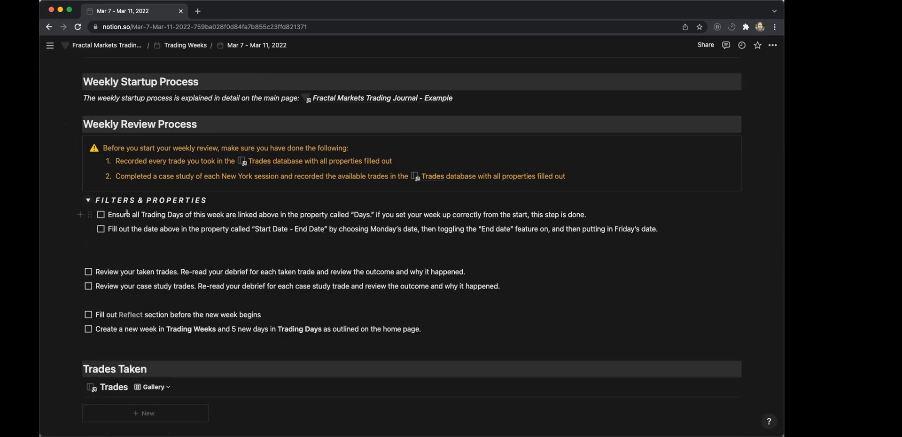
Check the week's Days and date properties, and tick off both FILTERS & PROPERTIES items for linked Trading Days and Start Date - End Date.
{"action": "scroll", "coordinate": [327, 226], "scroll_direction": "up", "scroll_amount": 5}
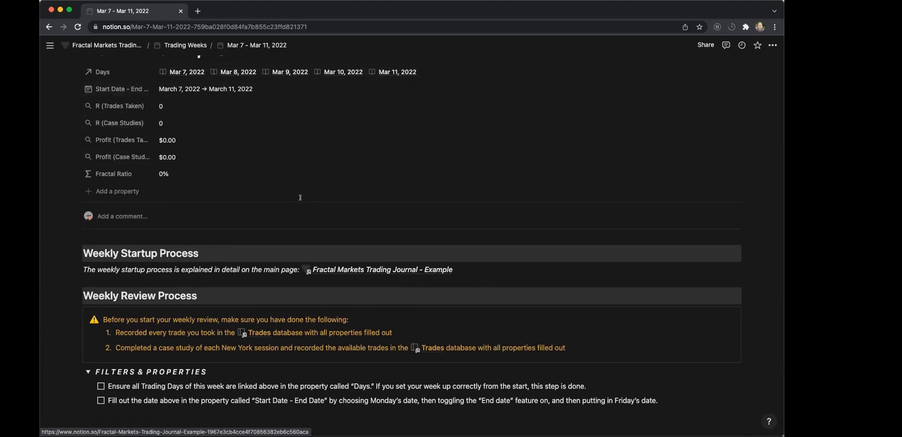
{"action": "scroll", "coordinate": [300, 197], "scroll_direction": "down", "scroll_amount": 5}
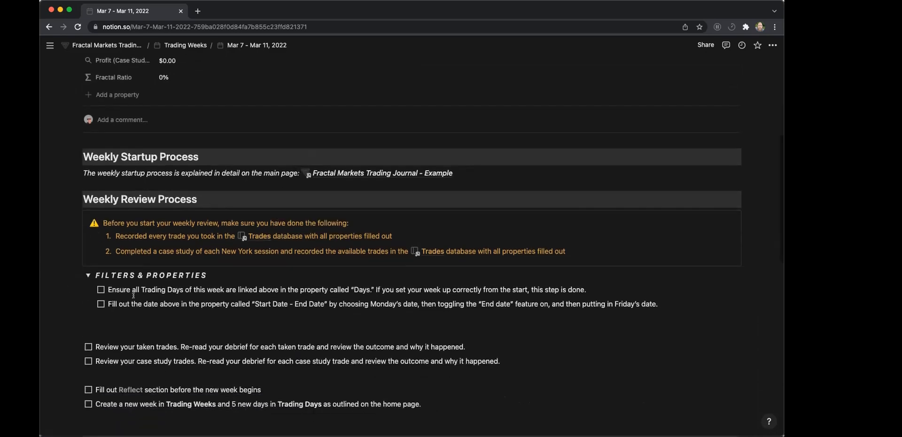
{"action": "left_click", "coordinate": [100, 285]}
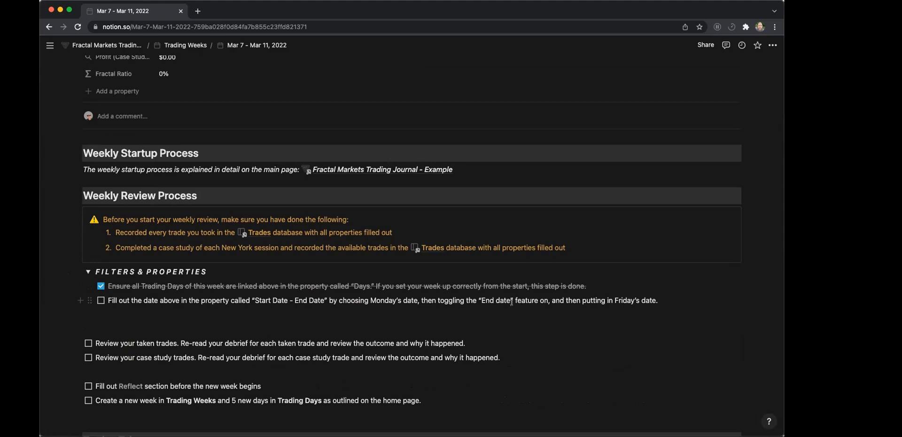
{"action": "left_click", "coordinate": [101, 300]}
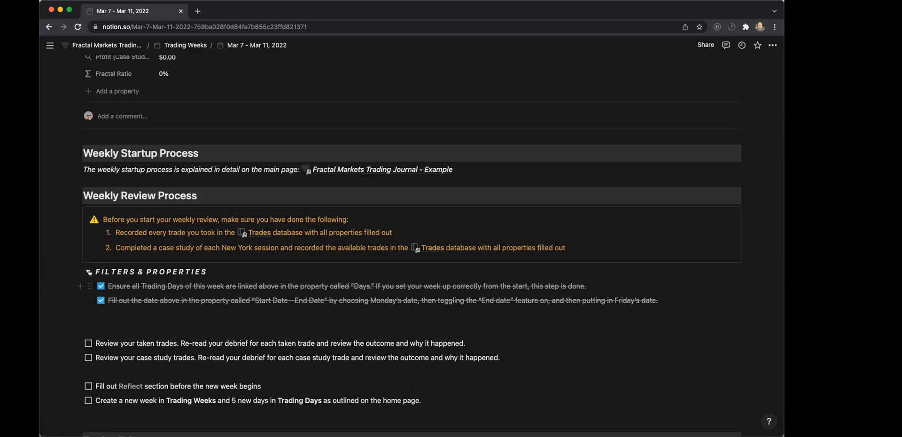
Recheck the week's Days and date properties, and collapse the completed FILTERS & PROPERTIES checklist under Weekly Review Process.
{"action": "scroll", "coordinate": [141, 192], "scroll_direction": "up", "scroll_amount": 3}
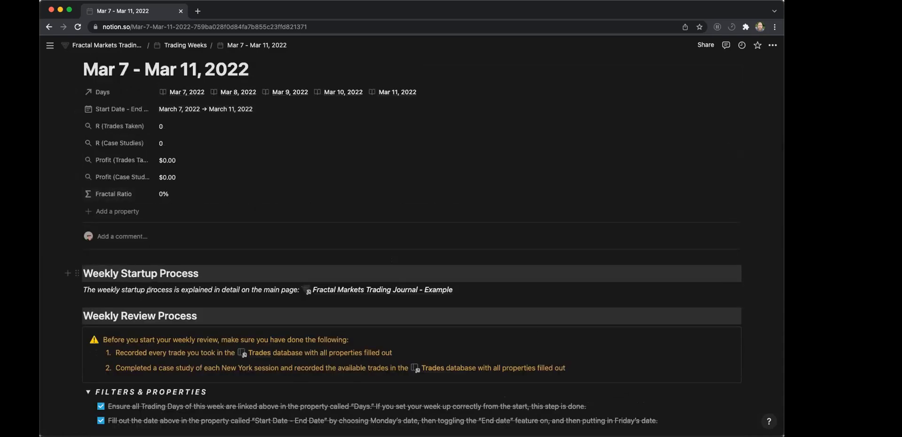
{"action": "scroll", "coordinate": [111, 241], "scroll_direction": "down", "scroll_amount": 4}
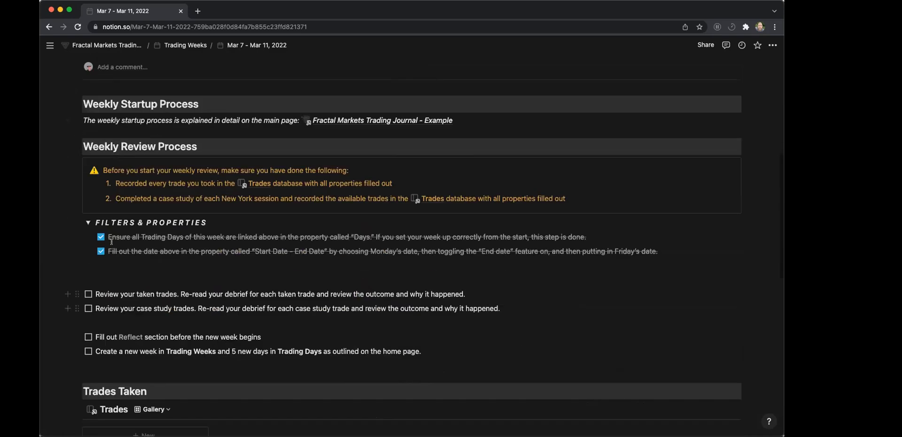
{"action": "left_click", "coordinate": [87, 222]}
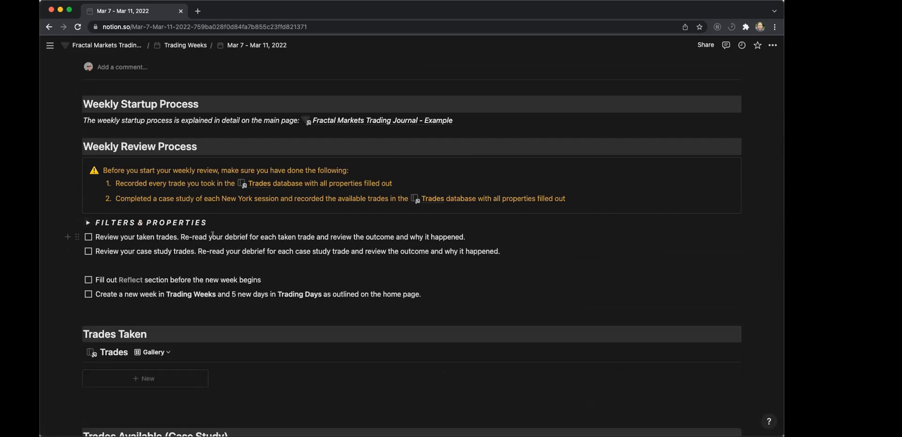
Inspect the filters on the Trades Taken gallery and look over the Trades Available (Case Study) section.
{"action": "scroll", "coordinate": [222, 254], "scroll_direction": "down", "scroll_amount": 3}
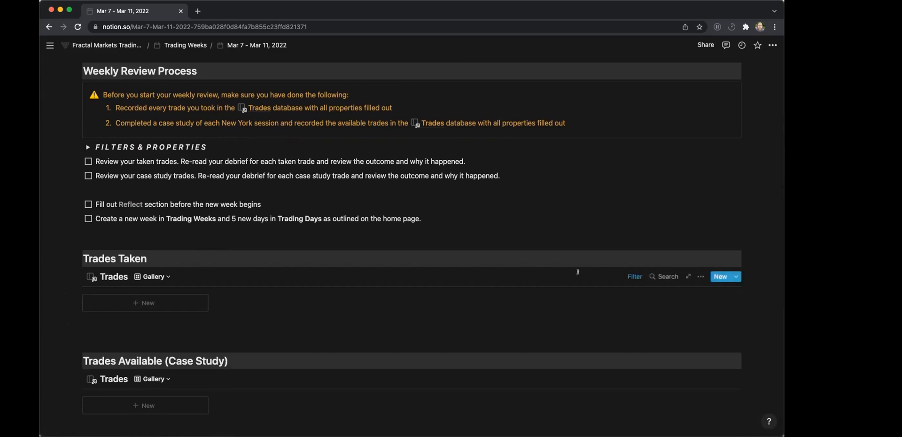
{"action": "left_click", "coordinate": [628, 277]}
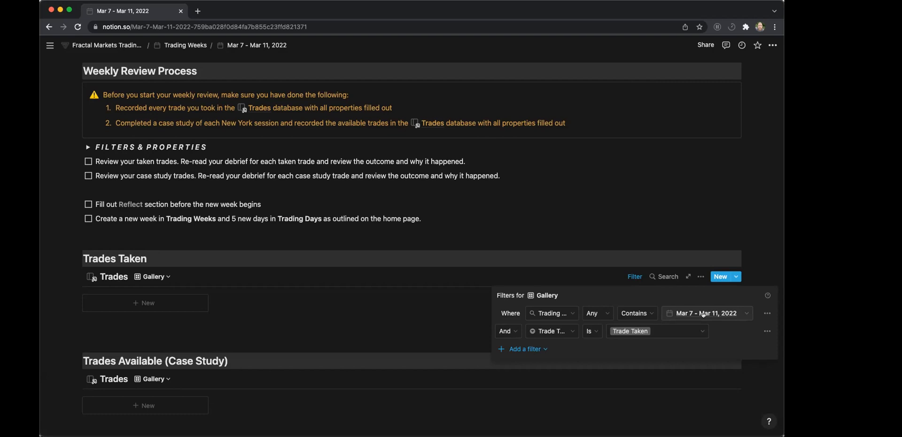
{"action": "left_click", "coordinate": [362, 311]}
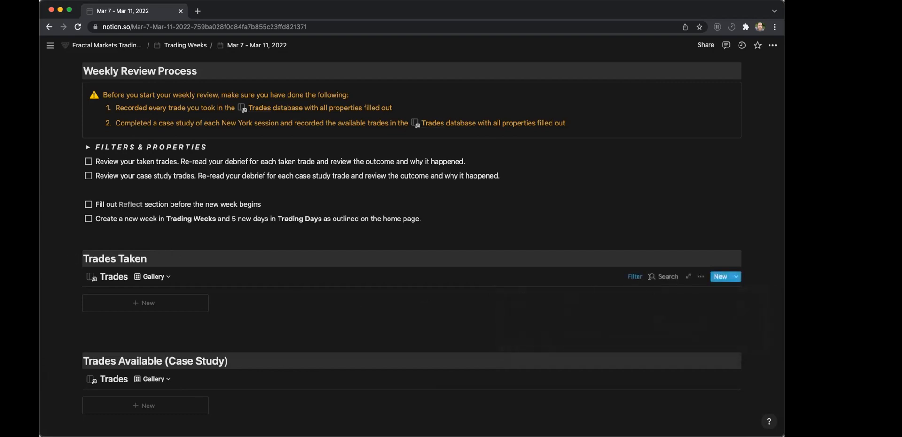
{"action": "left_click", "coordinate": [635, 277]}
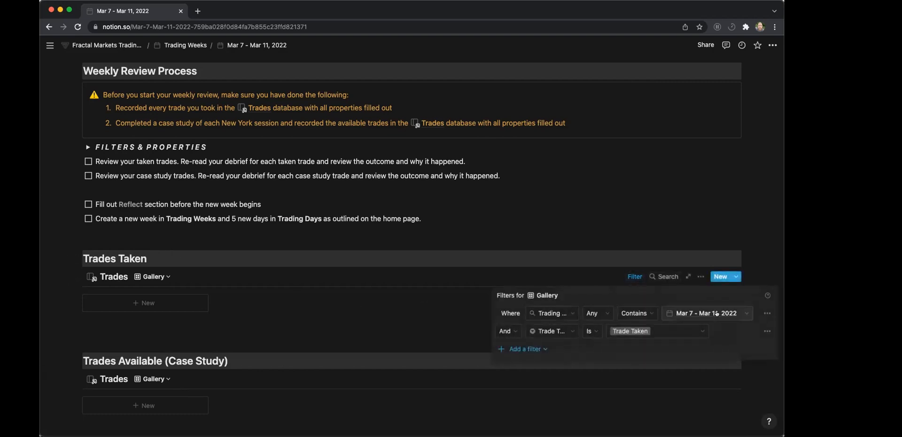
{"action": "left_click", "coordinate": [363, 313]}
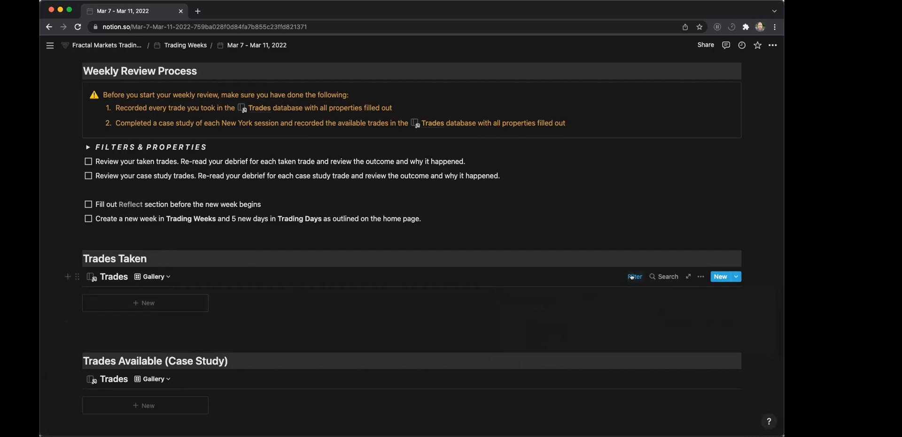
{"action": "scroll", "coordinate": [248, 304], "scroll_direction": "down", "scroll_amount": 1}
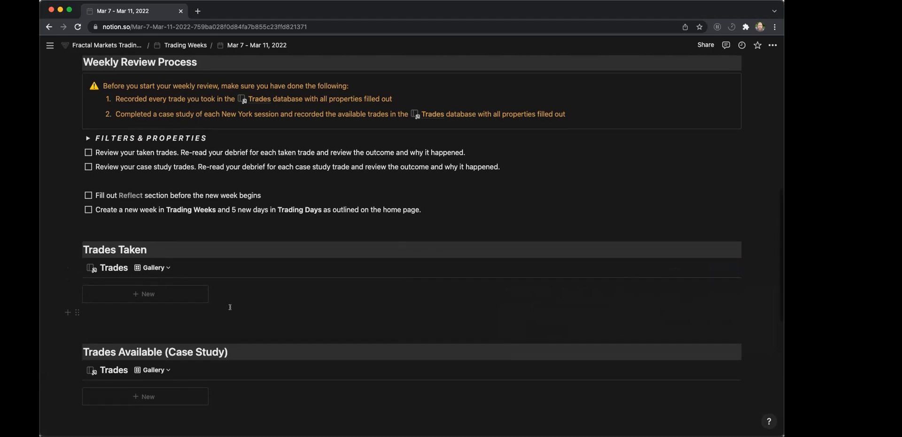
{"action": "scroll", "coordinate": [230, 306], "scroll_direction": "down", "scroll_amount": 3}
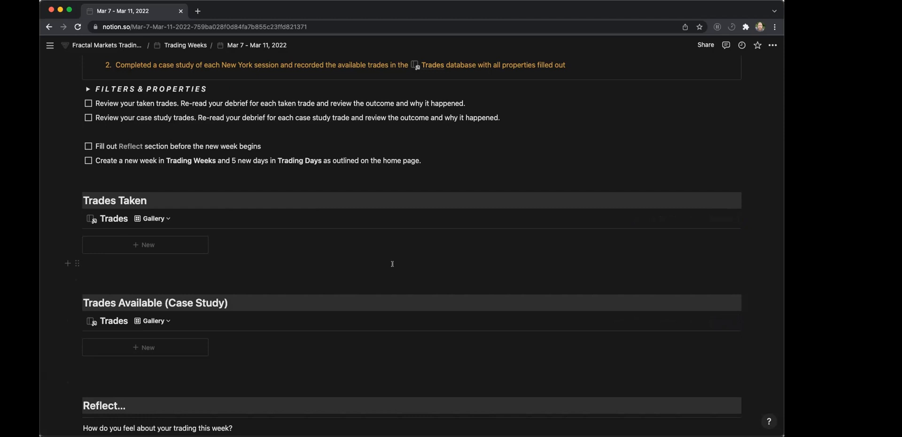
{"action": "scroll", "coordinate": [148, 70], "scroll_direction": "up", "scroll_amount": 10}
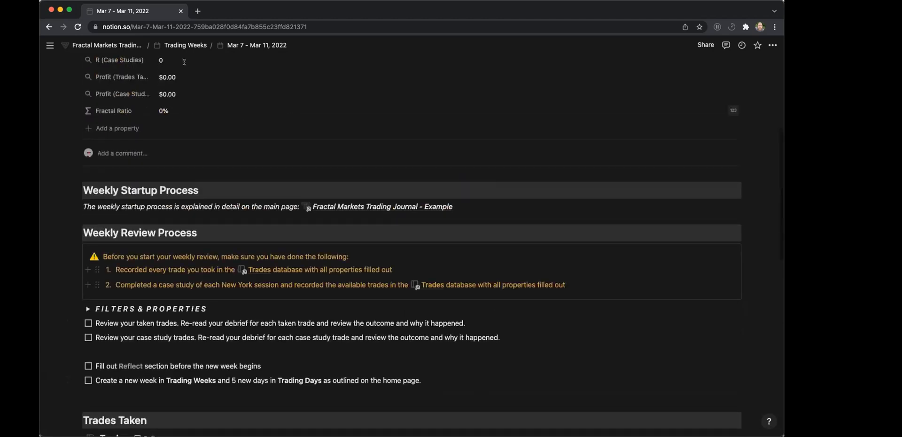
Open the Trades database from the journal's main page and add a trade named SAMPLE to the Trades Taken - Last 30d table.
{"action": "left_click", "coordinate": [116, 46]}
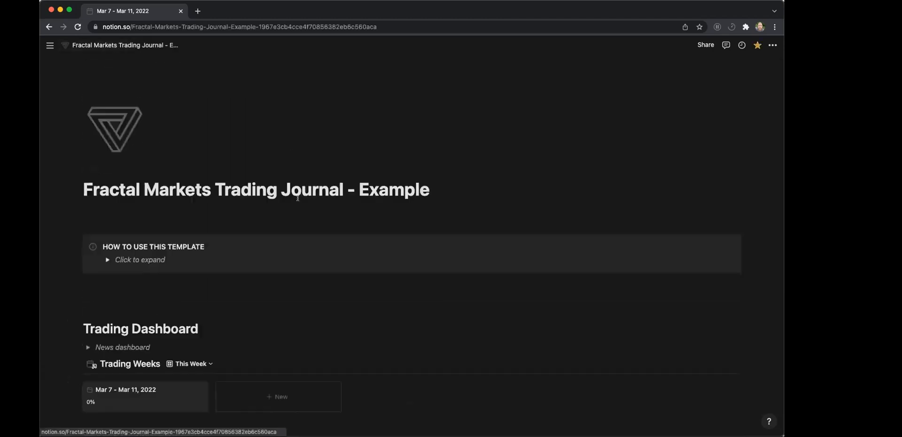
{"action": "scroll", "coordinate": [298, 207], "scroll_direction": "down", "scroll_amount": 7}
{"action": "scroll", "coordinate": [299, 219], "scroll_direction": "down", "scroll_amount": 5}
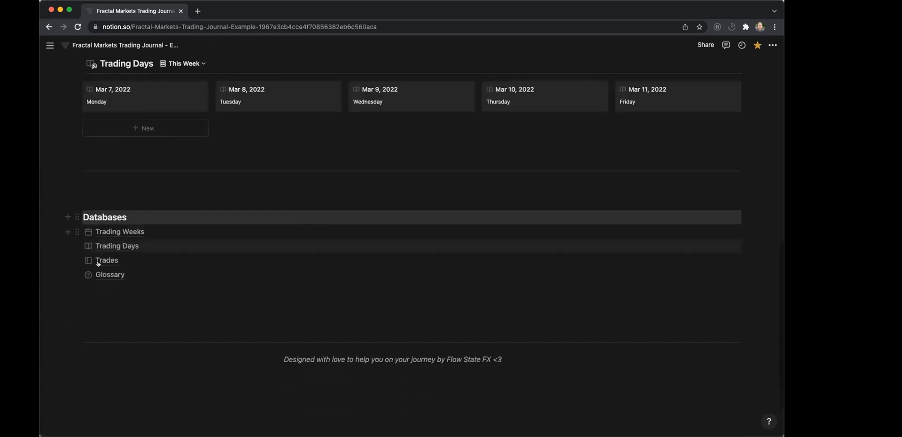
{"action": "left_click", "coordinate": [103, 259]}
{"action": "scroll", "coordinate": [169, 161], "scroll_direction": "down", "scroll_amount": 2}
{"action": "left_click", "coordinate": [102, 335]}
{"action": "type", "text": "SAMPLE"}
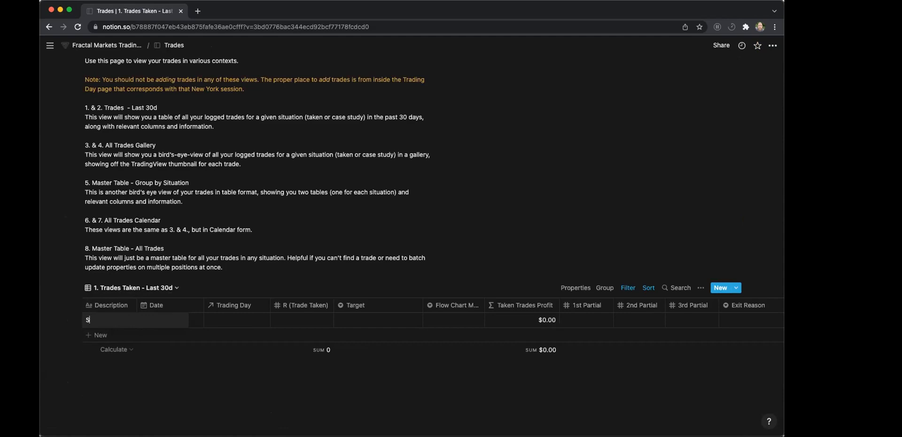
{"action": "key", "text": "Return"}
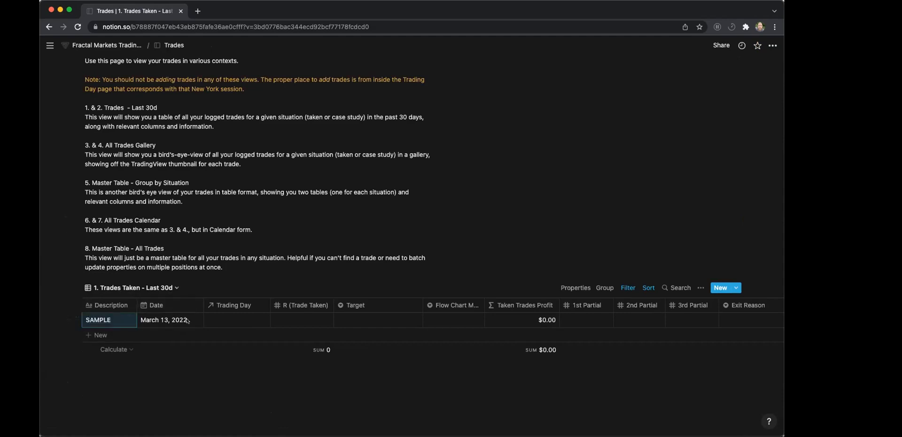
Open the SAMPLE trade and set its date to March 7, 2022.
{"action": "left_click", "coordinate": [117, 320]}
{"action": "left_click", "coordinate": [357, 166]}
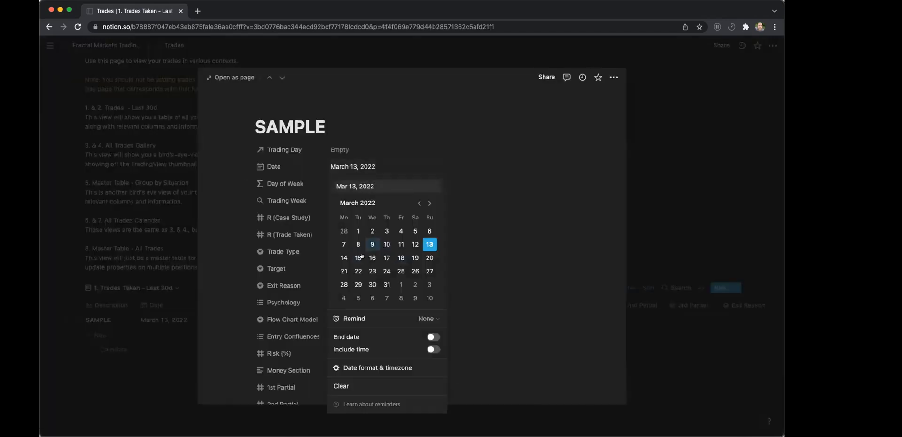
{"action": "left_click", "coordinate": [344, 245]}
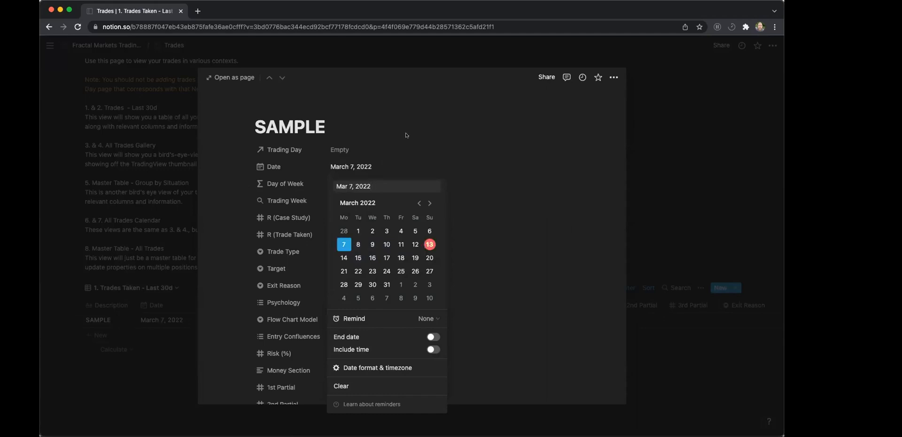
{"action": "left_click", "coordinate": [407, 133]}
Apply the LOSS - Taken Trade template to the SAMPLE trade, and review its properties and Trade Logging SOP.
{"action": "scroll", "coordinate": [352, 282], "scroll_direction": "down", "scroll_amount": 7}
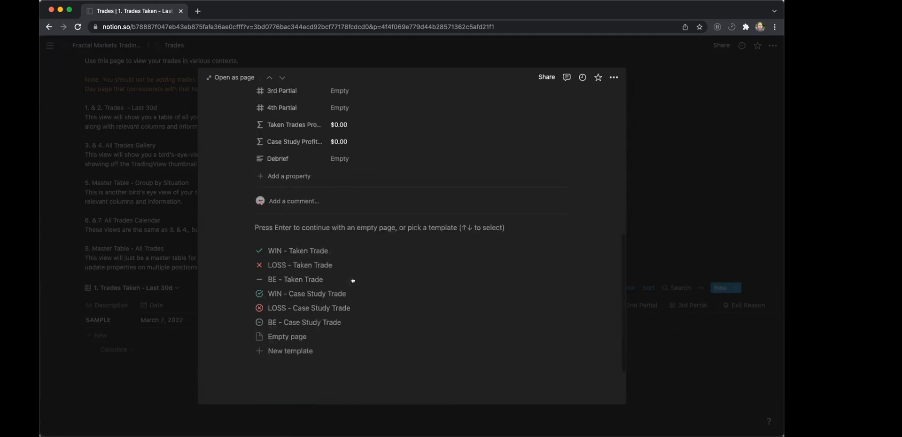
{"action": "left_click", "coordinate": [295, 265]}
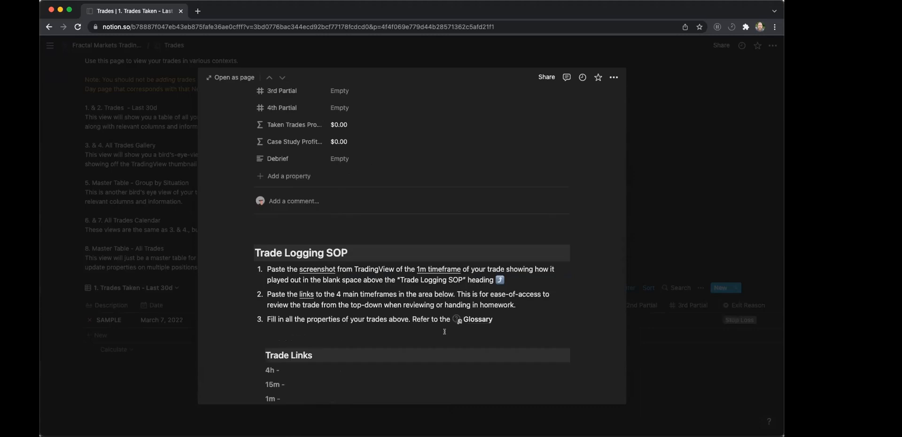
{"action": "scroll", "coordinate": [444, 282], "scroll_direction": "up", "scroll_amount": 5}
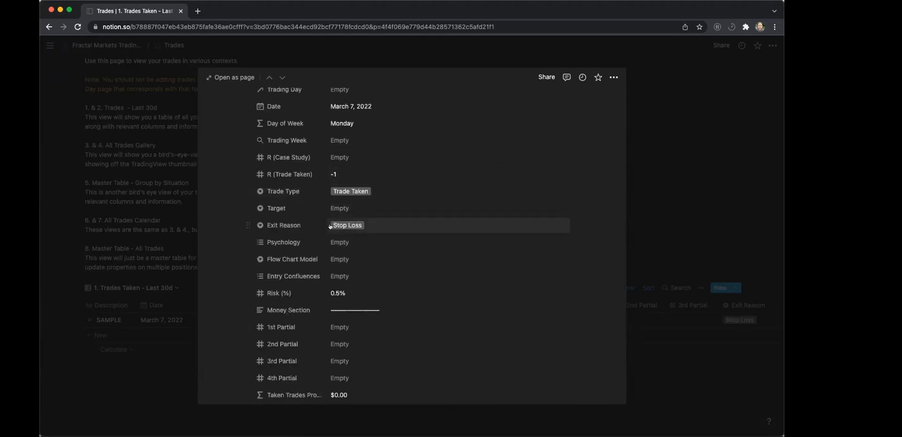
{"action": "scroll", "coordinate": [362, 206], "scroll_direction": "up", "scroll_amount": 1}
{"action": "scroll", "coordinate": [366, 207], "scroll_direction": "down", "scroll_amount": 10}
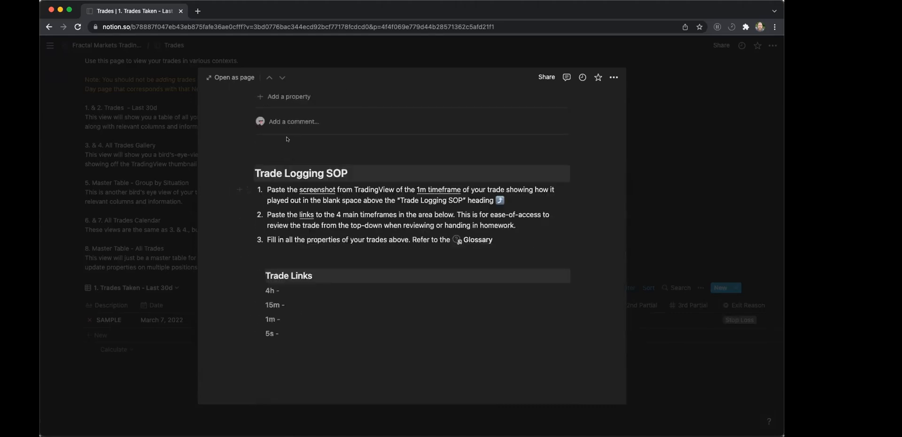
{"action": "left_click", "coordinate": [278, 149]}
{"action": "scroll", "coordinate": [384, 319], "scroll_direction": "up", "scroll_amount": 5}
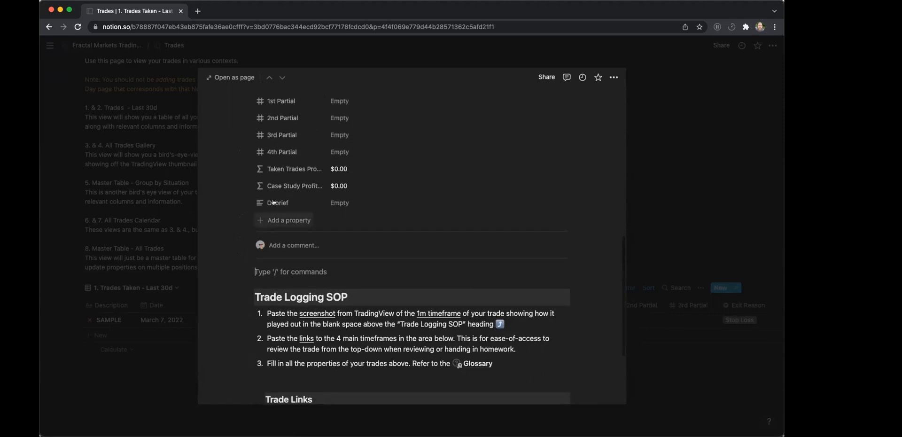
Try out the trade's Debrief property with filler text and clear it again.
{"action": "left_click", "coordinate": [334, 204]}
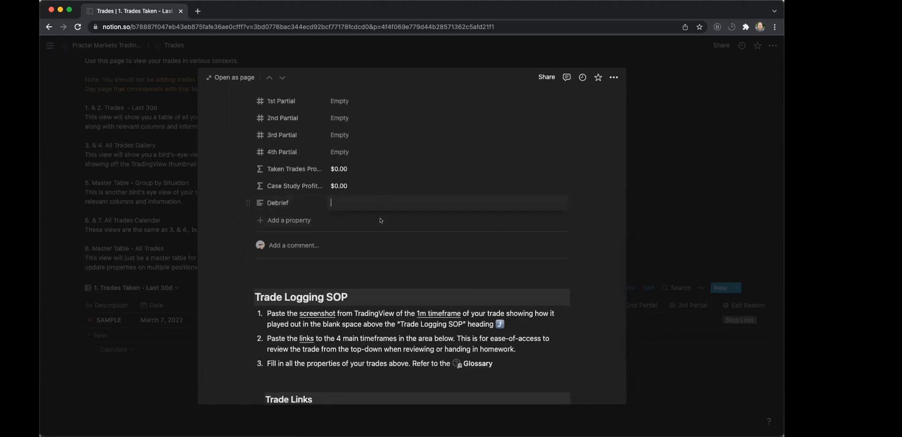
{"action": "type", "text": "as;ldkja;sldkfjasdf asdk;lf"}
{"action": "key", "text": "super+a"}
{"action": "key", "text": "BackSpace"}
{"action": "key", "text": "Escape"}
Fill in the trade's money section with 1st Partial $500, 2nd Partial $1,200 and 3rd Partial -$250.
{"action": "scroll", "coordinate": [354, 126], "scroll_direction": "up", "scroll_amount": 2}
{"action": "scroll", "coordinate": [354, 123], "scroll_direction": "up", "scroll_amount": 2}
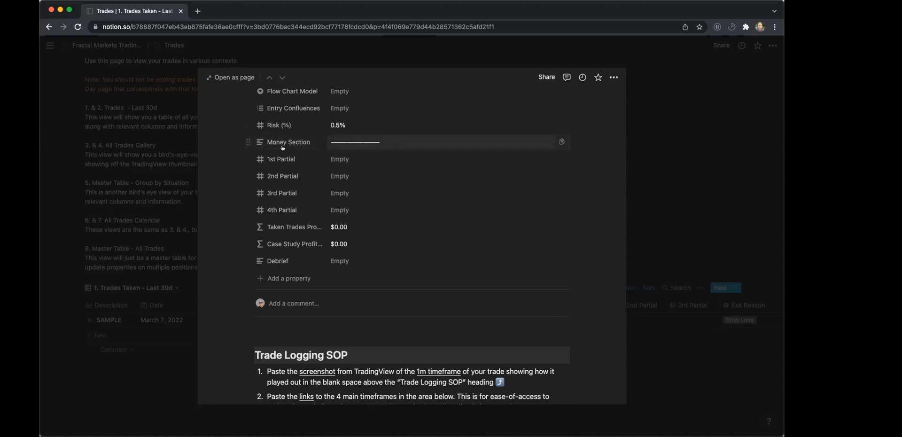
{"action": "scroll", "coordinate": [317, 140], "scroll_direction": "up", "scroll_amount": 3}
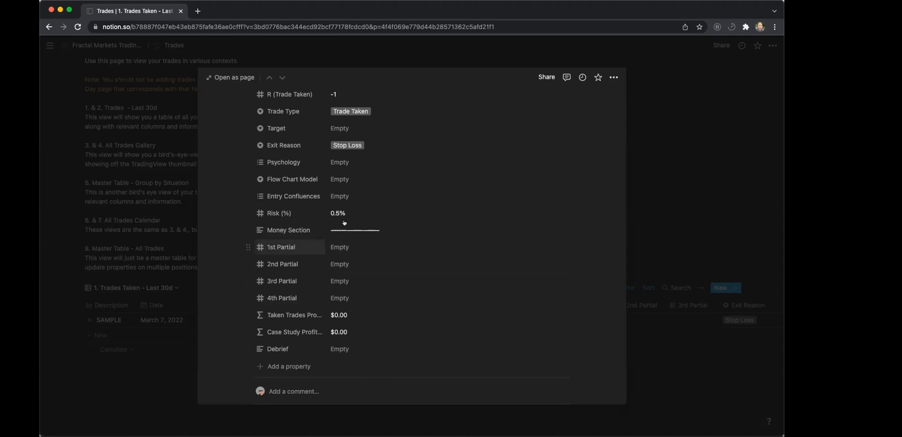
{"action": "left_click", "coordinate": [339, 248]}
{"action": "type", "text": "500"}
{"action": "key", "text": "Tab"}
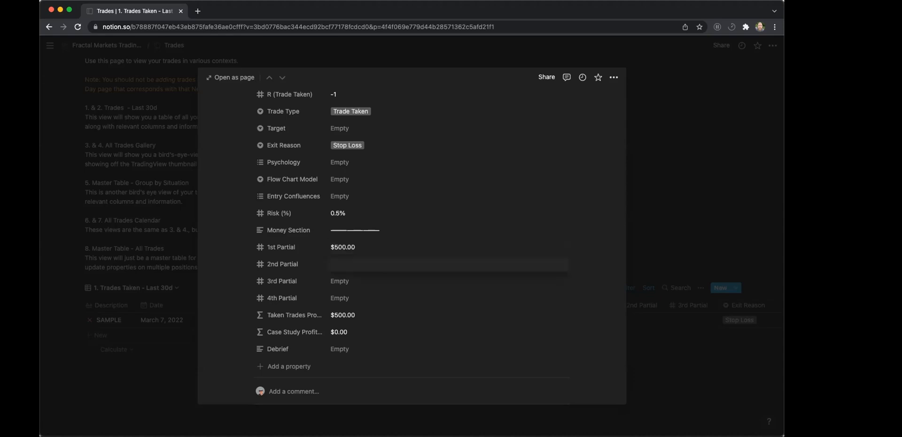
{"action": "type", "text": "1200"}
{"action": "key", "text": "Tab"}
{"action": "type", "text": "-500"}
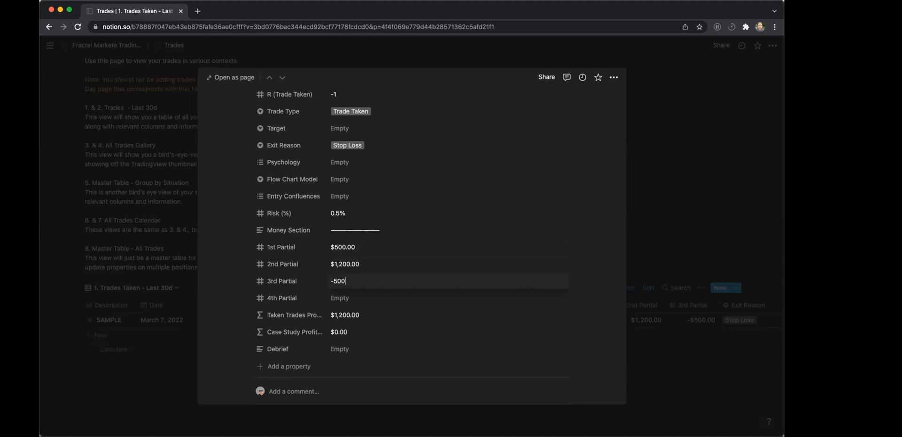
{"action": "key", "text": "BackSpace"}
{"action": "key", "text": "BackSpace"}
{"action": "key", "text": "BackSpace"}
{"action": "type", "text": "250"}
{"action": "key", "text": "Return"}
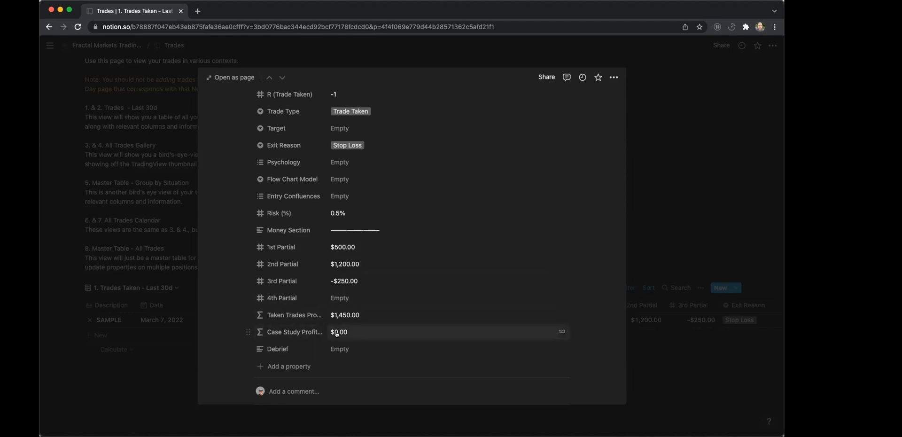
Set the SAMPLE trade's R (Case Study) value to 20.
{"action": "scroll", "coordinate": [336, 334], "scroll_direction": "up", "scroll_amount": 5}
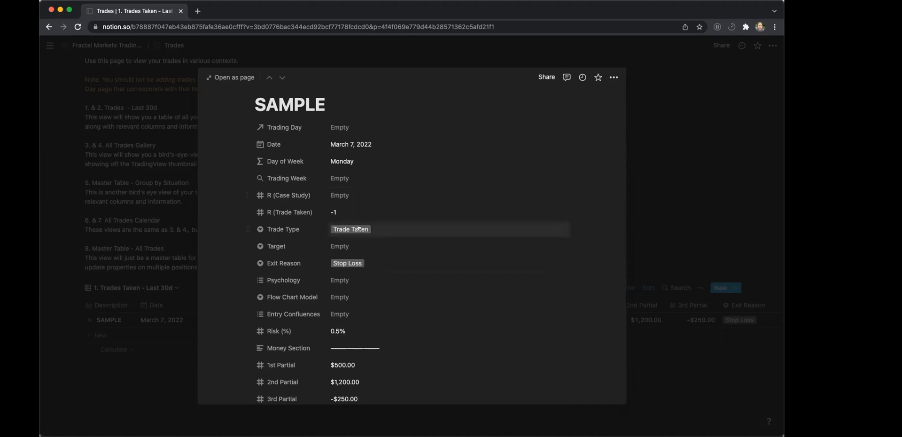
{"action": "left_click", "coordinate": [338, 197]}
{"action": "type", "text": "20"}
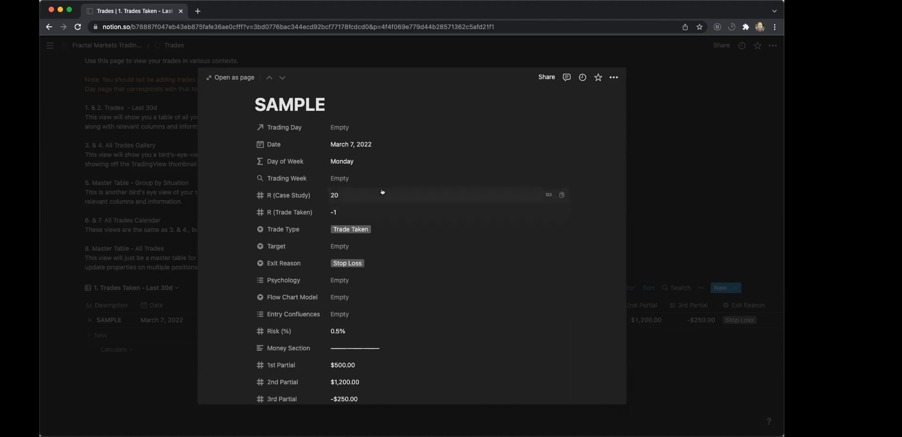
{"action": "key", "text": "Return"}
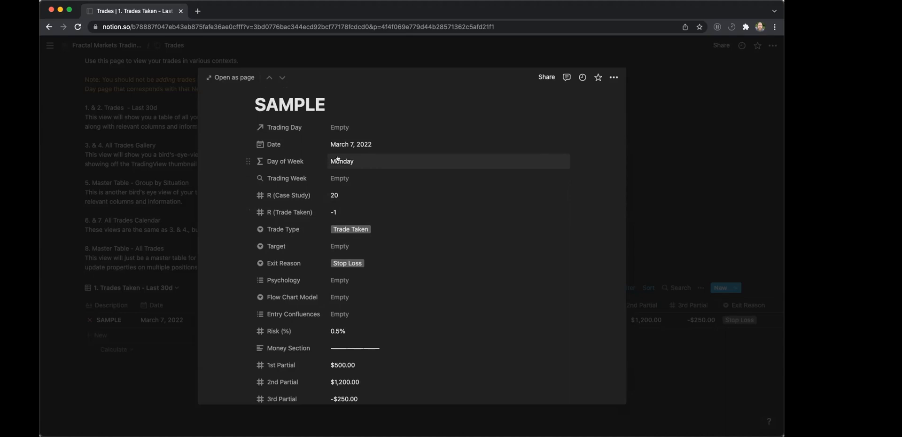
Compare the trade's R (Case Study) and Risk (%) values with the calculated case study and taken trades profits.
{"action": "left_click", "coordinate": [345, 195]}
{"action": "left_click", "coordinate": [346, 331]}
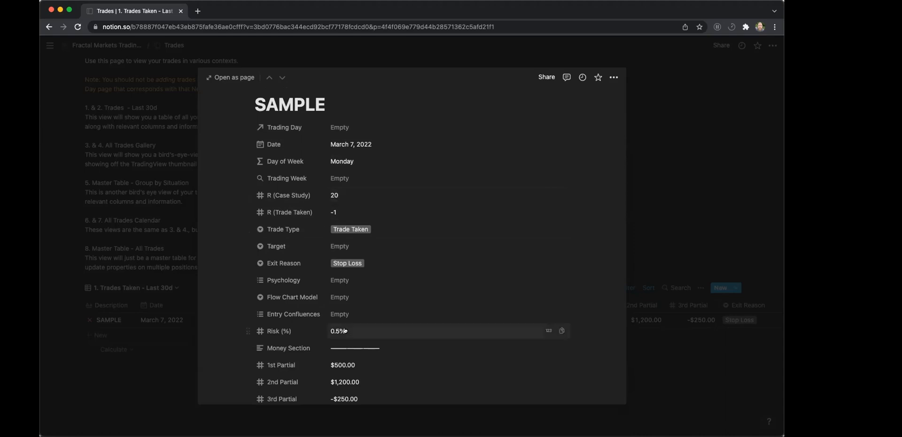
{"action": "scroll", "coordinate": [344, 331], "scroll_direction": "down", "scroll_amount": 5}
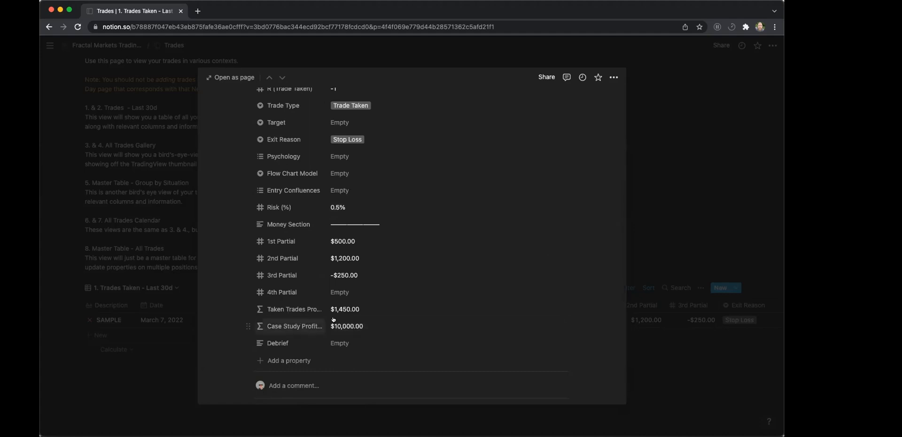
{"action": "scroll", "coordinate": [334, 319], "scroll_direction": "up", "scroll_amount": 2}
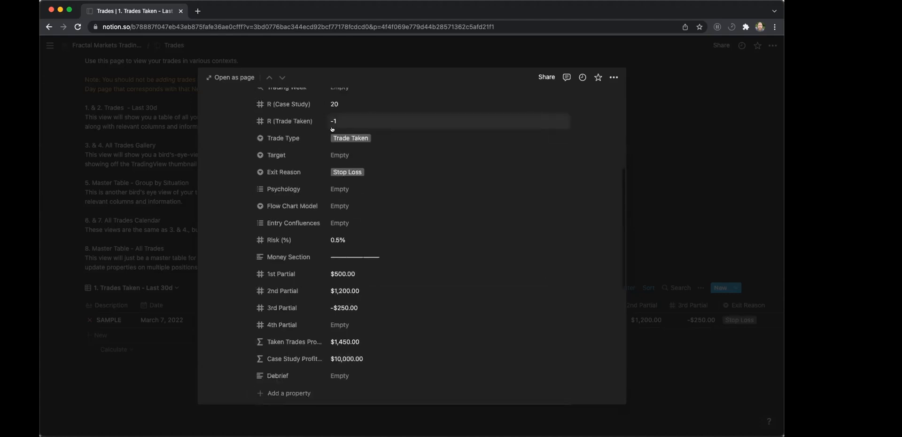
{"action": "scroll", "coordinate": [334, 242], "scroll_direction": "down", "scroll_amount": 1}
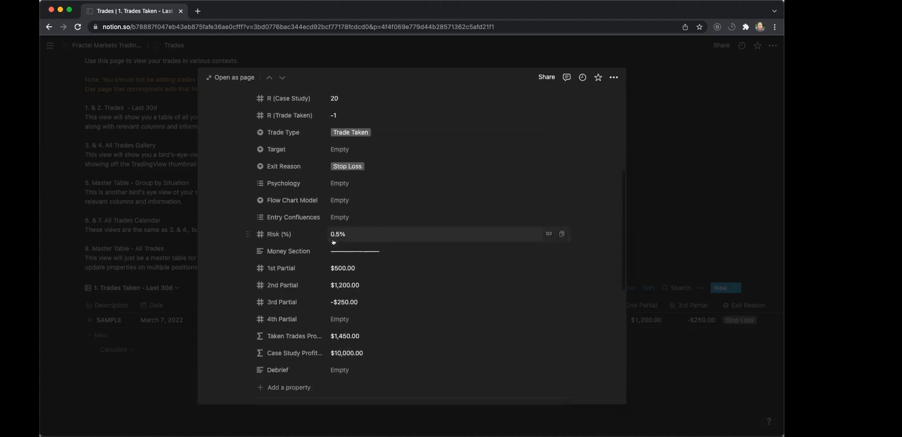
{"action": "scroll", "coordinate": [334, 242], "scroll_direction": "down", "scroll_amount": 2}
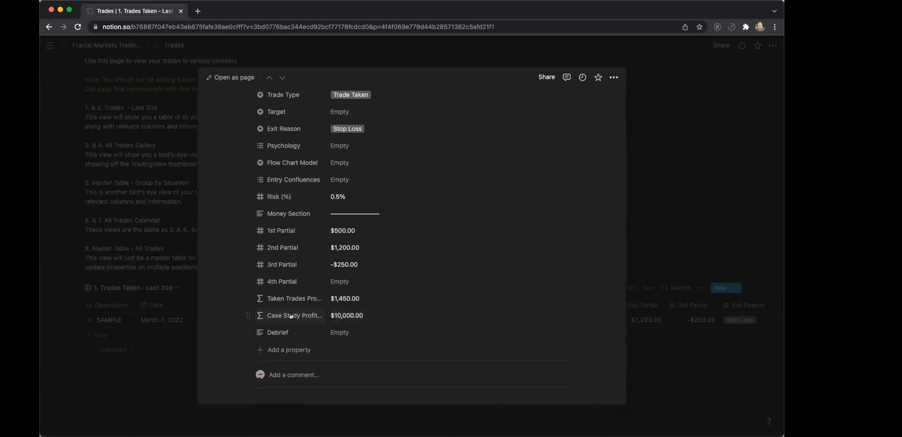
Re-enter the account size in the SAMPLE trade's Case Study Profit formula as 100000.
{"action": "scroll", "coordinate": [275, 201], "scroll_direction": "up", "scroll_amount": 3}
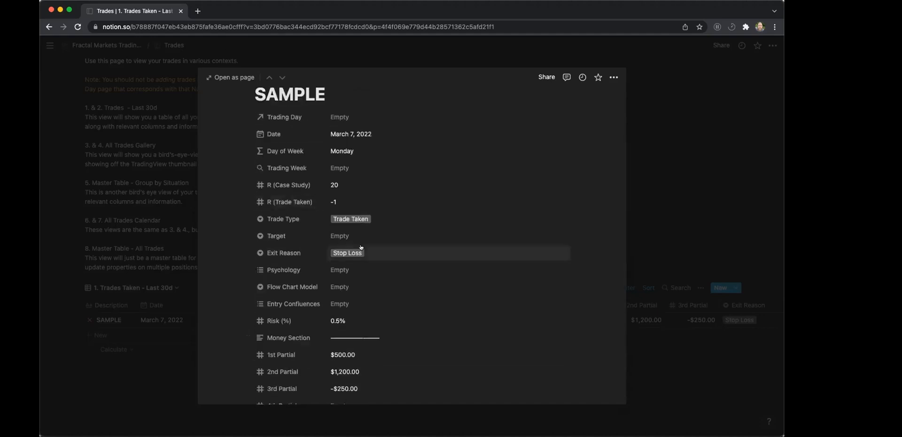
{"action": "scroll", "coordinate": [359, 249], "scroll_direction": "down", "scroll_amount": 3}
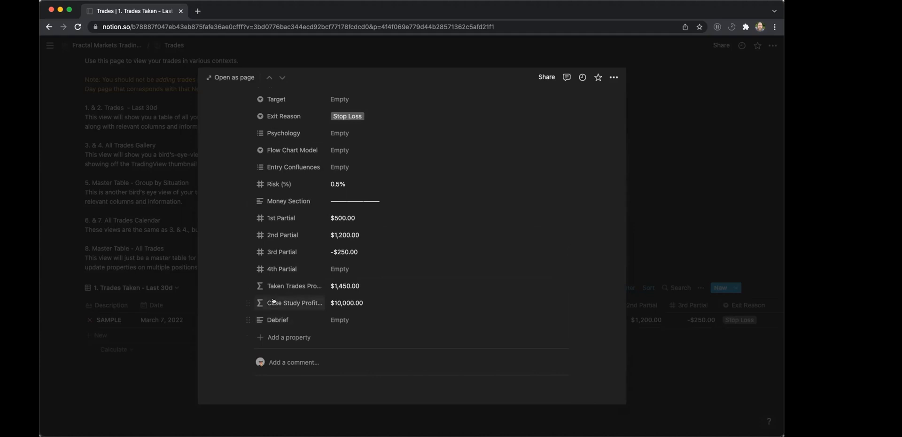
{"action": "left_click", "coordinate": [343, 301]}
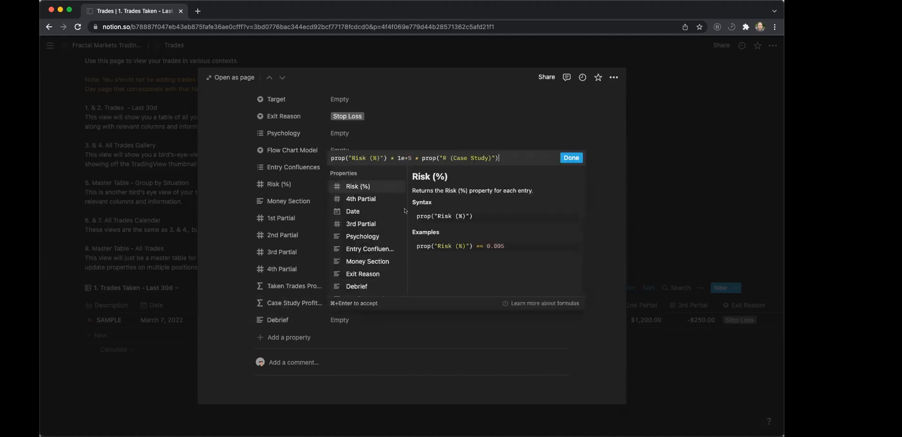
{"action": "left_click", "coordinate": [398, 158]}
{"action": "left_click_drag", "start_coordinate": [399, 155], "coordinate": [408, 155]}
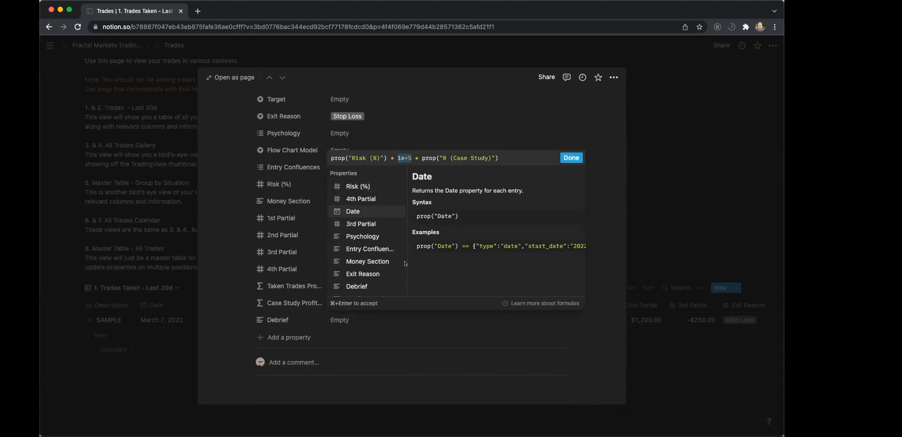
{"action": "type", "text": "100000"}
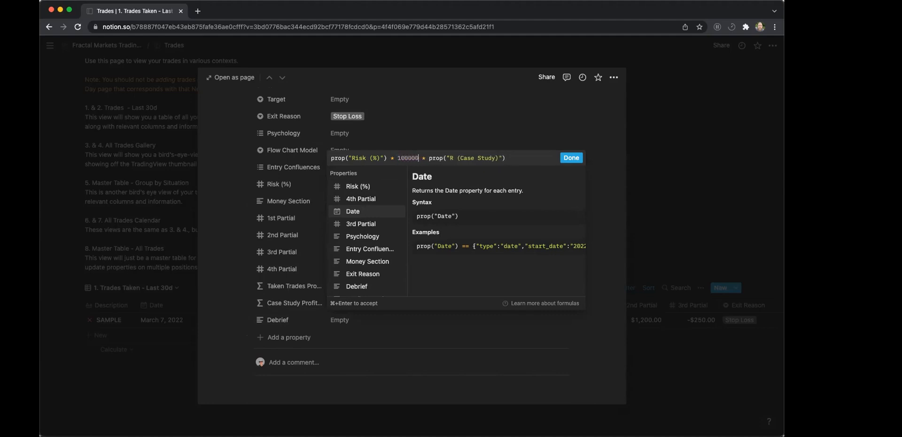
{"action": "left_click", "coordinate": [571, 158]}
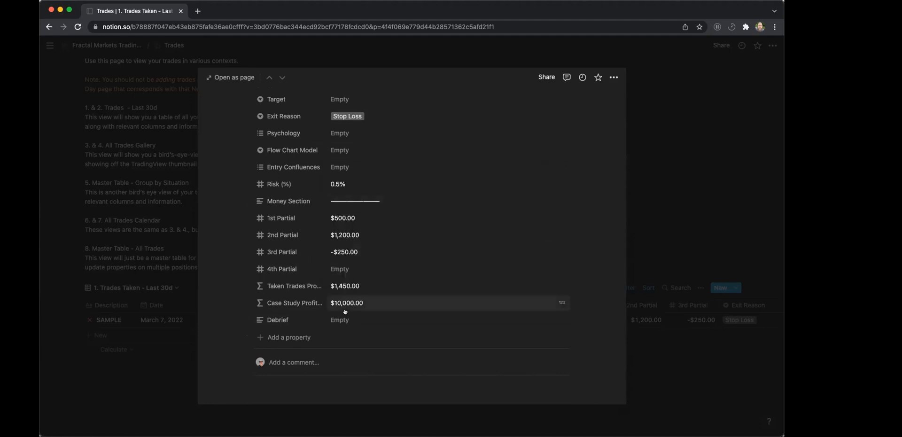
Try an account size of 5000 in the Case Study Profit formula and compare the result with the trade's R and Risk (%) values.
{"action": "left_click", "coordinate": [387, 303]}
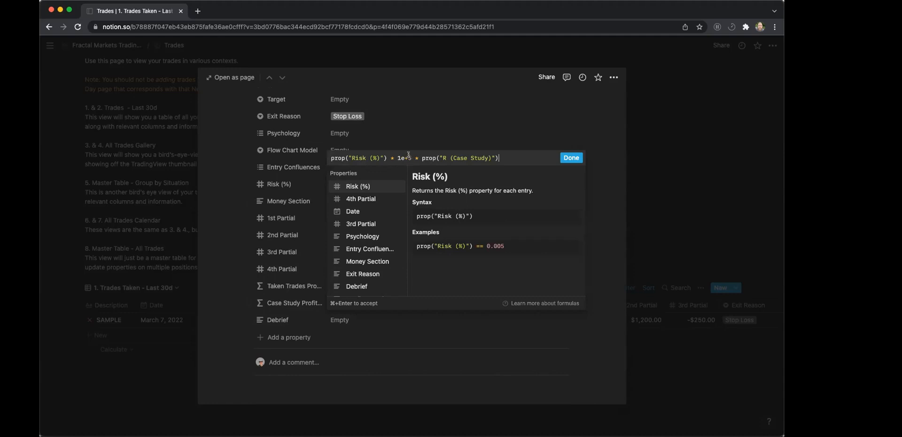
{"action": "double_click", "coordinate": [406, 158]}
{"action": "type", "text": "5000"}
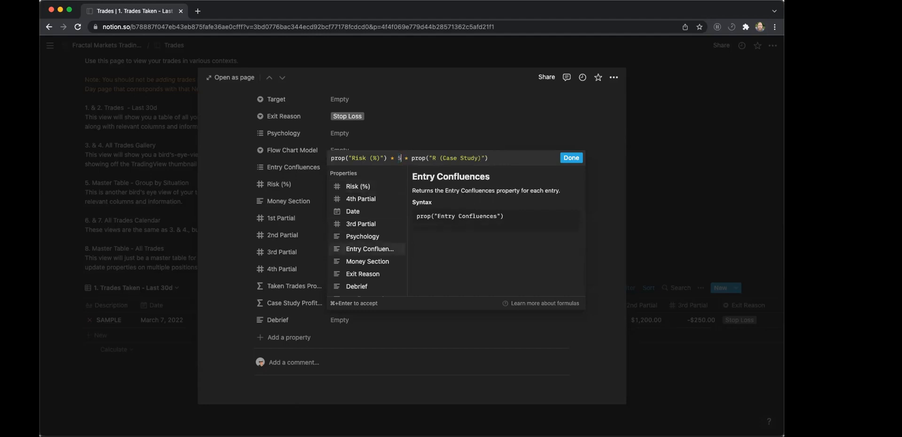
{"action": "left_click", "coordinate": [571, 158]}
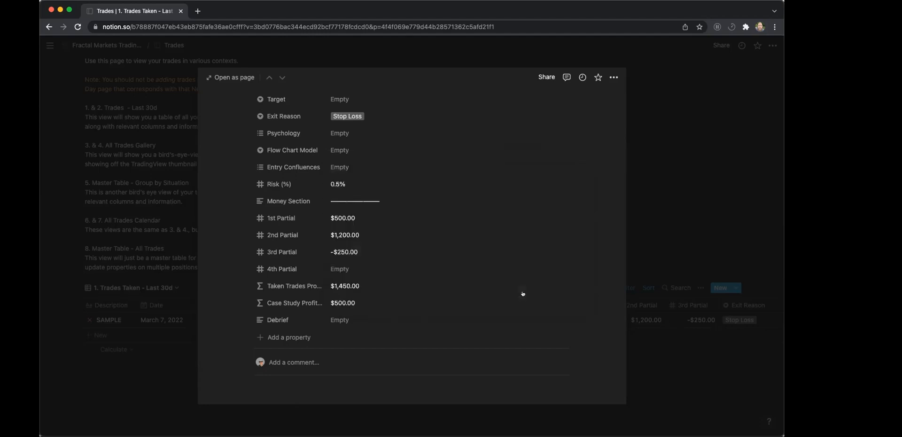
{"action": "scroll", "coordinate": [382, 360], "scroll_direction": "up", "scroll_amount": 1}
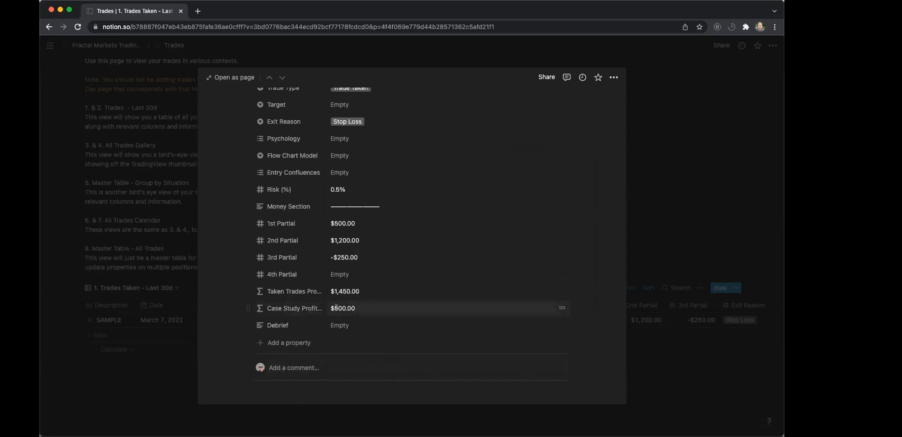
{"action": "left_click", "coordinate": [337, 309]}
{"action": "key", "text": "super+Return"}
{"action": "scroll", "coordinate": [343, 309], "scroll_direction": "up", "scroll_amount": 2}
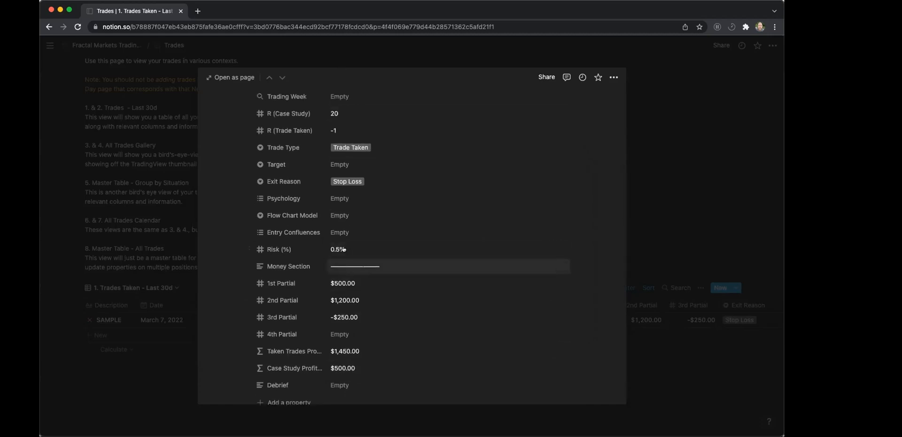
{"action": "scroll", "coordinate": [345, 301], "scroll_direction": "down", "scroll_amount": 1}
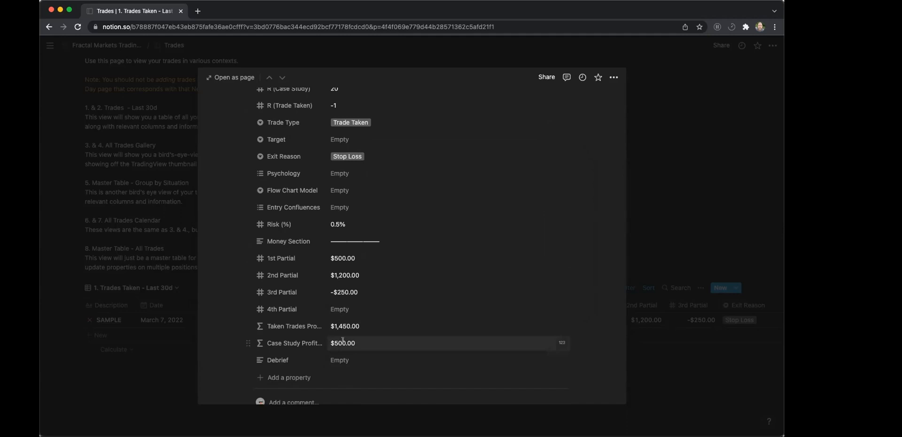
Set the account size in the Case Study Profit formula back to 100000.
{"action": "left_click", "coordinate": [344, 342]}
{"action": "double_click", "coordinate": [405, 198]}
{"action": "type", "text": "100000"}
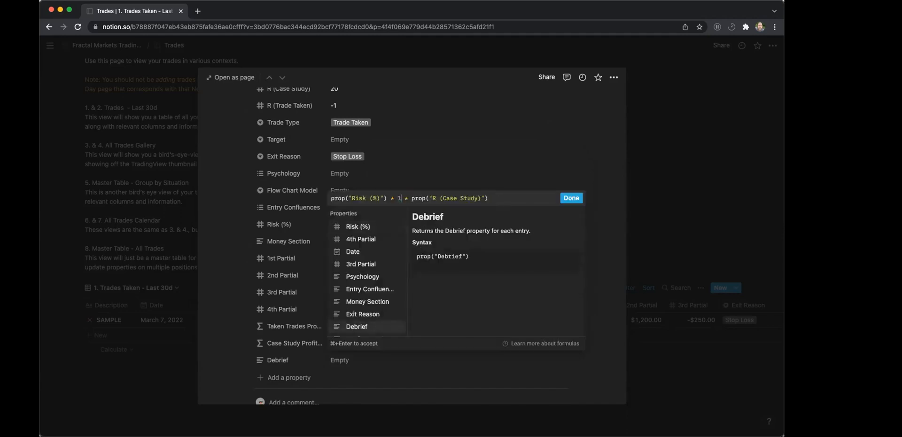
{"action": "left_click", "coordinate": [564, 199]}
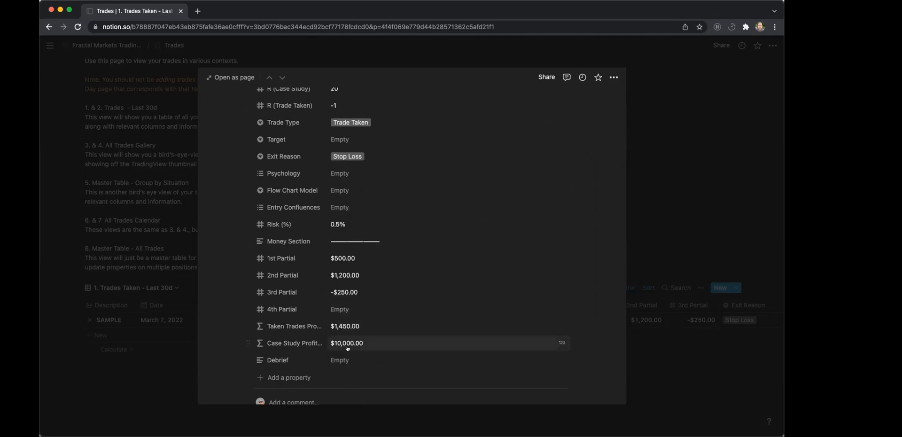
Leave the SAMPLE trade, return to the journal's main page and look over the Mar 7 - Mar 11, 2022 week's properties.
{"action": "left_click", "coordinate": [151, 222]}
{"action": "scroll", "coordinate": [150, 197], "scroll_direction": "up", "scroll_amount": 1}
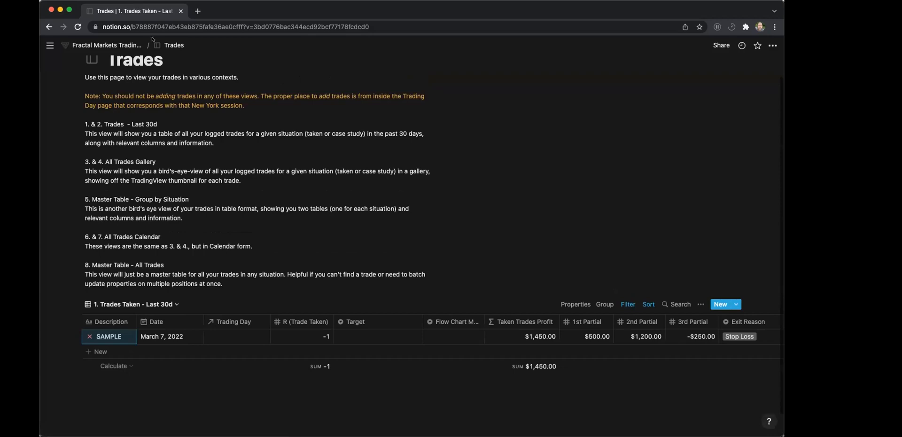
{"action": "left_click", "coordinate": [107, 45]}
{"action": "scroll", "coordinate": [235, 247], "scroll_direction": "down", "scroll_amount": 5}
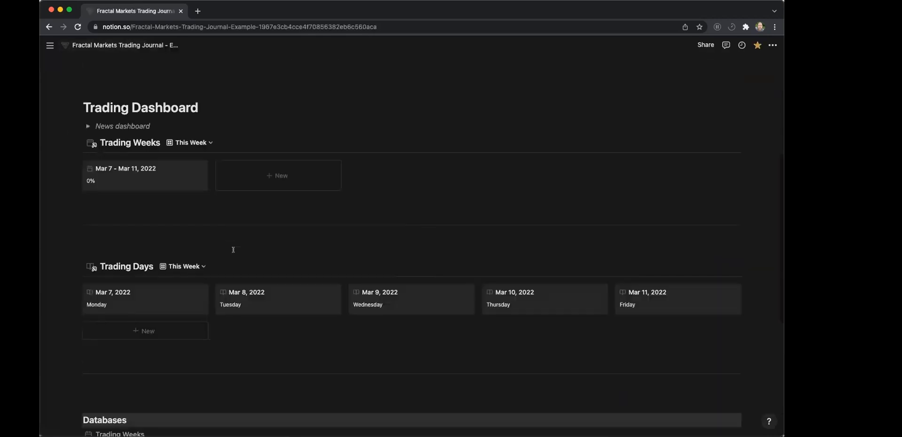
{"action": "left_click", "coordinate": [177, 172]}
{"action": "scroll", "coordinate": [327, 235], "scroll_direction": "down", "scroll_amount": 15}
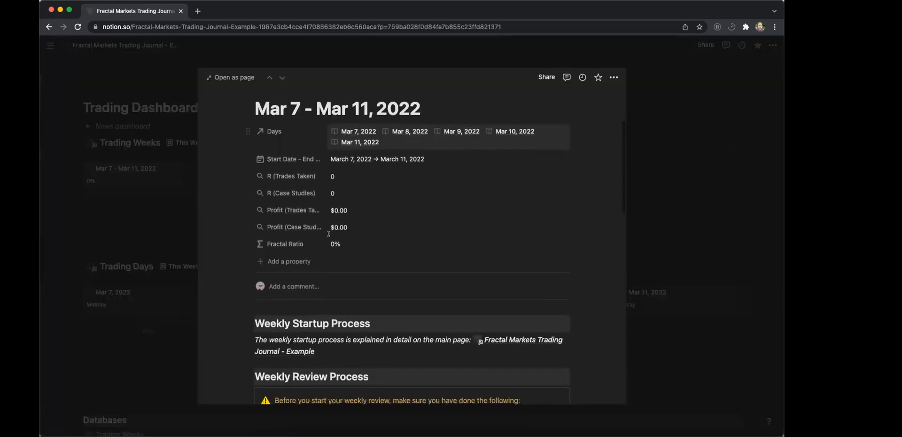
{"action": "scroll", "coordinate": [329, 234], "scroll_direction": "up", "scroll_amount": 3}
{"action": "left_click", "coordinate": [125, 259]}
Open the Mar 7, 2022 trading day and read its Case Study SOP notes on profit calculation and account size.
{"action": "left_click", "coordinate": [148, 299]}
{"action": "scroll", "coordinate": [296, 249], "scroll_direction": "down", "scroll_amount": 10}
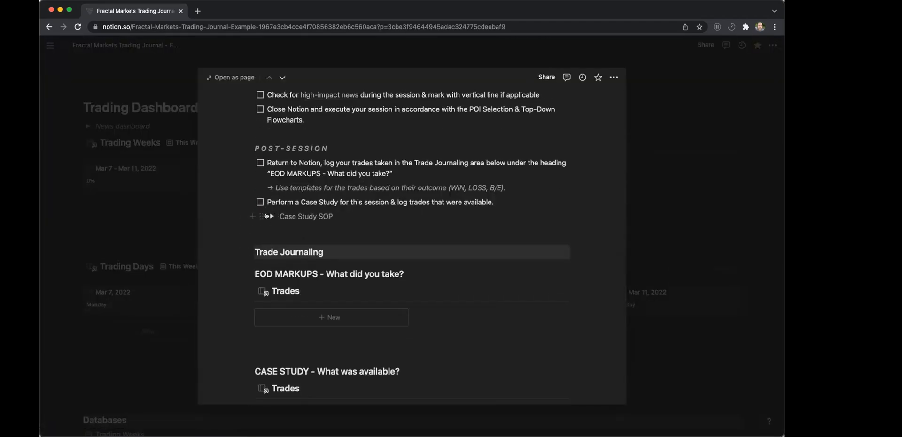
{"action": "left_click", "coordinate": [271, 216]}
{"action": "scroll", "coordinate": [407, 276], "scroll_direction": "down", "scroll_amount": 4}
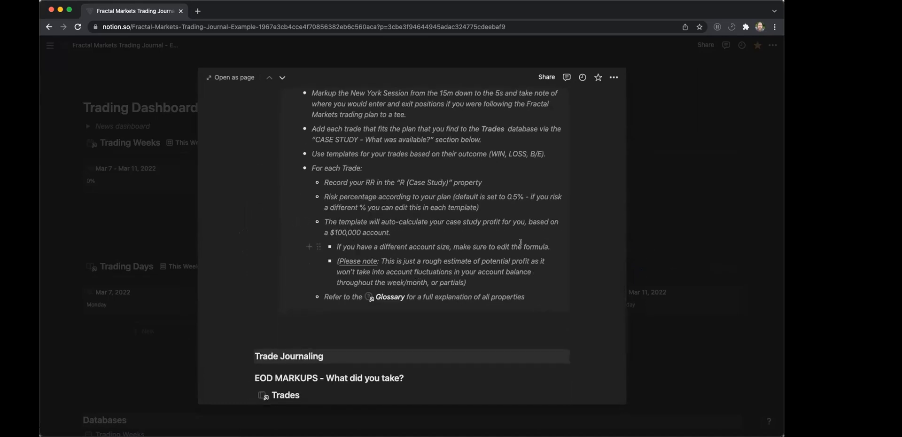
{"action": "left_click_drag", "start_coordinate": [451, 246], "coordinate": [551, 247]}
{"action": "left_click", "coordinate": [545, 246]}
{"action": "left_click_drag", "start_coordinate": [335, 221], "coordinate": [421, 234]}
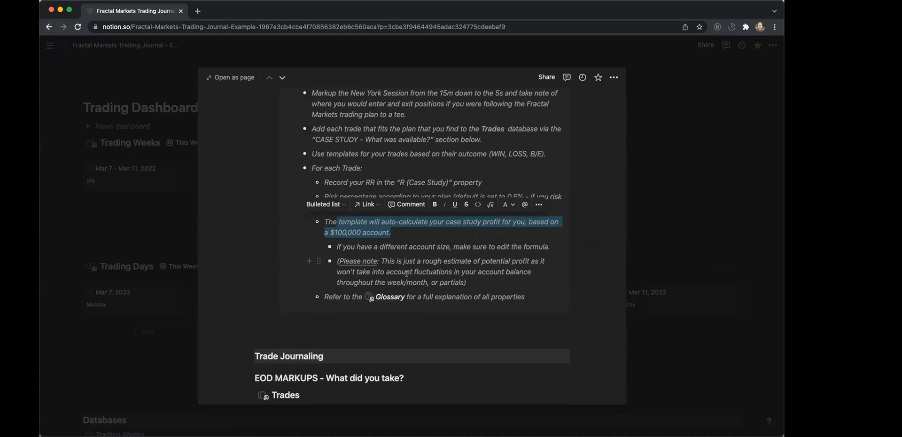
{"action": "left_click", "coordinate": [482, 282]}
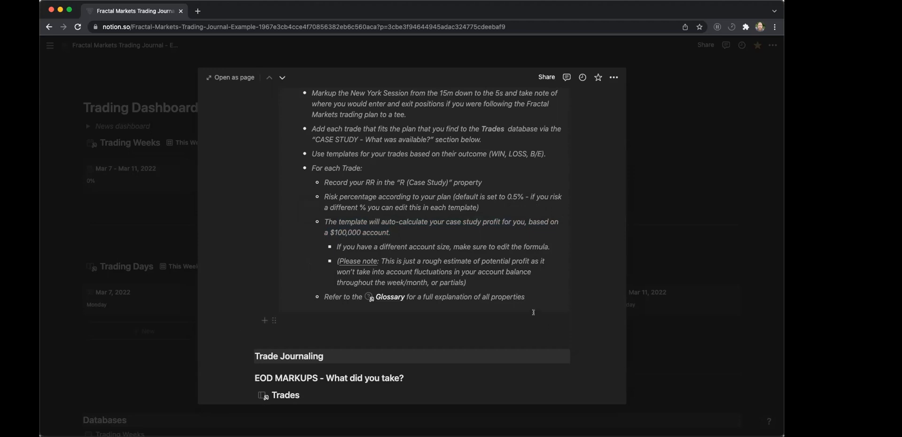
Open the Glossary and review its Trades and Trading Days database property explanations, including the note on partials.
{"action": "left_click", "coordinate": [391, 297]}
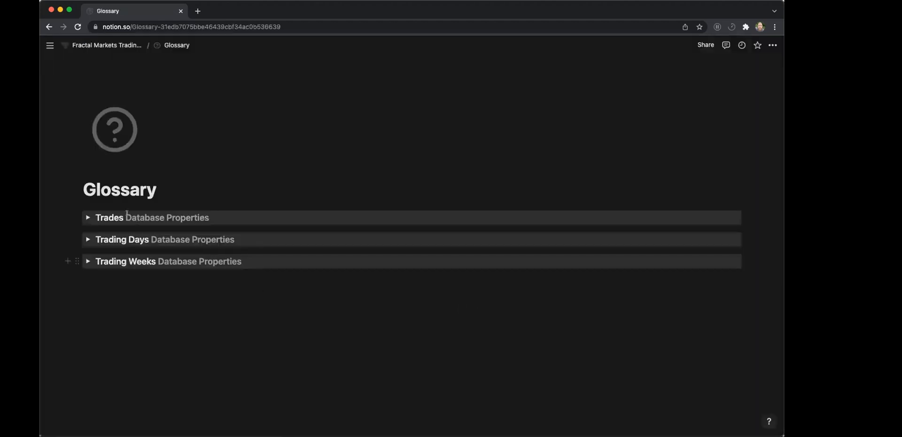
{"action": "left_click", "coordinate": [87, 217]}
{"action": "scroll", "coordinate": [129, 64], "scroll_direction": "down", "scroll_amount": 5}
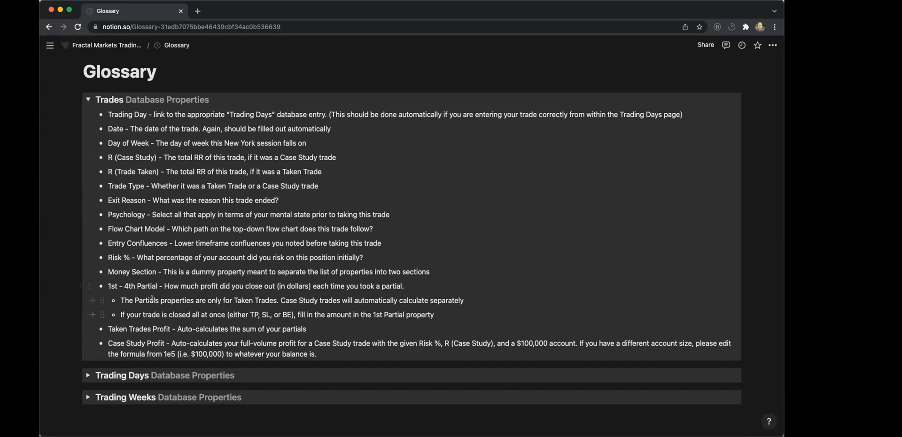
{"action": "left_click_drag", "start_coordinate": [126, 300], "coordinate": [485, 302]}
{"action": "left_click", "coordinate": [485, 302]}
{"action": "left_click", "coordinate": [85, 96]}
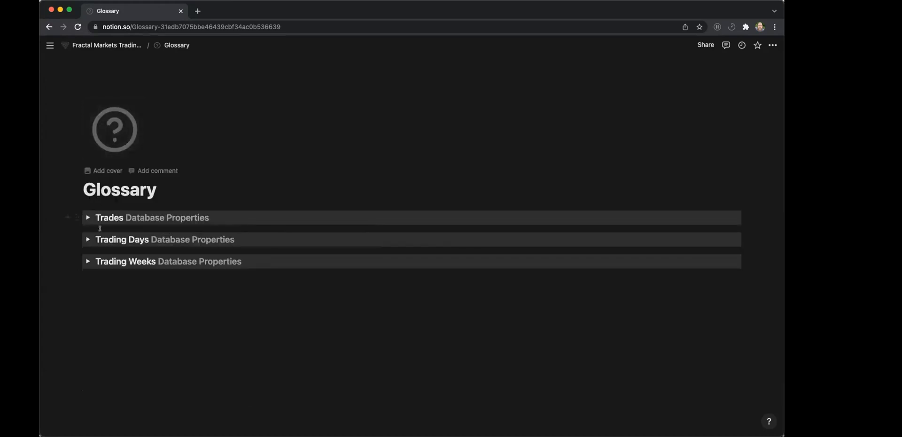
{"action": "left_click", "coordinate": [88, 239]}
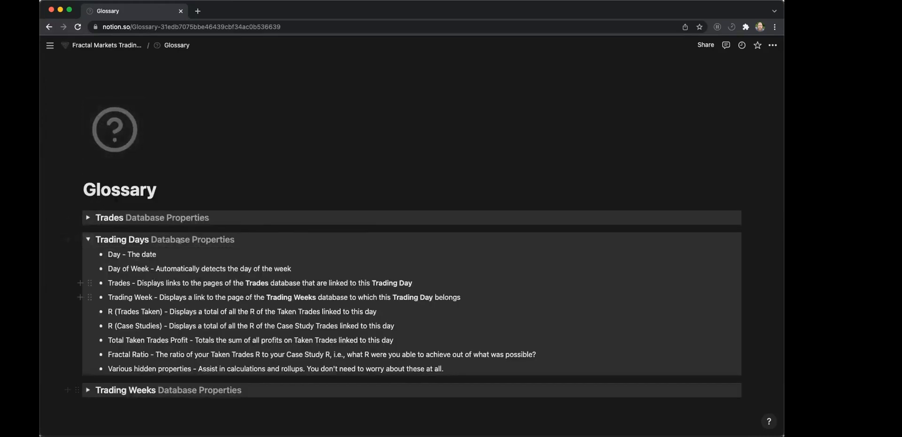
{"action": "left_click", "coordinate": [87, 240]}
Return to the journal's main page and open the Mar 7 - Mar 11, 2022 week as a full page.
{"action": "left_click", "coordinate": [134, 45]}
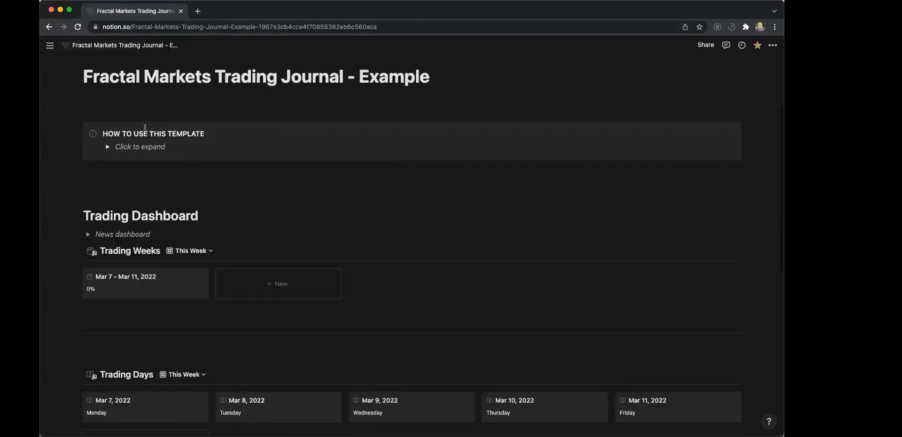
{"action": "left_click", "coordinate": [148, 291]}
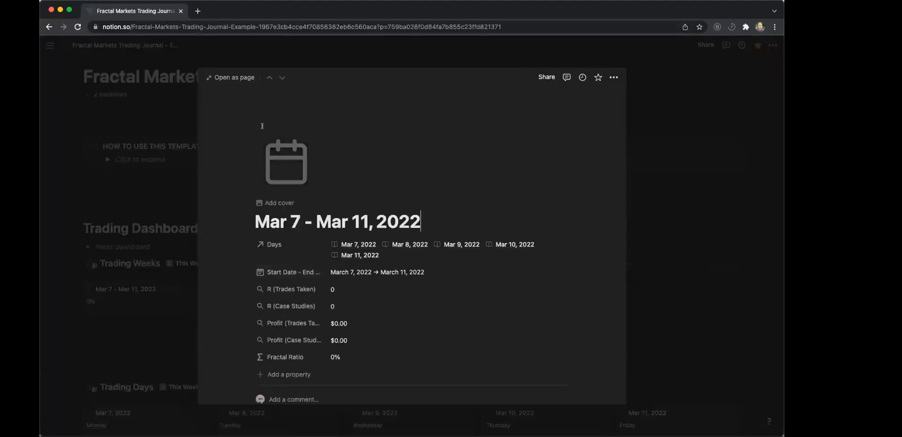
{"action": "left_click", "coordinate": [234, 77]}
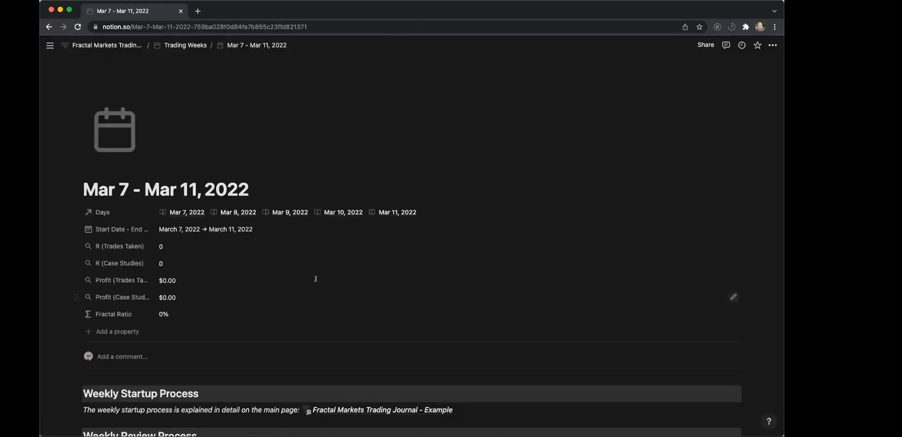
Review the week's trade and Reflect sections, and check off the taken trades and case study trades review tasks.
{"action": "scroll", "coordinate": [335, 291], "scroll_direction": "down", "scroll_amount": 2}
{"action": "scroll", "coordinate": [336, 291], "scroll_direction": "down", "scroll_amount": 6}
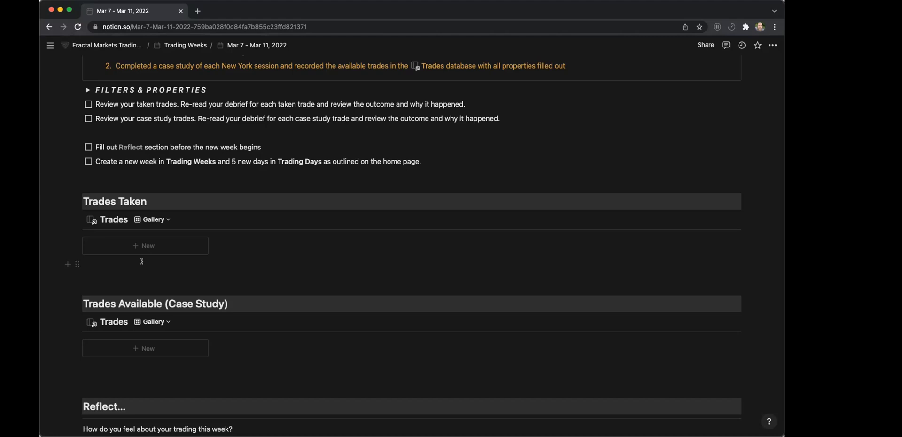
{"action": "scroll", "coordinate": [241, 262], "scroll_direction": "down", "scroll_amount": 3}
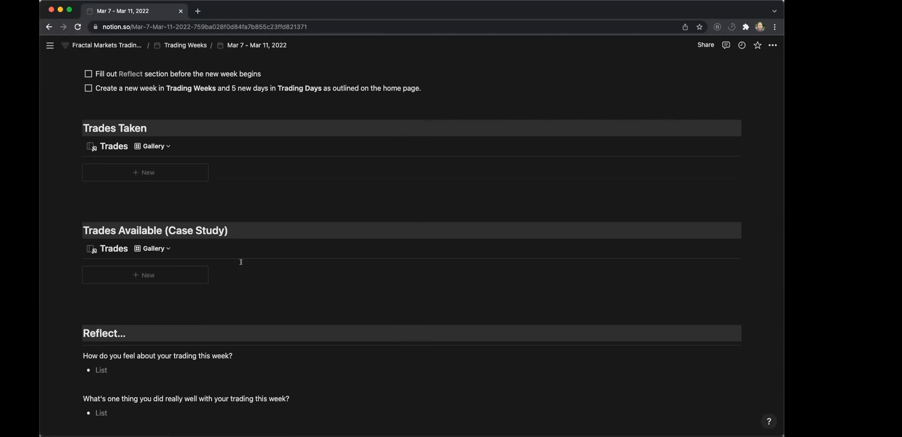
{"action": "scroll", "coordinate": [149, 203], "scroll_direction": "down", "scroll_amount": 1}
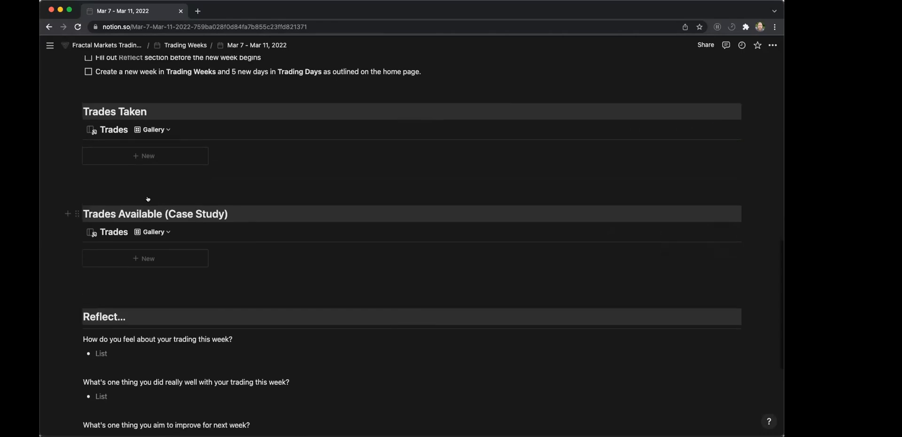
{"action": "scroll", "coordinate": [149, 197], "scroll_direction": "up", "scroll_amount": 4}
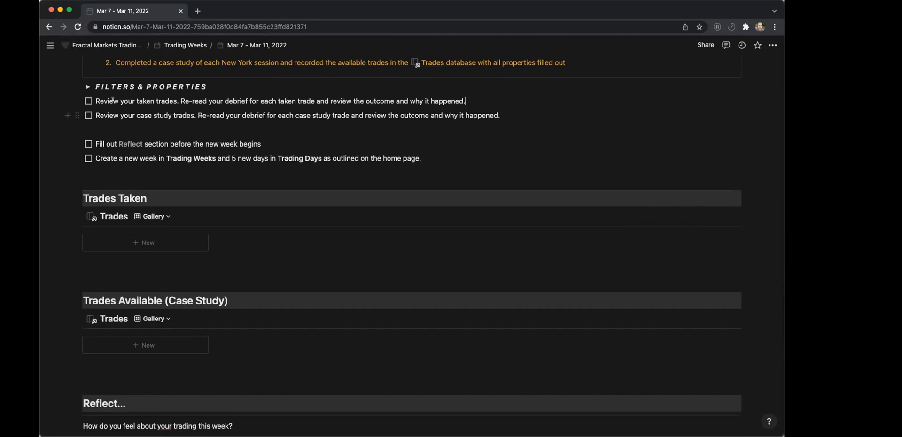
{"action": "key", "text": "super+Return"}
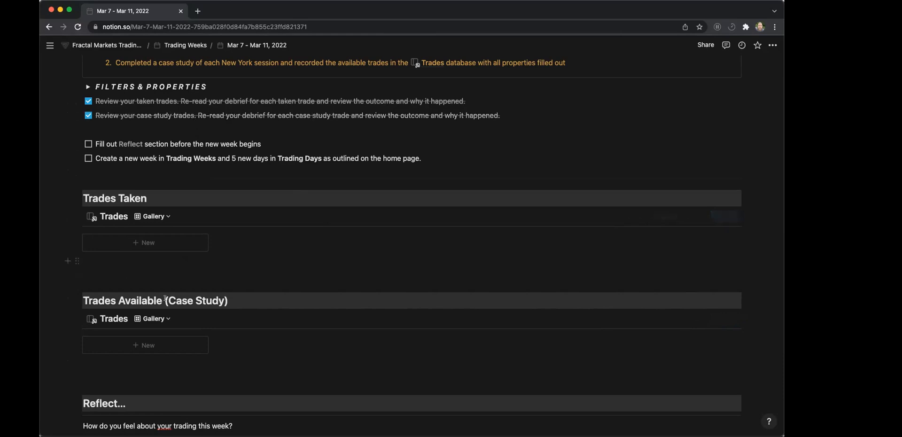
{"action": "scroll", "coordinate": [159, 341], "scroll_direction": "down", "scroll_amount": 3}
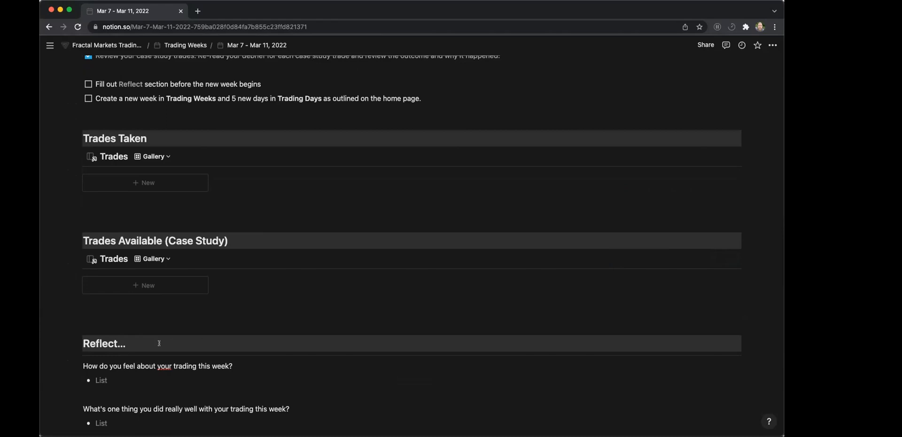
{"action": "scroll", "coordinate": [215, 295], "scroll_direction": "up", "scroll_amount": 1}
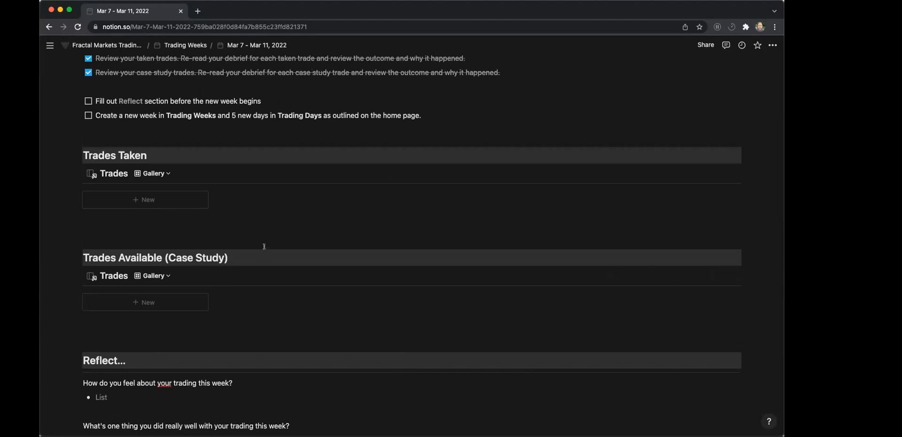
Examine the week's Reflect section and its four weekly review questions alongside the remaining review tasks.
{"action": "scroll", "coordinate": [264, 246], "scroll_direction": "up", "scroll_amount": 2}
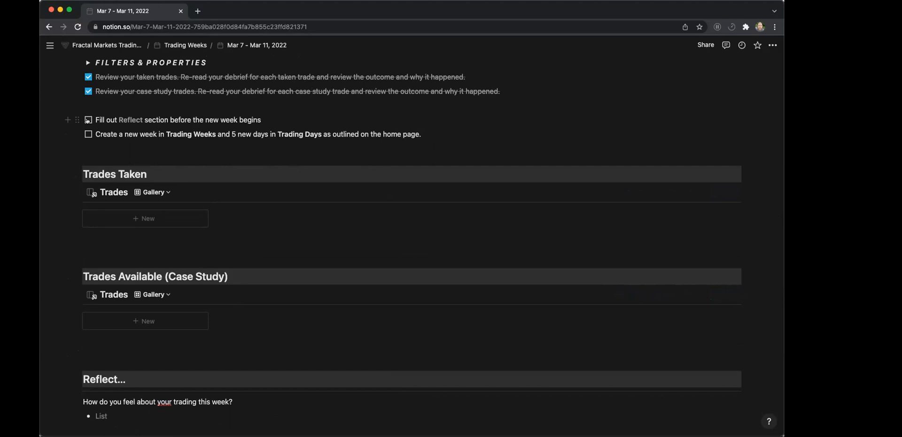
{"action": "scroll", "coordinate": [168, 211], "scroll_direction": "down", "scroll_amount": 5}
{"action": "left_click", "coordinate": [168, 188]}
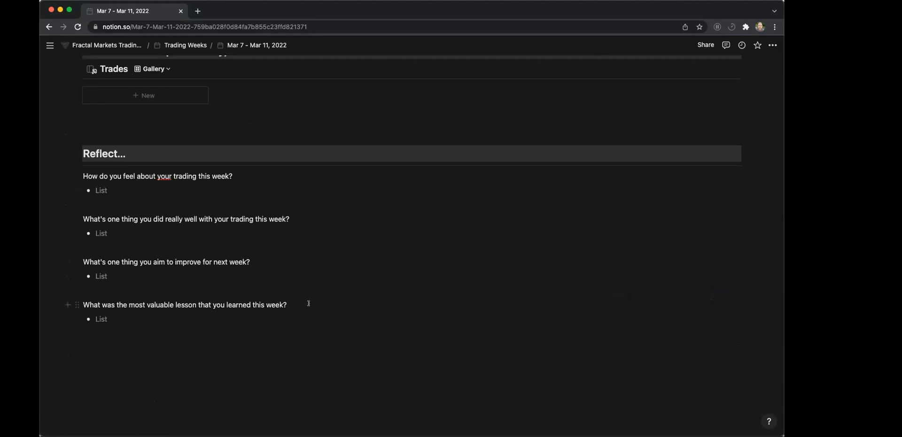
{"action": "left_click_drag", "start_coordinate": [277, 384], "coordinate": [58, 167]}
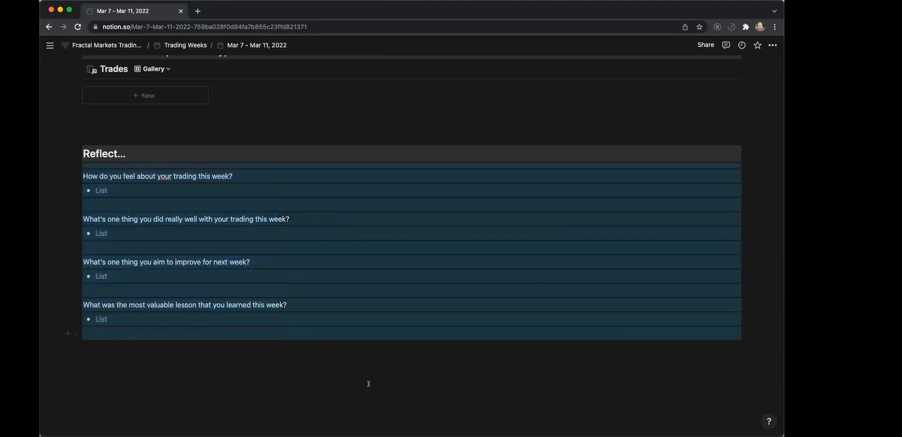
{"action": "left_click", "coordinate": [343, 370]}
{"action": "scroll", "coordinate": [343, 370], "scroll_direction": "up", "scroll_amount": 3}
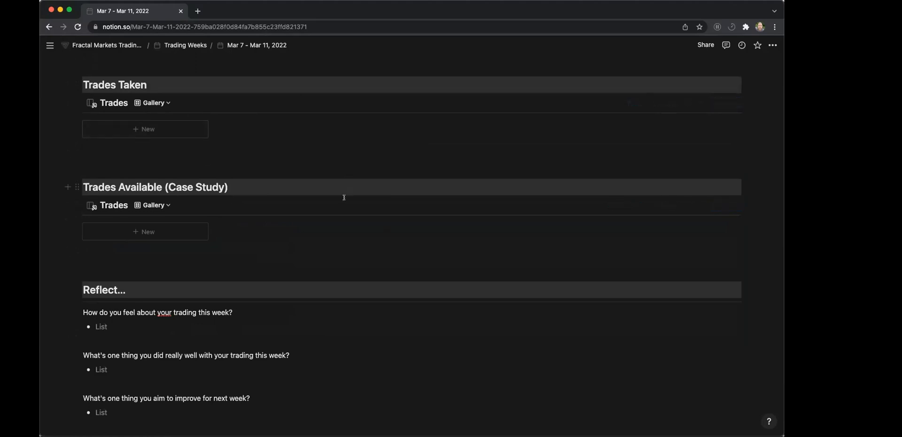
{"action": "mouse_move", "coordinate": [343, 196]}
{"action": "scroll", "coordinate": [186, 140], "scroll_direction": "down", "scroll_amount": 5}
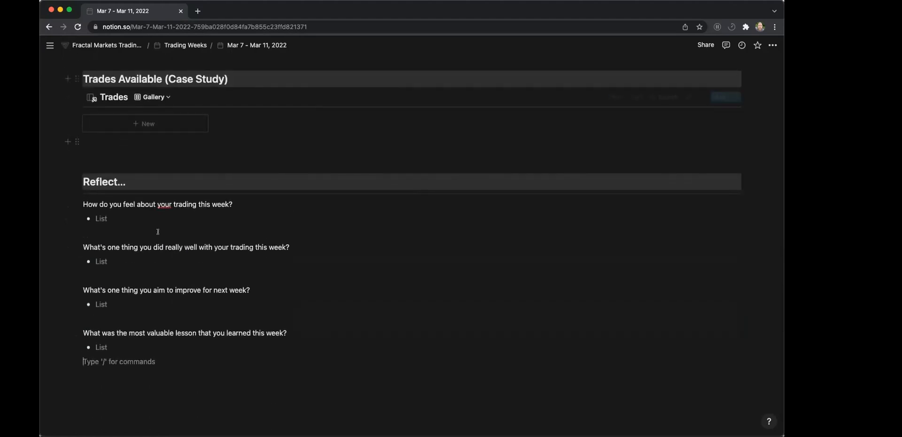
{"action": "left_click_drag", "start_coordinate": [212, 409], "coordinate": [49, 199]}
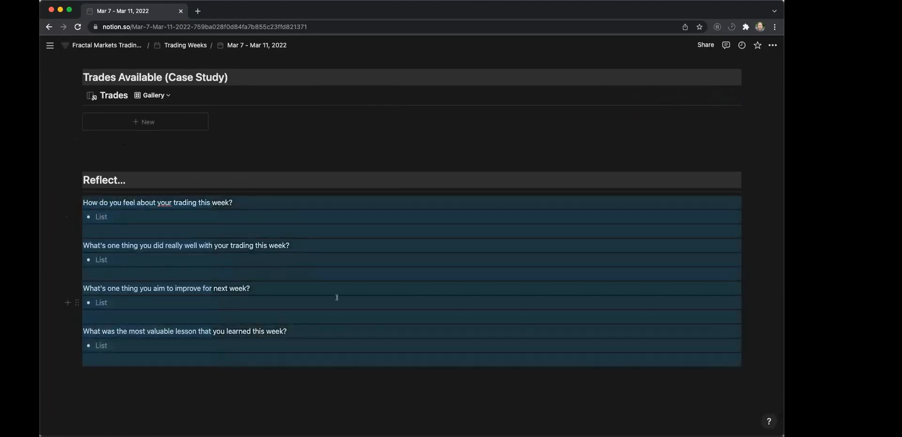
{"action": "left_click", "coordinate": [294, 389]}
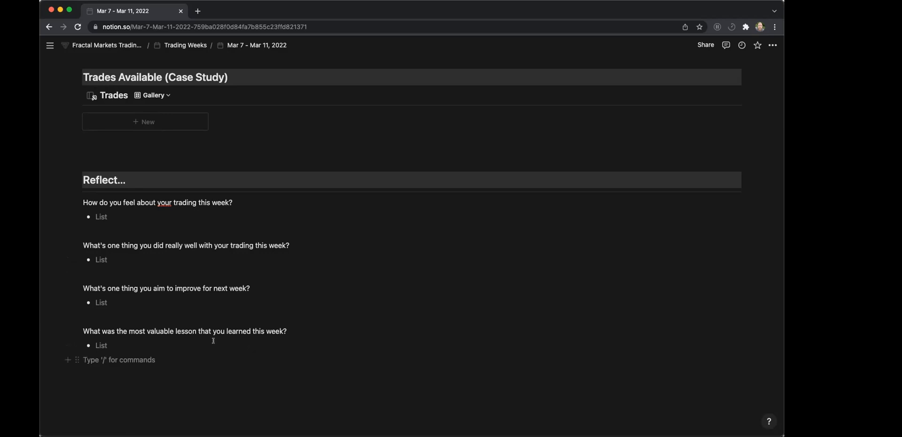
{"action": "left_click", "coordinate": [194, 213]}
{"action": "left_click_drag", "start_coordinate": [86, 212], "coordinate": [105, 213]}
{"action": "left_click", "coordinate": [105, 213]}
{"action": "left_click", "coordinate": [100, 260]}
Check off the week's tasks for filling out the Reflect section and creating a new week with five new days.
{"action": "scroll", "coordinate": [212, 313], "scroll_direction": "up", "scroll_amount": 1}
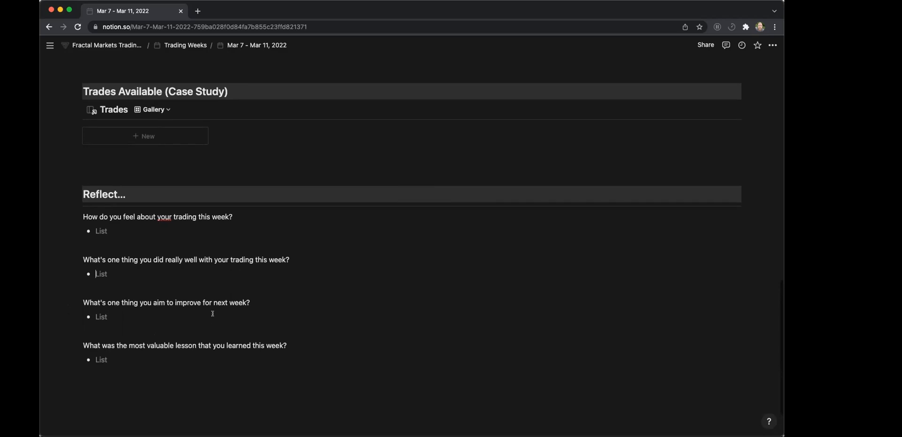
{"action": "scroll", "coordinate": [212, 313], "scroll_direction": "up", "scroll_amount": 5}
{"action": "left_click", "coordinate": [87, 142]}
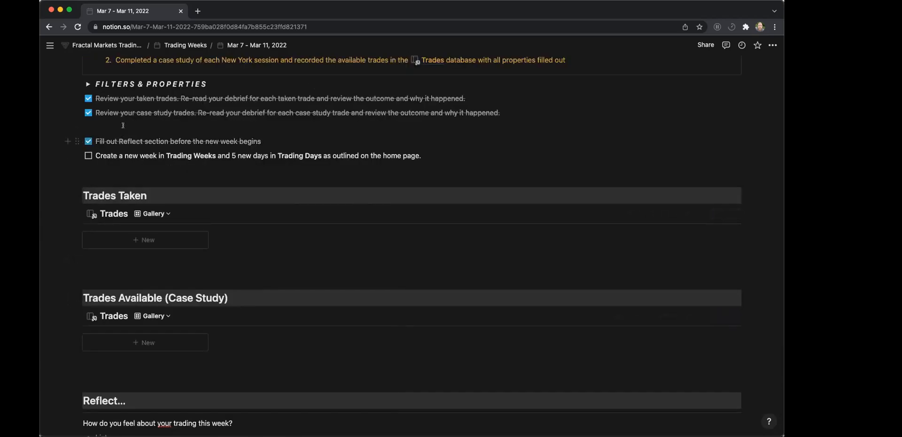
{"action": "left_click", "coordinate": [88, 155]}
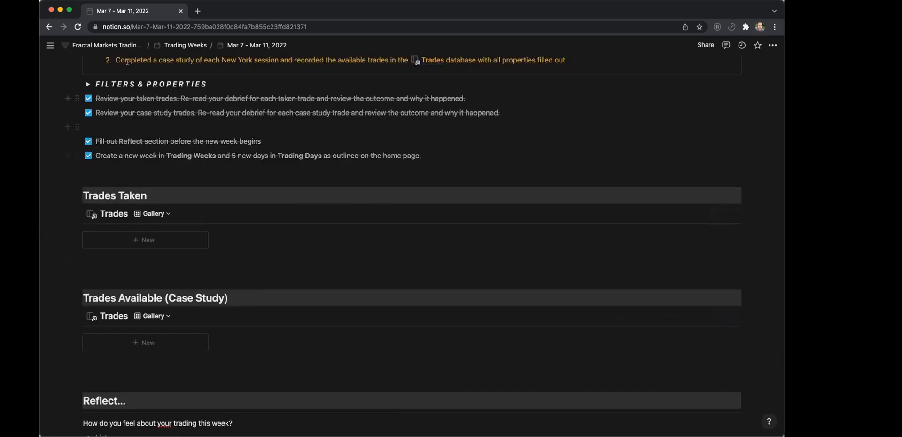
Return to the journal's main page and create a new Trading Weeks entry titled "Mar 18 - Mar 24, 2022".
{"action": "left_click", "coordinate": [118, 45]}
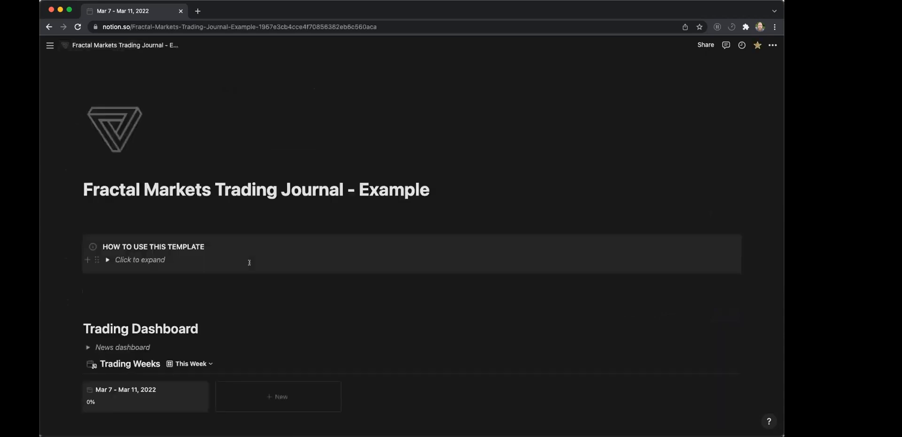
{"action": "scroll", "coordinate": [249, 266], "scroll_direction": "down", "scroll_amount": 4}
{"action": "scroll", "coordinate": [250, 269], "scroll_direction": "down", "scroll_amount": 1}
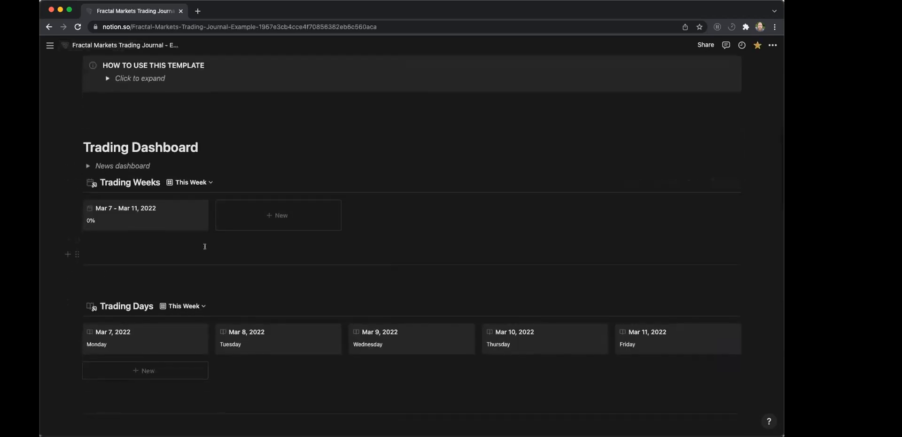
{"action": "left_click", "coordinate": [274, 214]}
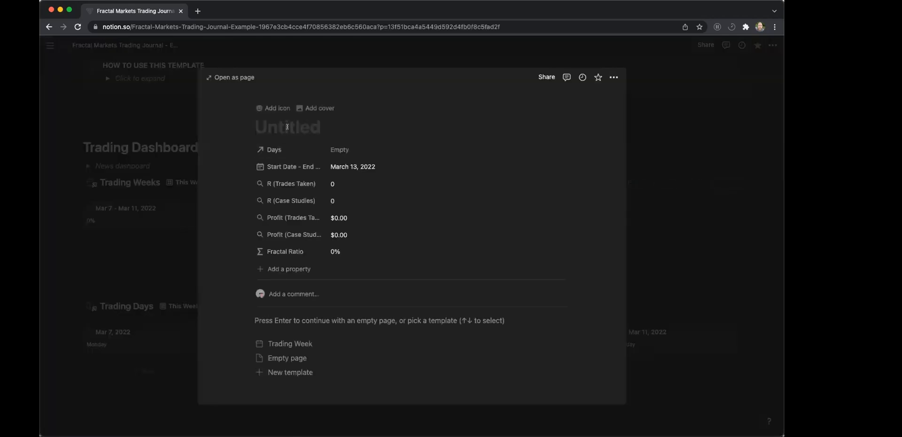
{"action": "type", "text": "Mar"}
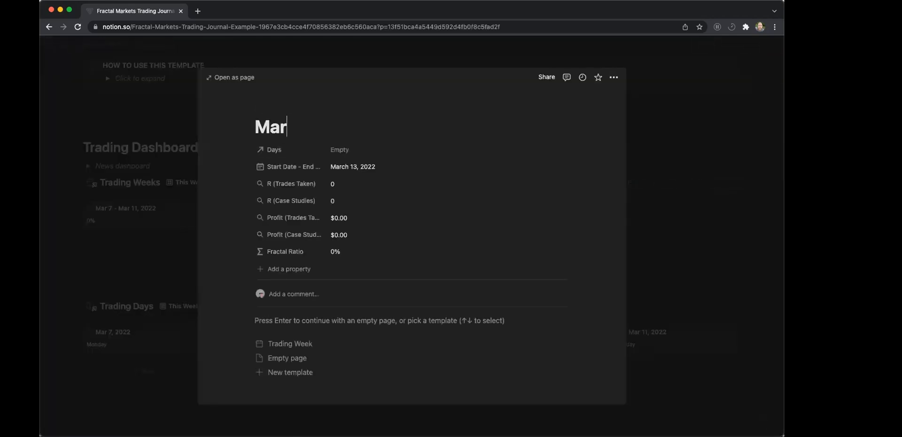
{"action": "type", "text": " 18 - Mar"}
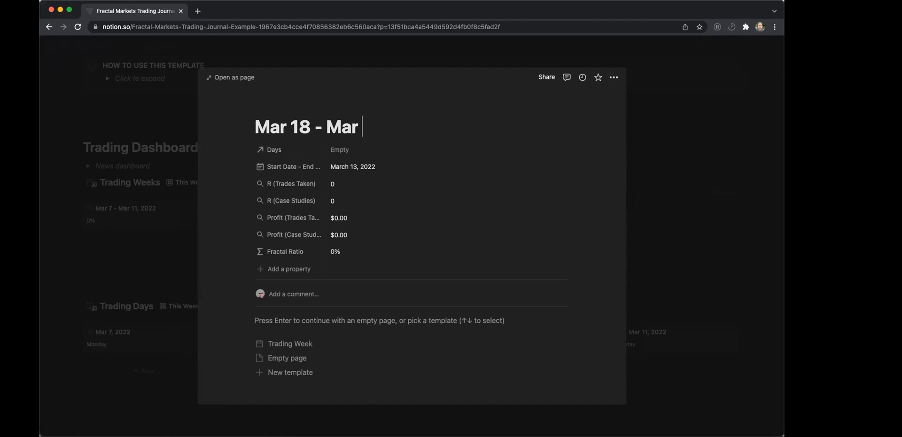
{"action": "type", "text": " 24, 2022"}
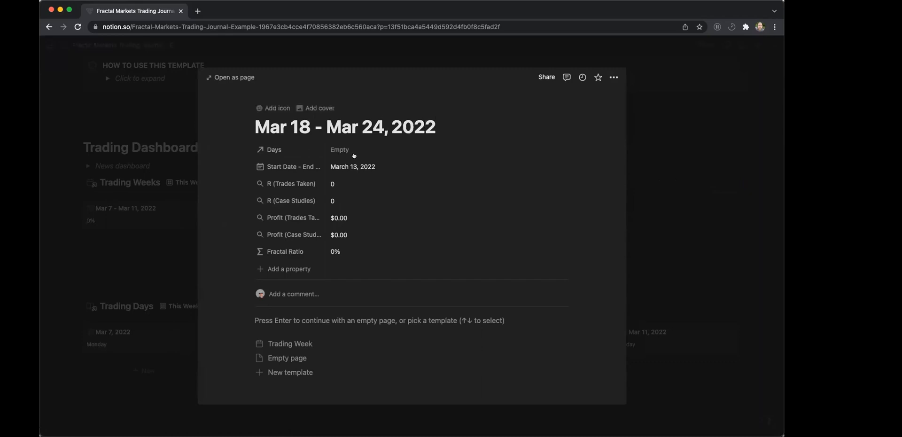
Set the new trading week's start date to March 14, 2022.
{"action": "left_click", "coordinate": [341, 166]}
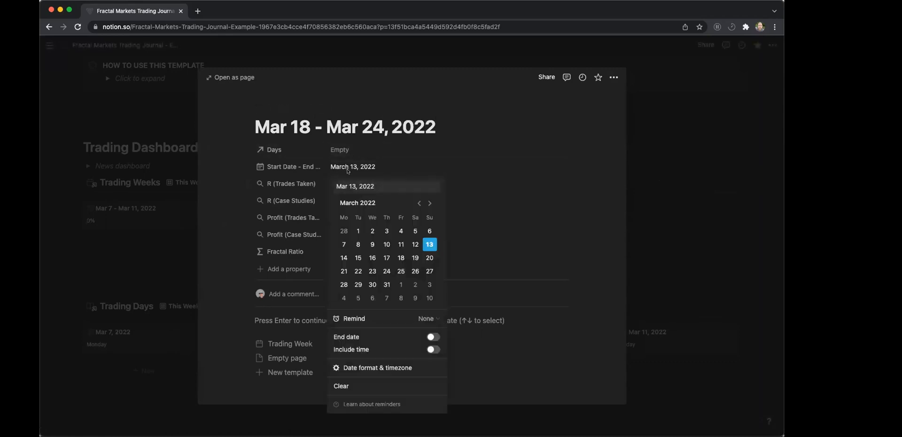
{"action": "left_click", "coordinate": [342, 257]}
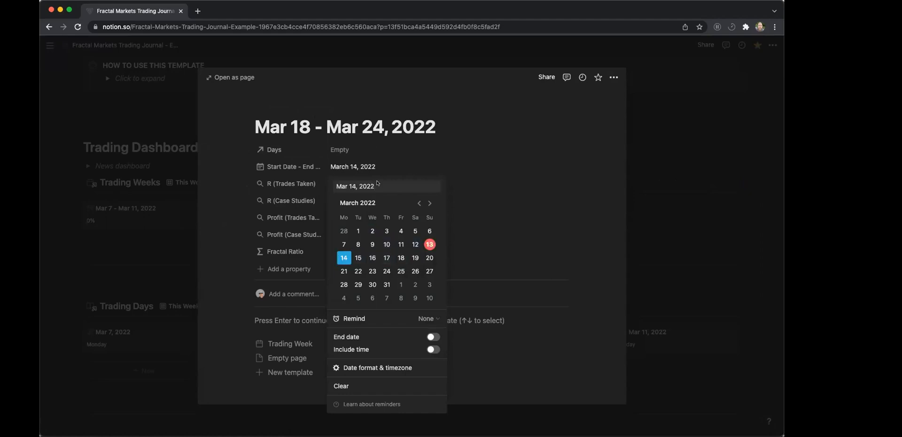
{"action": "left_click", "coordinate": [343, 271]}
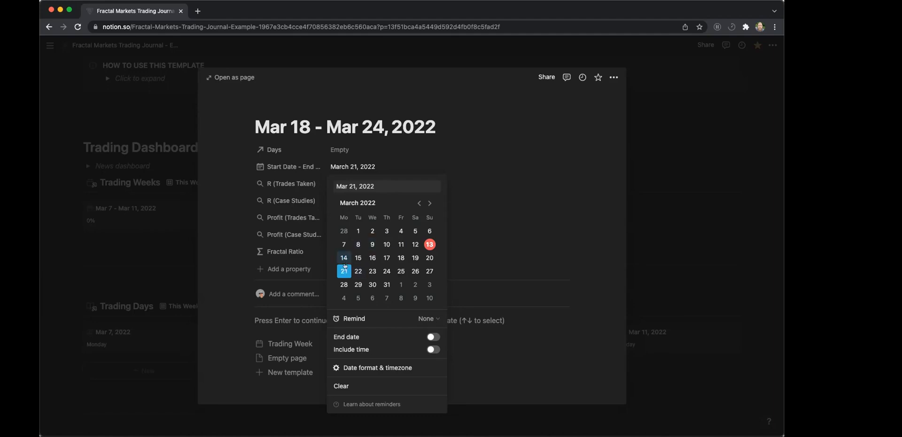
{"action": "left_click", "coordinate": [341, 257]}
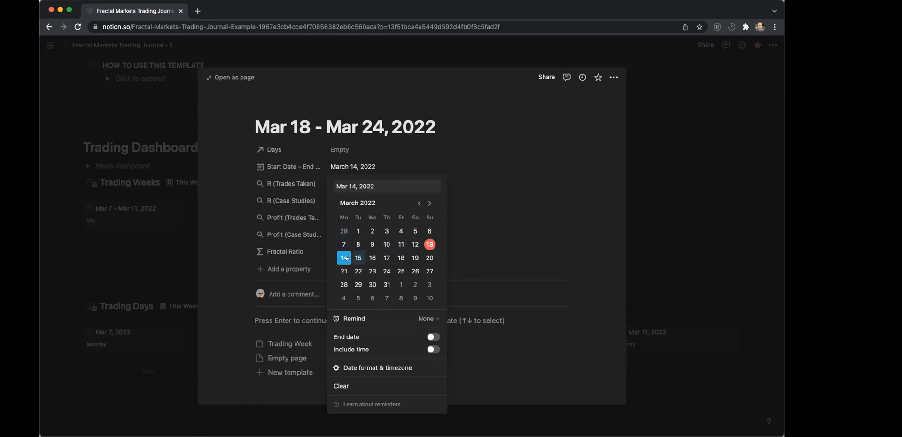
{"action": "key", "text": "Escape"}
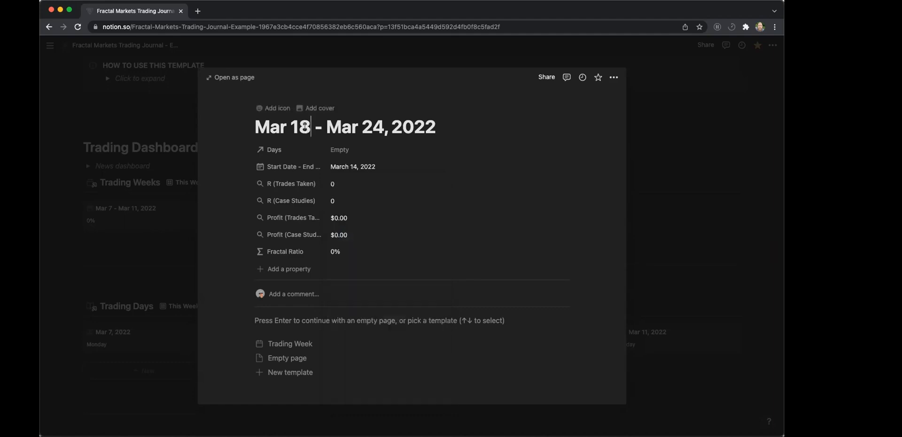
Rename the new trading week as "Mar 14 - Mar 18, 2022".
{"action": "key", "text": "BackSpace"}
{"action": "type", "text": "4"}
{"action": "left_click", "coordinate": [371, 126]}
{"action": "key", "text": "Delete"}
{"action": "key", "text": "BackSpace"}
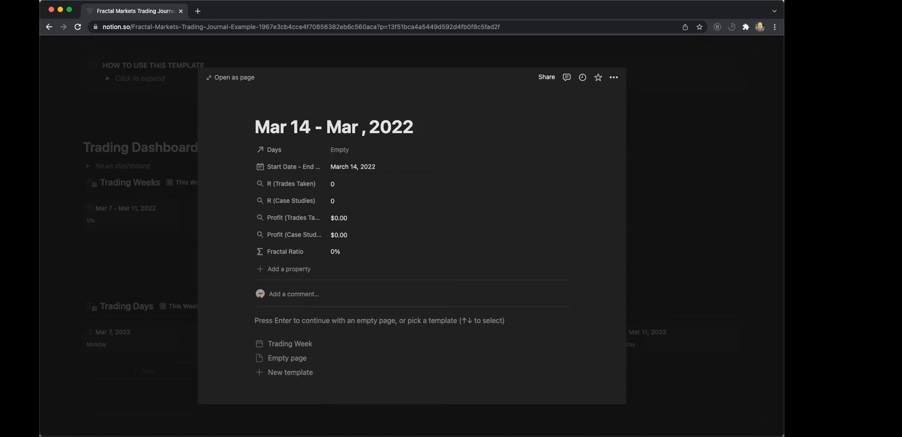
{"action": "type", "text": "18"}
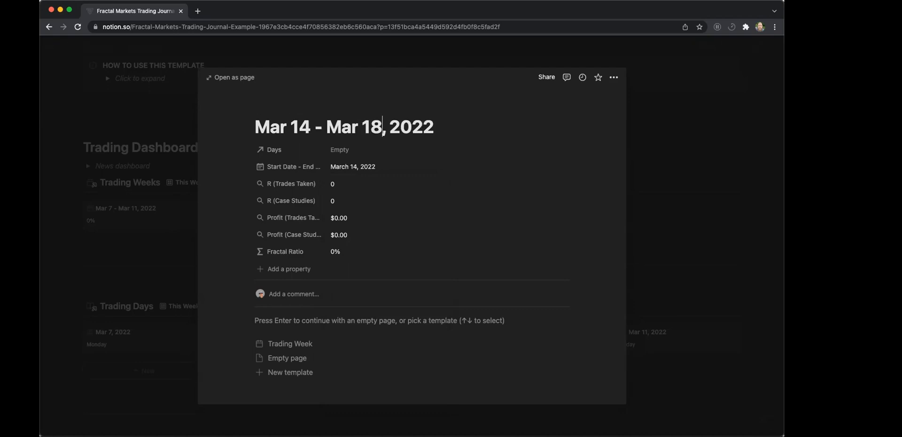
Add an end date of March 18, 2022 to the new week, apply the Trading Week template and close the entry.
{"action": "left_click", "coordinate": [349, 168]}
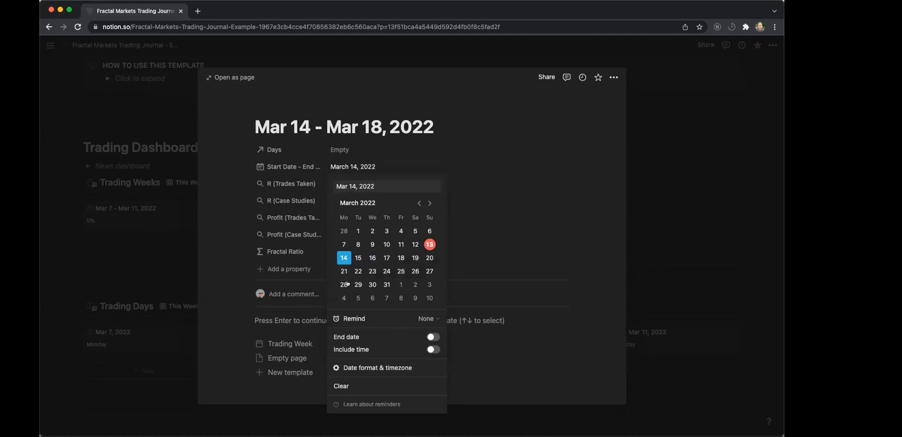
{"action": "left_click", "coordinate": [432, 337]}
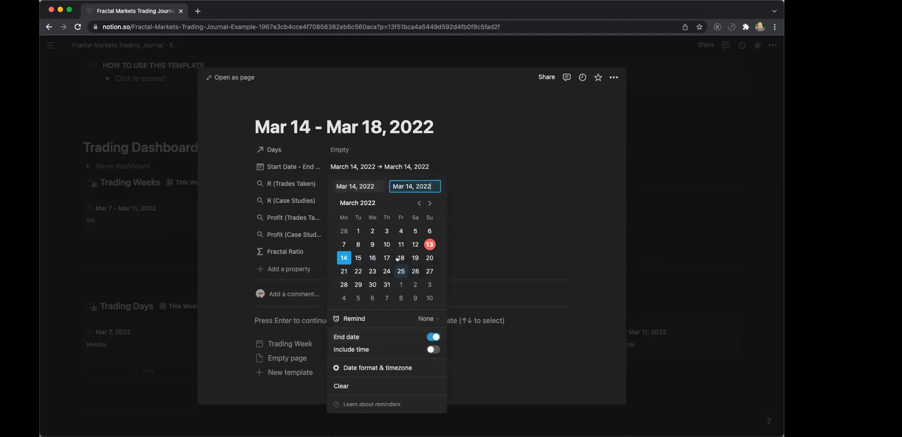
{"action": "left_click", "coordinate": [400, 258]}
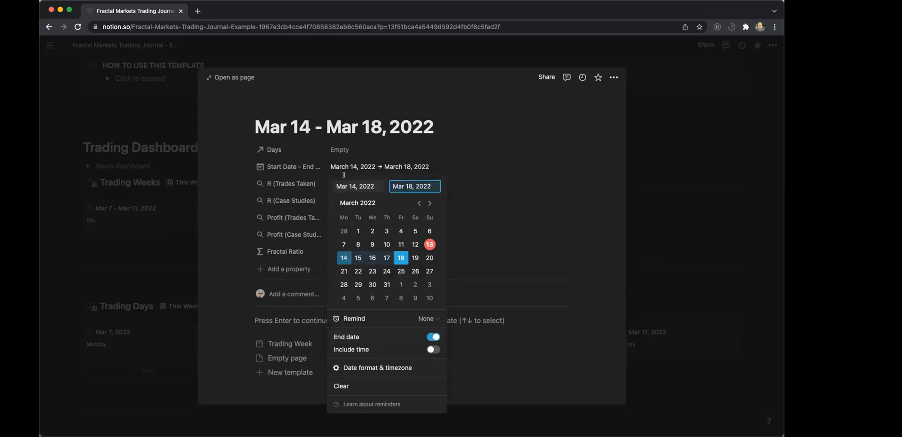
{"action": "left_click", "coordinate": [382, 161]}
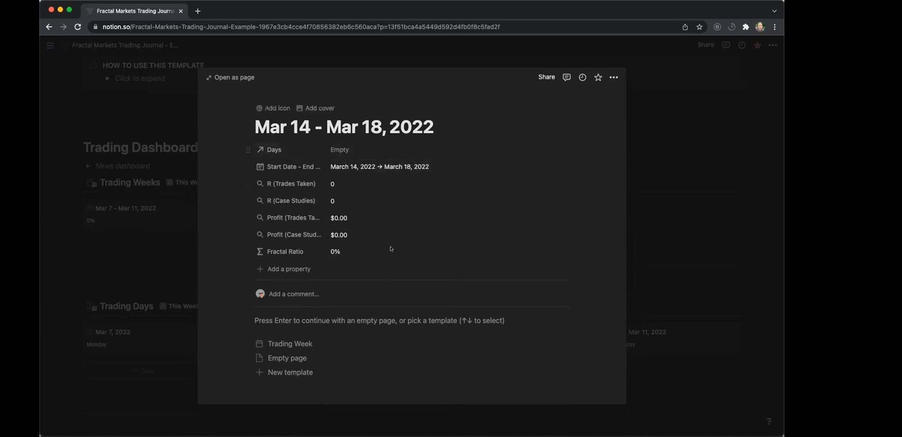
{"action": "left_click", "coordinate": [303, 343]}
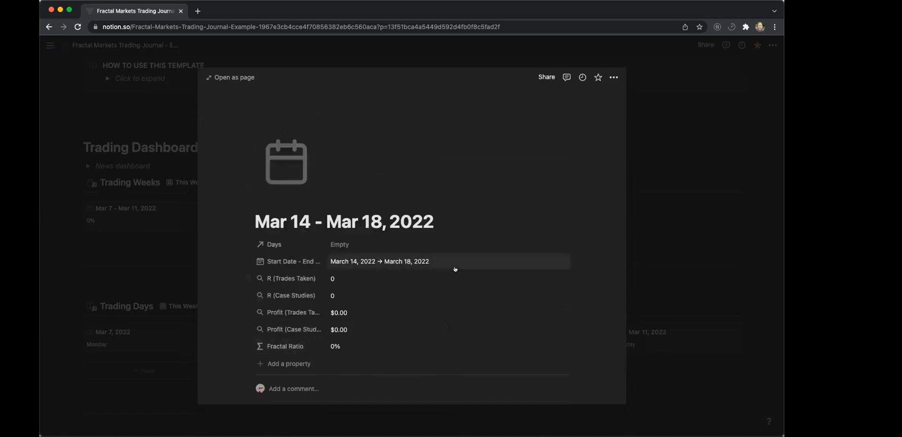
{"action": "left_click", "coordinate": [158, 260]}
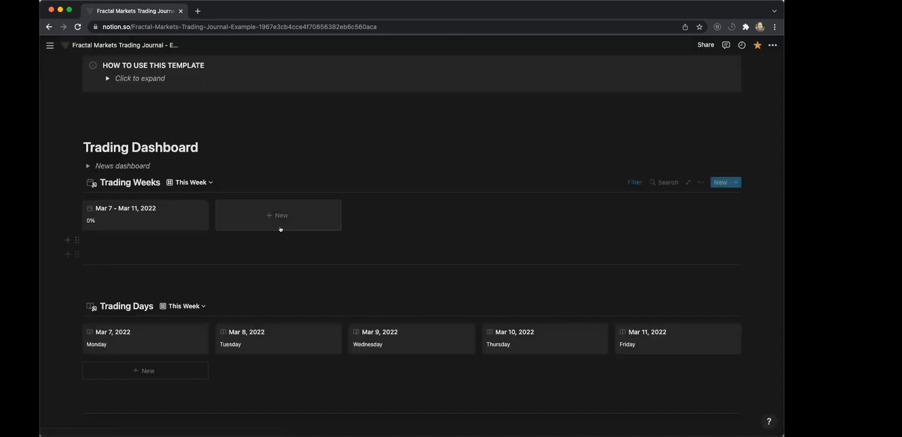
Change the Trading Days "This Week" filter so the trading week contains Mar 14 - Mar 18, 2022.
{"action": "scroll", "coordinate": [288, 230], "scroll_direction": "down", "scroll_amount": 5}
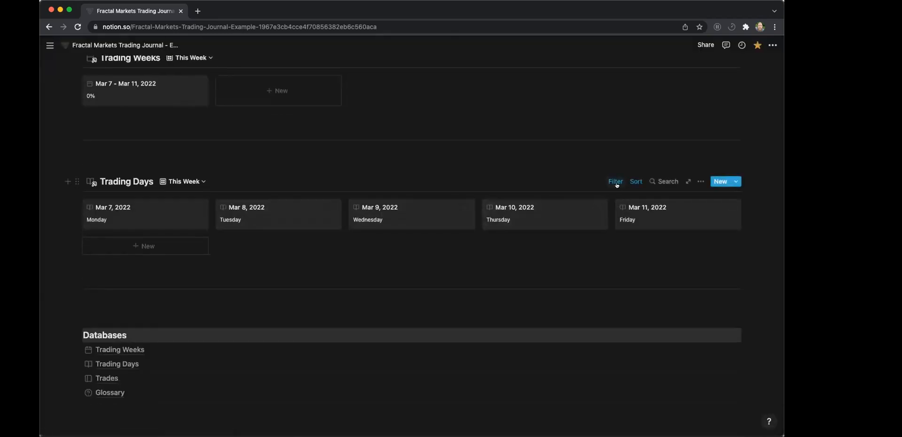
{"action": "left_click", "coordinate": [615, 182]}
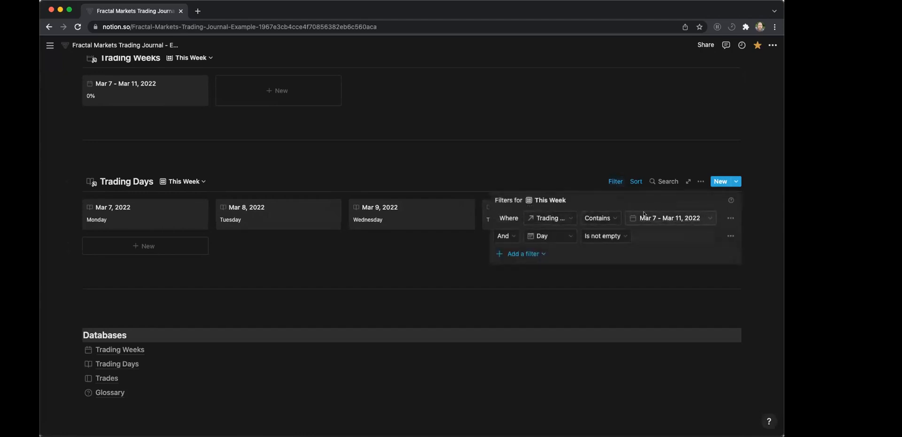
{"action": "left_click", "coordinate": [641, 237]}
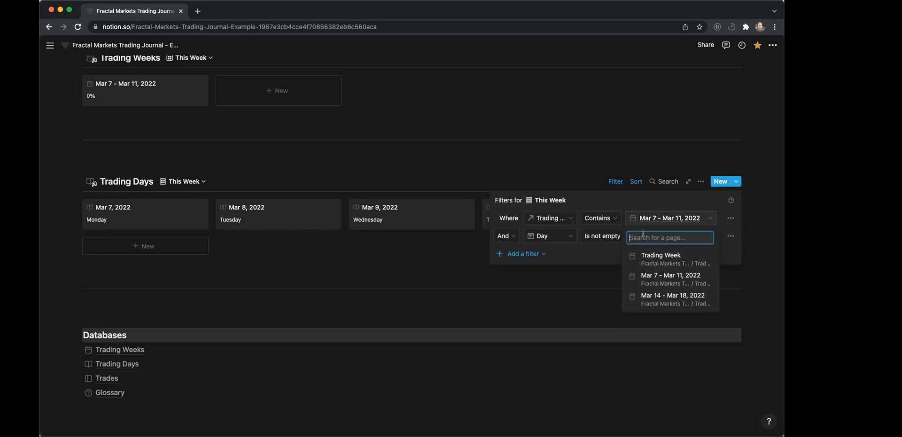
{"action": "type", "text": "mar 15"}
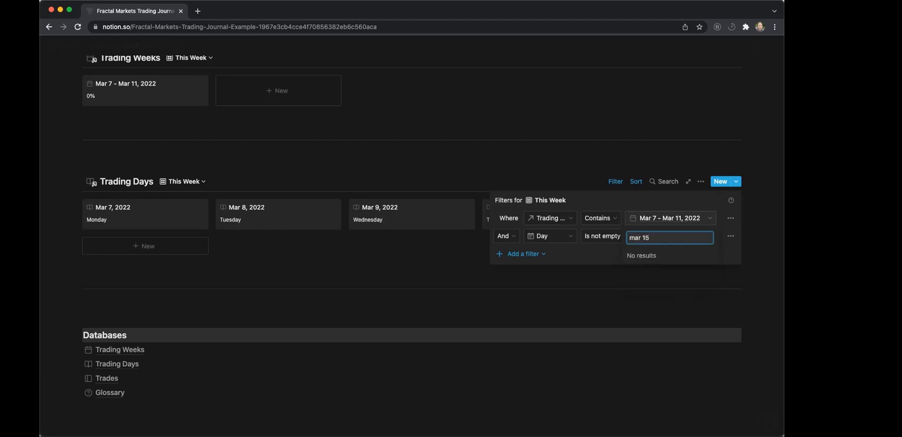
{"action": "key", "text": "BackSpace"}
{"action": "type", "text": "4"}
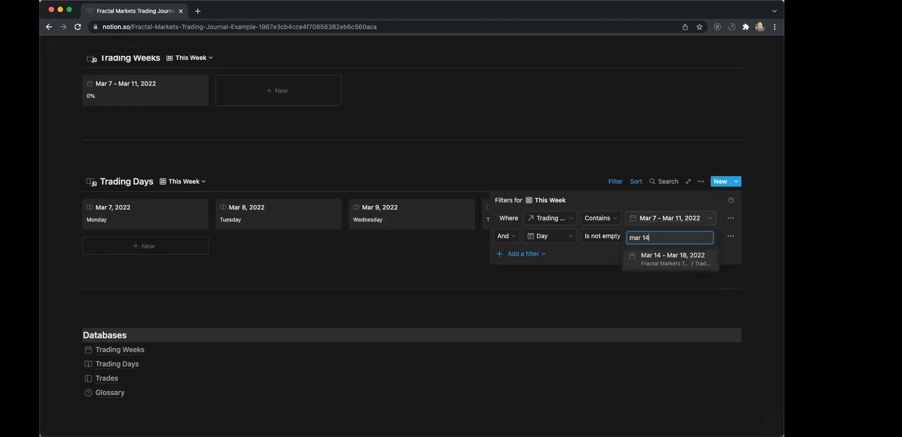
{"action": "left_click", "coordinate": [659, 257]}
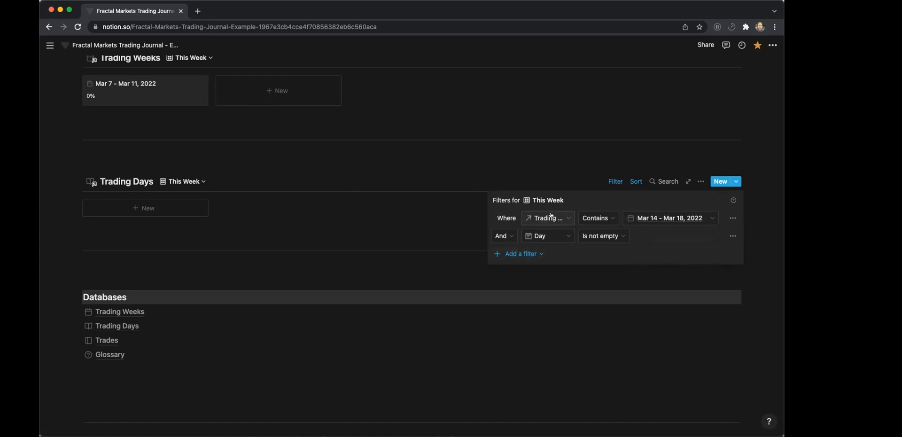
Add a trading day titled "Mar 14, 2022" to this week's view and apply the Trading Day Template.
{"action": "left_click", "coordinate": [292, 219]}
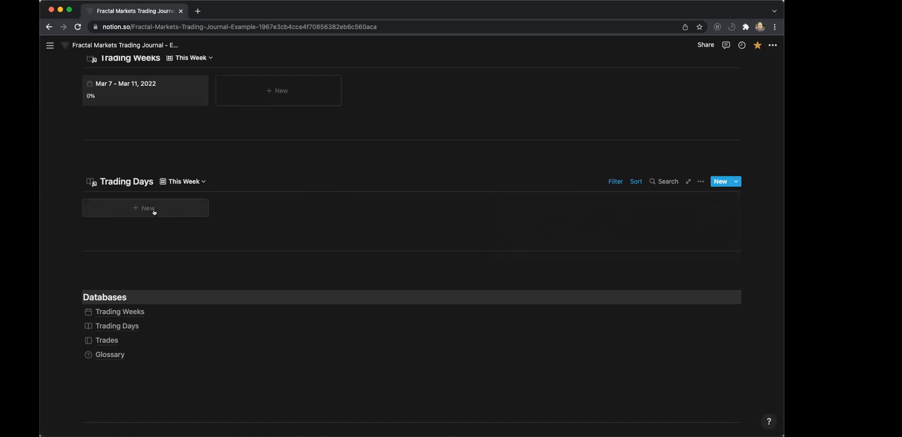
{"action": "left_click", "coordinate": [154, 212]}
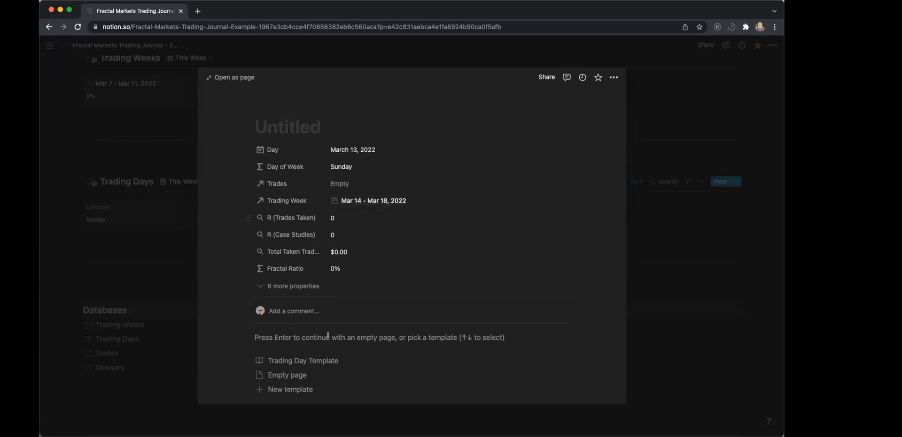
{"action": "type", "text": "Mar 1"}
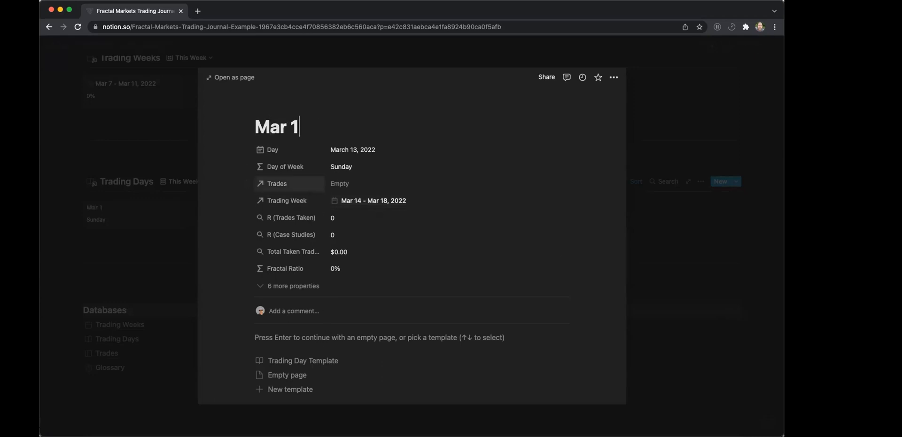
{"action": "type", "text": "4, 2022"}
{"action": "left_click", "coordinate": [325, 359]}
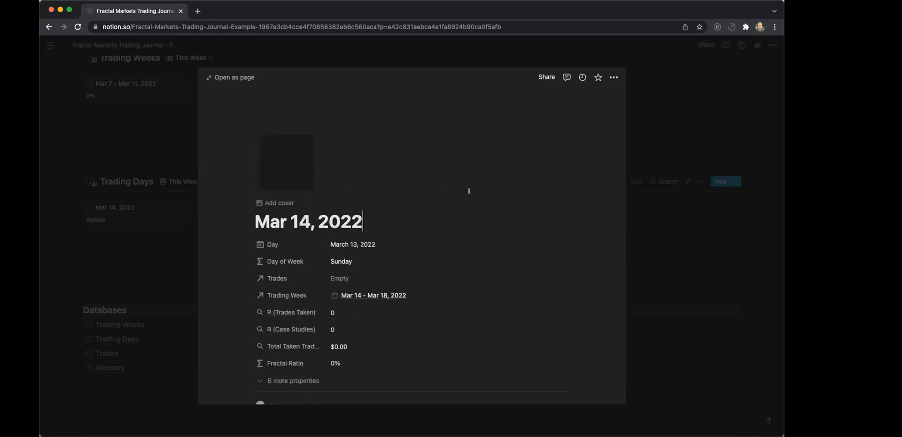
Set the new trading day's date to March 14, 2022 and close the entry.
{"action": "left_click", "coordinate": [352, 245]}
{"action": "left_click", "coordinate": [341, 275]}
{"action": "left_click", "coordinate": [366, 167]}
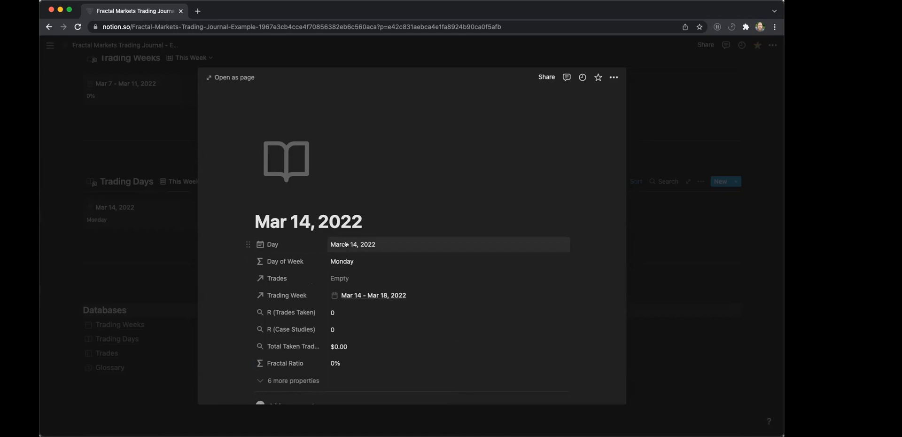
{"action": "left_click", "coordinate": [147, 268]}
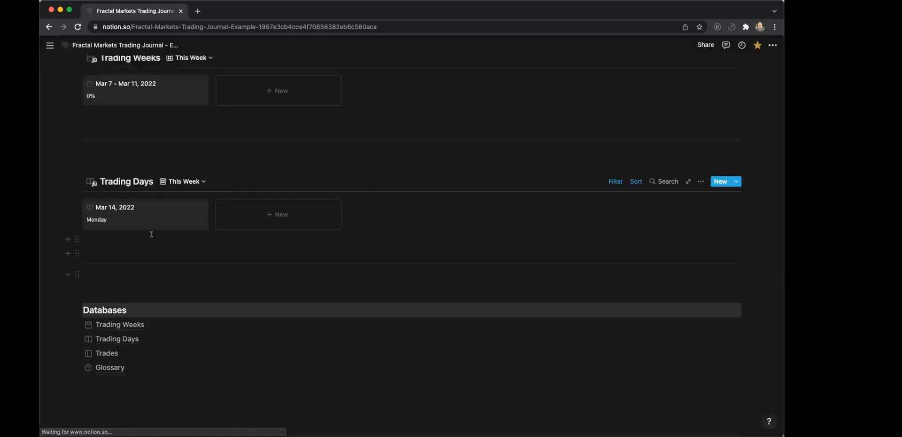
Add another trading day with the Trading Day Template and title it "Mar 15, 2022".
{"action": "left_click", "coordinate": [288, 217]}
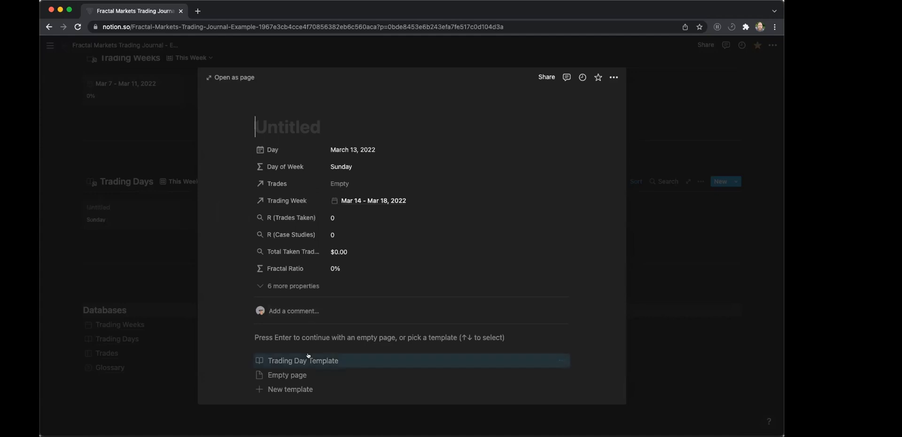
{"action": "left_click", "coordinate": [287, 361]}
{"action": "type", "text": "Mar"}
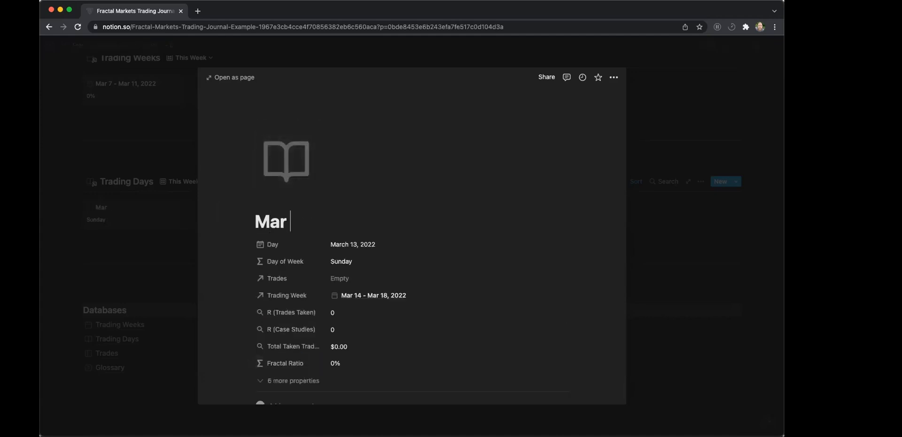
{"action": "type", "text": " 15, 2022"}
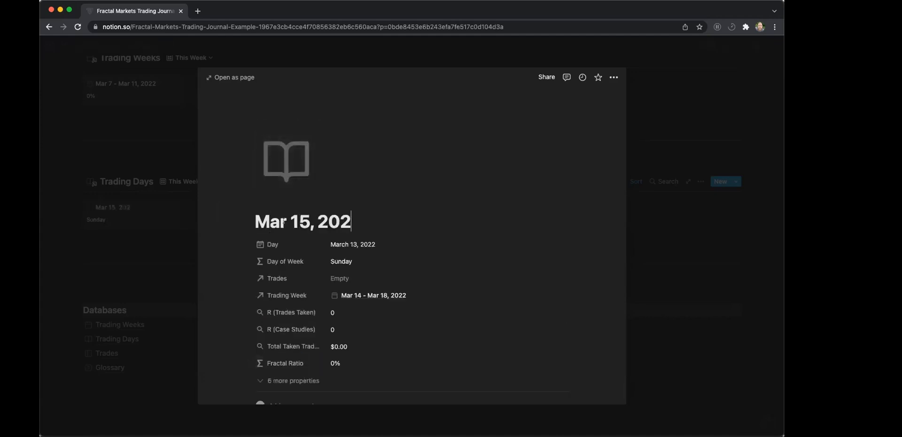
Set the second trading day's date to March 15, 2022 and close the entry.
{"action": "left_click", "coordinate": [354, 244]}
{"action": "left_click", "coordinate": [358, 275]}
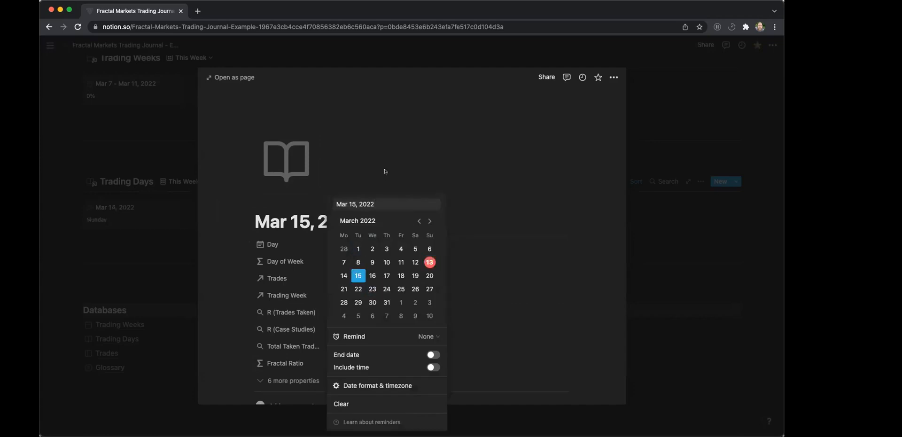
{"action": "left_click", "coordinate": [385, 175]}
{"action": "left_click", "coordinate": [191, 249]}
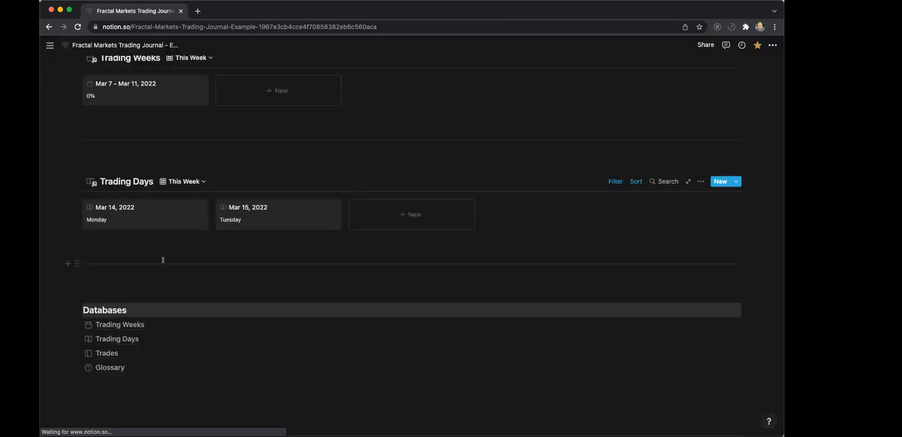
Add a blank, untitled trading day to the Mar 14 - Mar 18, 2022 week and close it.
{"action": "left_click", "coordinate": [382, 216]}
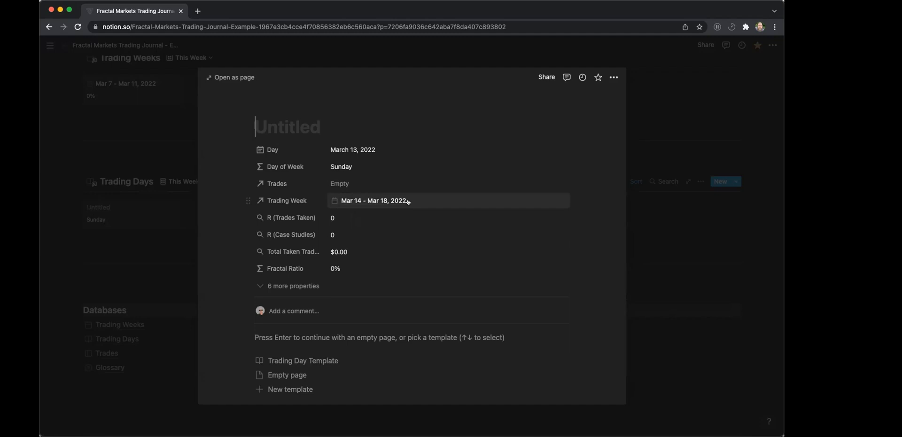
{"action": "left_click", "coordinate": [628, 188]}
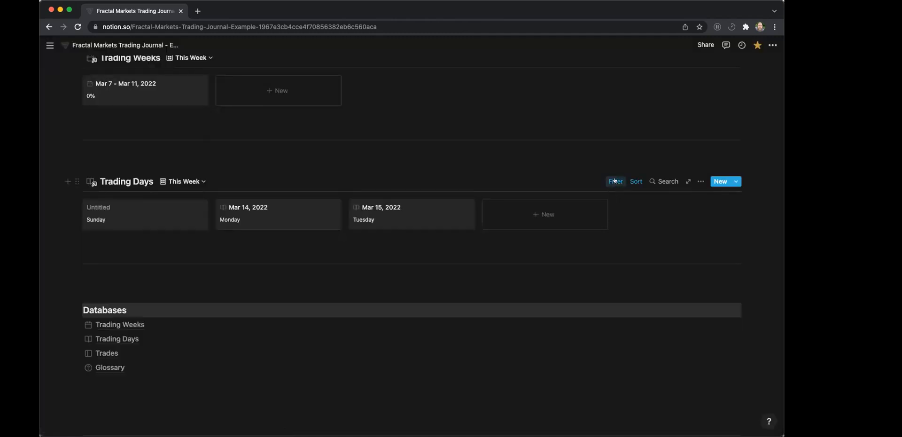
Switch the Trading Days "This Week" filter to the trading week Mar 7 - Mar 11, 2022.
{"action": "left_click", "coordinate": [614, 182]}
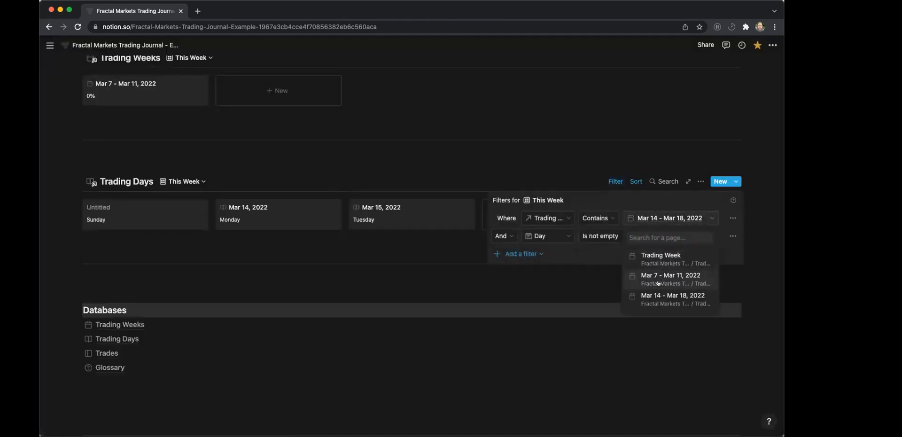
{"action": "left_click", "coordinate": [660, 278]}
{"action": "left_click", "coordinate": [401, 253]}
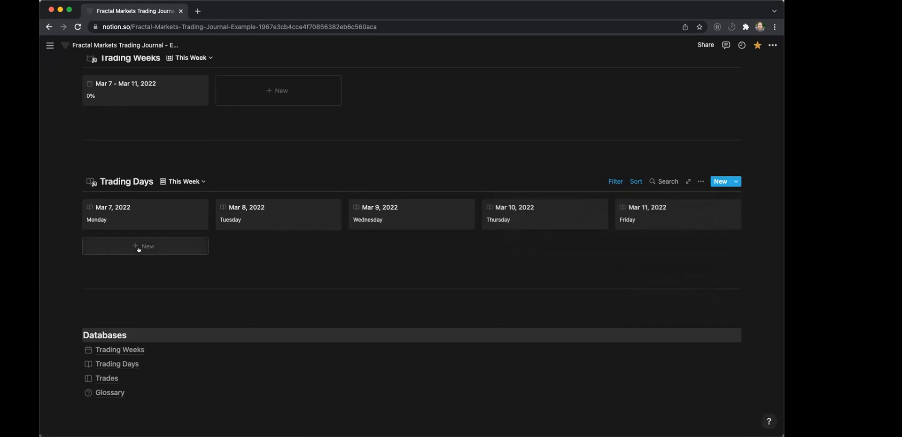
Create a blank trading day under the Mar 7 - Mar 11, 2022 filter and delete it.
{"action": "left_click", "coordinate": [138, 246]}
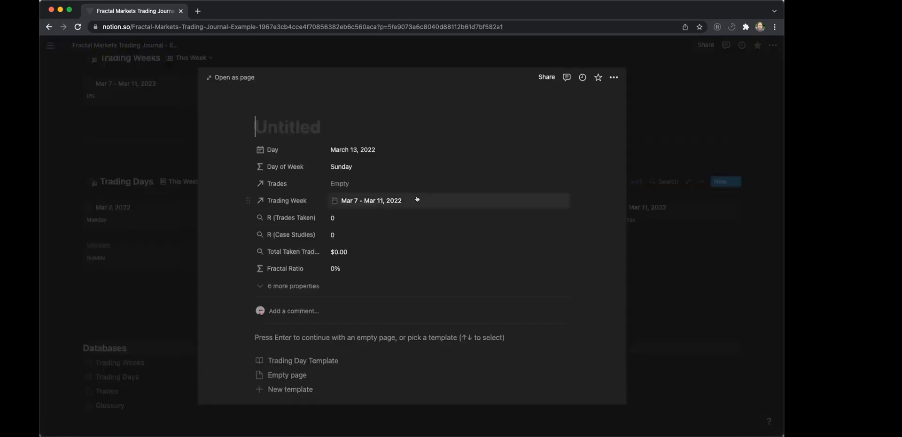
{"action": "left_click", "coordinate": [613, 77]}
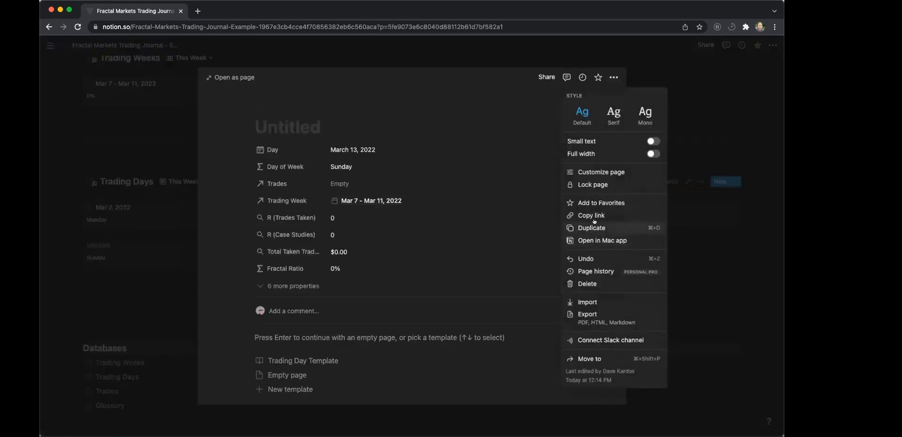
{"action": "left_click", "coordinate": [587, 283]}
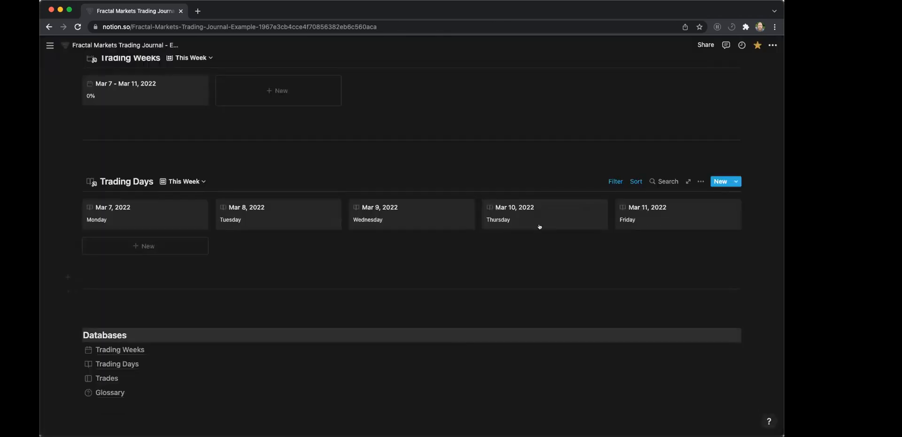
Set the Trading Days "This Week" filter back to the trading week Mar 14 - Mar 18, 2022.
{"action": "left_click", "coordinate": [611, 181]}
{"action": "left_click", "coordinate": [672, 217]}
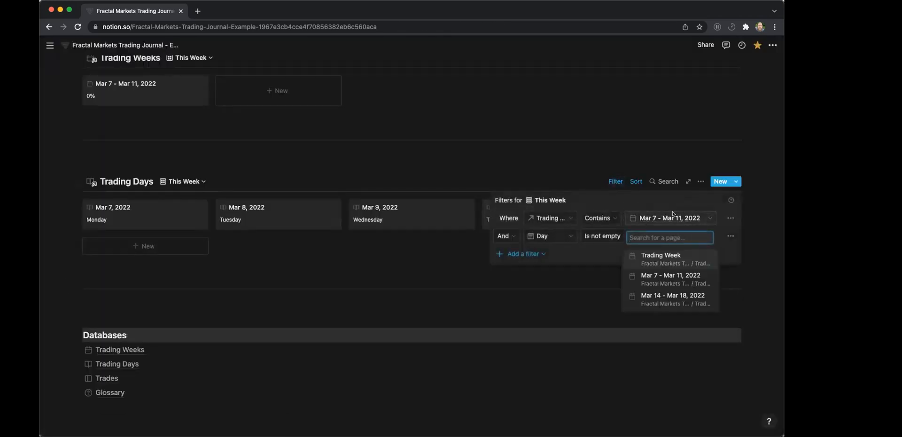
{"action": "left_click", "coordinate": [677, 296]}
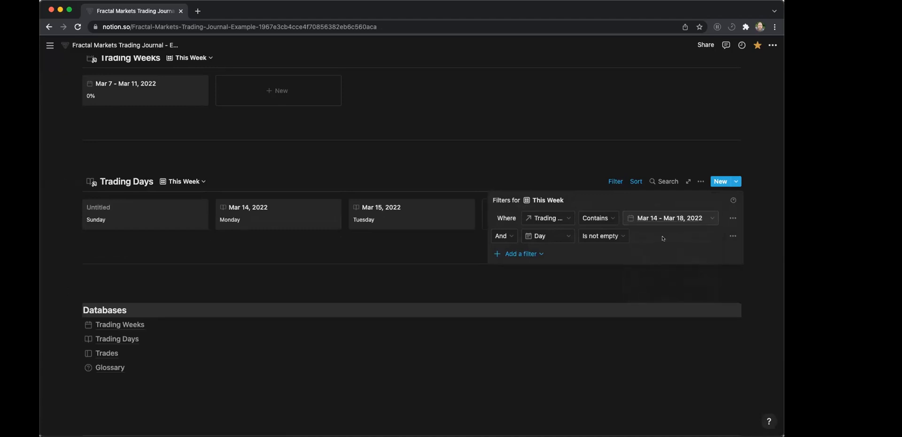
{"action": "left_click", "coordinate": [385, 275]}
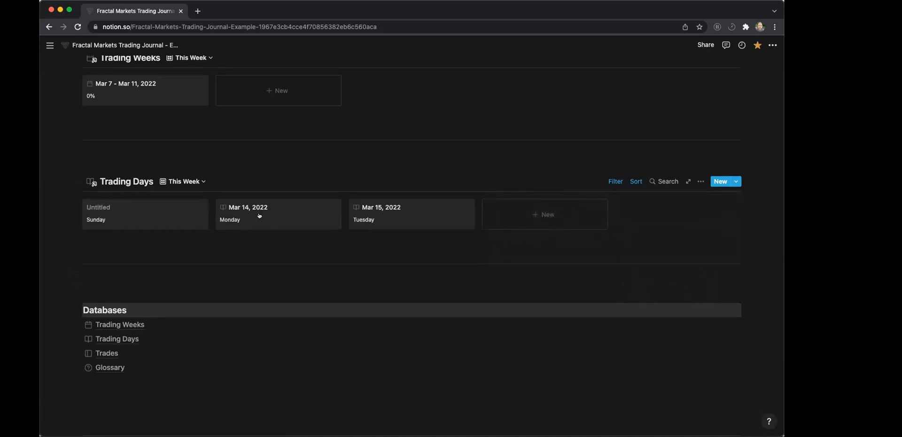
Set the untitled trading day's date to March 16, 2022, title it "Mar 16, 2022" and close it.
{"action": "left_click", "coordinate": [146, 219]}
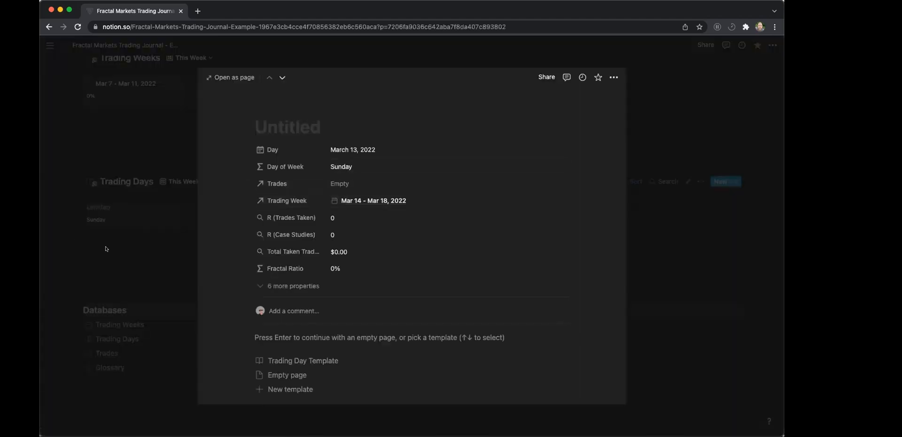
{"action": "left_click", "coordinate": [191, 220]}
{"action": "left_click", "coordinate": [191, 220]}
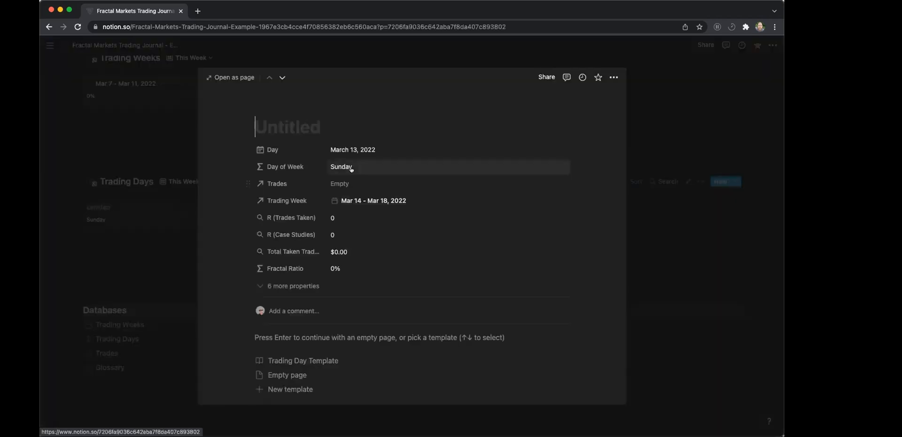
{"action": "left_click", "coordinate": [352, 149]}
{"action": "left_click", "coordinate": [372, 241]}
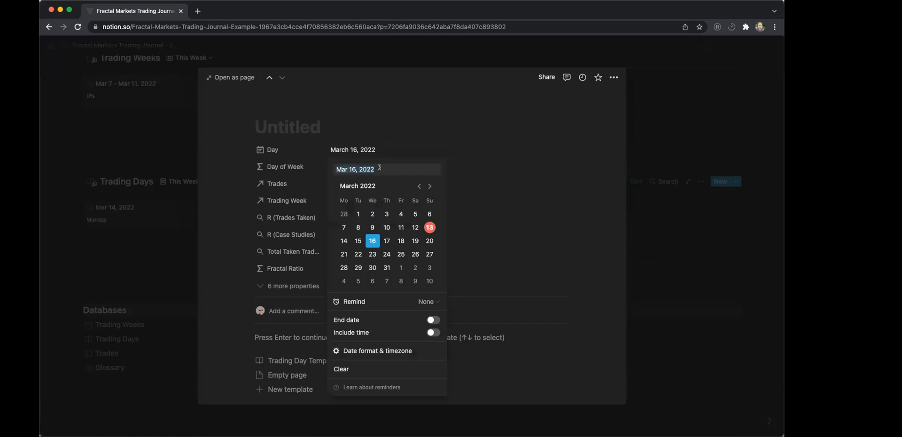
{"action": "left_click", "coordinate": [292, 126]}
{"action": "type", "text": "Mar 16, 2022"}
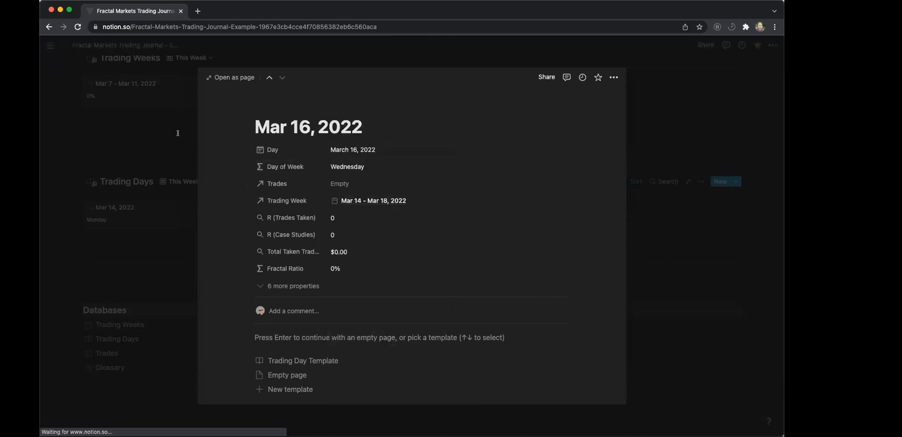
{"action": "left_click", "coordinate": [178, 133]}
Add another trading day to the week and set its date to March 17, 2022.
{"action": "left_click", "coordinate": [526, 213]}
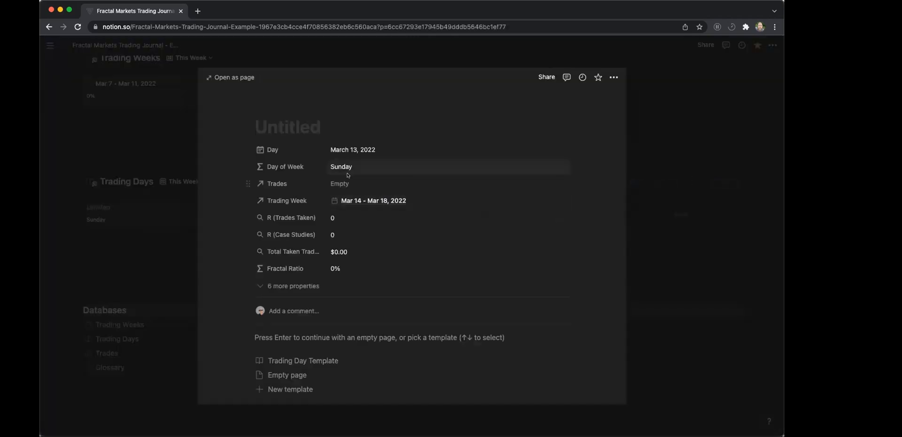
{"action": "left_click", "coordinate": [344, 149]}
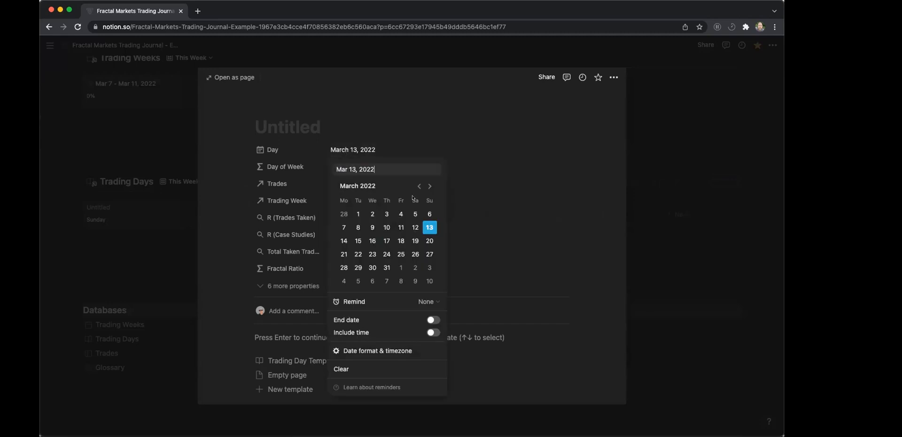
{"action": "triple_click", "coordinate": [391, 165]}
{"action": "type", "text": "Mar 16, 2022"}
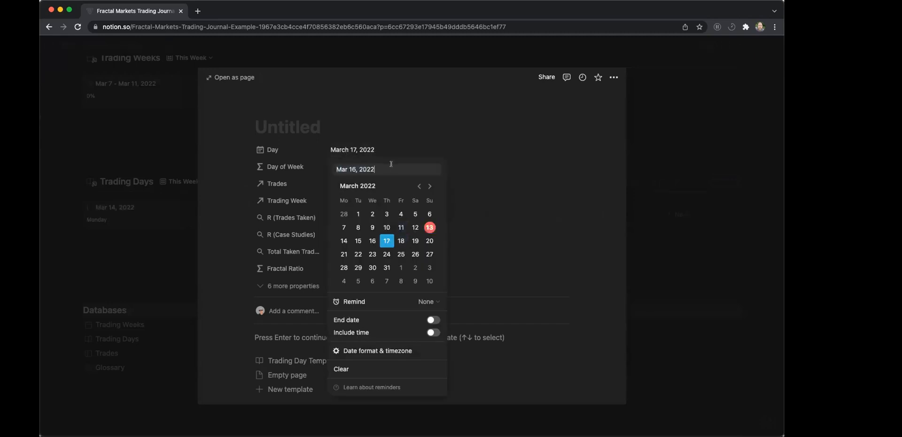
{"action": "left_click", "coordinate": [387, 240]}
Copy the date into the title so the entry is named "Mar 17, 2022", and close it.
{"action": "triple_click", "coordinate": [387, 168]}
{"action": "key", "text": "super+c"}
{"action": "left_click", "coordinate": [306, 126]}
{"action": "left_click", "coordinate": [303, 127]}
{"action": "key", "text": "super+v"}
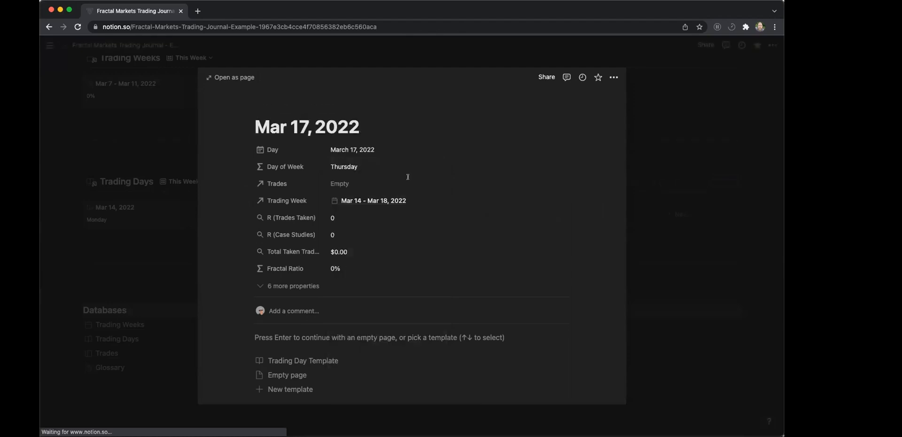
{"action": "left_click", "coordinate": [186, 135]}
Add a trading day dated March 18, 2022, title it "Mar 18, 2022" and close the entry.
{"action": "left_click", "coordinate": [679, 213]}
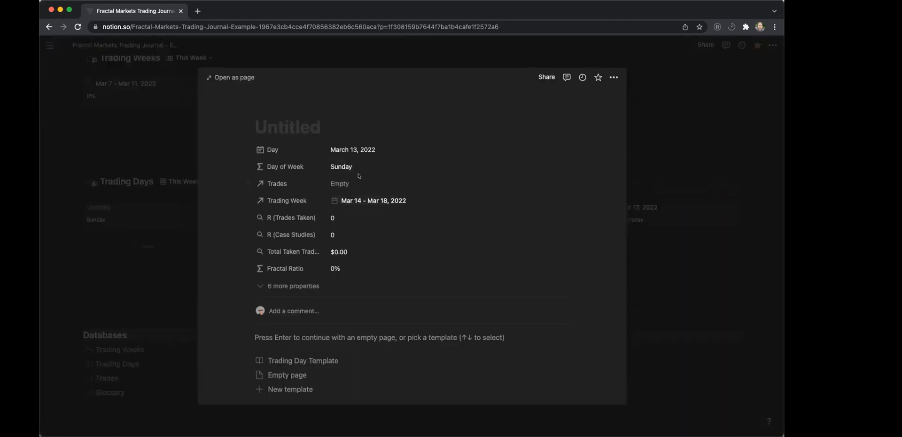
{"action": "left_click", "coordinate": [368, 150]}
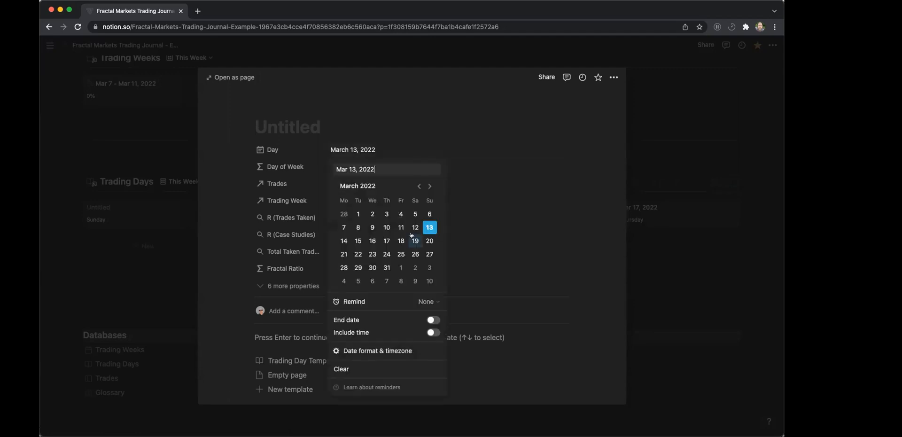
{"action": "left_click", "coordinate": [401, 241]}
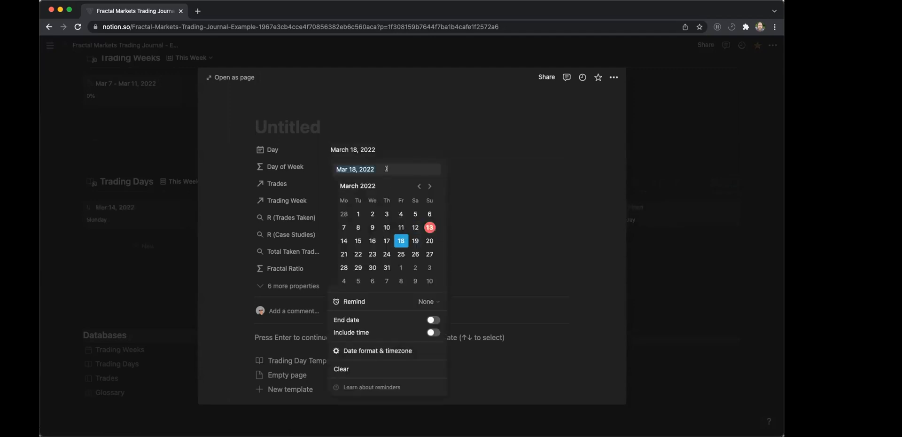
{"action": "left_click", "coordinate": [305, 121]}
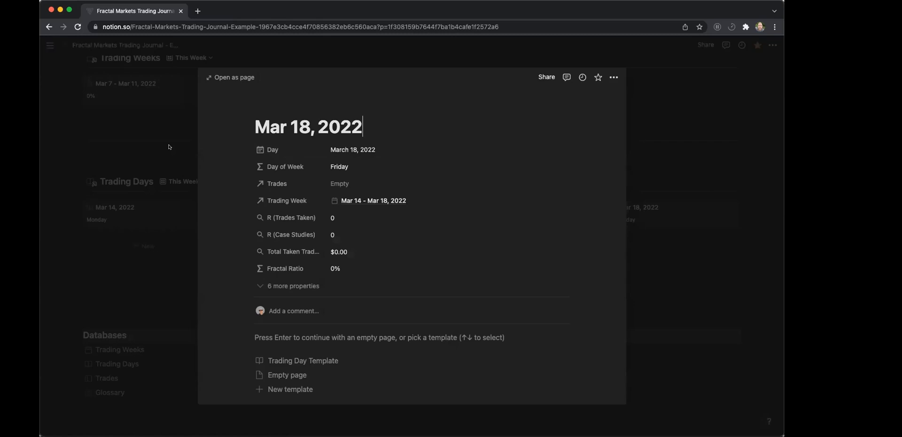
{"action": "key", "text": "Escape"}
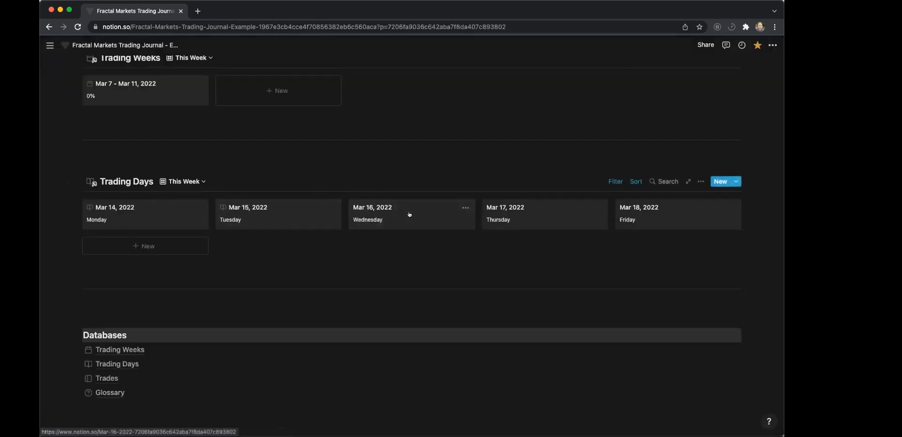
Apply the Trading Day Template to the Mar 16, 2022 entry and close it.
{"action": "left_click", "coordinate": [409, 213]}
{"action": "left_click", "coordinate": [289, 360]}
{"action": "left_click", "coordinate": [189, 218]}
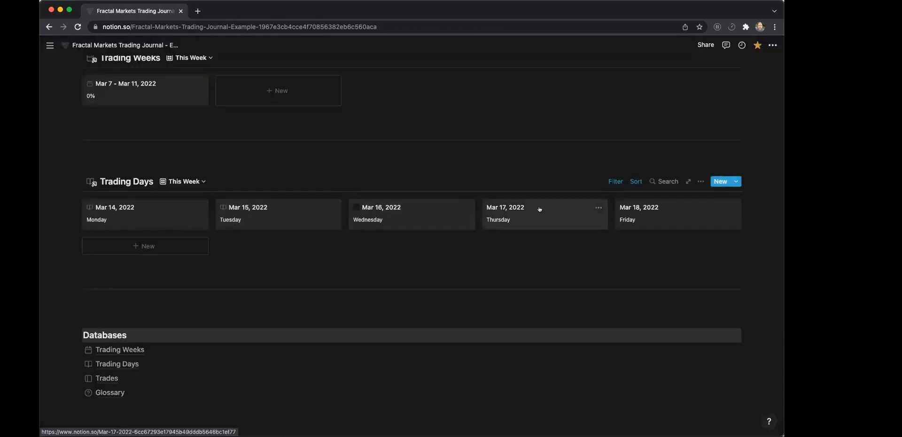
Apply the Trading Day Template to the Mar 17, 2022 and Mar 18, 2022 entries, closing each one.
{"action": "left_click", "coordinate": [529, 217]}
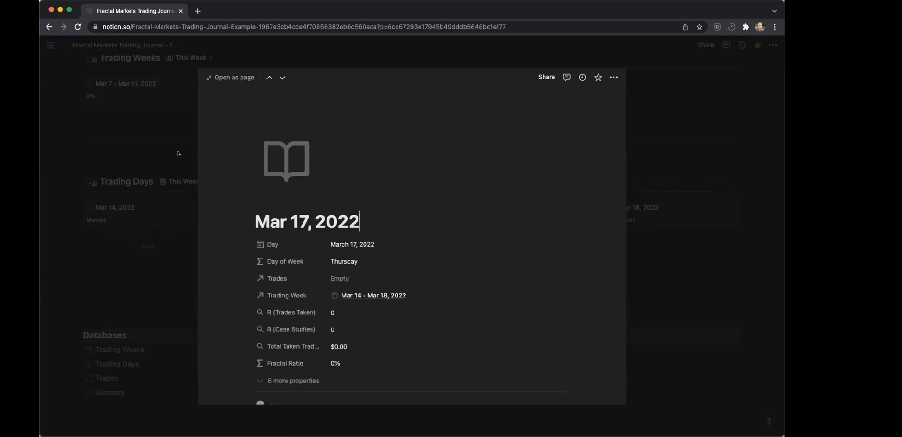
{"action": "left_click", "coordinate": [178, 153]}
{"action": "left_click", "coordinate": [652, 214]}
{"action": "left_click", "coordinate": [303, 360]}
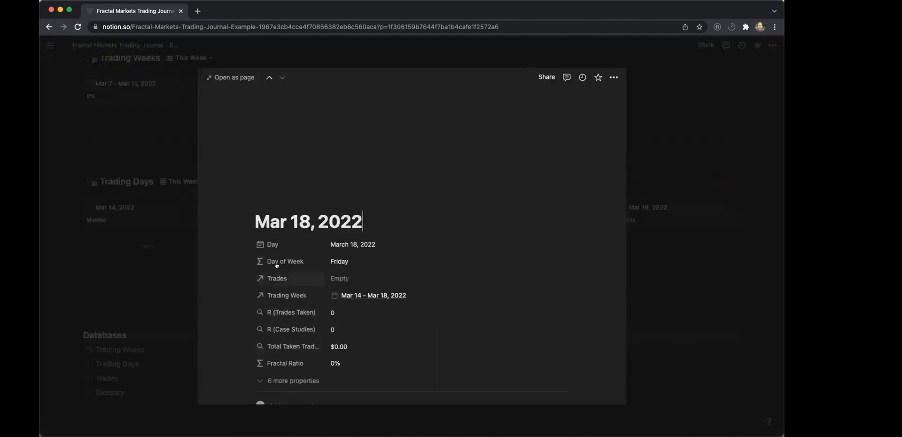
{"action": "left_click", "coordinate": [179, 120]}
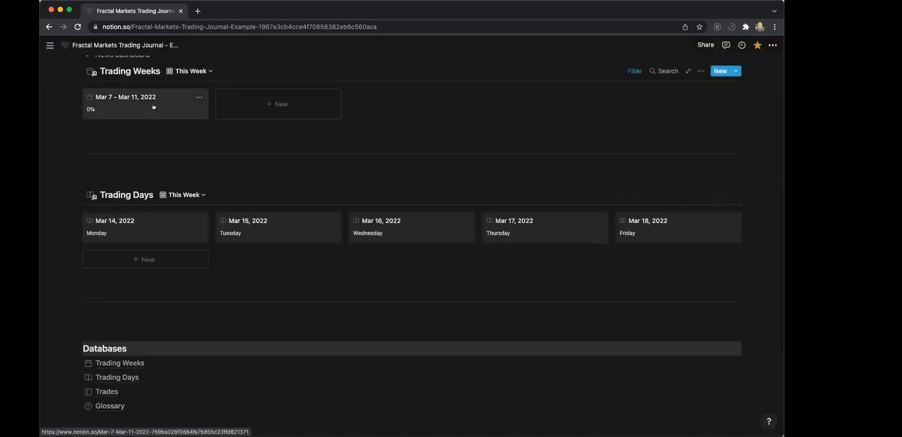
Open the Mar 15, 2022 trading day to check its linked trading week, and close it.
{"action": "scroll", "coordinate": [263, 125], "scroll_direction": "up", "scroll_amount": 1}
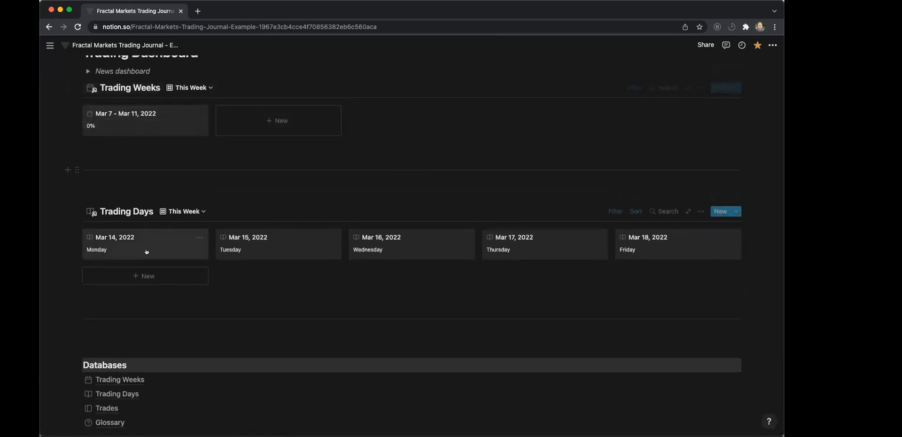
{"action": "left_click", "coordinate": [254, 250]}
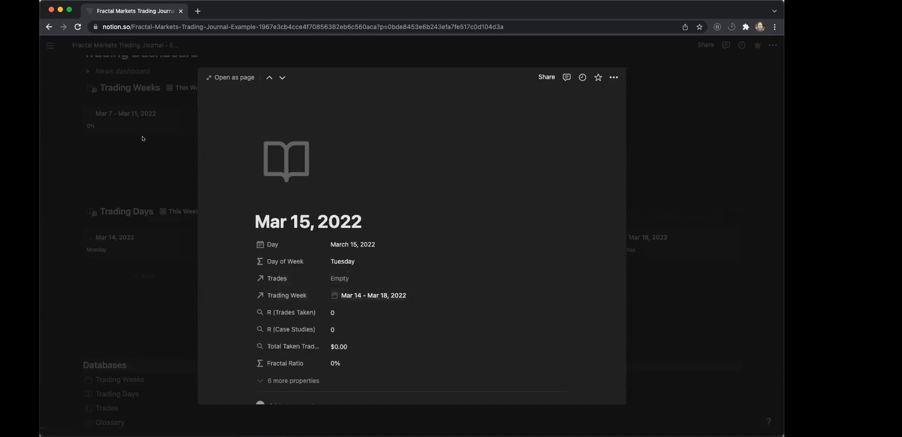
{"action": "key", "text": "Escape"}
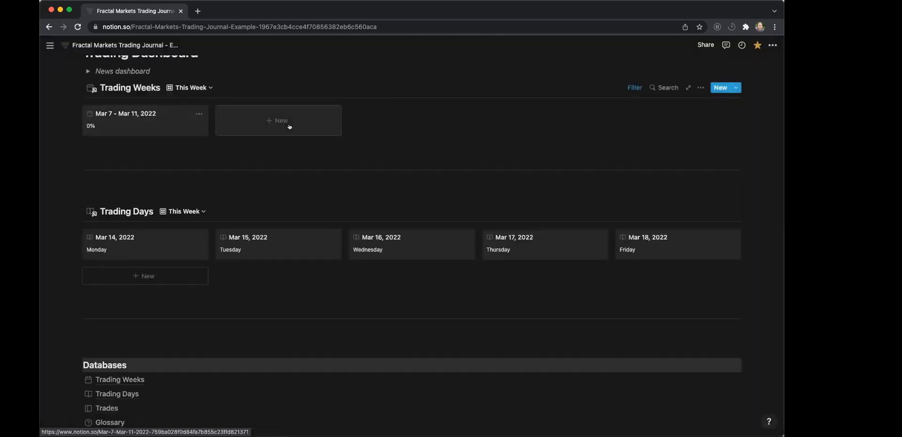
Add a second start date filter to the Trading Weeks "This Week" view, combined with the existing one by Or.
{"action": "left_click", "coordinate": [629, 88]}
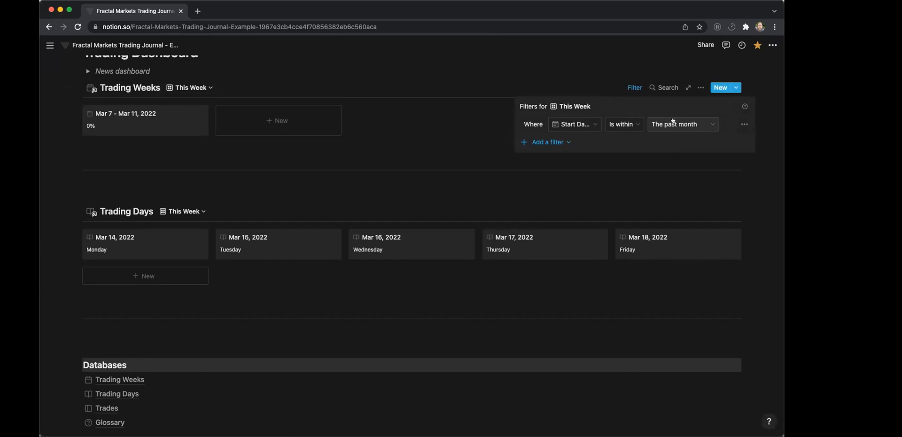
{"action": "left_click", "coordinate": [540, 142]}
{"action": "left_click", "coordinate": [539, 157]}
{"action": "left_click", "coordinate": [532, 142]}
{"action": "left_click", "coordinate": [540, 181]}
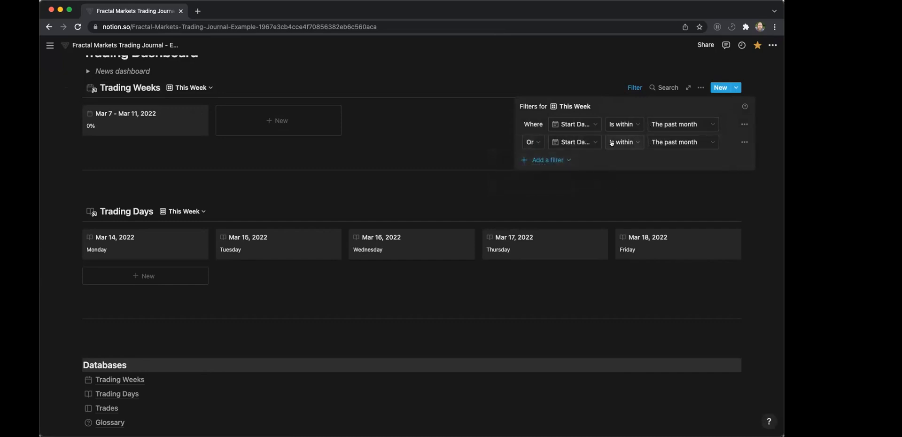
Set the second start date filter's condition to "Is" with the value "Tomorrow" and close the filter settings.
{"action": "left_click", "coordinate": [626, 142]}
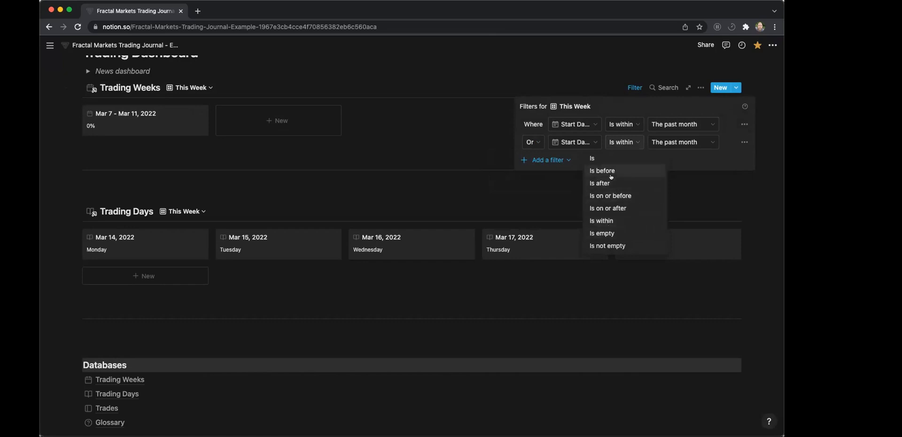
{"action": "left_click", "coordinate": [630, 145]}
{"action": "left_click", "coordinate": [631, 145]}
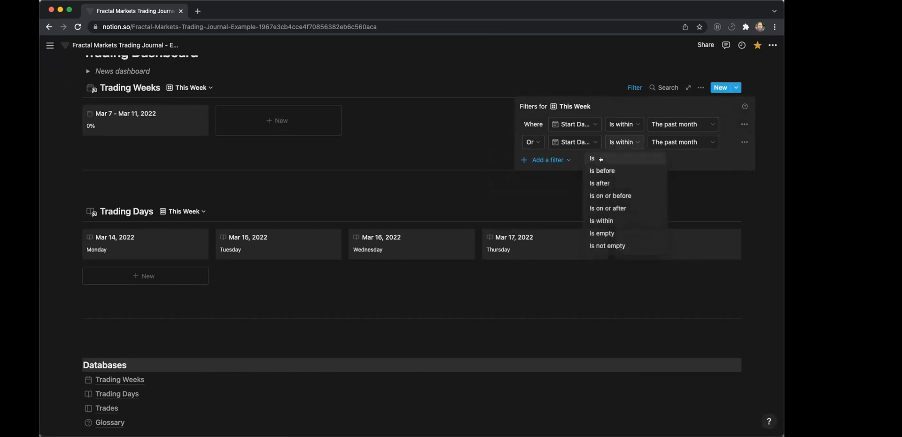
{"action": "left_click", "coordinate": [644, 159]}
{"action": "left_click", "coordinate": [667, 142]}
{"action": "left_click", "coordinate": [639, 173]}
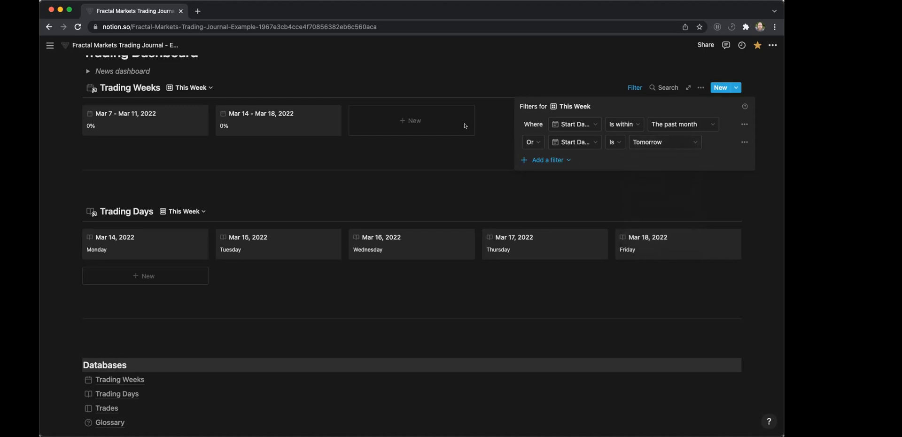
{"action": "left_click", "coordinate": [465, 81]}
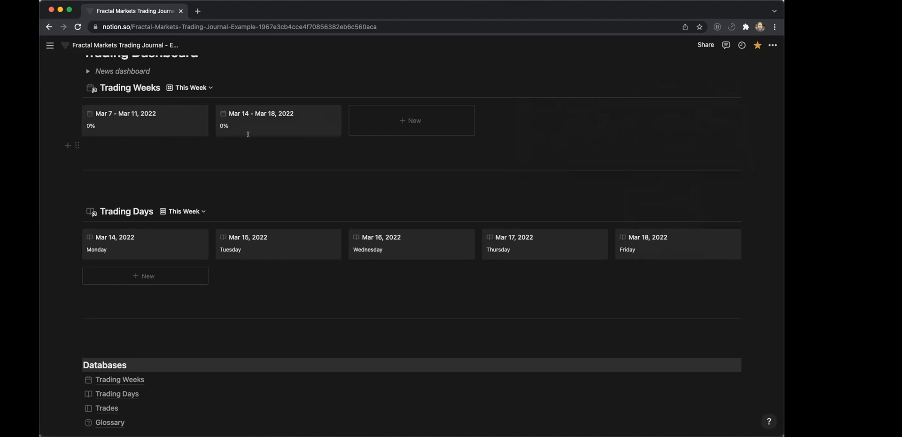
Open the Mar 14 - Mar 18, 2022 trading week to review its linked days and properties, and close it.
{"action": "left_click", "coordinate": [269, 126]}
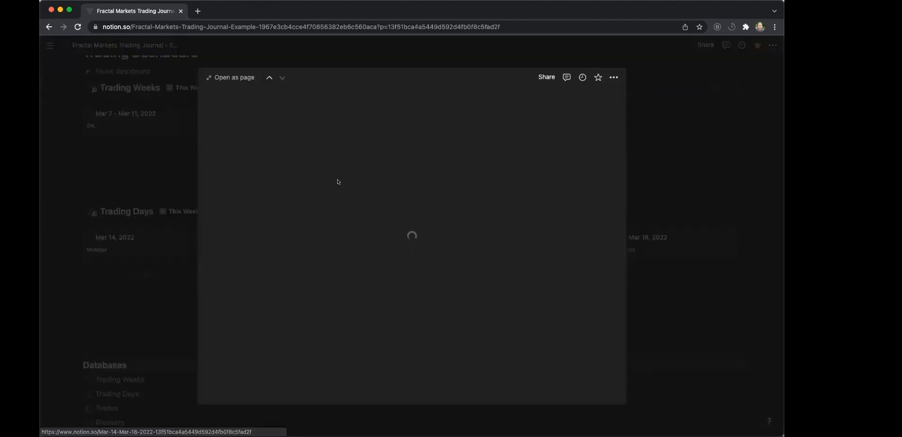
{"action": "scroll", "coordinate": [350, 186], "scroll_direction": "down", "scroll_amount": 3}
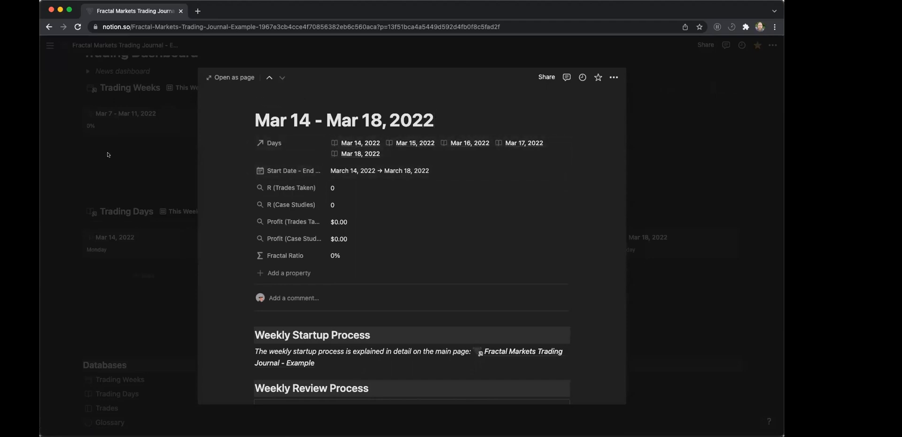
{"action": "left_click", "coordinate": [189, 148]}
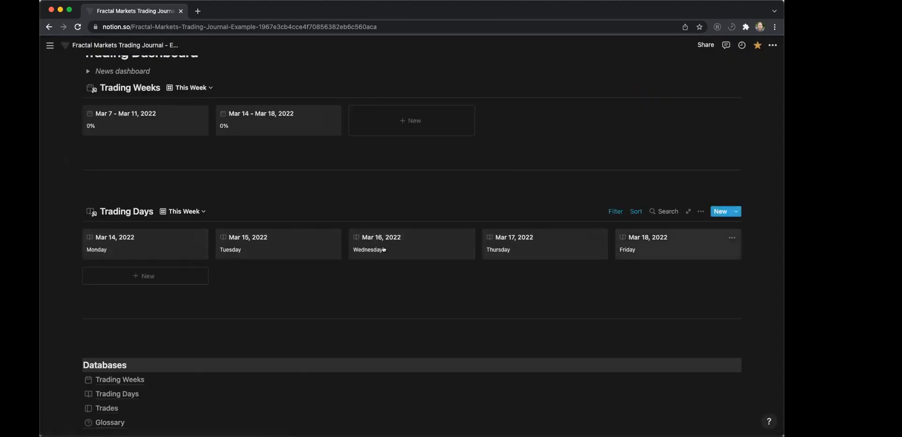
Show the Trading Days in the "Today" view, and return them to the "This Week" view.
{"action": "left_click", "coordinate": [173, 212]}
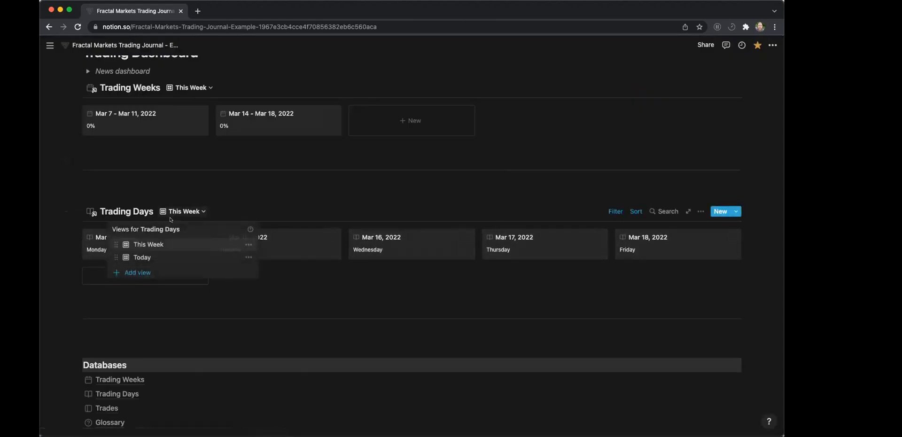
{"action": "left_click", "coordinate": [141, 256]}
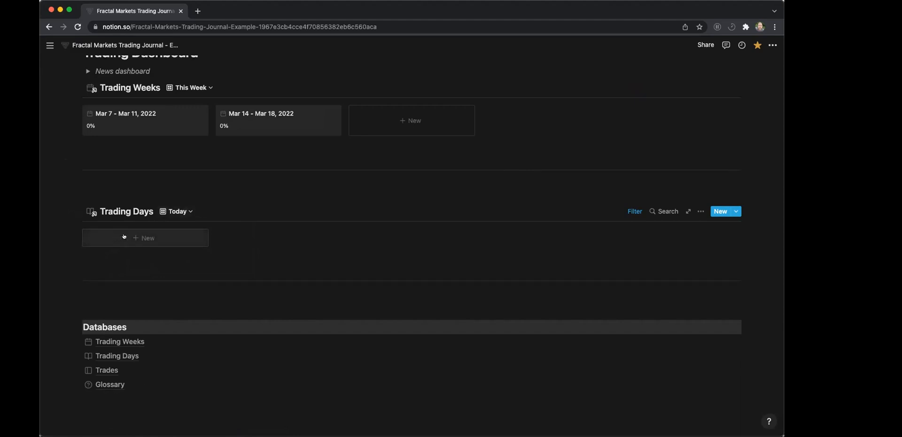
{"action": "left_click", "coordinate": [181, 211]}
{"action": "left_click", "coordinate": [136, 244]}
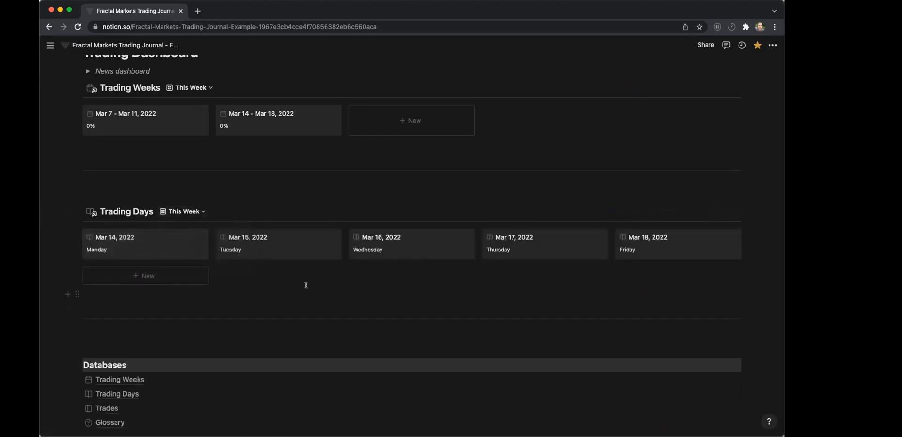
{"action": "scroll", "coordinate": [306, 284], "scroll_direction": "down", "scroll_amount": 3}
{"action": "scroll", "coordinate": [306, 284], "scroll_direction": "up", "scroll_amount": 3}
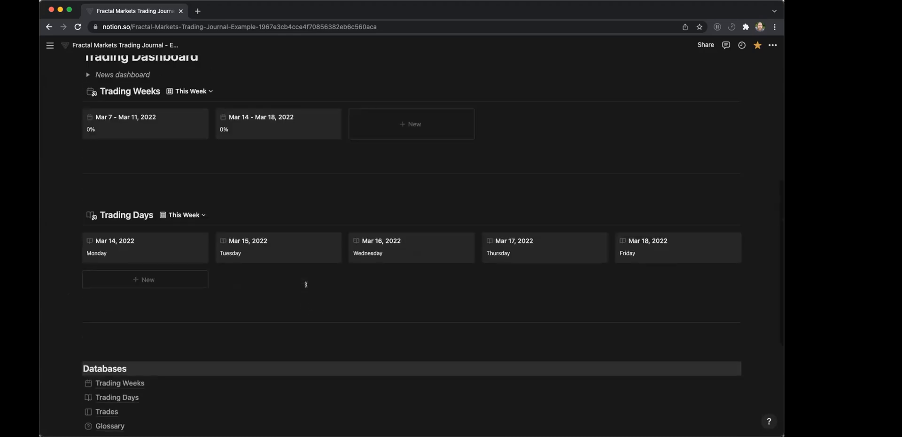
{"action": "scroll", "coordinate": [306, 284], "scroll_direction": "up", "scroll_amount": 8}
{"action": "scroll", "coordinate": [305, 284], "scroll_direction": "down", "scroll_amount": 5}
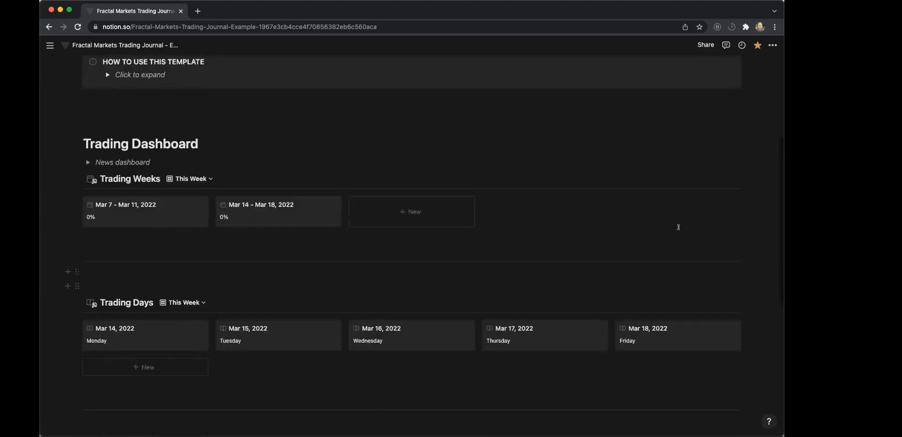
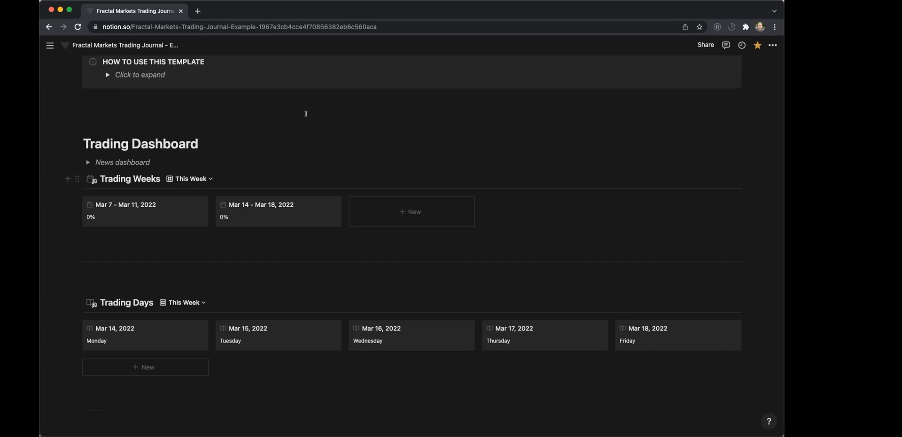
Open the Mar 14, 2022 trading day to review its properties, and close it.
{"action": "left_click", "coordinate": [187, 116]}
{"action": "left_click", "coordinate": [156, 336]}
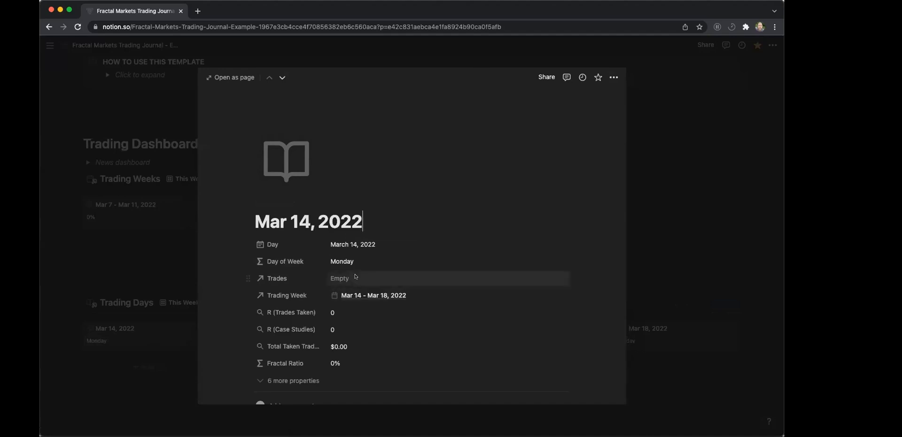
{"action": "scroll", "coordinate": [261, 270], "scroll_direction": "down", "scroll_amount": 3}
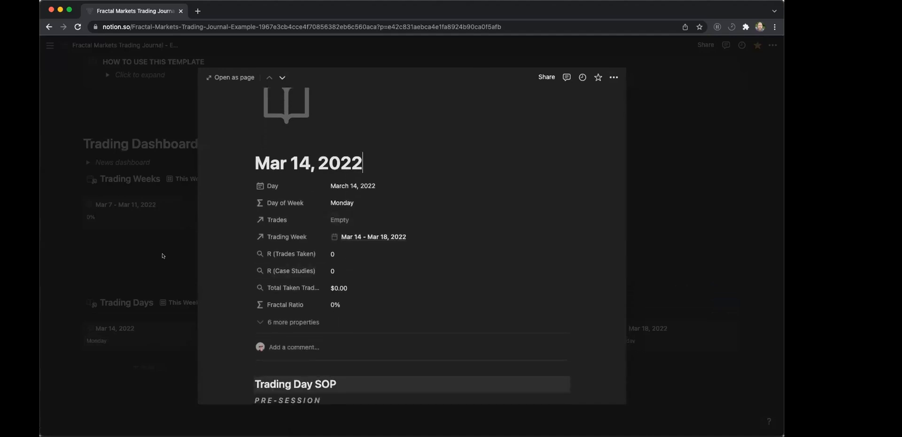
{"action": "left_click", "coordinate": [146, 204]}
Open the Mar 7, 2022 trading day as a full page from the Mar 7 - Mar 11, 2022 trading week.
{"action": "left_click", "coordinate": [145, 204]}
{"action": "scroll", "coordinate": [261, 241], "scroll_direction": "down", "scroll_amount": 4}
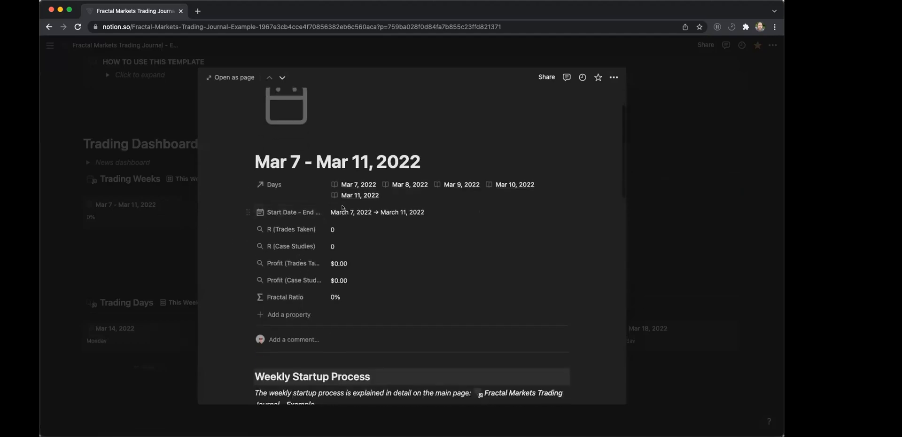
{"action": "scroll", "coordinate": [349, 200], "scroll_direction": "up", "scroll_amount": 3}
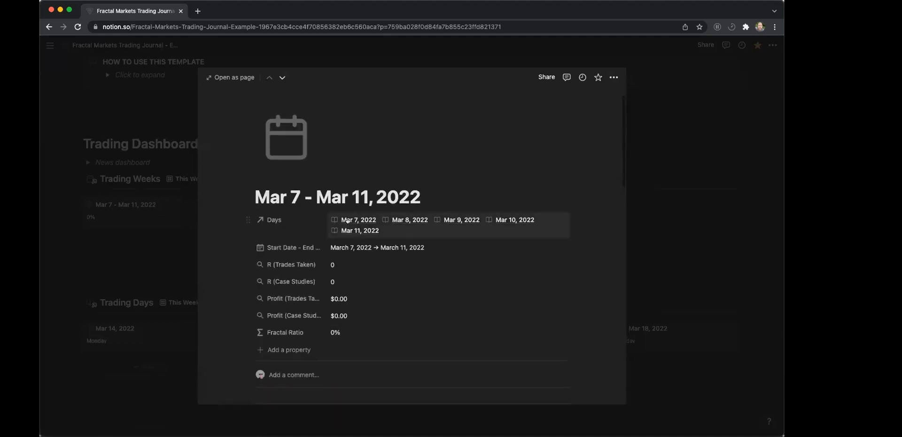
{"action": "left_click", "coordinate": [348, 220]}
{"action": "left_click", "coordinate": [369, 242]}
{"action": "left_click", "coordinate": [231, 77]}
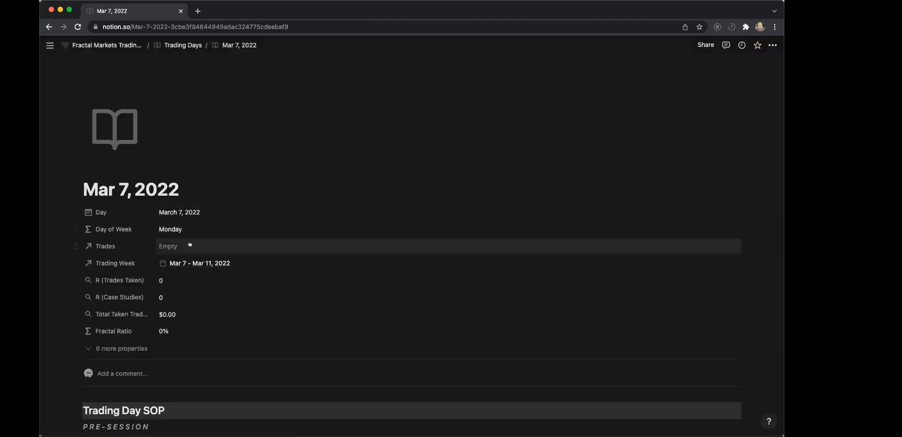
Review the Mar 7, 2022 page, expand its hidden properties, and inspect the taken trades profit formula.
{"action": "scroll", "coordinate": [251, 240], "scroll_direction": "down", "scroll_amount": 6}
{"action": "scroll", "coordinate": [251, 240], "scroll_direction": "down", "scroll_amount": 8}
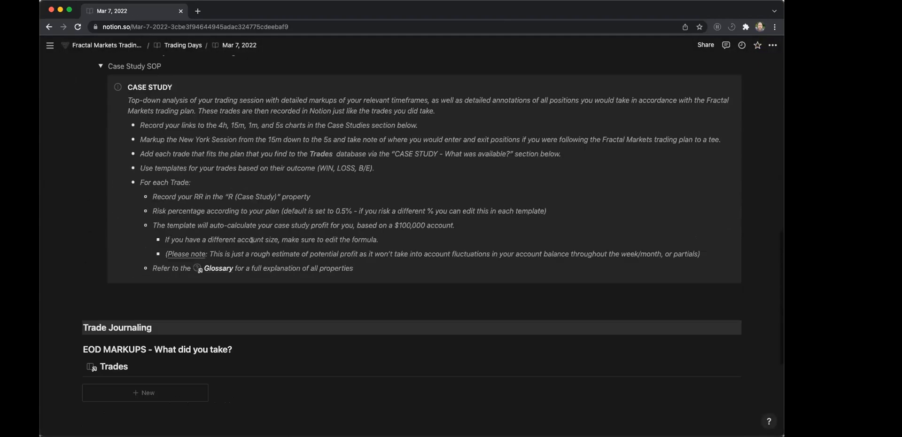
{"action": "scroll", "coordinate": [251, 240], "scroll_direction": "up", "scroll_amount": 9}
{"action": "scroll", "coordinate": [97, 94], "scroll_direction": "up", "scroll_amount": 4}
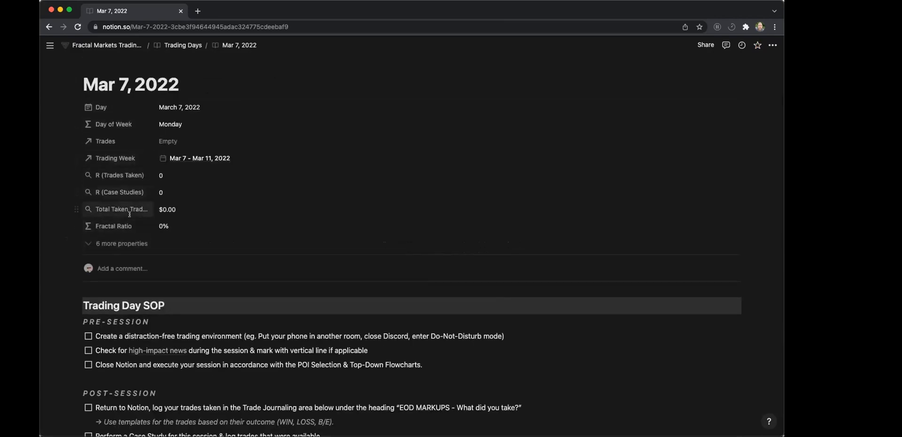
{"action": "left_click", "coordinate": [85, 243]}
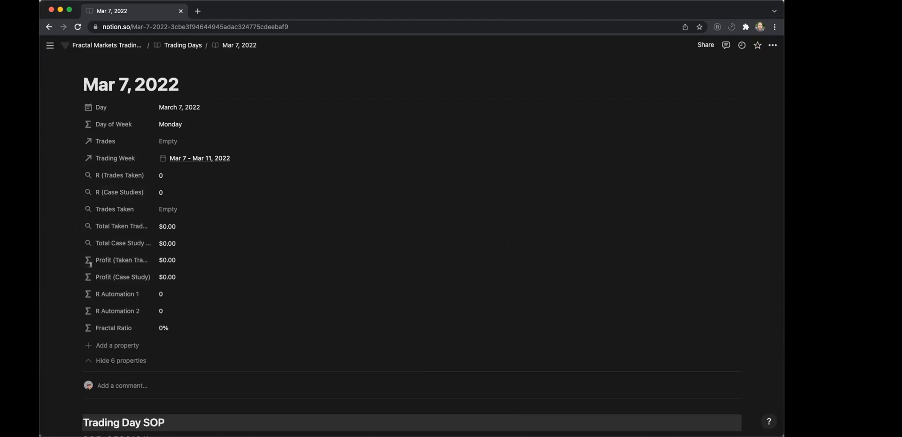
{"action": "left_click", "coordinate": [162, 259]}
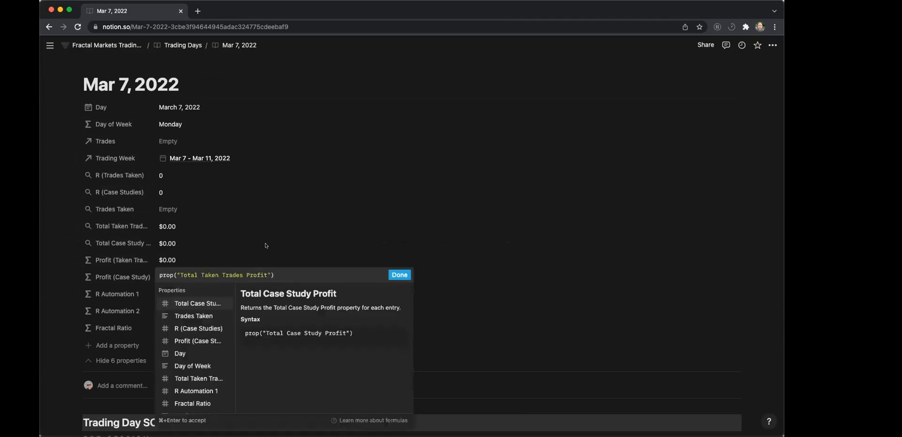
{"action": "left_click", "coordinate": [268, 226]}
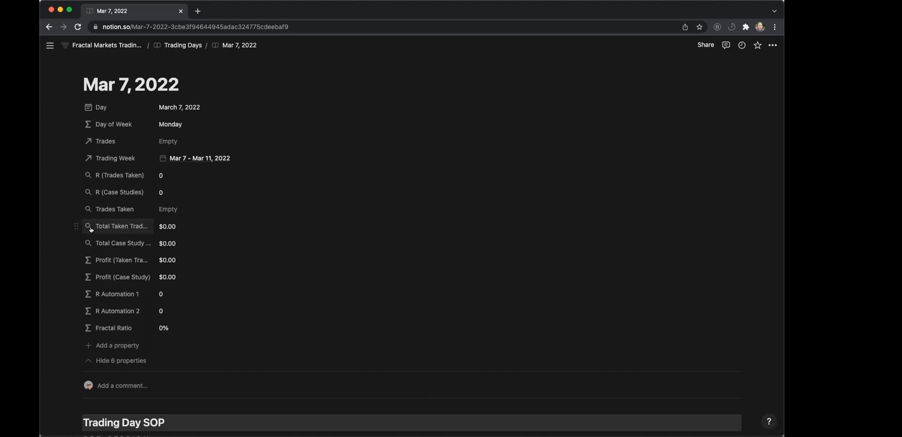
Inspect the options of the Total Taken Trades Profit property and the rollup configuration of Trades Taken, and close them.
{"action": "left_click", "coordinate": [123, 227]}
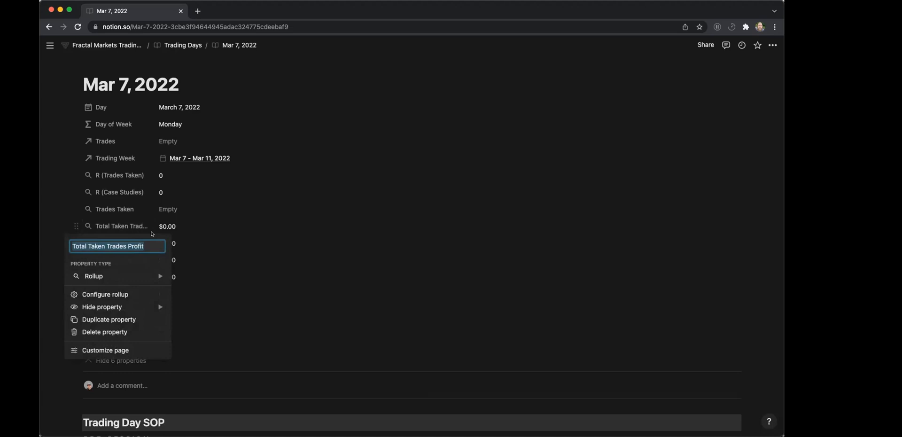
{"action": "left_click", "coordinate": [197, 239]}
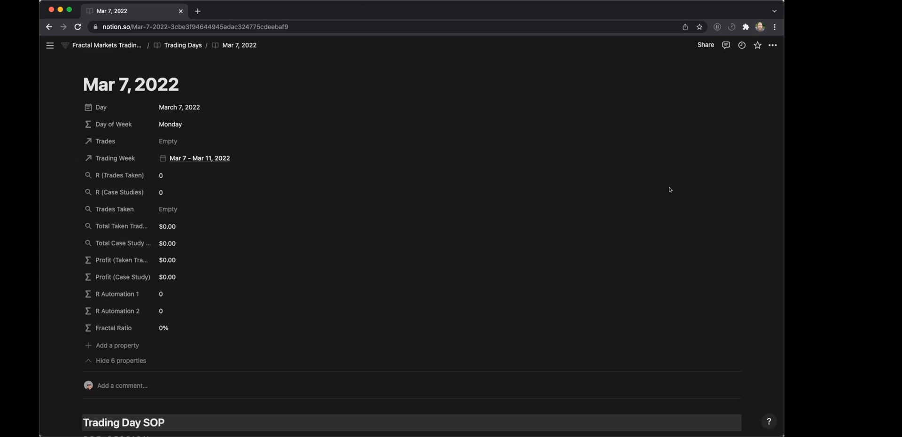
{"action": "left_click", "coordinate": [444, 207]}
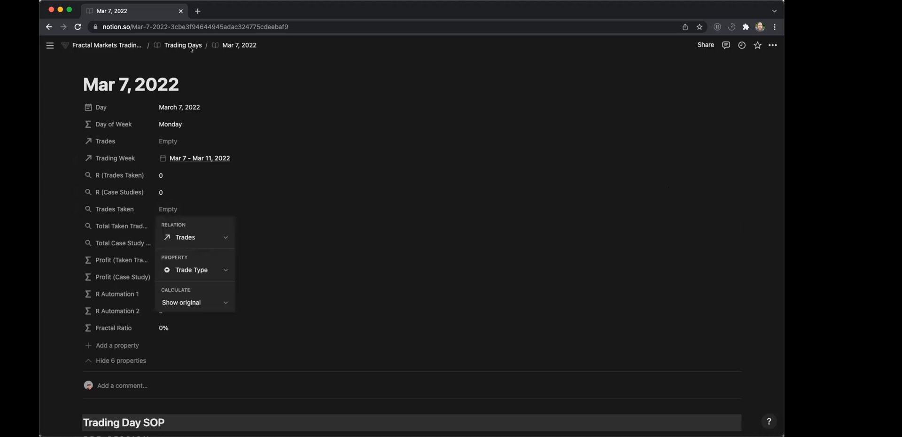
{"action": "left_click", "coordinate": [165, 45]}
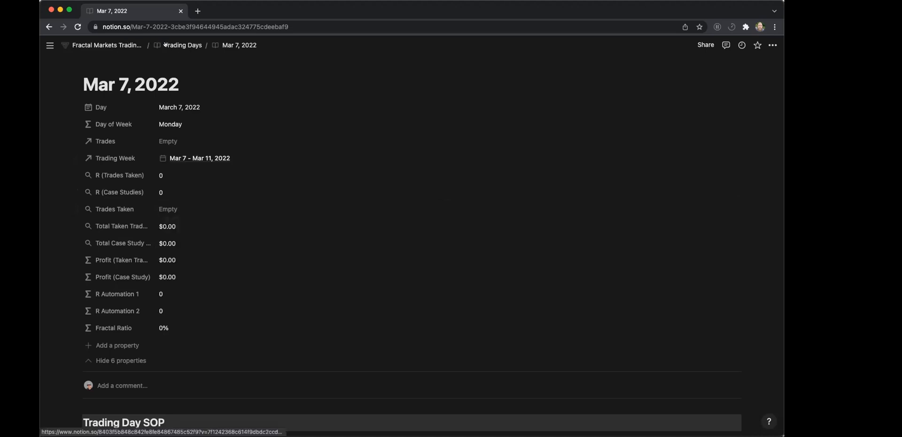
Return to the main journal page and open the SAMPLE trade from the Trades database.
{"action": "left_click", "coordinate": [117, 44]}
{"action": "scroll", "coordinate": [244, 235], "scroll_direction": "down", "scroll_amount": 10}
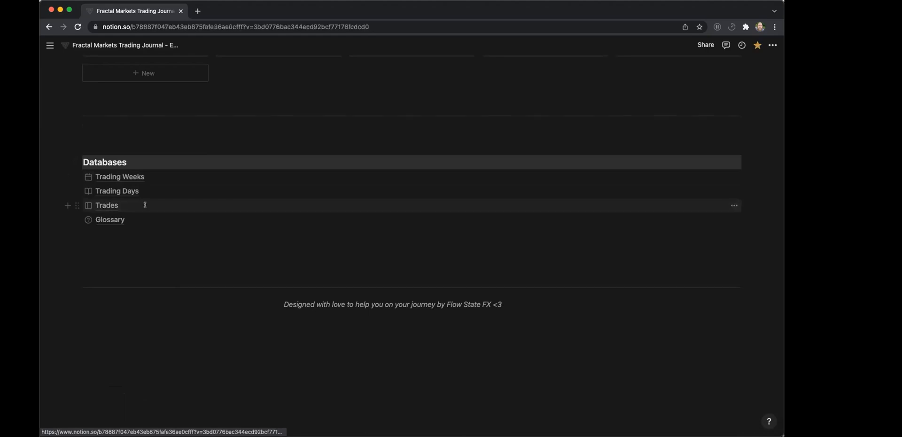
{"action": "left_click", "coordinate": [105, 206]}
{"action": "scroll", "coordinate": [218, 206], "scroll_direction": "down", "scroll_amount": 2}
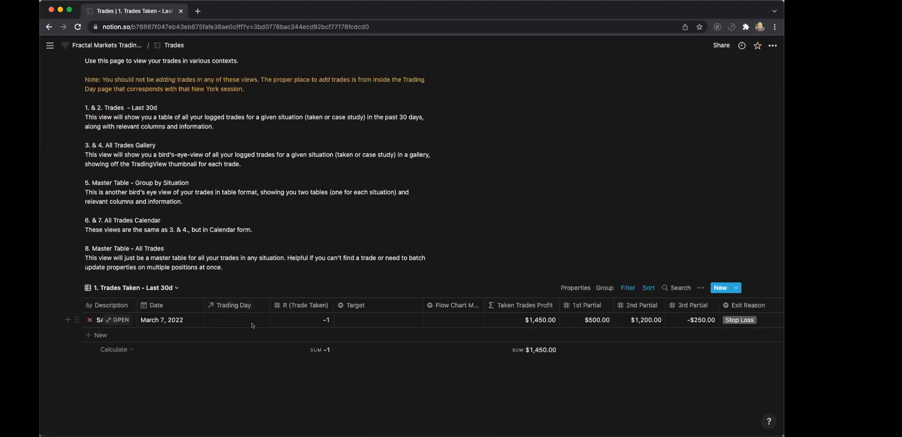
{"action": "left_click", "coordinate": [123, 320]}
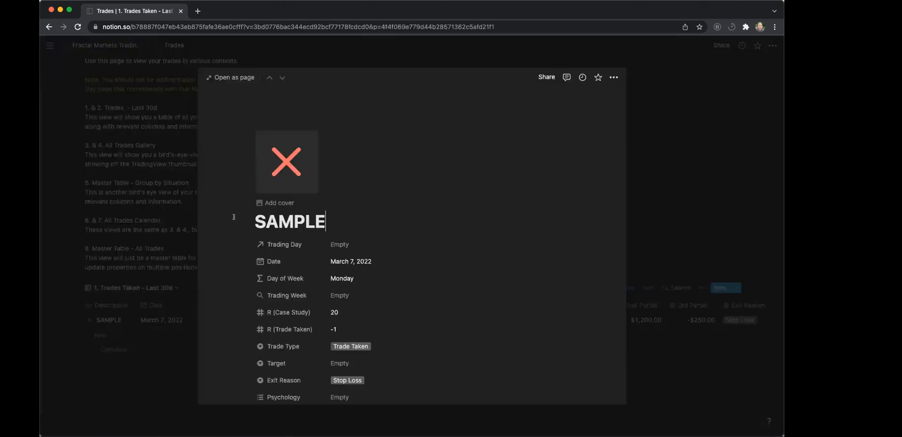
Review the SAMPLE trade's properties from Trade Type down to the case study profit.
{"action": "scroll", "coordinate": [302, 269], "scroll_direction": "down", "scroll_amount": 3}
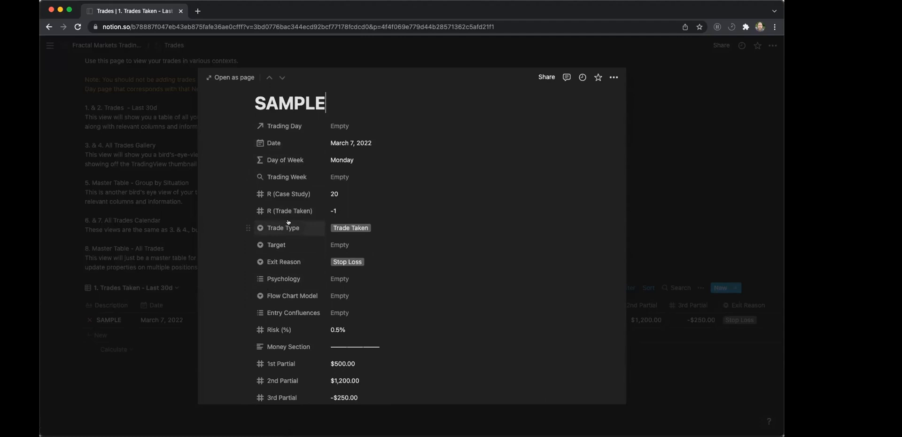
{"action": "left_click", "coordinate": [350, 228]}
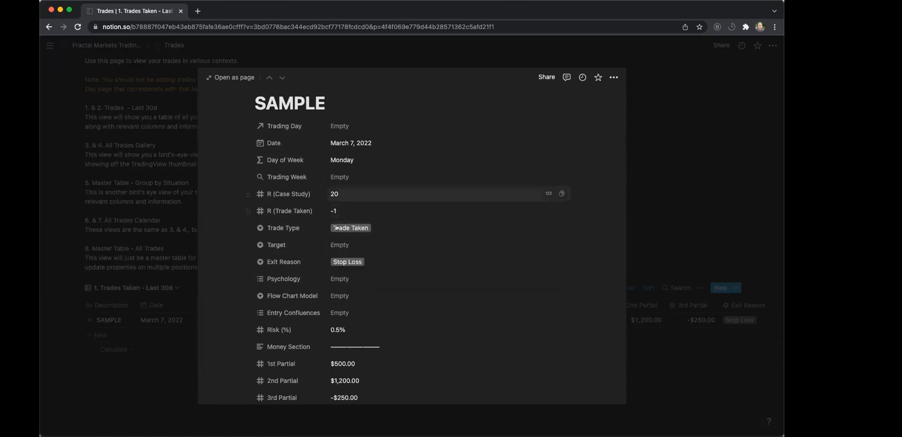
{"action": "scroll", "coordinate": [417, 278], "scroll_direction": "down", "scroll_amount": 5}
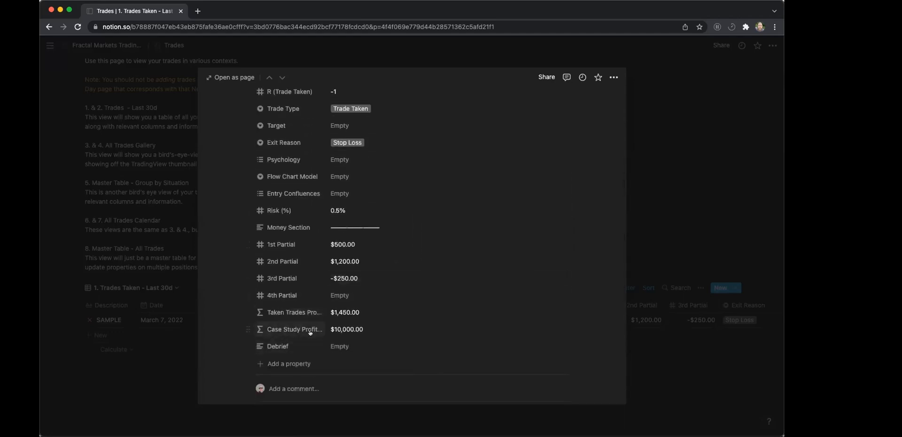
Set the account size multiplier in the SAMPLE trade's case study profit formula to 10000.
{"action": "left_click", "coordinate": [352, 329]}
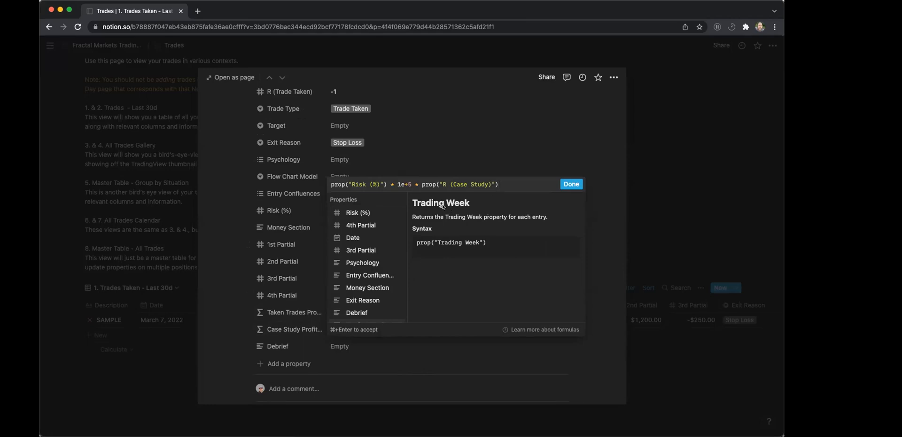
{"action": "left_click_drag", "start_coordinate": [412, 184], "coordinate": [393, 184]}
{"action": "key", "text": "Right"}
{"action": "key", "text": "BackSpace"}
{"action": "key", "text": "BackSpace"}
{"action": "key", "text": "BackSpace"}
{"action": "key", "text": "BackSpace"}
{"action": "type", "text": "10000"}
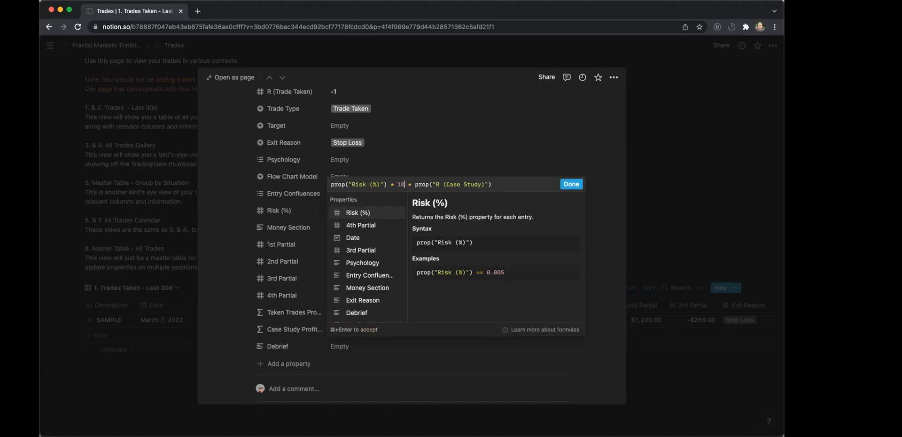
{"action": "left_click", "coordinate": [572, 184]}
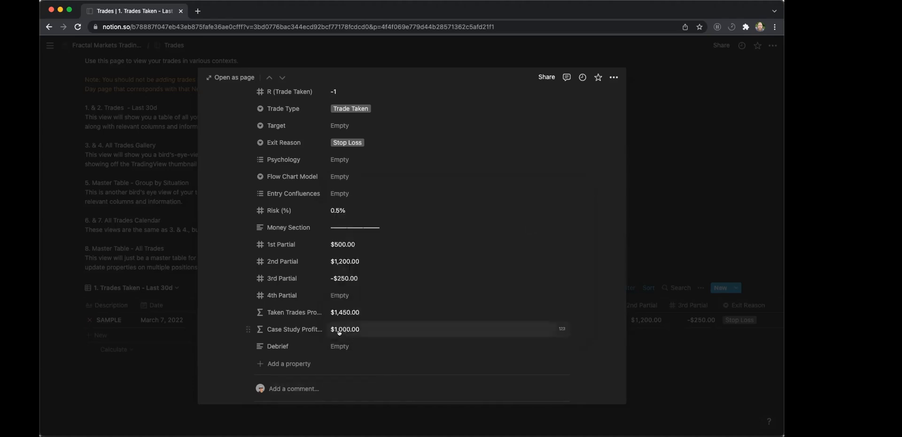
Reopen the case study profit formula to check its account size multiplier, and close it unchanged.
{"action": "left_click", "coordinate": [339, 331]}
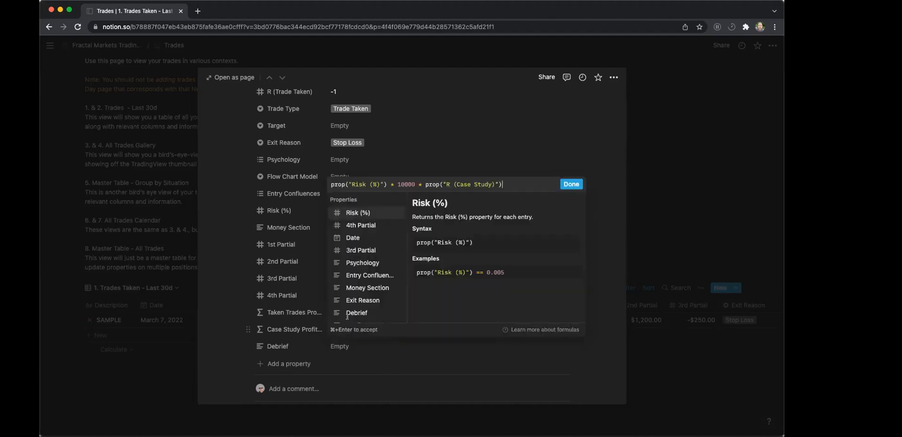
{"action": "double_click", "coordinate": [406, 184]}
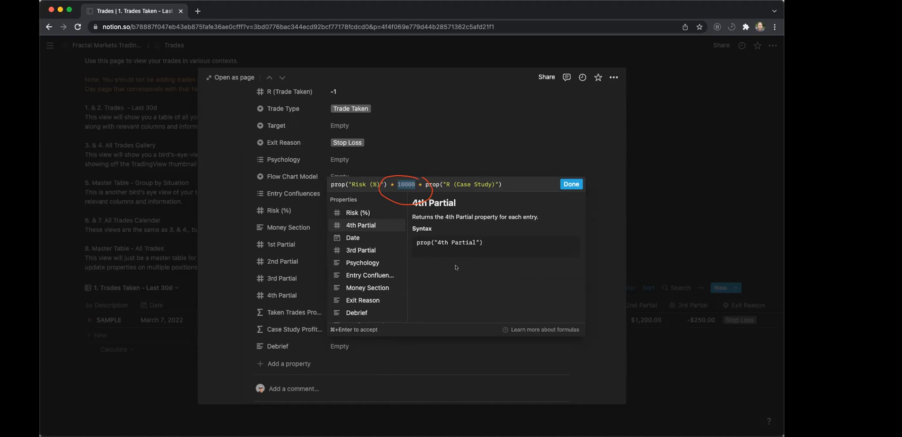
{"action": "left_click", "coordinate": [405, 184]}
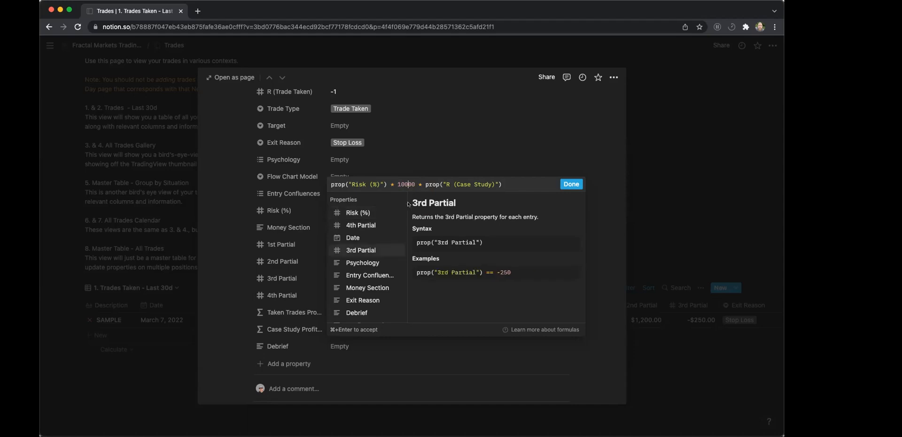
{"action": "left_click", "coordinate": [428, 154]}
Rename the Psychology property to "Psychology / Mental" in the SAMPLE trade.
{"action": "left_click", "coordinate": [278, 160]}
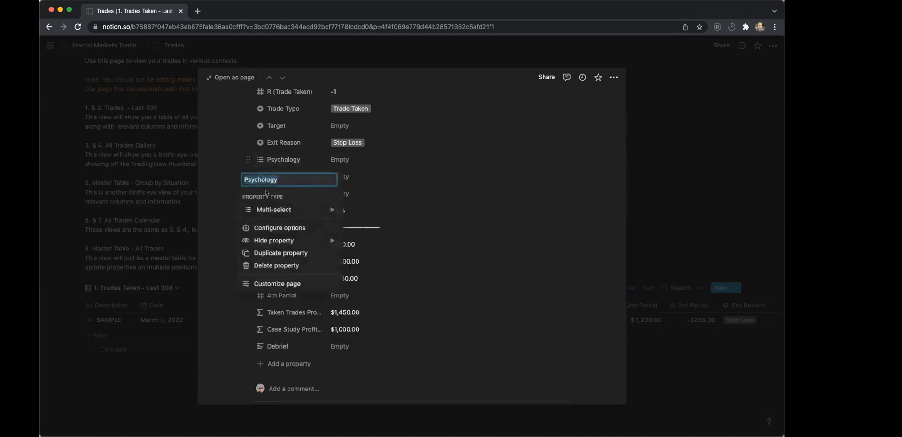
{"action": "left_click", "coordinate": [287, 177]}
{"action": "type", "text": "/ Mental"}
{"action": "left_click", "coordinate": [216, 205]}
Add a new trade named "SAMPLE 2" to the Trades Taken - Last 30d table and open it.
{"action": "left_click", "coordinate": [125, 326]}
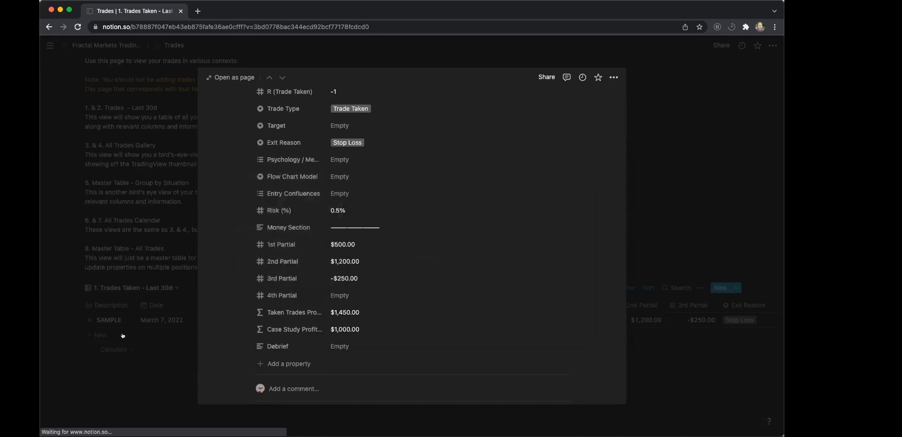
{"action": "type", "text": "SAMPLE @"}
{"action": "key", "text": "Escape"}
{"action": "key", "text": "BackSpace"}
{"action": "type", "text": "2"}
{"action": "key", "text": "Return"}
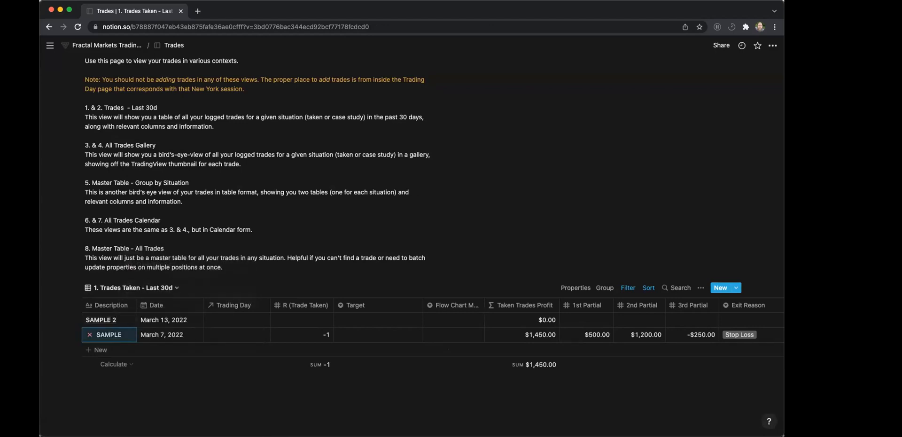
{"action": "left_click", "coordinate": [120, 320]}
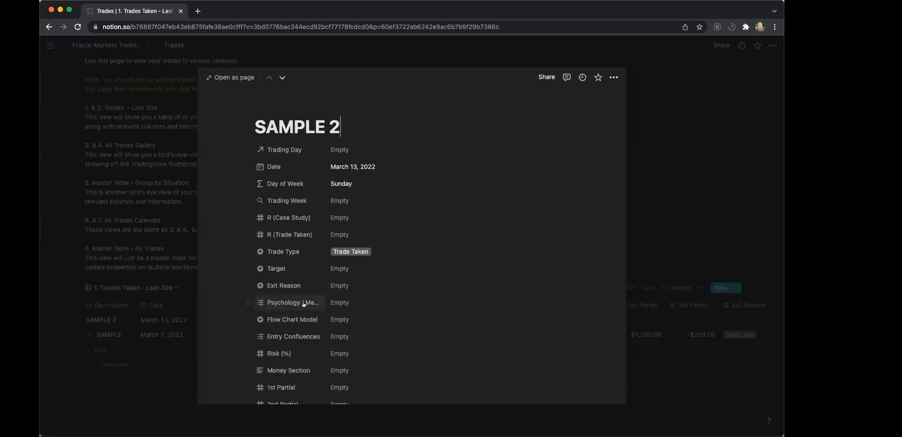
Rename the "Psychology / Mental" property back to "Psychology" in the SAMPLE 2 trade.
{"action": "left_click", "coordinate": [303, 304]}
{"action": "left_click", "coordinate": [307, 182]}
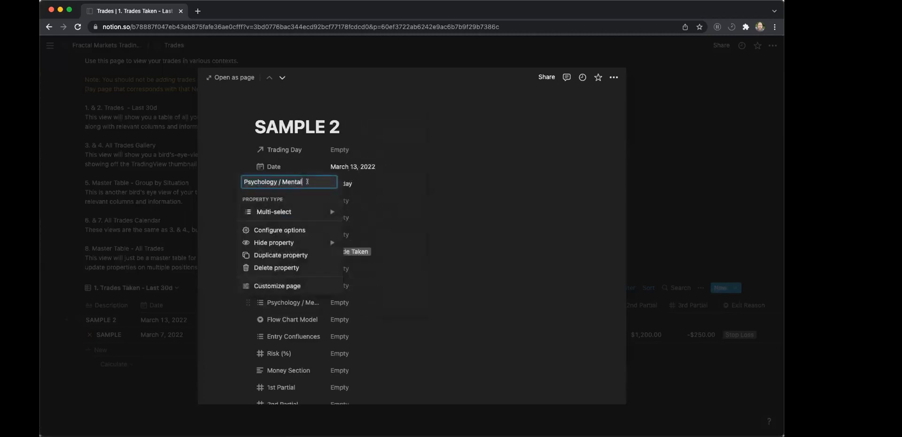
{"action": "key", "text": "BackSpace"}
{"action": "key", "text": "BackSpace"}
{"action": "key", "text": "BackSpace"}
{"action": "key", "text": "BackSpace"}
{"action": "key", "text": "BackSpace"}
{"action": "key", "text": "BackSpace"}
{"action": "key", "text": "BackSpace"}
{"action": "key", "text": "BackSpace"}
{"action": "key", "text": "BackSpace"}
{"action": "left_click", "coordinate": [421, 170]}
Inspect the case study profit and taken trades profit formulas in the SAMPLE 2 trade.
{"action": "scroll", "coordinate": [329, 281], "scroll_direction": "down", "scroll_amount": 3}
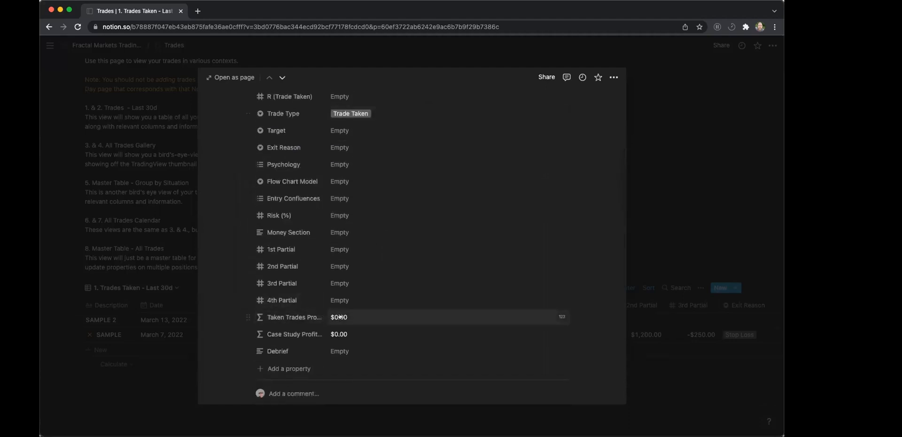
{"action": "left_click", "coordinate": [350, 329]}
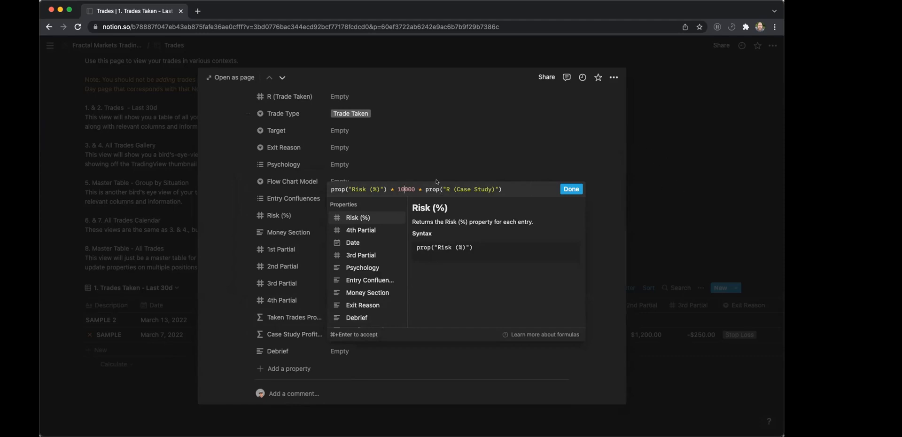
{"action": "left_click", "coordinate": [408, 164]}
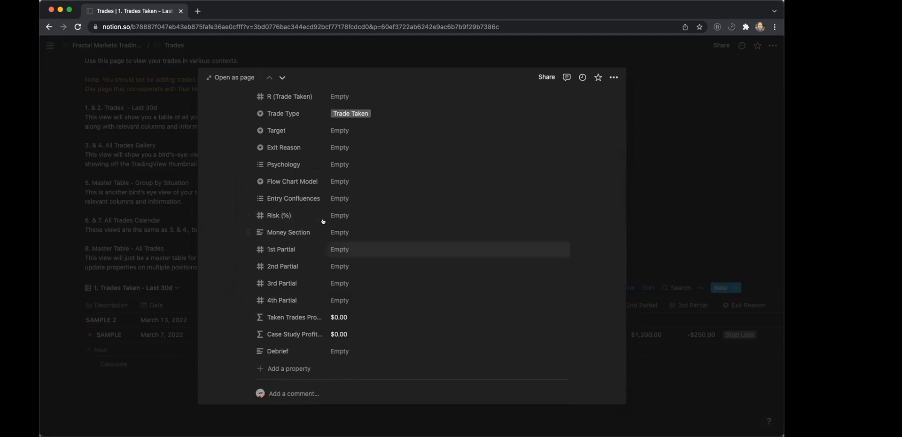
{"action": "left_click", "coordinate": [338, 317]}
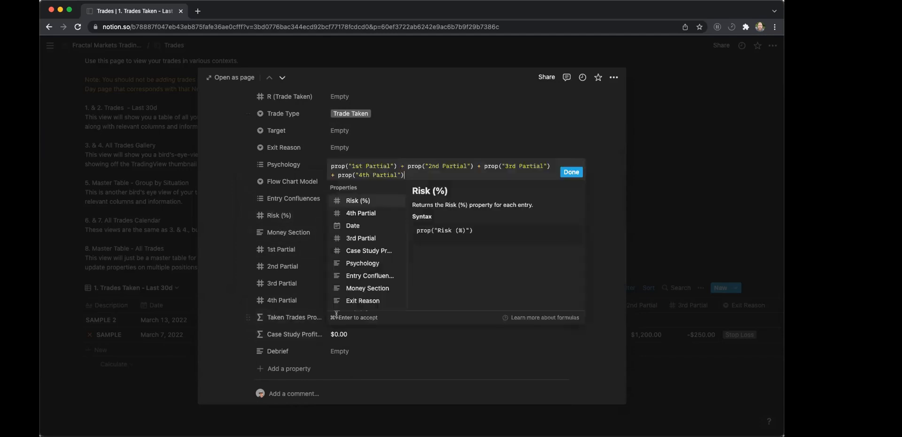
Check the account size multiplier in the SAMPLE 2 trade's Case Study Profit formula and close the formula editor.
{"action": "left_click", "coordinate": [472, 127]}
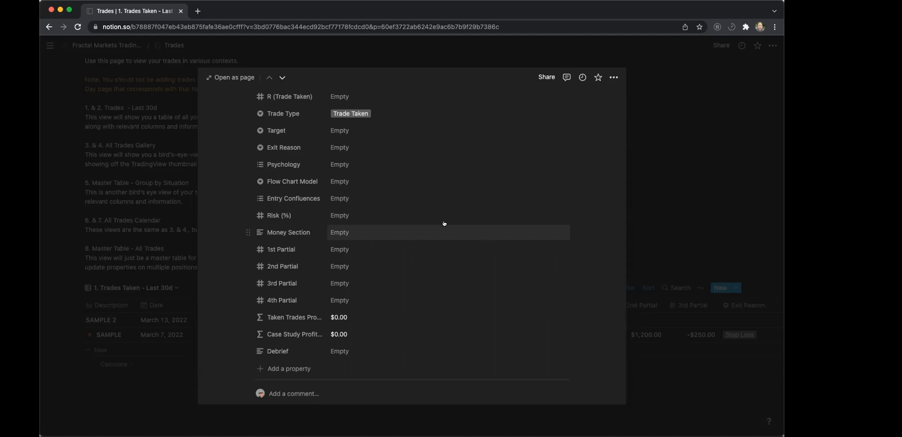
{"action": "left_click", "coordinate": [339, 334]}
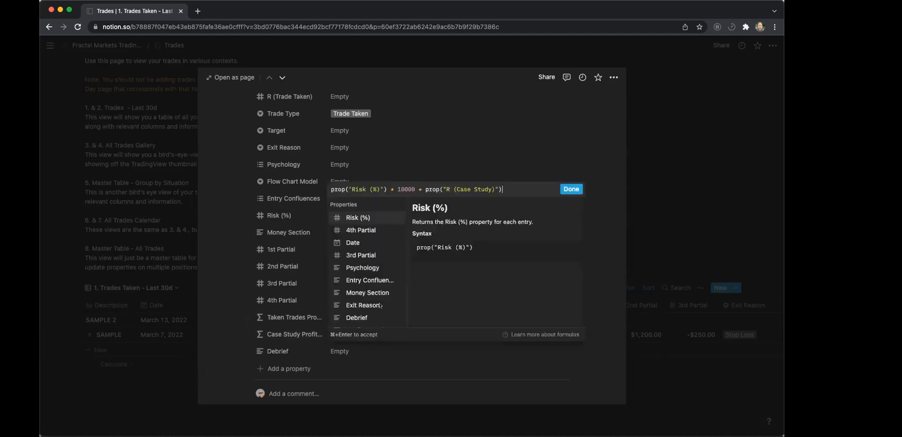
{"action": "double_click", "coordinate": [405, 188]}
{"action": "left_click", "coordinate": [430, 168]}
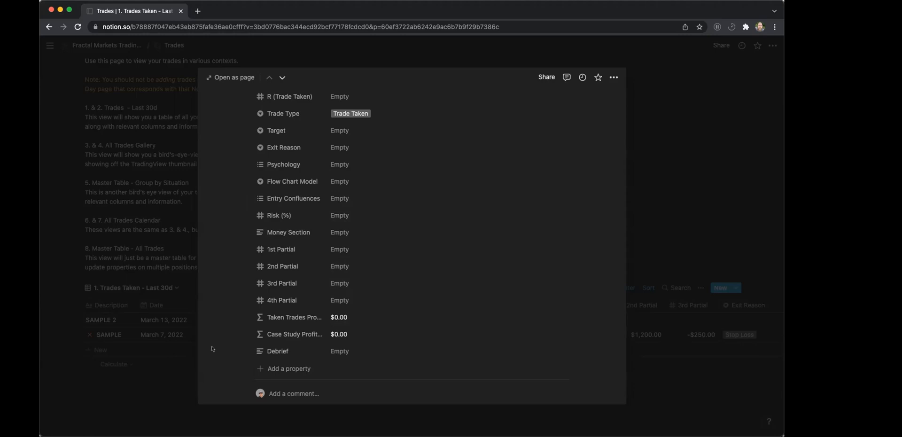
Rename the SAMPLE 2 trade as "NO TRADE TAKEN".
{"action": "scroll", "coordinate": [375, 261], "scroll_direction": "up", "scroll_amount": 1}
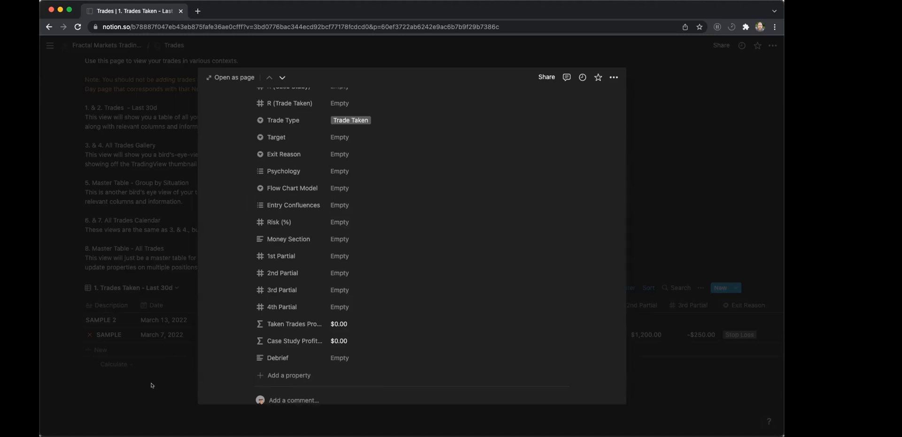
{"action": "scroll", "coordinate": [301, 188], "scroll_direction": "up", "scroll_amount": 5}
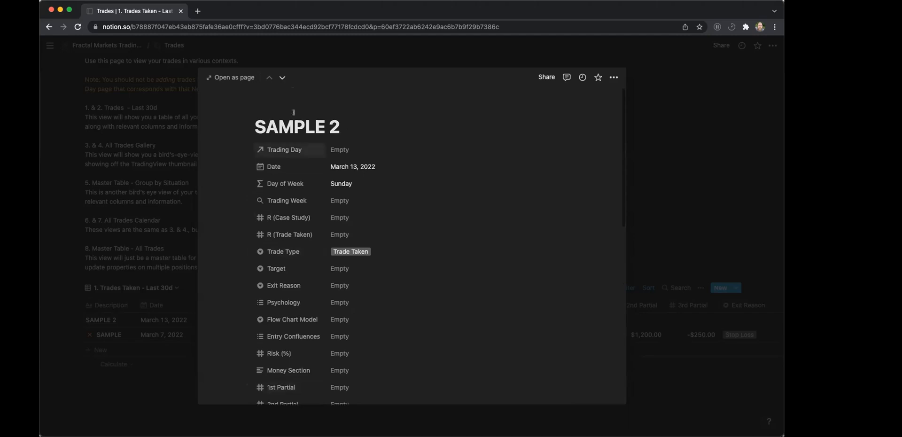
{"action": "triple_click", "coordinate": [362, 125]}
{"action": "type", "text": "NO TRADE"}
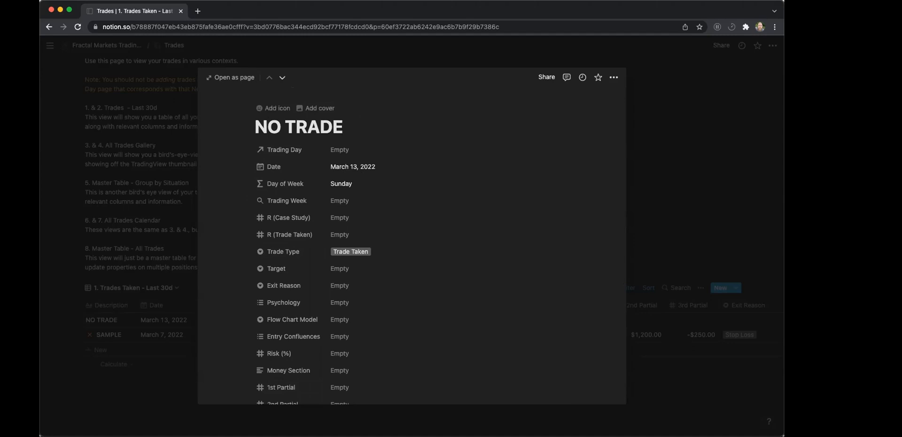
{"action": "type", "text": " TAKEN"}
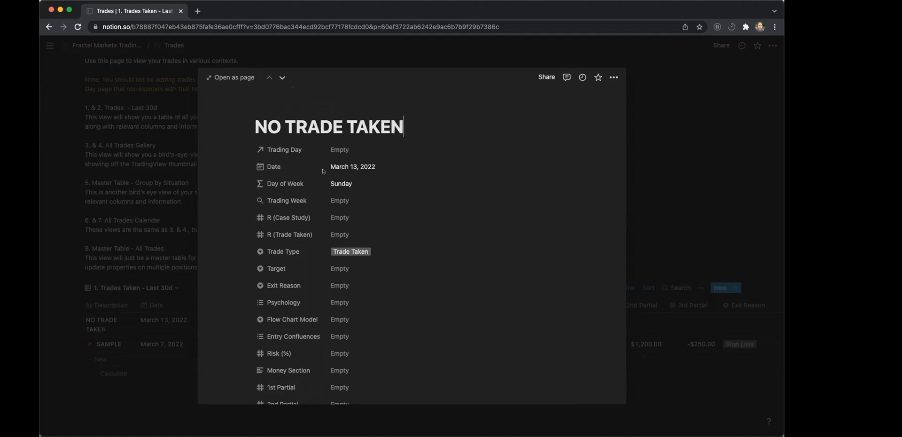
Review the Flow Chart Model, Target and Trade Type properties of the NO TRADE TAKEN trade and close its page.
{"action": "scroll", "coordinate": [383, 181], "scroll_direction": "down", "scroll_amount": 4}
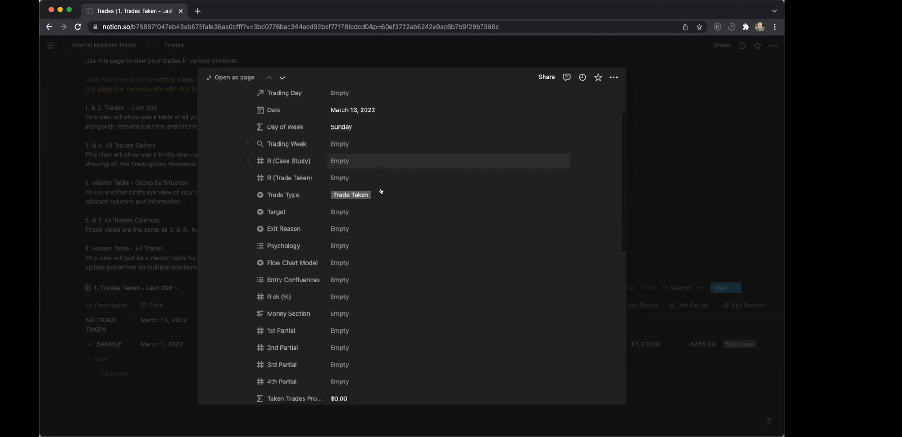
{"action": "left_click", "coordinate": [334, 243]}
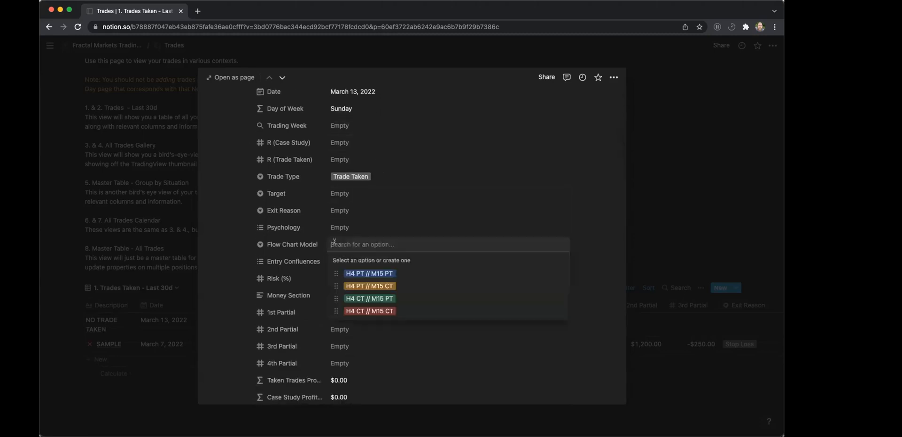
{"action": "left_click", "coordinate": [416, 229]}
{"action": "scroll", "coordinate": [416, 229], "scroll_direction": "down", "scroll_amount": 2}
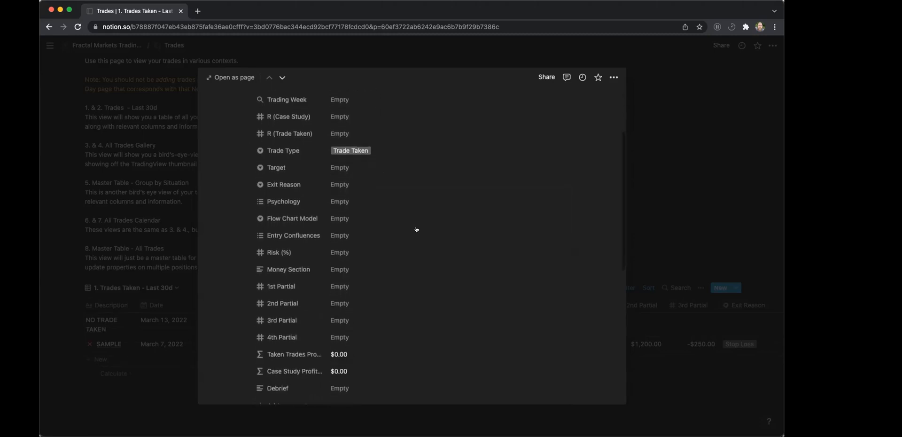
{"action": "left_click", "coordinate": [348, 165]}
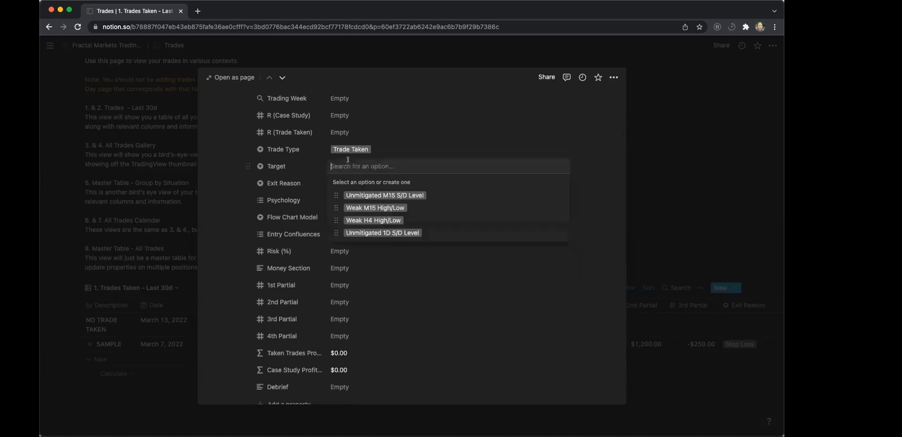
{"action": "left_click", "coordinate": [394, 142]}
{"action": "left_click", "coordinate": [364, 147]}
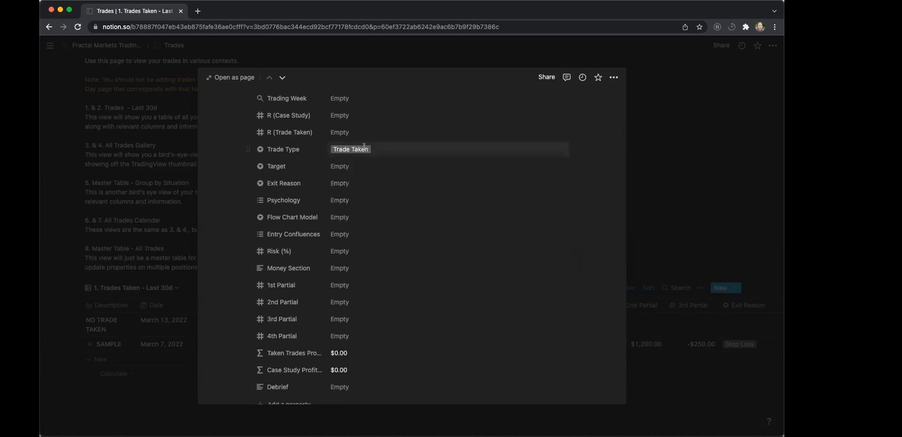
{"action": "left_click", "coordinate": [392, 131]}
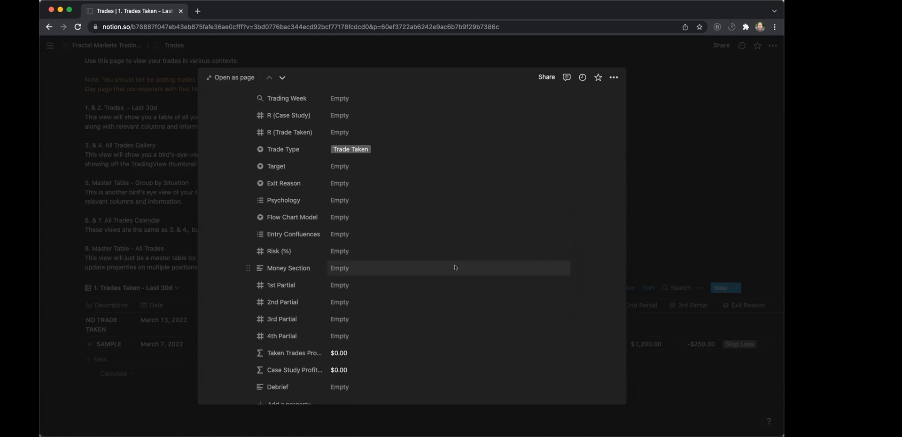
{"action": "scroll", "coordinate": [455, 267], "scroll_direction": "up", "scroll_amount": 3}
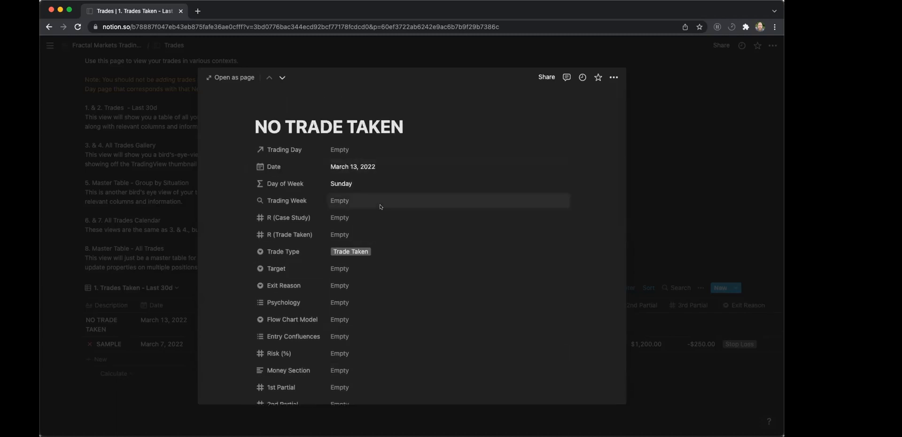
{"action": "left_click", "coordinate": [663, 174]}
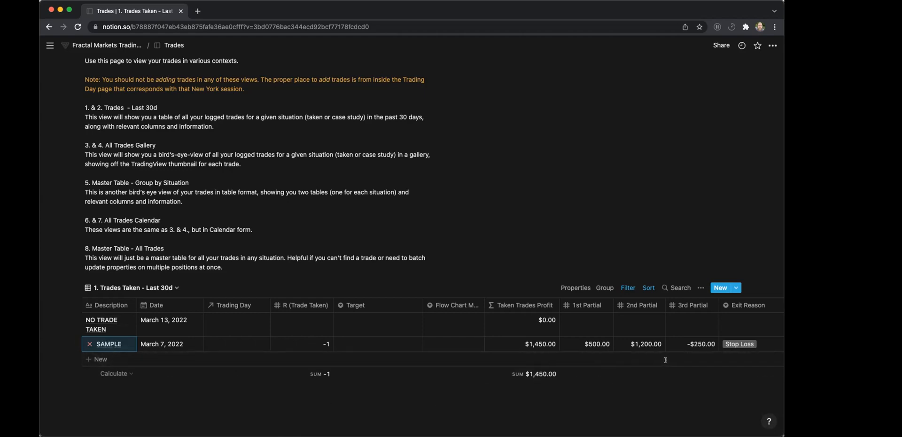
Delete the NO TRADE TAKEN and SAMPLE trades from the Trades Taken - Last 30d table.
{"action": "scroll", "coordinate": [523, 241], "scroll_direction": "up", "scroll_amount": 2}
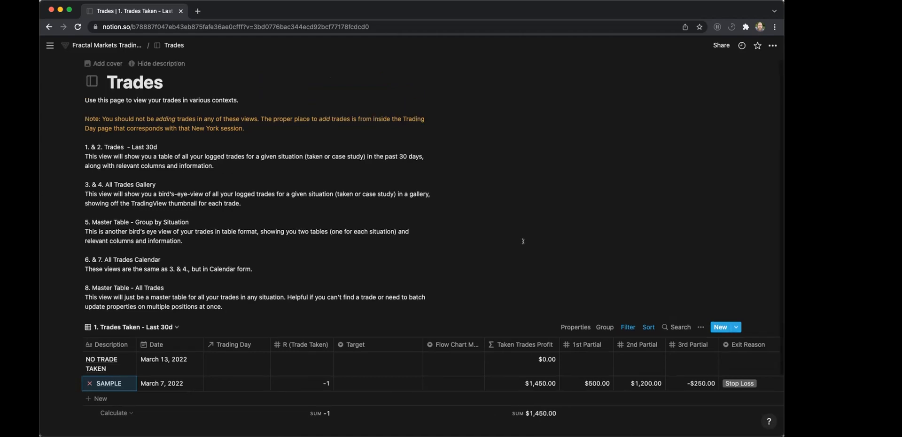
{"action": "scroll", "coordinate": [233, 273], "scroll_direction": "down", "scroll_amount": 3}
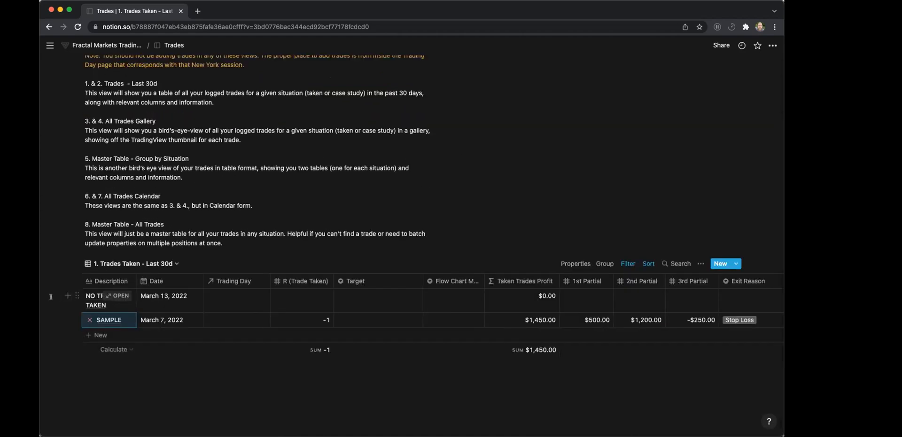
{"action": "left_click_drag", "start_coordinate": [54, 300], "coordinate": [105, 318]}
{"action": "key", "text": "BackSpace"}
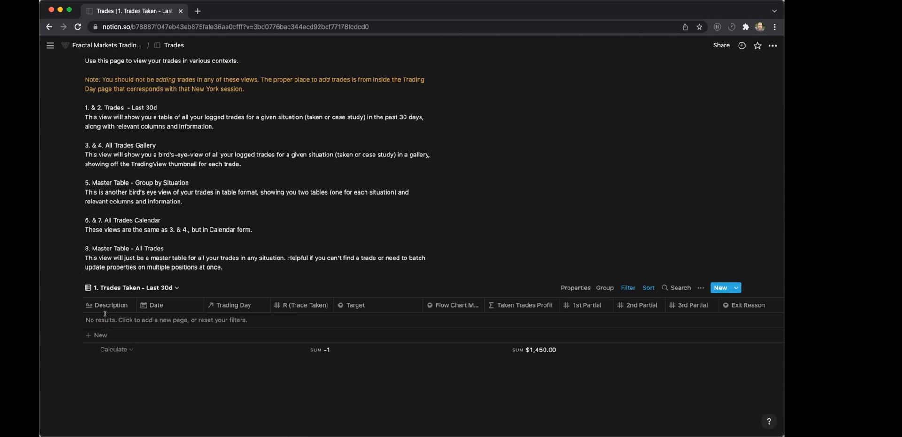
Compare the view descriptions on the Trades page with the list of views available for the database.
{"action": "scroll", "coordinate": [235, 93], "scroll_direction": "up", "scroll_amount": 2}
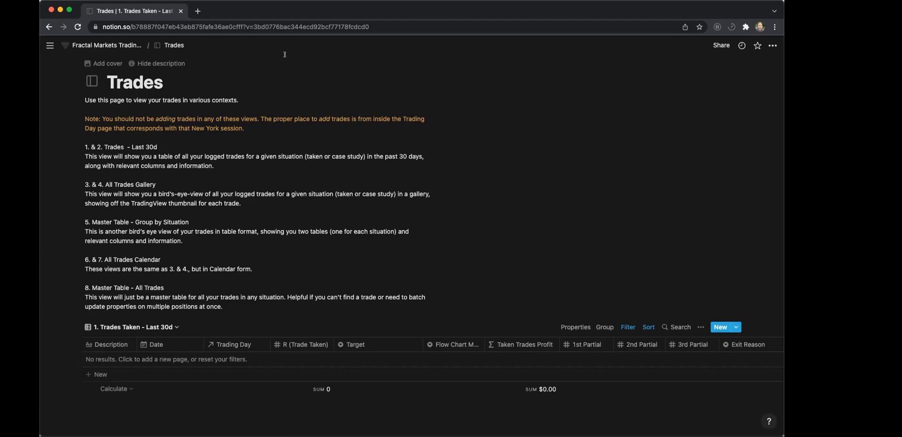
{"action": "left_click", "coordinate": [174, 45]}
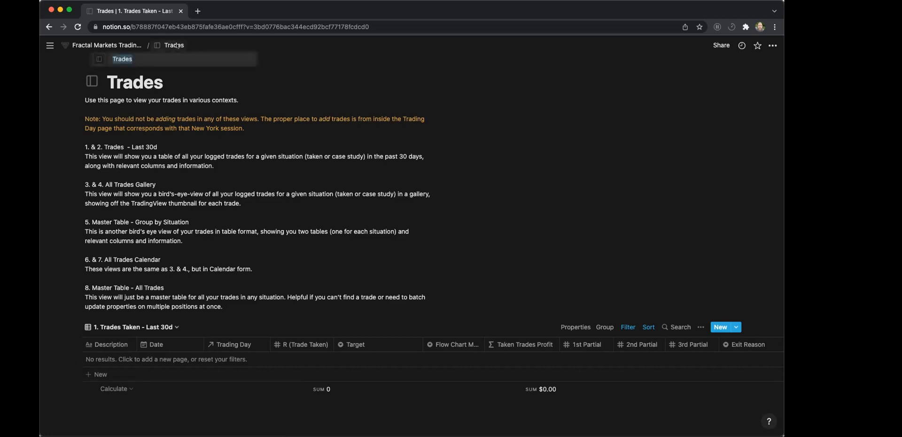
{"action": "left_click", "coordinate": [370, 81]}
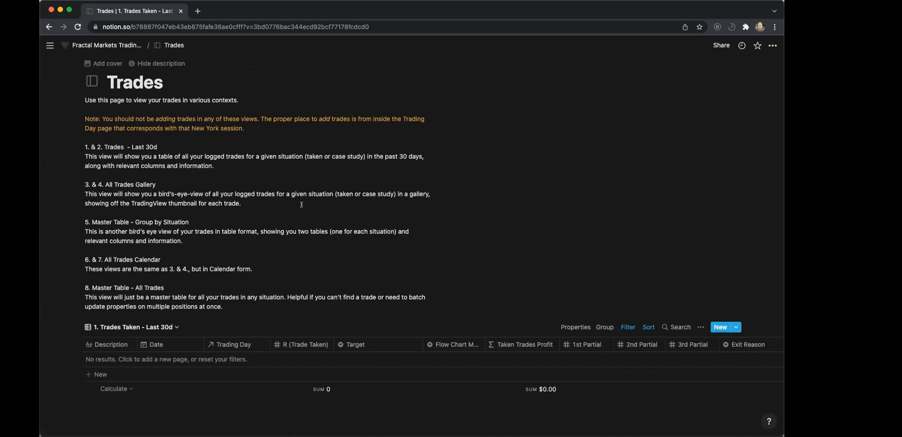
{"action": "scroll", "coordinate": [301, 204], "scroll_direction": "down", "scroll_amount": 1}
{"action": "scroll", "coordinate": [205, 190], "scroll_direction": "up", "scroll_amount": 1}
{"action": "scroll", "coordinate": [190, 244], "scroll_direction": "down", "scroll_amount": 1}
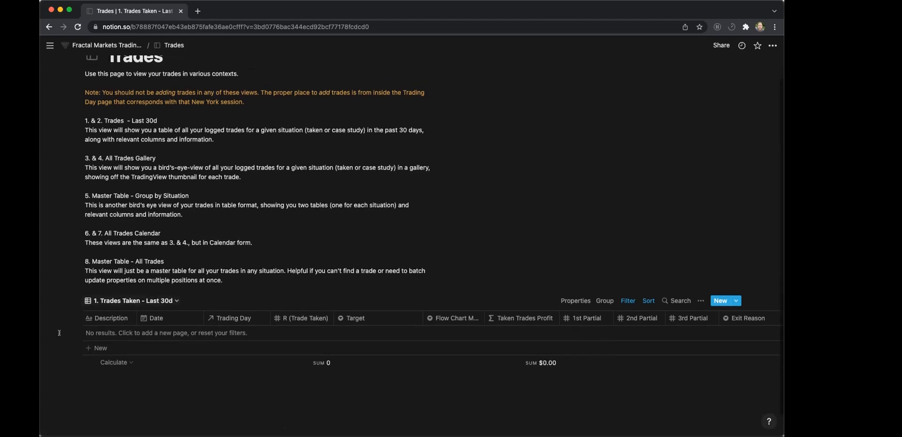
{"action": "left_click", "coordinate": [104, 304]}
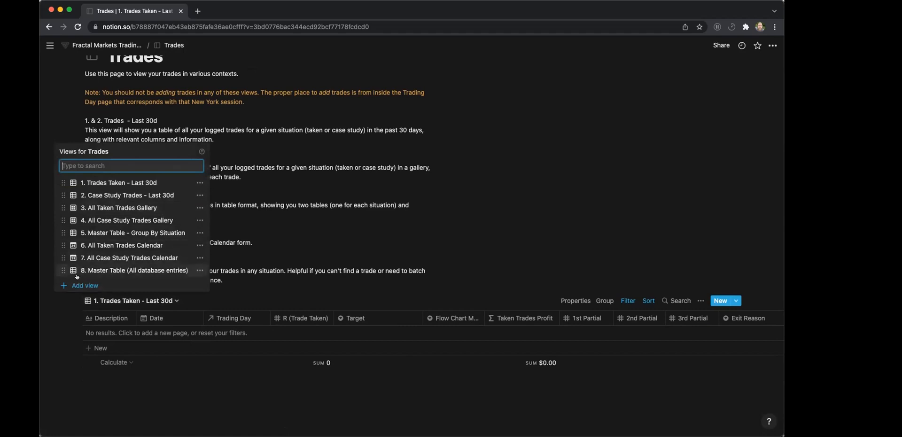
{"action": "left_click", "coordinate": [364, 234]}
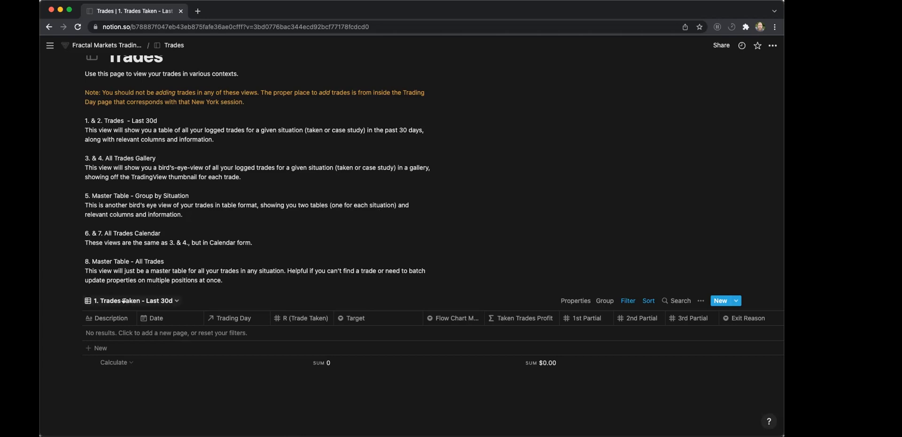
{"action": "scroll", "coordinate": [248, 281], "scroll_direction": "down", "scroll_amount": 1}
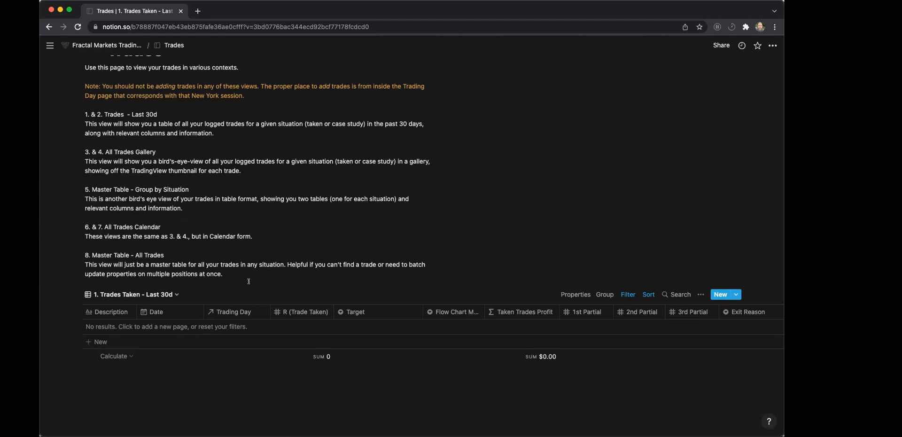
{"action": "scroll", "coordinate": [249, 281], "scroll_direction": "up", "scroll_amount": 2}
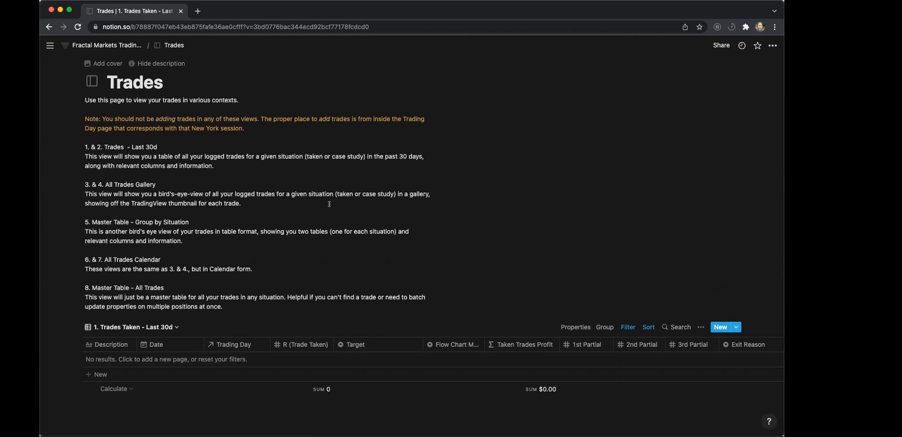
{"action": "scroll", "coordinate": [217, 282], "scroll_direction": "down", "scroll_amount": 1}
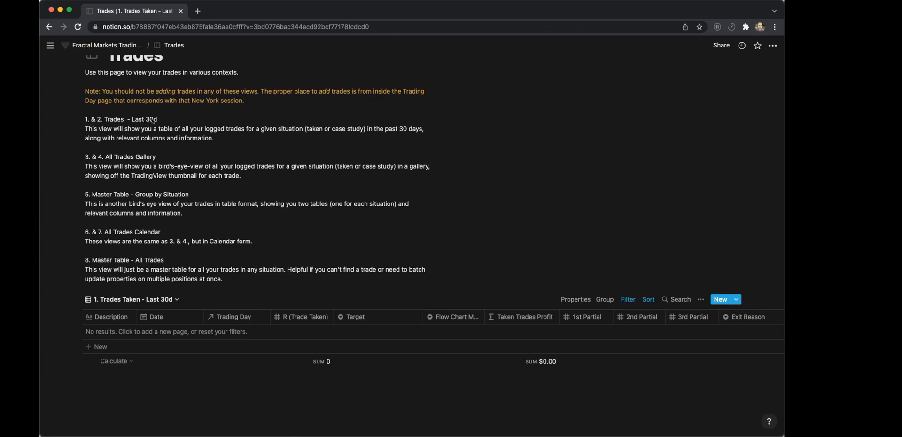
{"action": "left_click", "coordinate": [115, 301]}
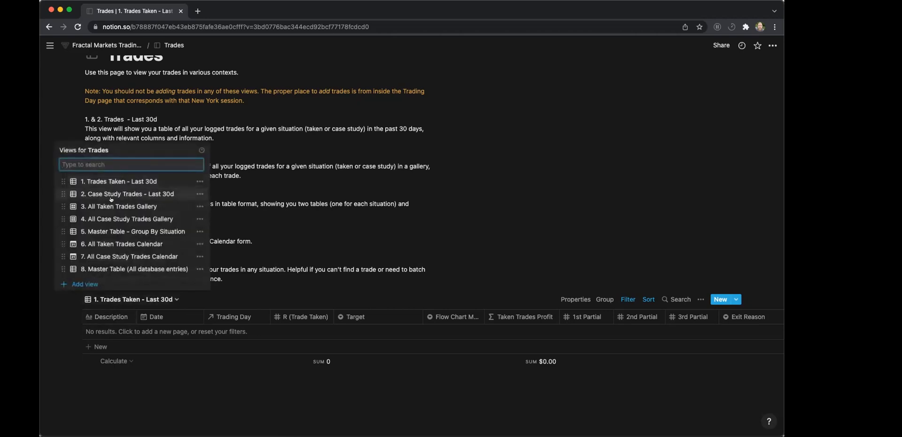
{"action": "left_click", "coordinate": [285, 178]}
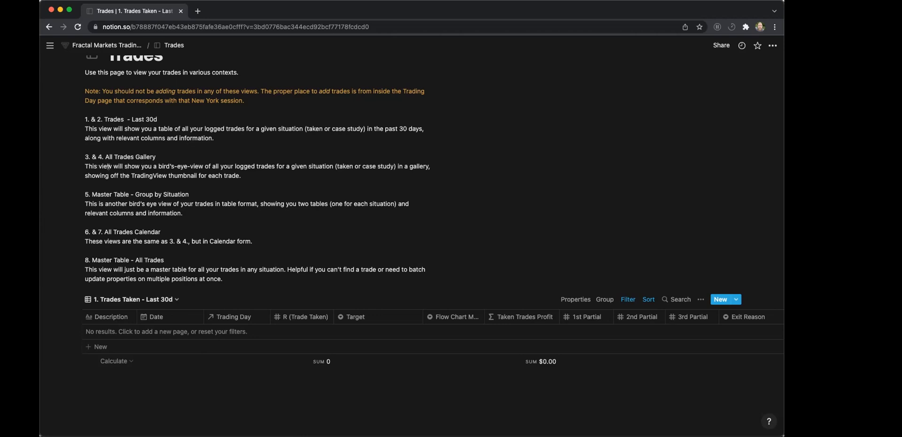
{"action": "left_click", "coordinate": [109, 300]}
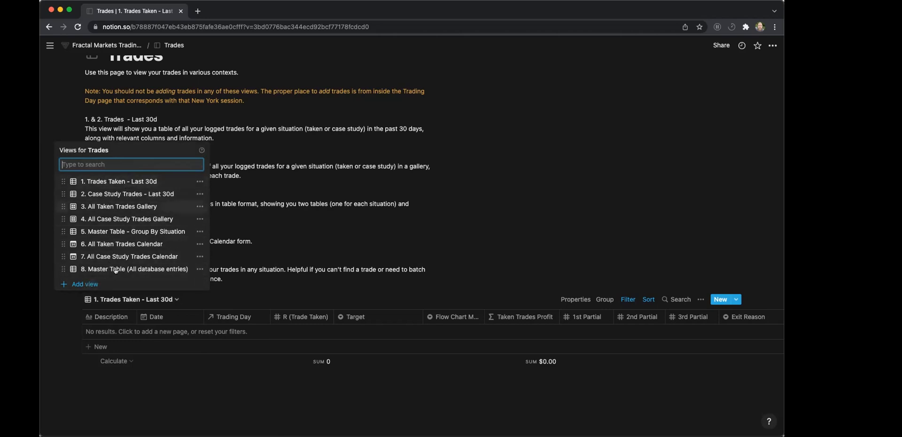
{"action": "left_click", "coordinate": [283, 148]}
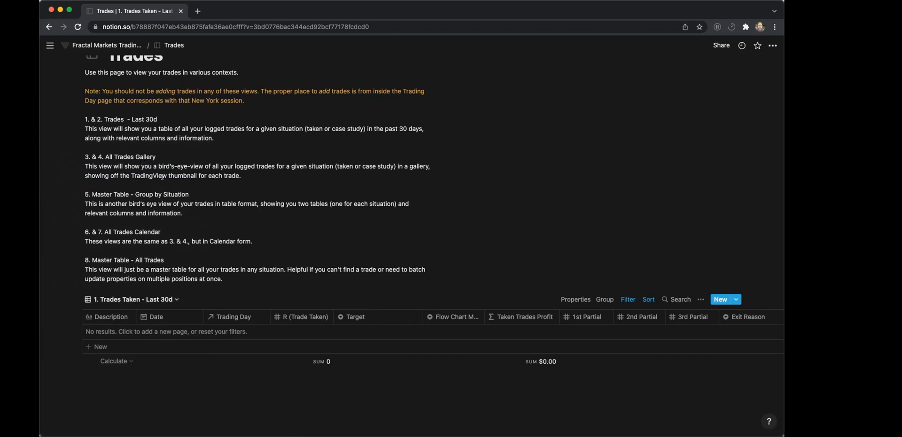
Read the description of the Master Table - All Trades view, including when it is helpful.
{"action": "scroll", "coordinate": [369, 371], "scroll_direction": "right", "scroll_amount": 1}
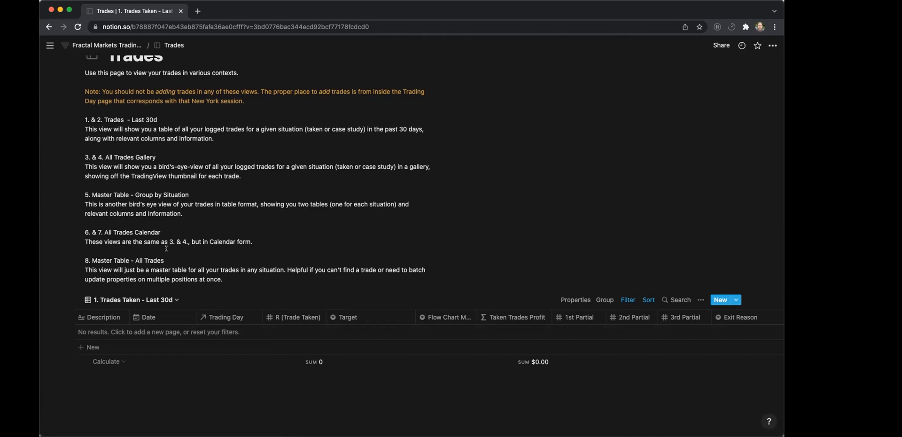
{"action": "scroll", "coordinate": [106, 254], "scroll_direction": "down", "scroll_amount": 1}
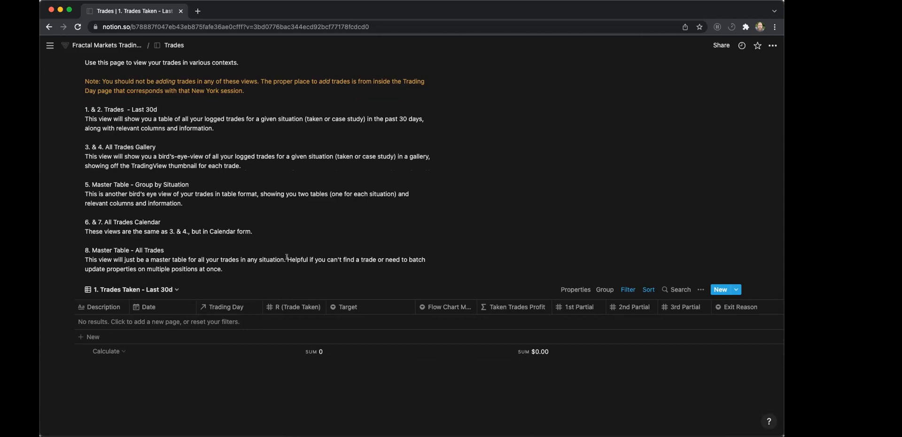
{"action": "left_click_drag", "start_coordinate": [286, 258], "coordinate": [272, 276]}
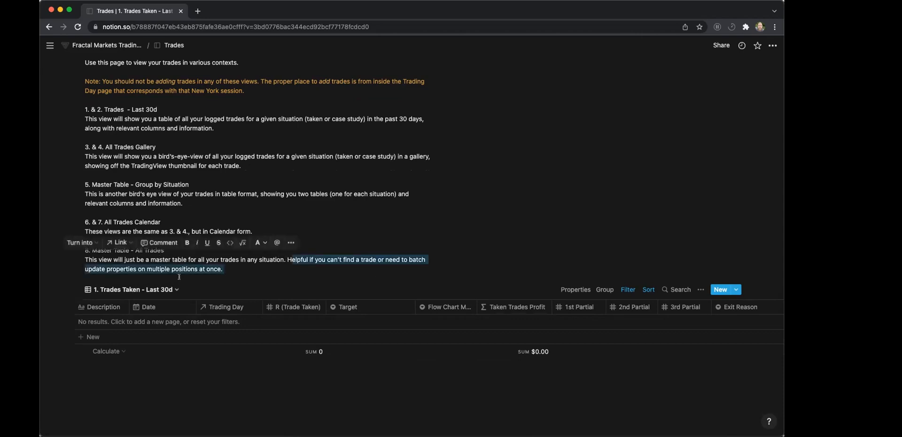
{"action": "left_click", "coordinate": [269, 268]}
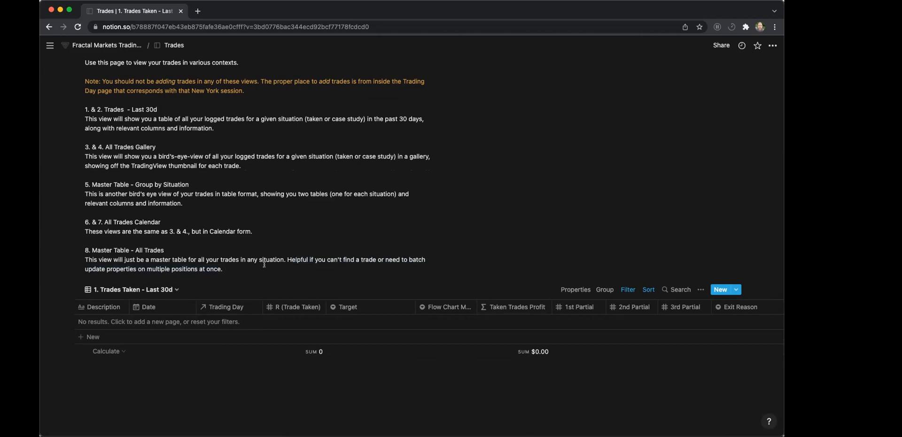
Return from the Trades page to the main trading journal page and view its Trading Dashboard.
{"action": "scroll", "coordinate": [263, 267], "scroll_direction": "up", "scroll_amount": 1}
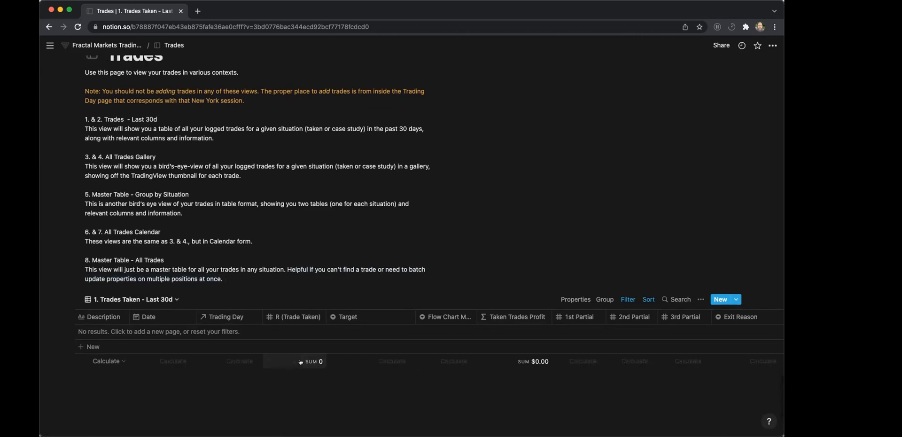
{"action": "scroll", "coordinate": [247, 277], "scroll_direction": "up", "scroll_amount": 2}
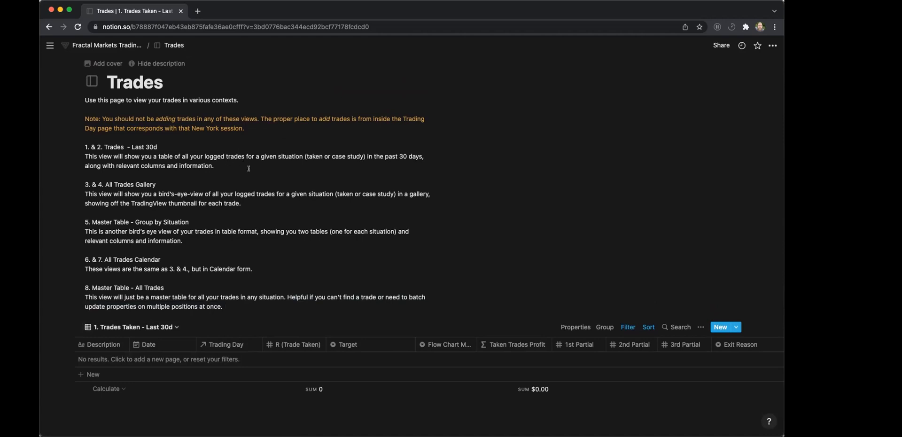
{"action": "left_click", "coordinate": [103, 45]}
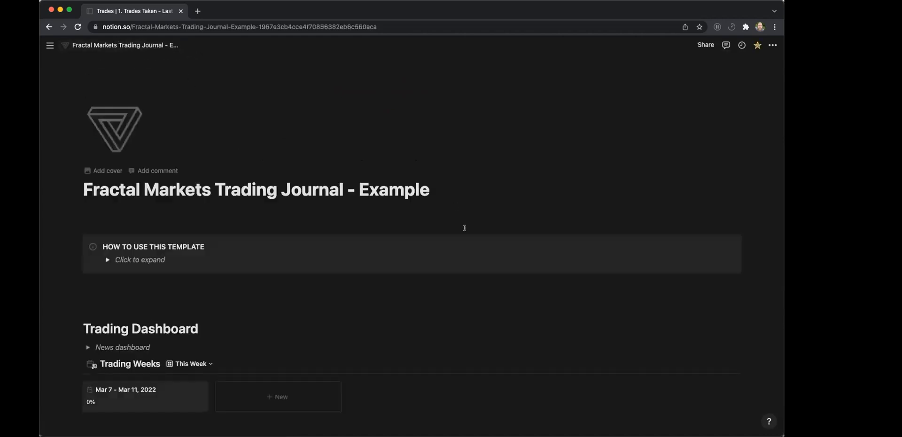
{"action": "scroll", "coordinate": [465, 226], "scroll_direction": "down", "scroll_amount": 2}
{"action": "scroll", "coordinate": [465, 226], "scroll_direction": "down", "scroll_amount": 2}
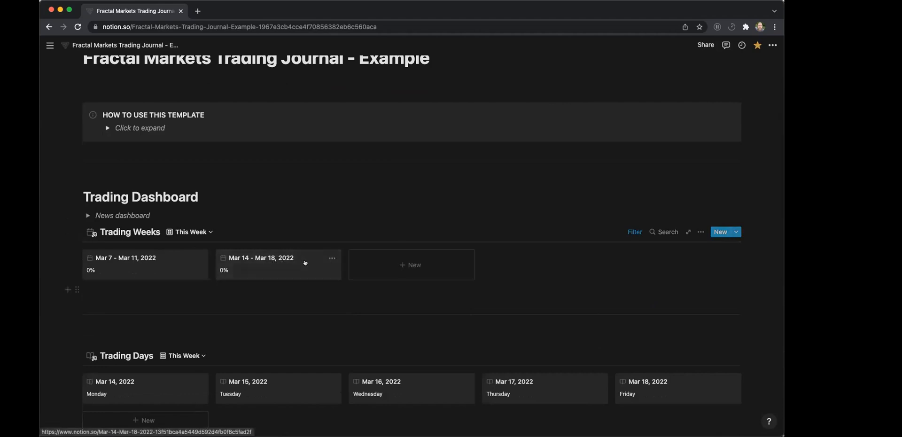
Expand the HOW TO USE THIS TEMPLATE instructions and read the database overview, weekly setup and daily journaling processes.
{"action": "left_click", "coordinate": [108, 127]}
{"action": "scroll", "coordinate": [105, 200], "scroll_direction": "down", "scroll_amount": 4}
{"action": "left_click_drag", "start_coordinate": [143, 219], "coordinate": [423, 349]}
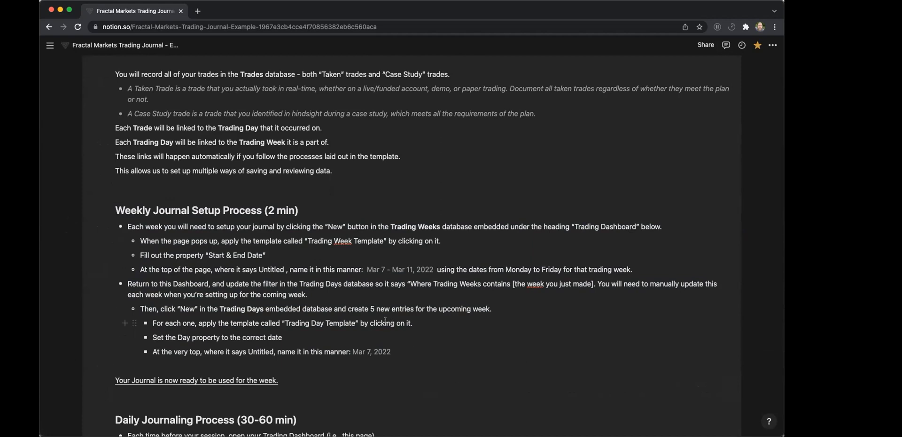
{"action": "scroll", "coordinate": [379, 314], "scroll_direction": "down", "scroll_amount": 4}
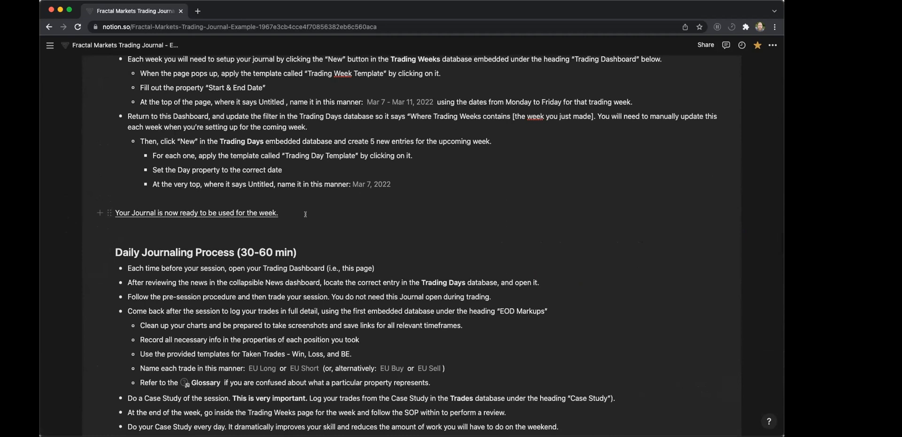
{"action": "scroll", "coordinate": [305, 214], "scroll_direction": "down", "scroll_amount": 2}
{"action": "scroll", "coordinate": [306, 215], "scroll_direction": "up", "scroll_amount": 13}
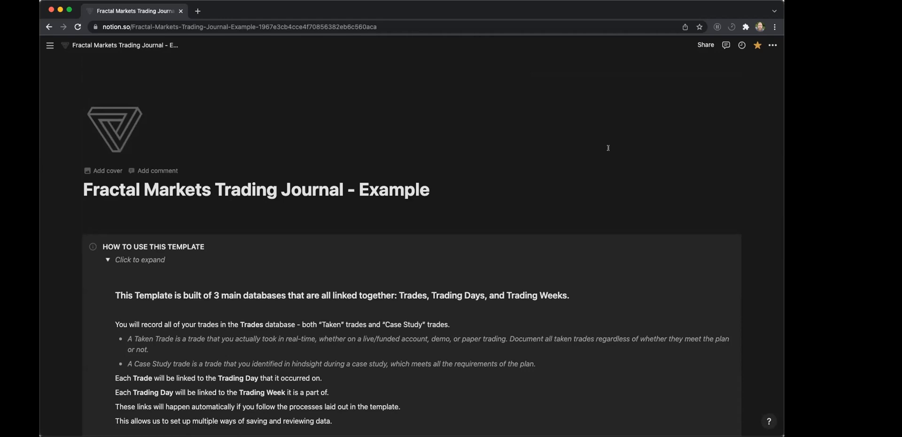
{"action": "scroll", "coordinate": [608, 148], "scroll_direction": "down", "scroll_amount": 1}
{"action": "scroll", "coordinate": [608, 148], "scroll_direction": "down", "scroll_amount": 5}
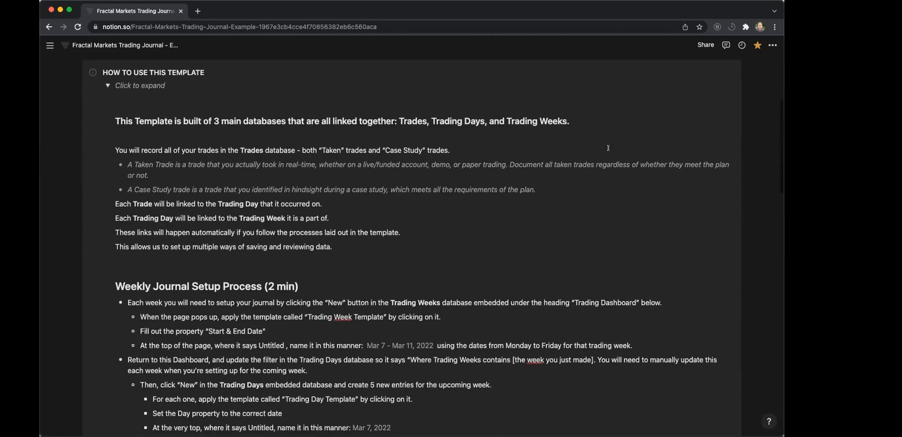
{"action": "scroll", "coordinate": [391, 84], "scroll_direction": "up", "scroll_amount": 5}
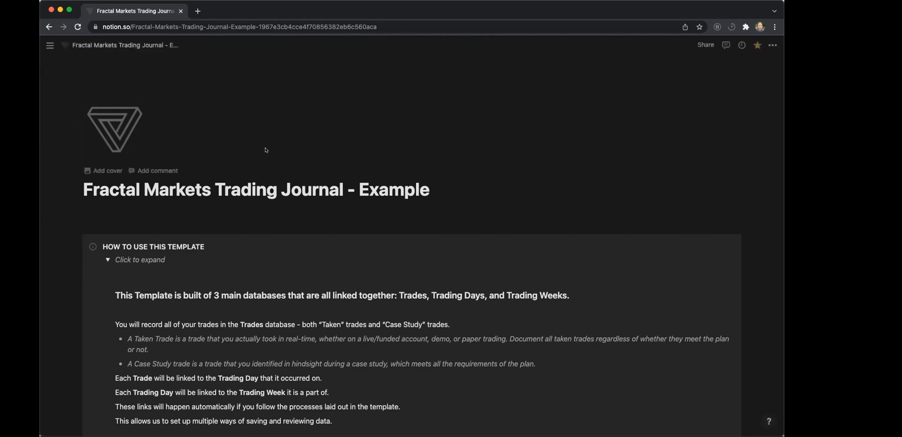
Open the Trades database from the Databases section of the journal page and show its Trades Taken - Last 30d table.
{"action": "scroll", "coordinate": [266, 151], "scroll_direction": "down", "scroll_amount": 5}
{"action": "scroll", "coordinate": [266, 150], "scroll_direction": "down", "scroll_amount": 15}
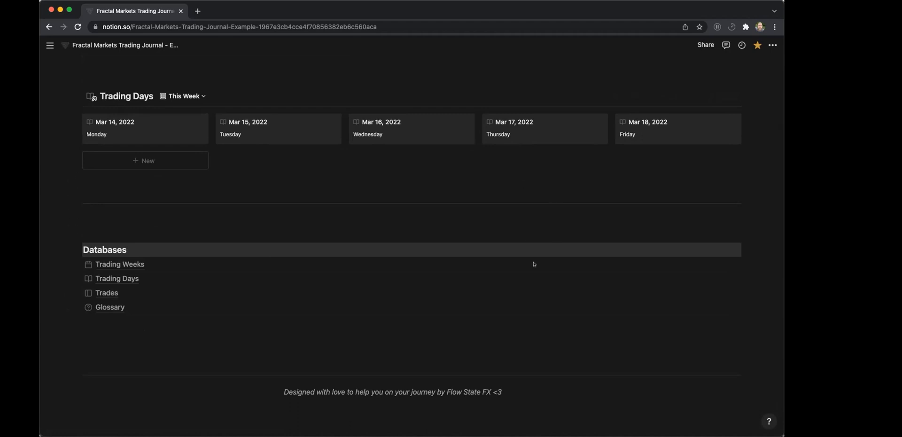
{"action": "scroll", "coordinate": [552, 364], "scroll_direction": "down", "scroll_amount": 3}
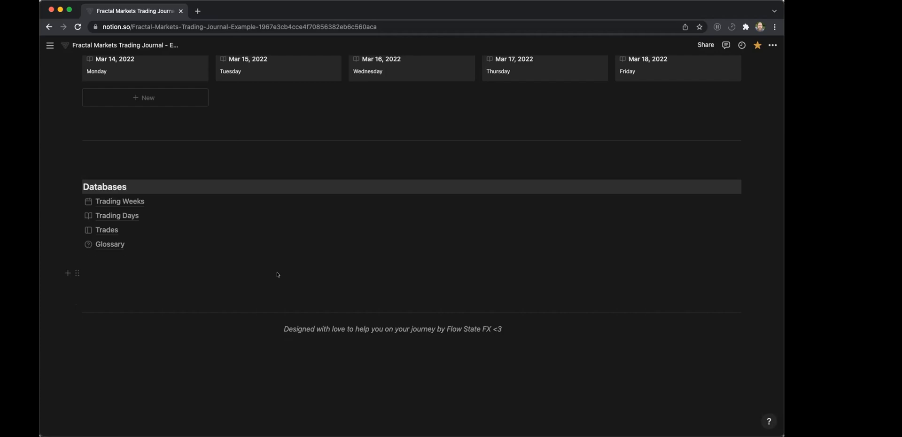
{"action": "scroll", "coordinate": [277, 275], "scroll_direction": "up", "scroll_amount": 1}
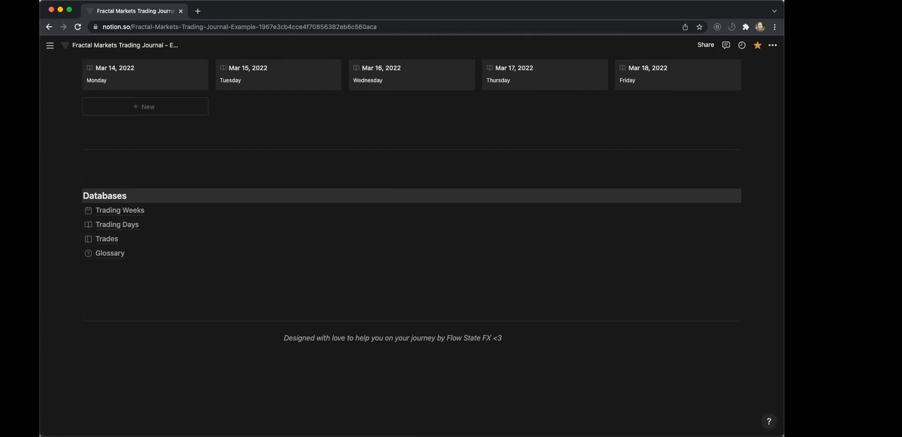
{"action": "left_click", "coordinate": [100, 239]}
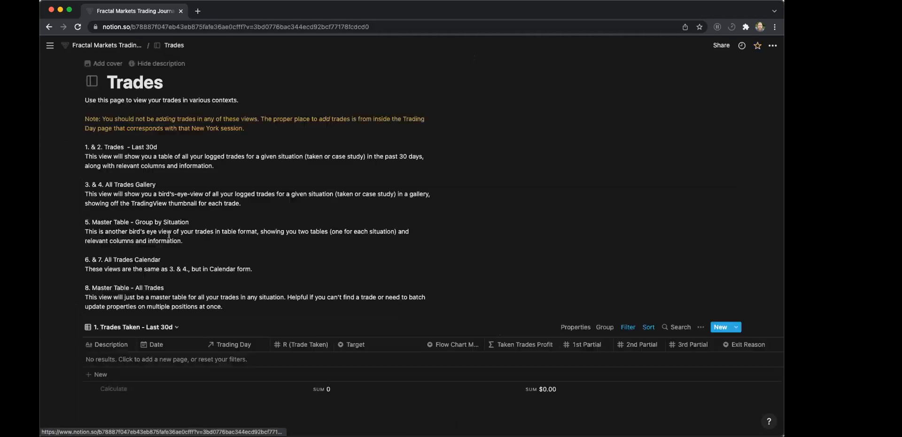
{"action": "scroll", "coordinate": [141, 249], "scroll_direction": "down", "scroll_amount": 2}
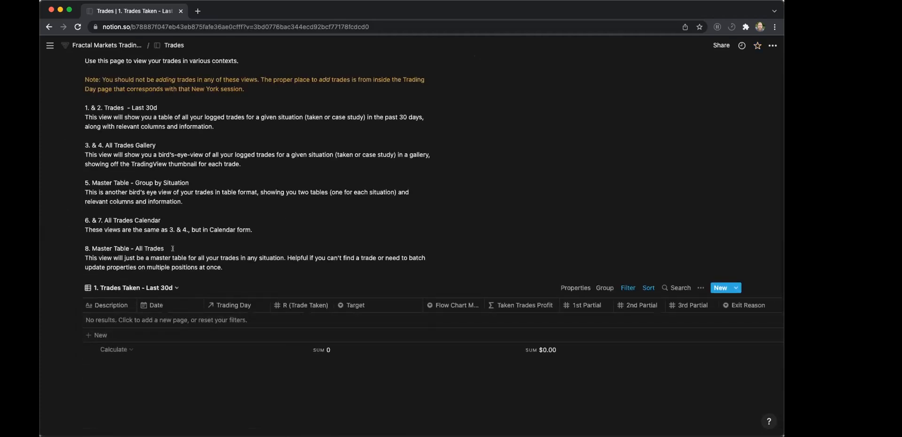
Add a trade named SAMPLE to the Trades Taken - Last 30d table and open it as a full page.
{"action": "left_click", "coordinate": [98, 335]}
{"action": "type", "text": "SAMPLE"}
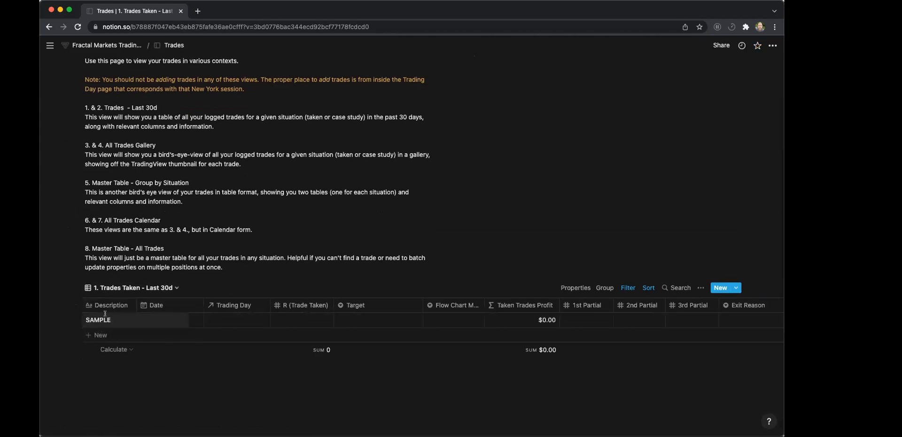
{"action": "key", "text": "Escape"}
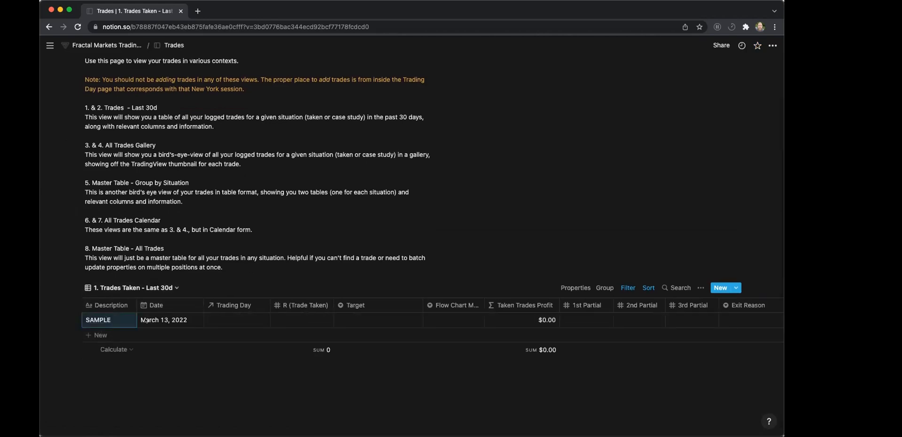
{"action": "left_click", "coordinate": [121, 319]}
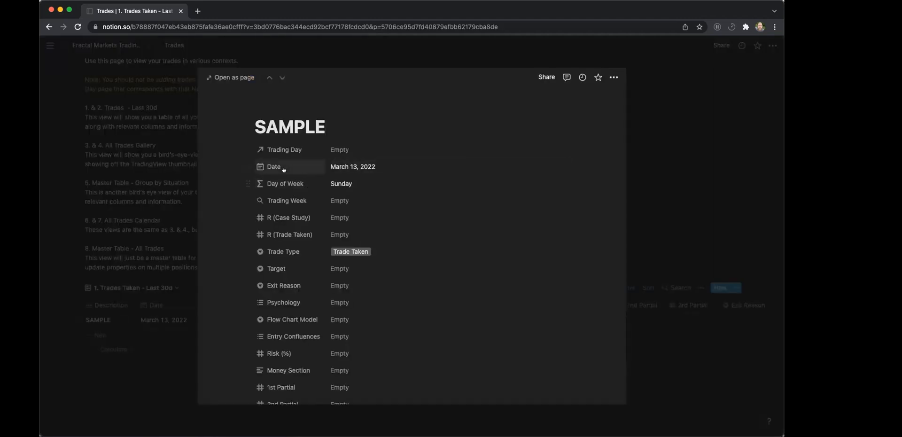
{"action": "left_click", "coordinate": [219, 72]}
Set the account-size multiplier in the SAMPLE trade's Case Study Profit formula to 500000.
{"action": "scroll", "coordinate": [362, 258], "scroll_direction": "down", "scroll_amount": 5}
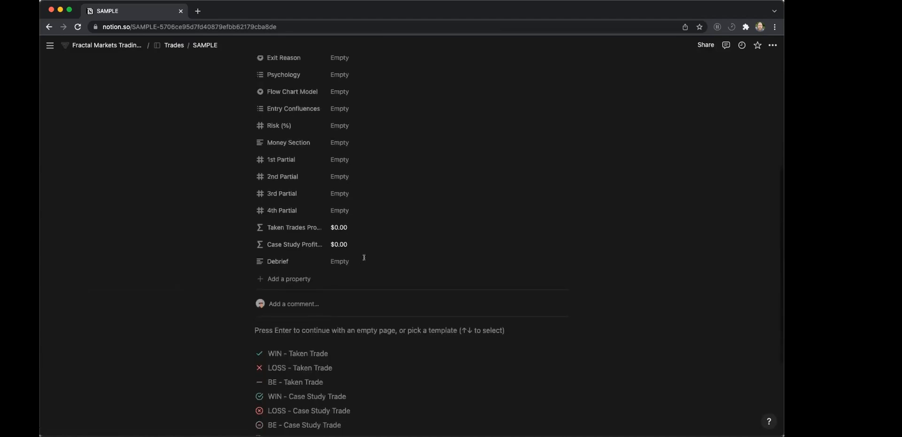
{"action": "scroll", "coordinate": [362, 261], "scroll_direction": "down", "scroll_amount": 1}
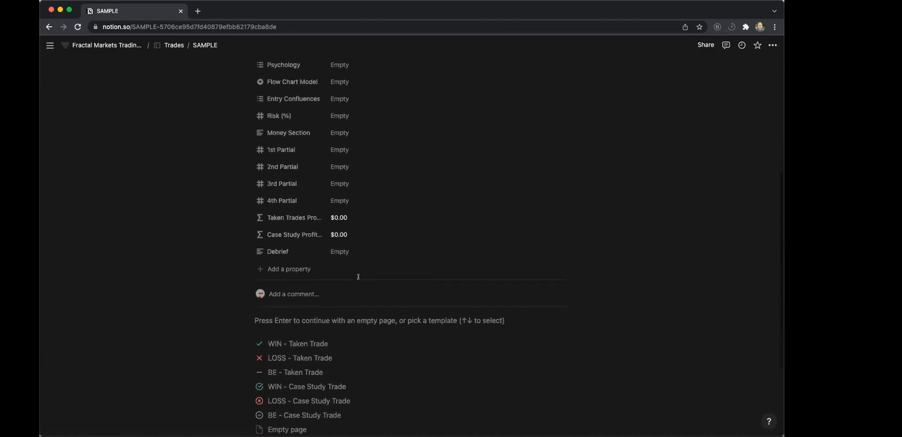
{"action": "left_click", "coordinate": [340, 235]}
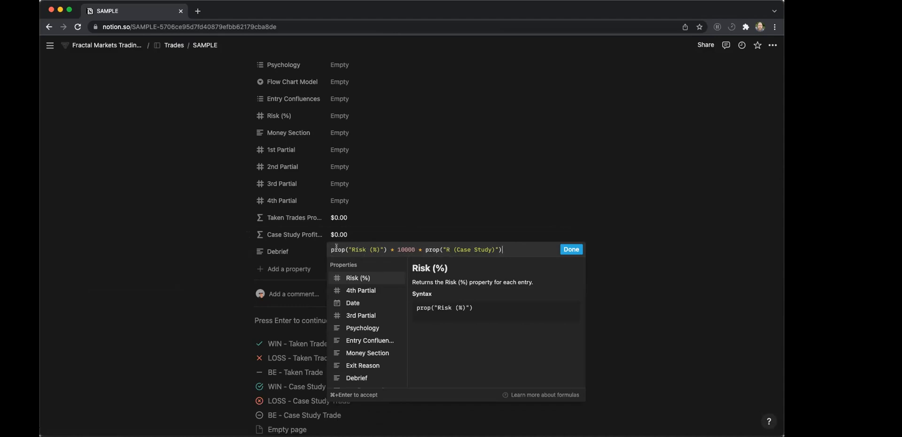
{"action": "double_click", "coordinate": [405, 249]}
{"action": "type", "text": "500000"}
{"action": "left_click", "coordinate": [571, 247]}
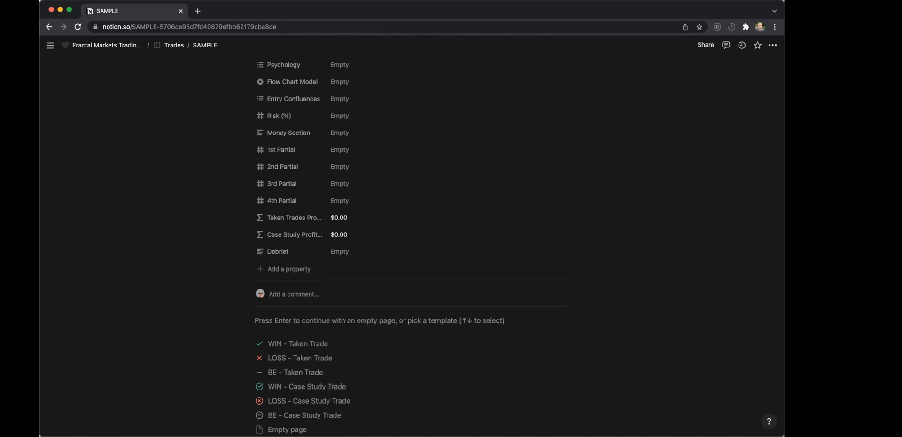
Change the multiplier in the Case Study Profit formula to 1e+5.
{"action": "left_click", "coordinate": [343, 235]}
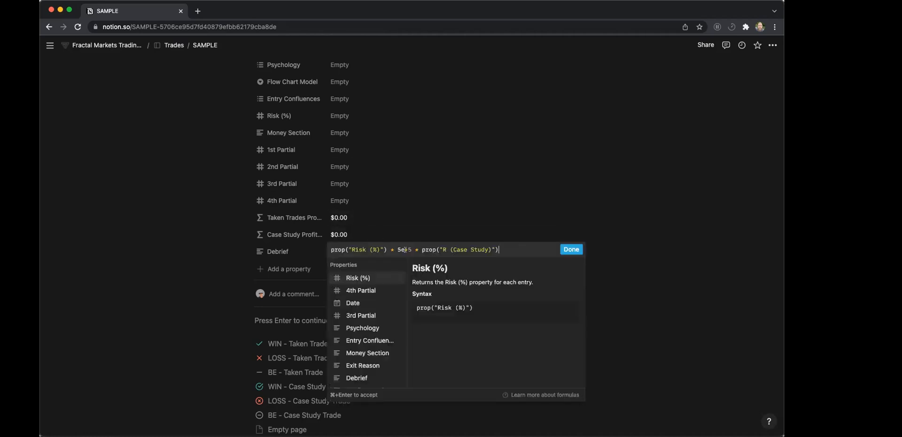
{"action": "left_click", "coordinate": [400, 249]}
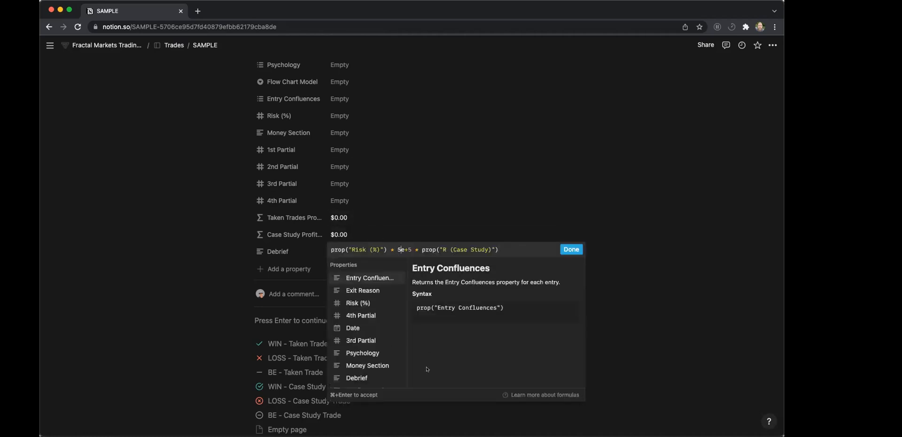
{"action": "key", "text": "BackSpace"}
{"action": "type", "text": "1"}
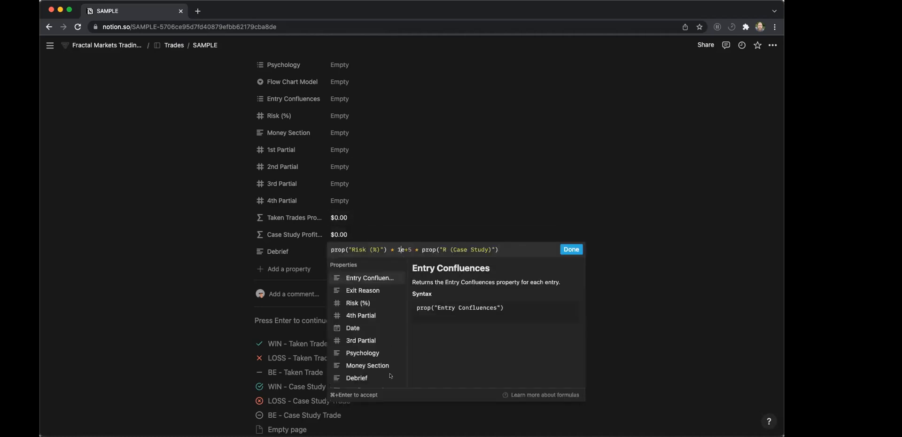
{"action": "left_click", "coordinate": [505, 250]}
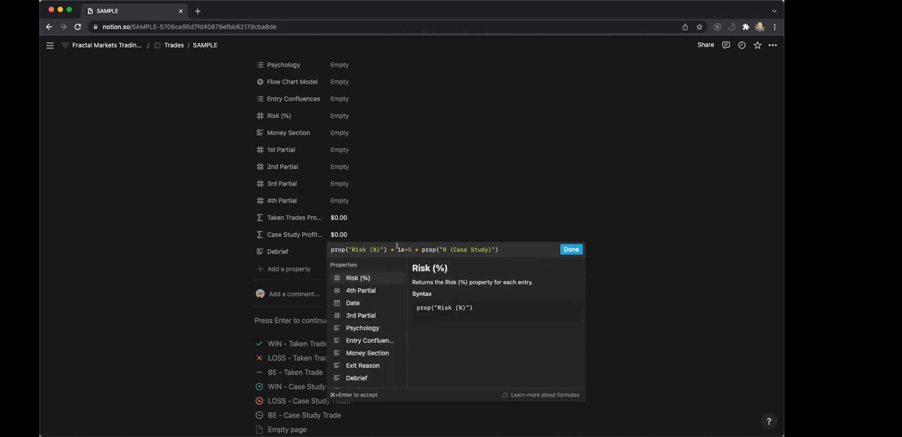
{"action": "left_click", "coordinate": [388, 200]}
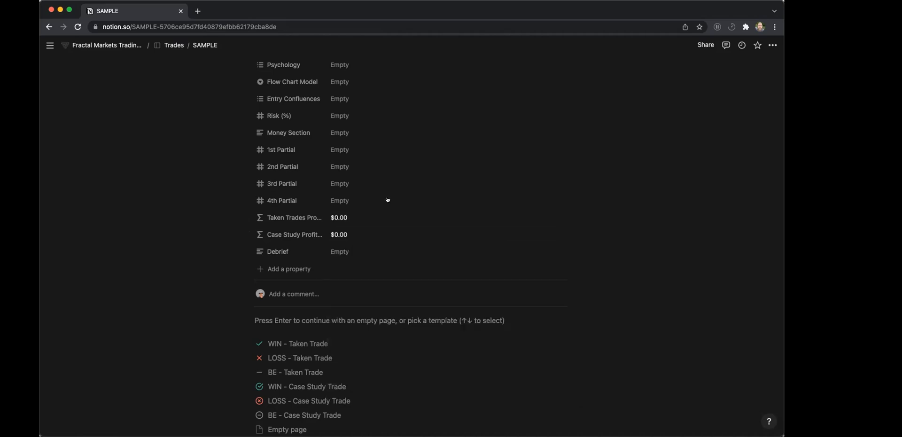
Review the SAMPLE trade's properties and recheck its Case Study Profit formula without editing it.
{"action": "left_click", "coordinate": [336, 235]}
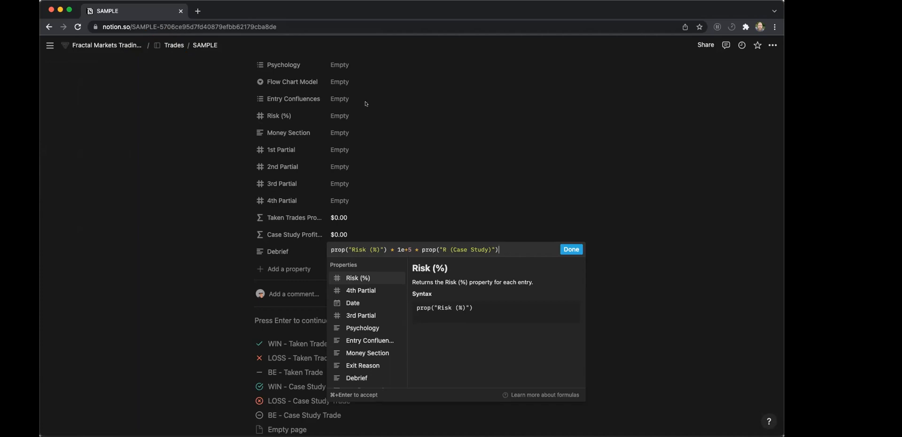
{"action": "left_click", "coordinate": [347, 101]}
{"action": "scroll", "coordinate": [347, 101], "scroll_direction": "up", "scroll_amount": 3}
{"action": "scroll", "coordinate": [347, 102], "scroll_direction": "up", "scroll_amount": 2}
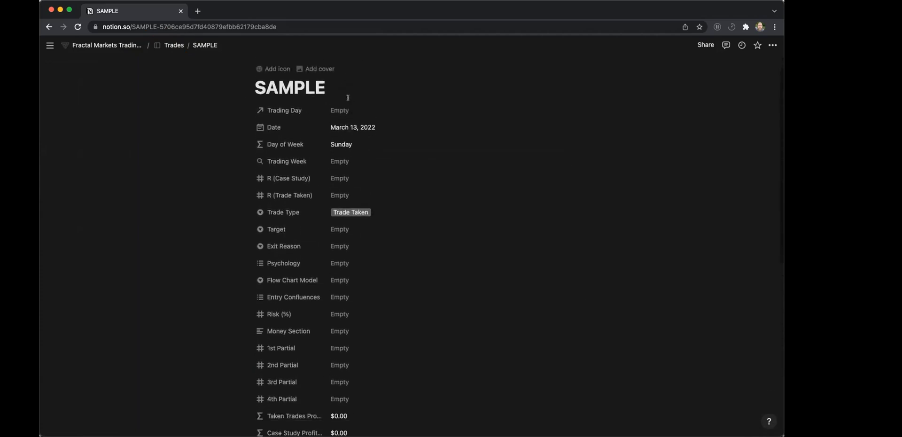
{"action": "double_click", "coordinate": [313, 85]}
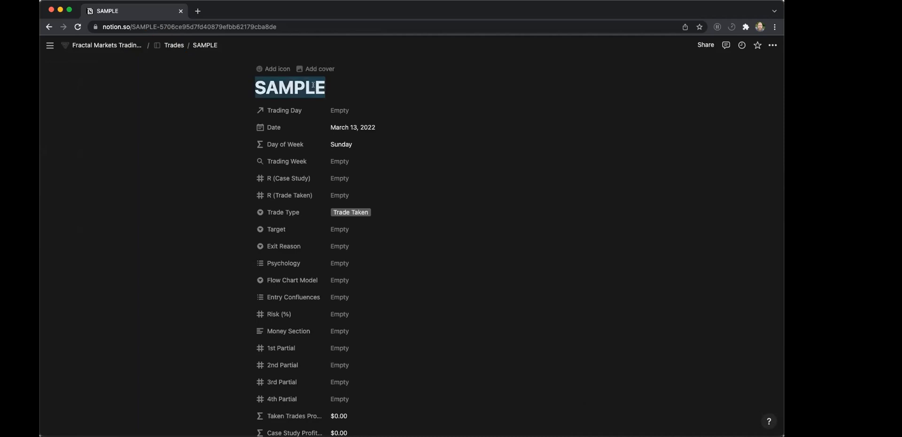
{"action": "left_click", "coordinate": [419, 247]}
{"action": "key", "text": "Escape"}
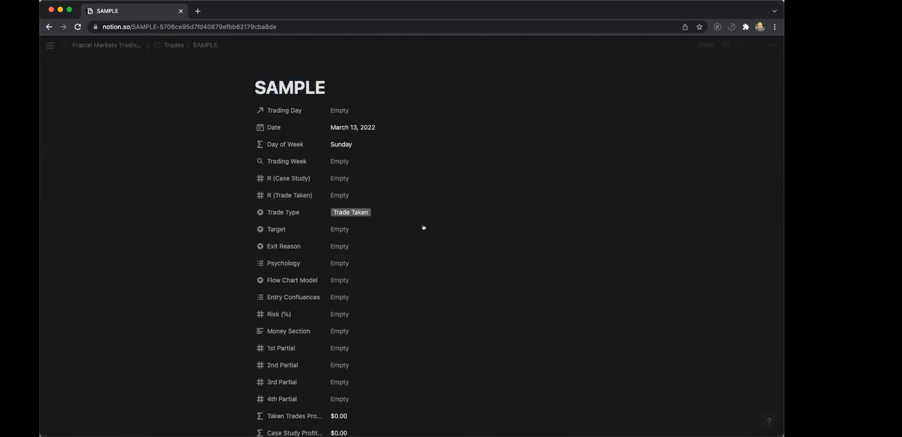
{"action": "scroll", "coordinate": [472, 249], "scroll_direction": "down", "scroll_amount": 5}
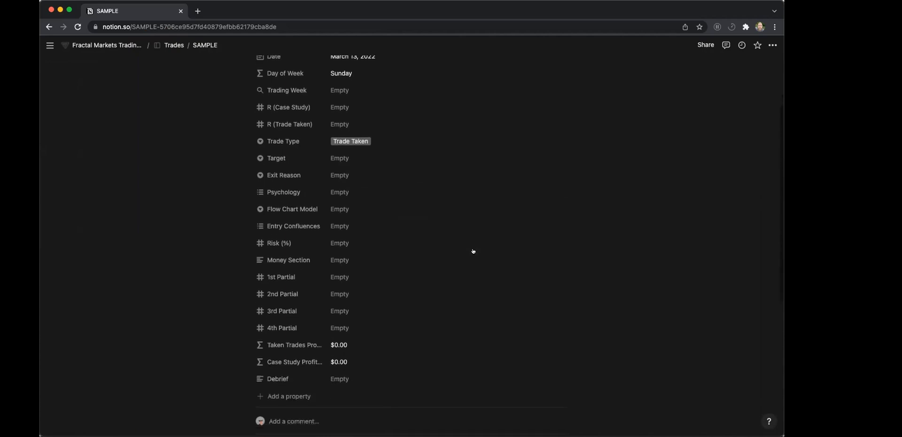
{"action": "scroll", "coordinate": [473, 251], "scroll_direction": "down", "scroll_amount": 3}
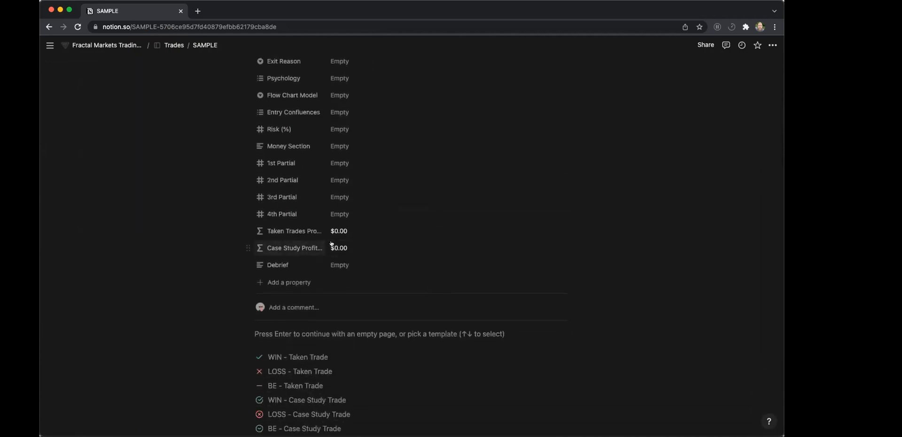
{"action": "left_click", "coordinate": [350, 246]}
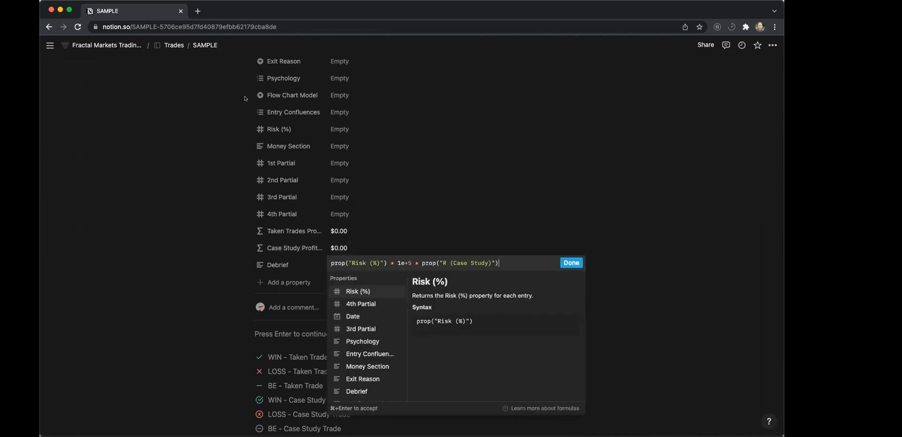
{"action": "left_click", "coordinate": [162, 123]}
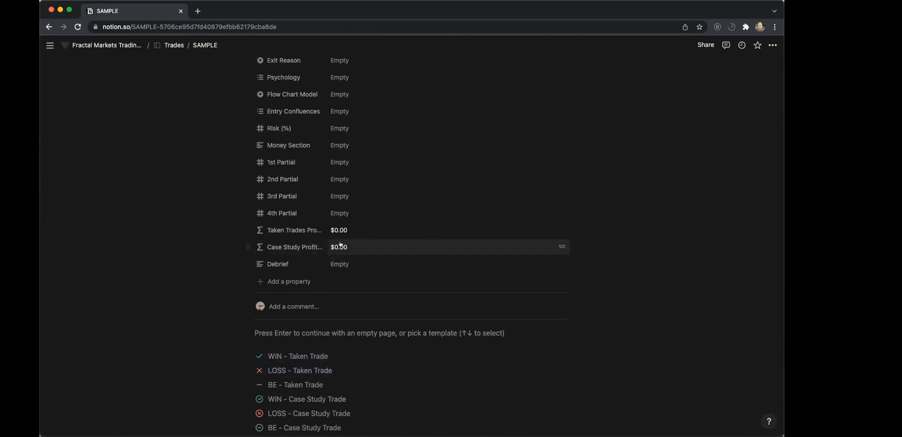
Return to the main trading journal page and view the Daily Journaling Process instructions.
{"action": "left_click", "coordinate": [113, 45]}
{"action": "scroll", "coordinate": [301, 205], "scroll_direction": "down", "scroll_amount": 20}
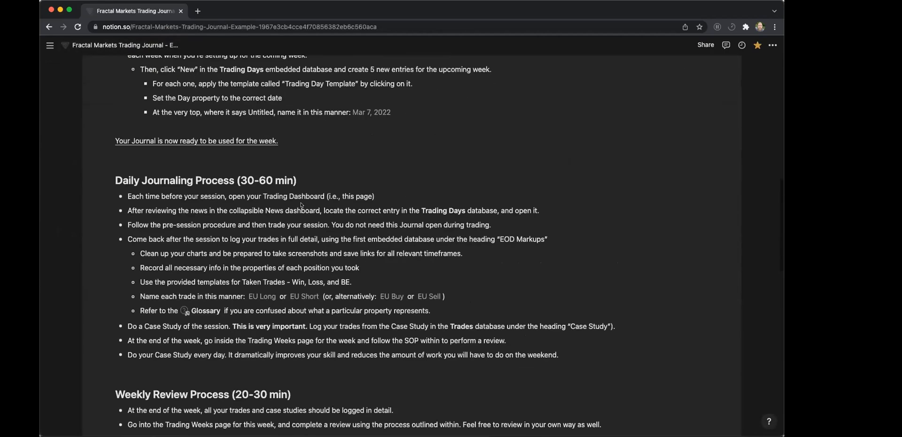
Open the Mar 14, 2022 entry in Trading Days, view its profit and R properties, and close it.
{"action": "scroll", "coordinate": [302, 205], "scroll_direction": "down", "scroll_amount": 3}
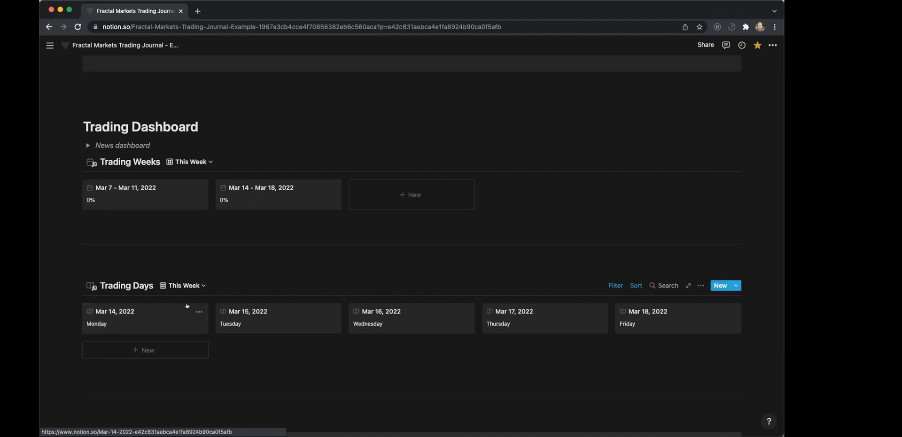
{"action": "left_click", "coordinate": [157, 314]}
{"action": "scroll", "coordinate": [329, 282], "scroll_direction": "down", "scroll_amount": 3}
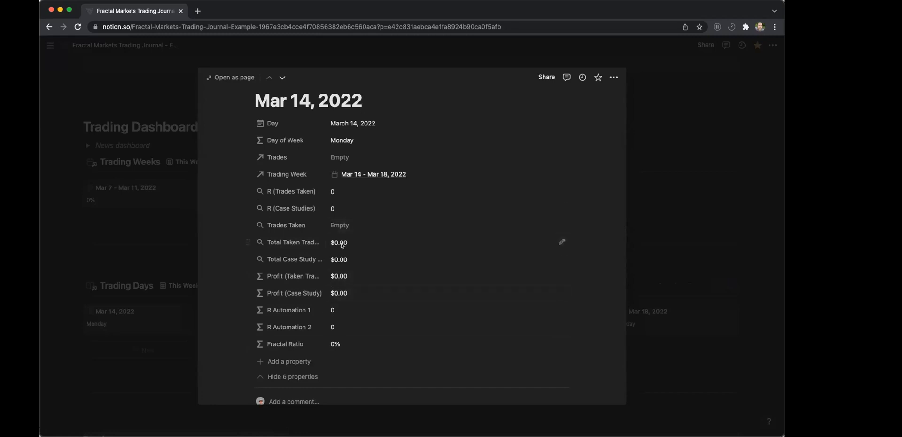
{"action": "scroll", "coordinate": [342, 245], "scroll_direction": "down", "scroll_amount": 1}
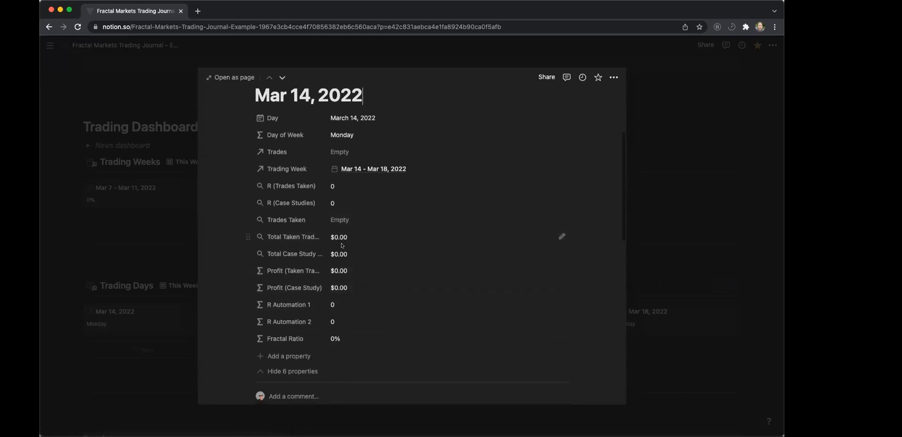
{"action": "left_click", "coordinate": [178, 210]}
Open the Trades database from the Databases list and bring up the SAMPLE trade's profit properties.
{"action": "scroll", "coordinate": [174, 249], "scroll_direction": "down", "scroll_amount": 6}
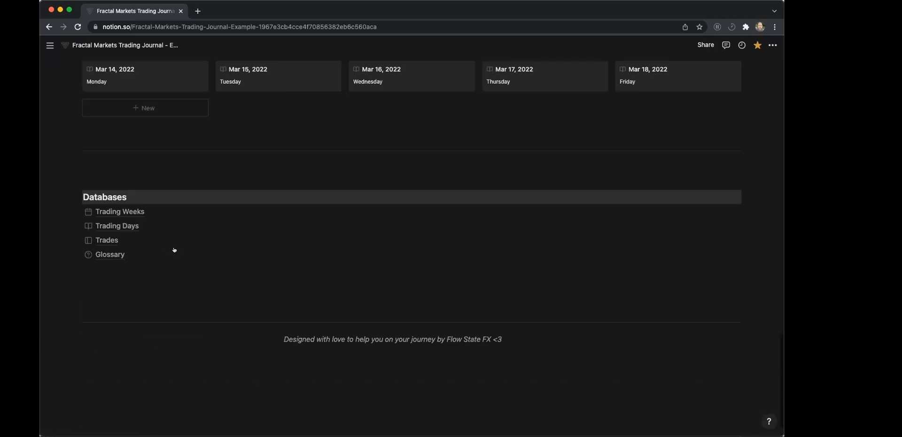
{"action": "left_click", "coordinate": [99, 206]}
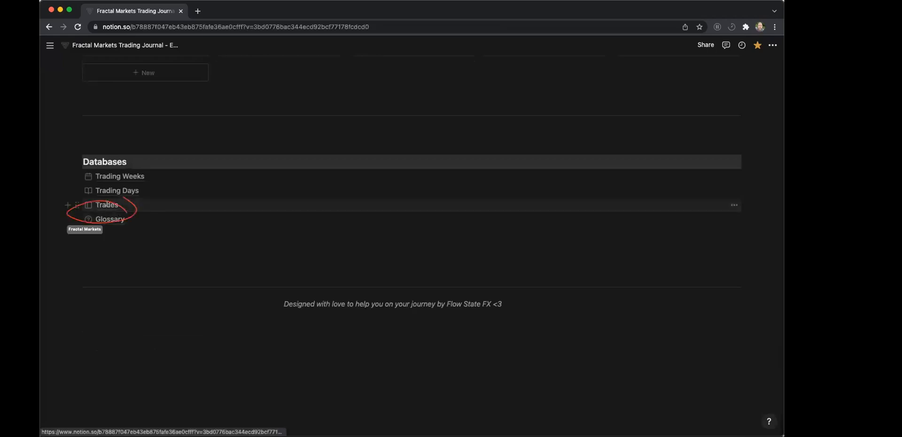
{"action": "scroll", "coordinate": [305, 263], "scroll_direction": "down", "scroll_amount": 2}
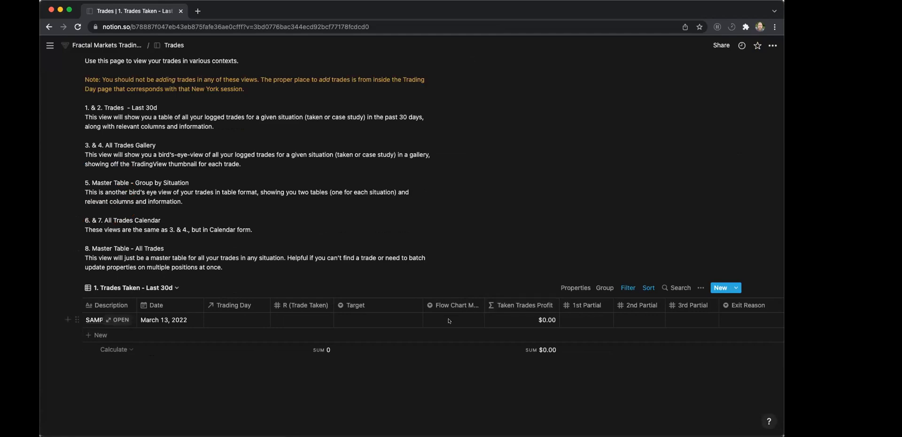
{"action": "left_click", "coordinate": [116, 319]}
{"action": "scroll", "coordinate": [284, 255], "scroll_direction": "down", "scroll_amount": 10}
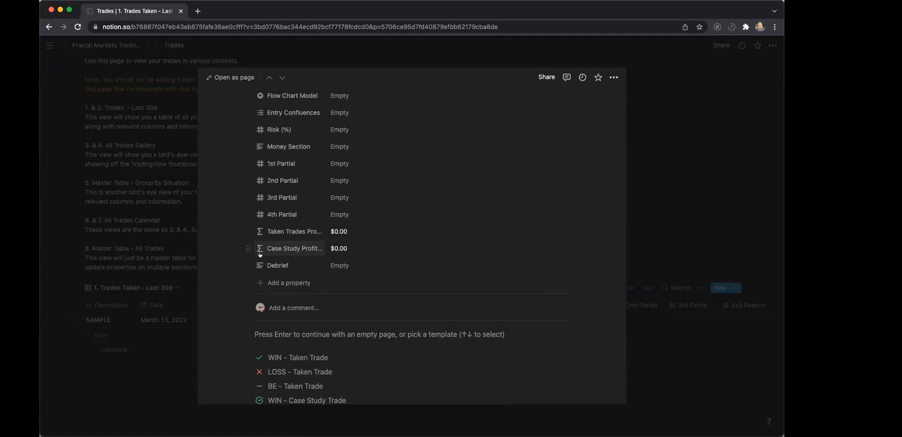
Inspect the account-size multiplier in the Case Study Profit formula, and close the formula and the SAMPLE trade.
{"action": "left_click", "coordinate": [334, 249]}
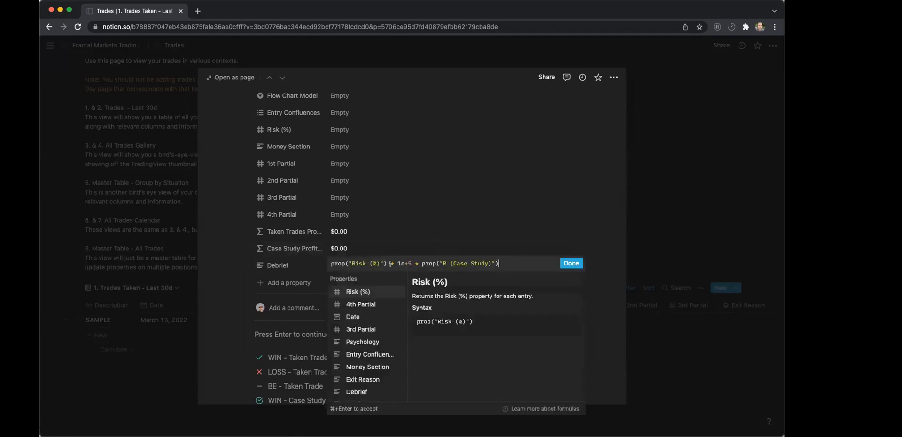
{"action": "double_click", "coordinate": [400, 264]}
{"action": "left_click_drag", "start_coordinate": [412, 262], "coordinate": [397, 258]}
{"action": "left_click", "coordinate": [465, 201]}
{"action": "left_click", "coordinate": [647, 195]}
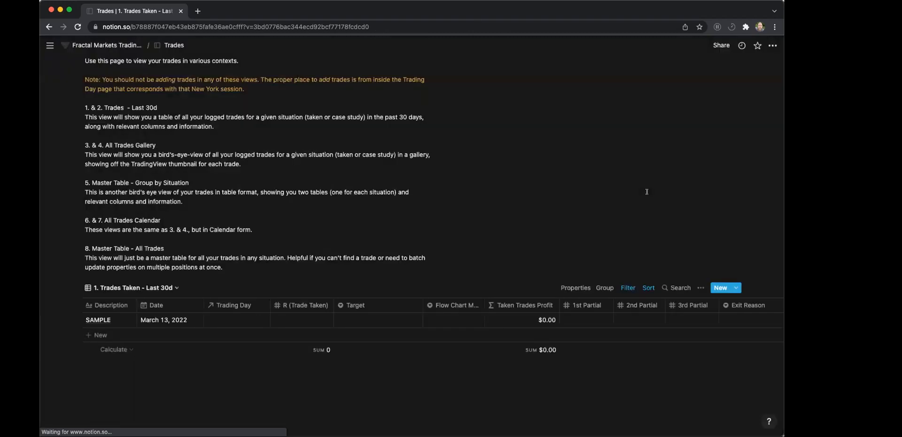